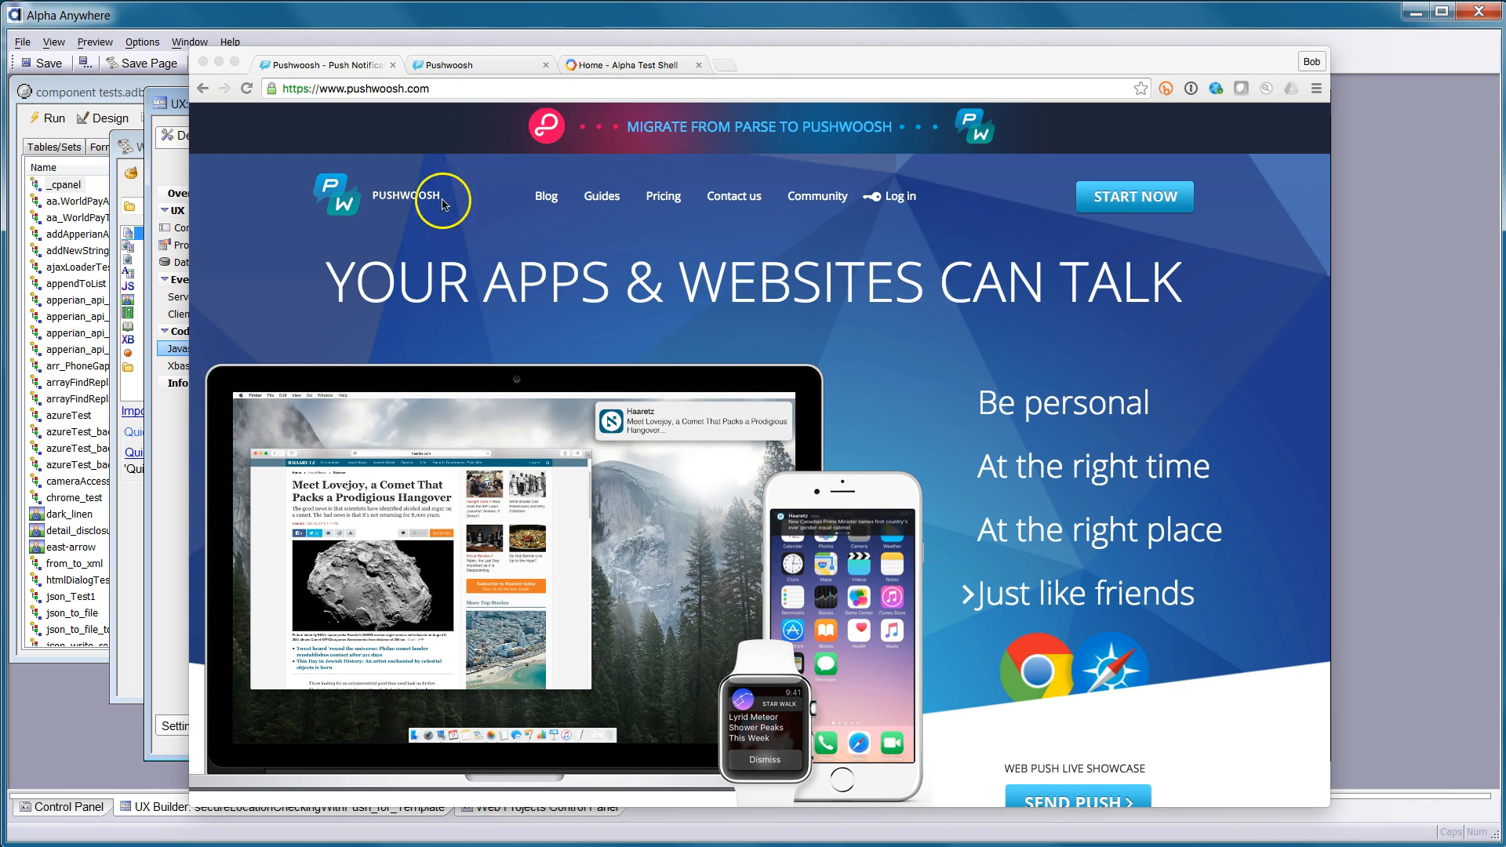
# Log in and reach the Pushwoosh Applications page listing Alpha Test Shell and Location Manager
pyautogui.click(348, 235)
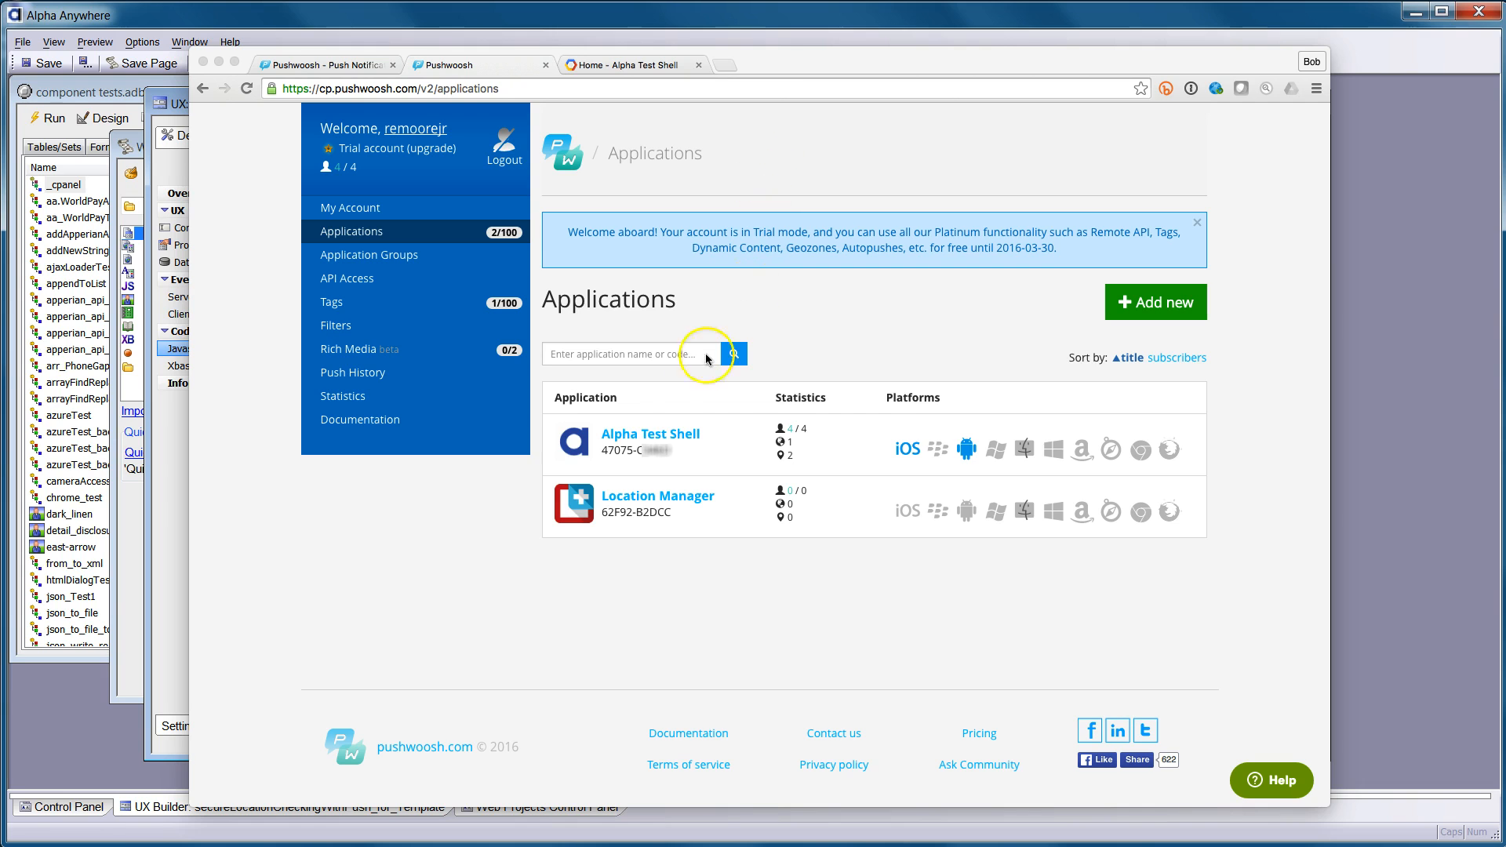
pyautogui.moveTo(582, 432)
pyautogui.mouseDown()
pyautogui.moveTo(584, 468)
pyautogui.moveTo(723, 471)
pyautogui.moveTo(700, 464)
pyautogui.mouseUp()
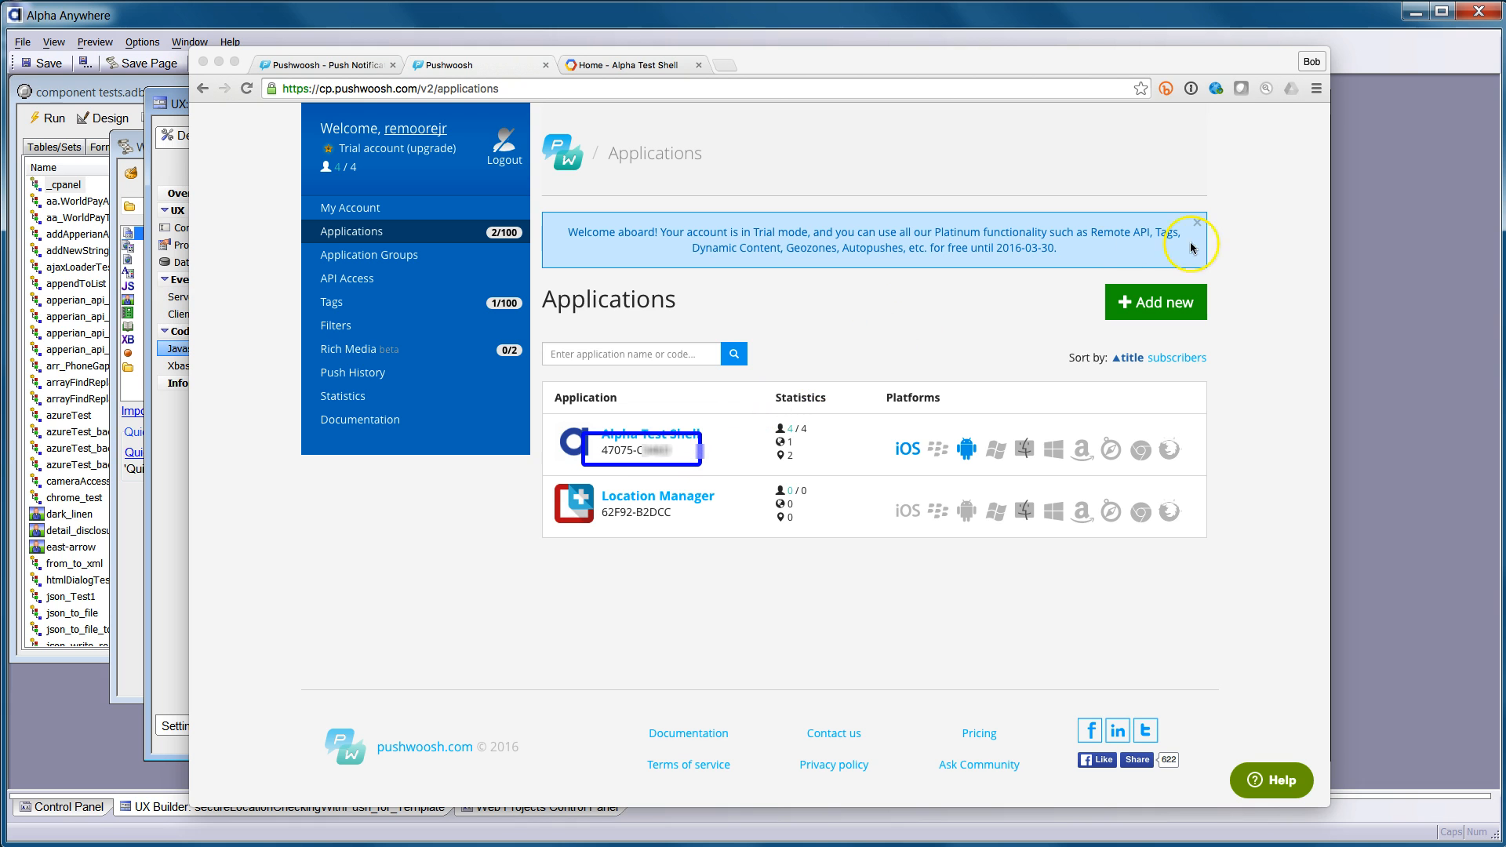
pyautogui.click(840, 16)
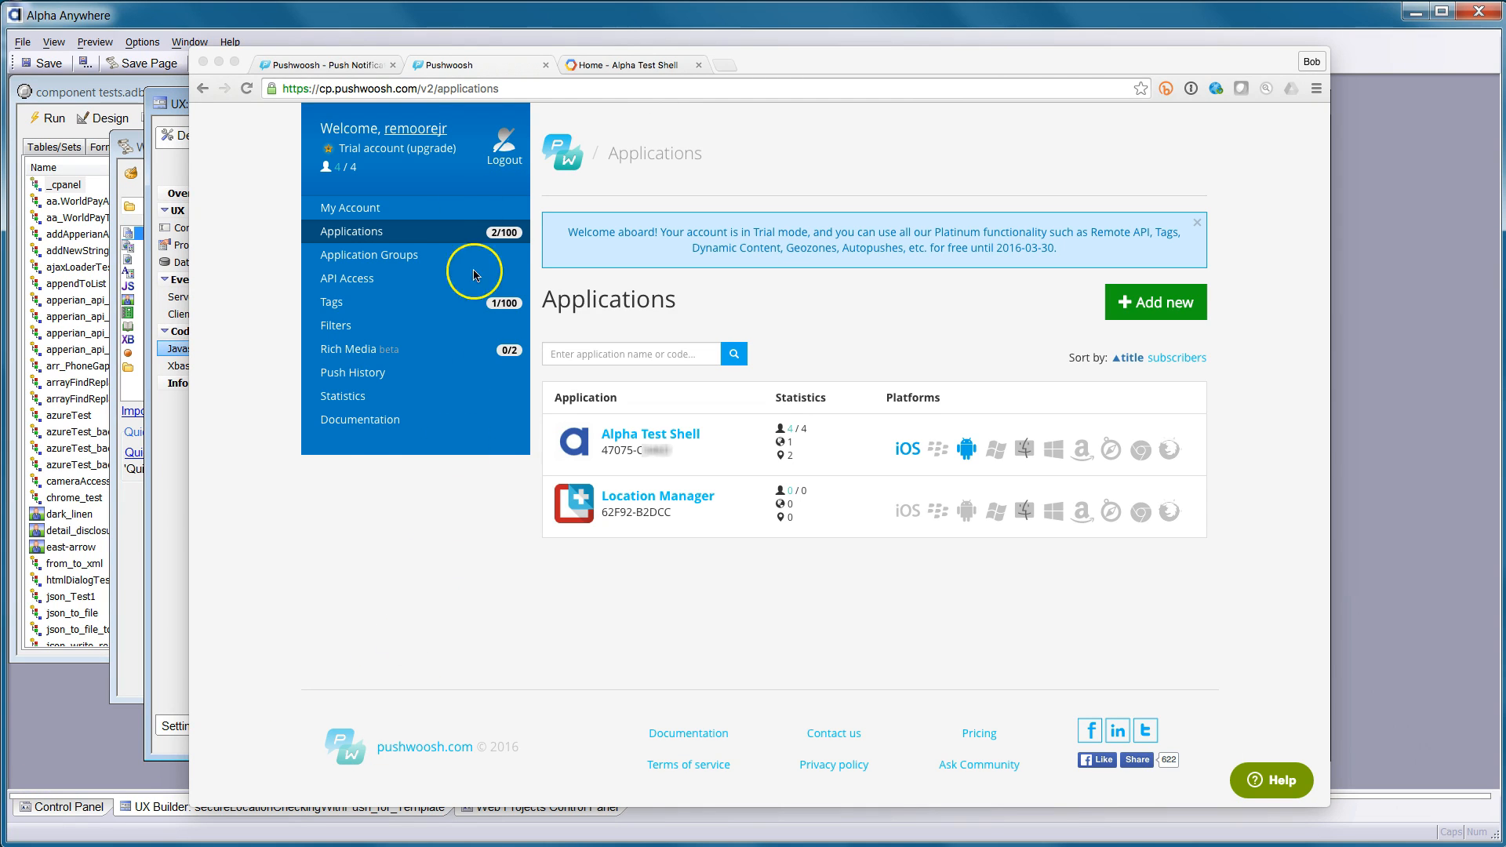
pyautogui.click(359, 286)
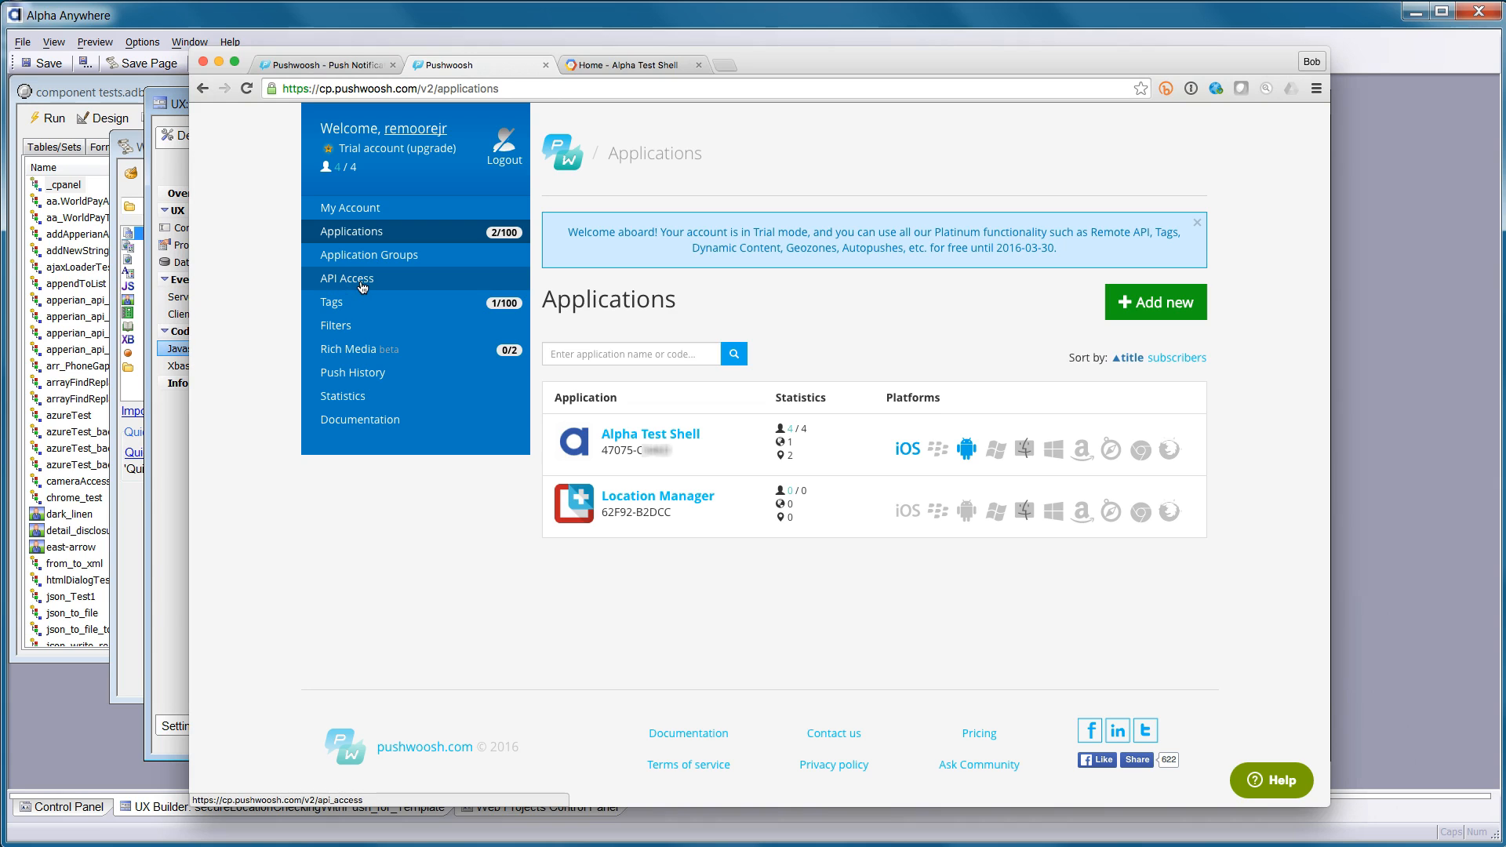
# Review the Alpha Test Shell API Access token's permissions, then bring up the account's Tags page
pyautogui.click(362, 286)
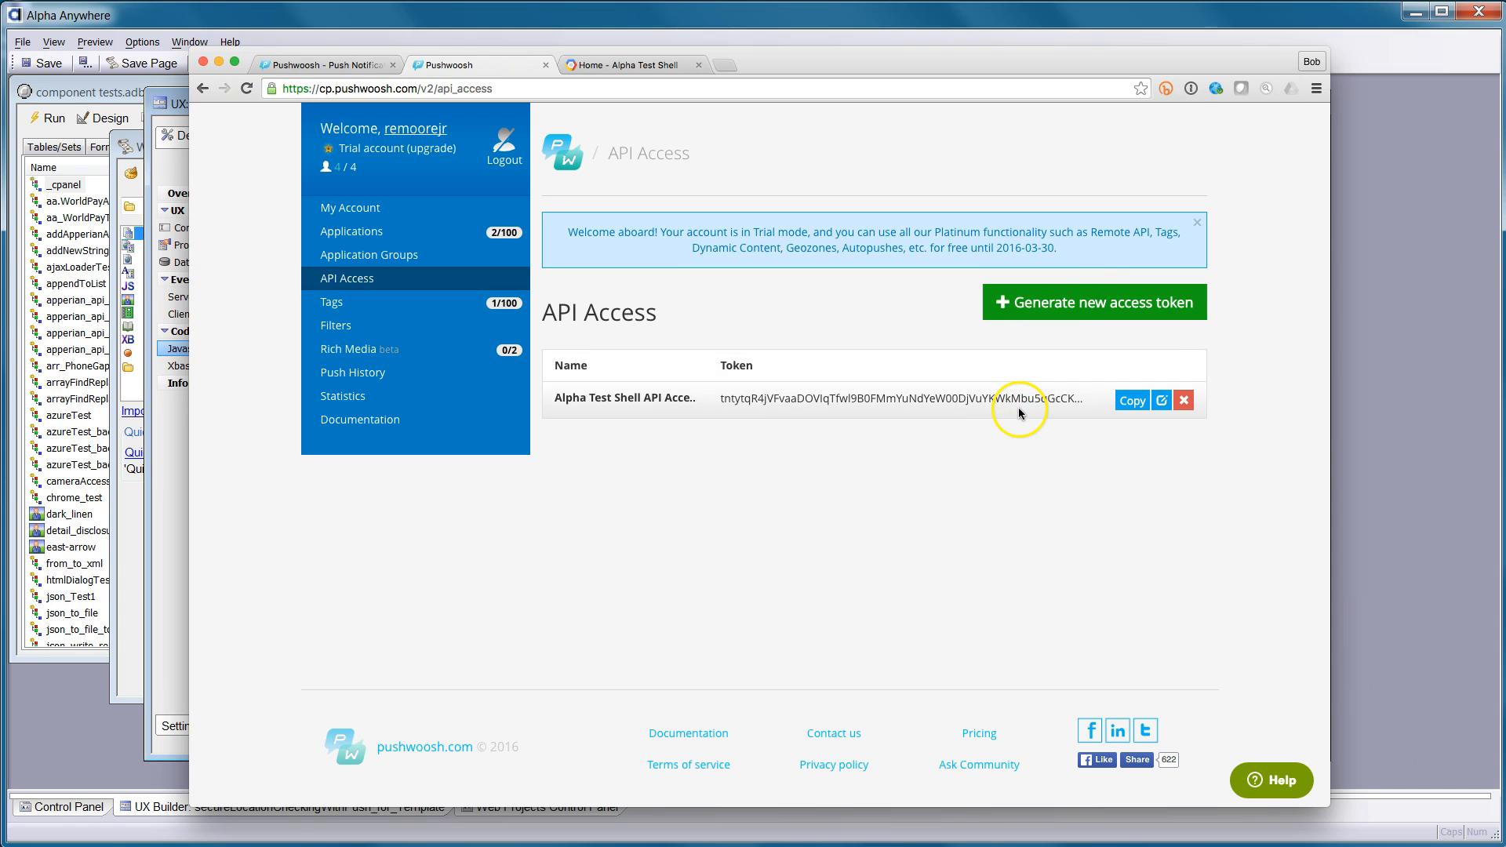
pyautogui.click(1162, 402)
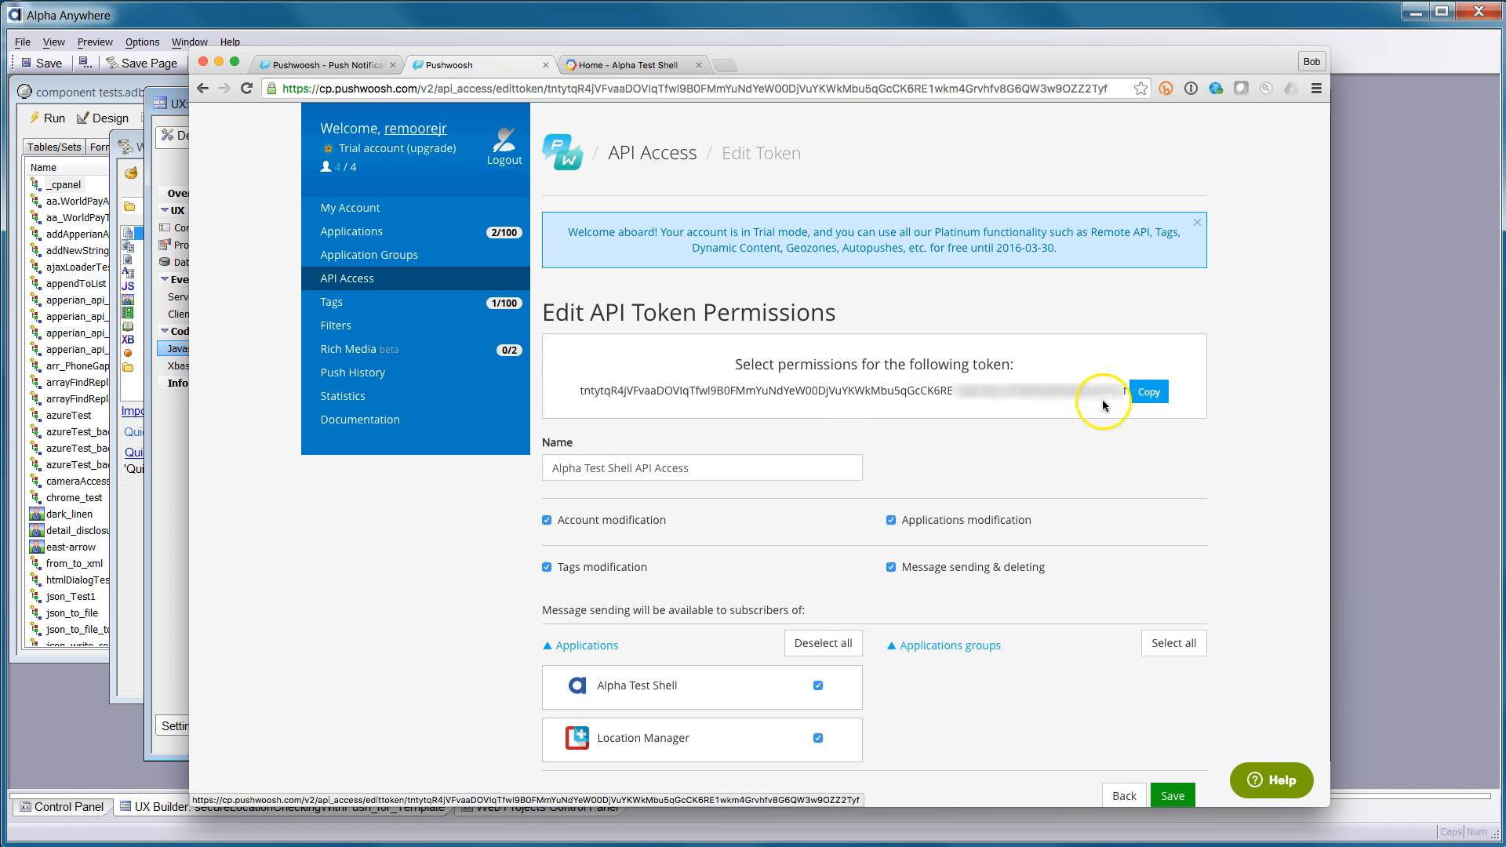
pyautogui.click(124, 807)
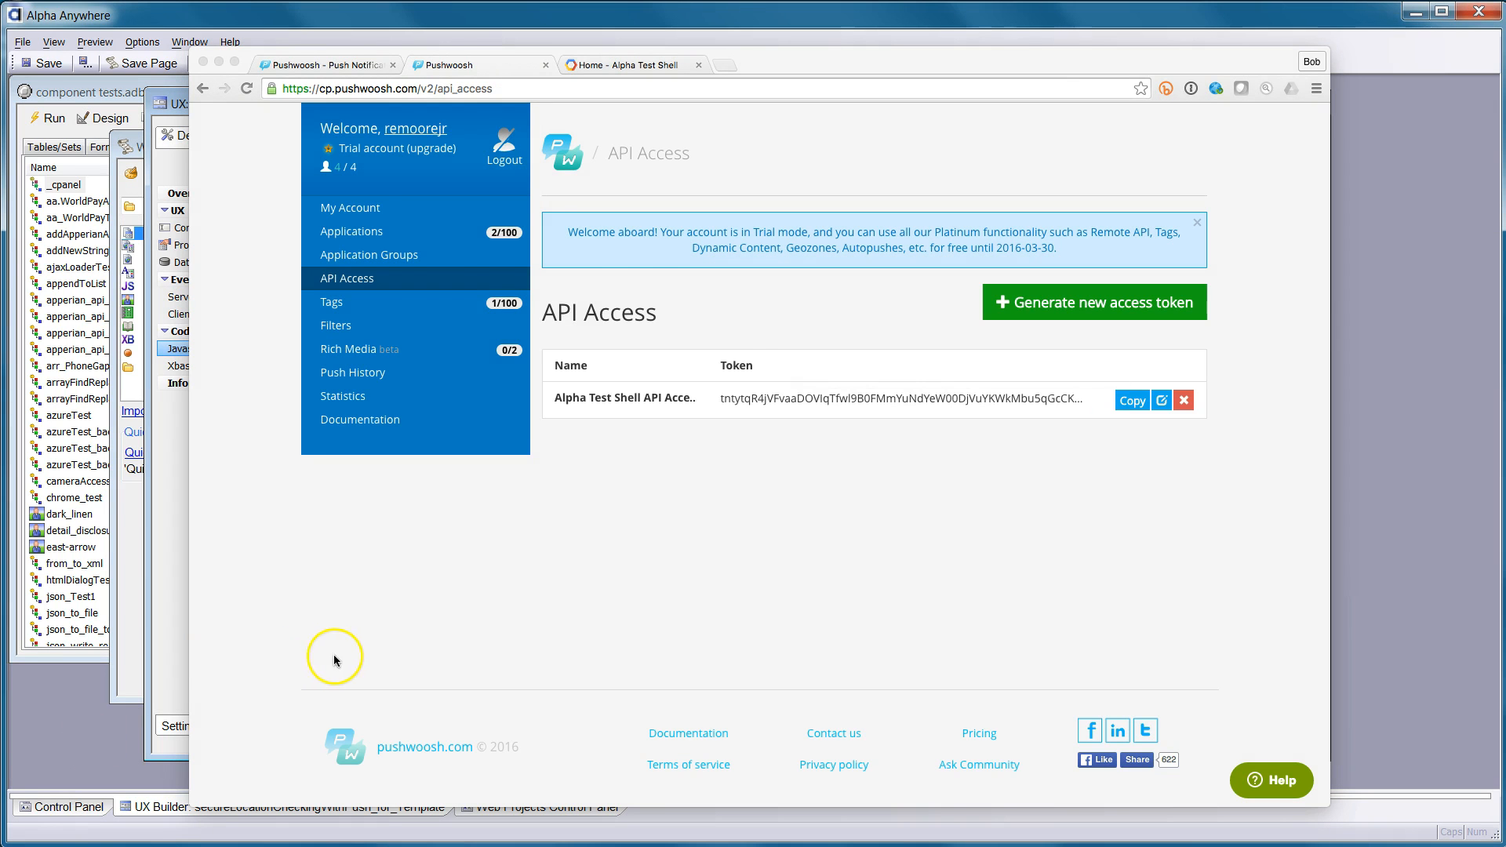
pyautogui.click(382, 305)
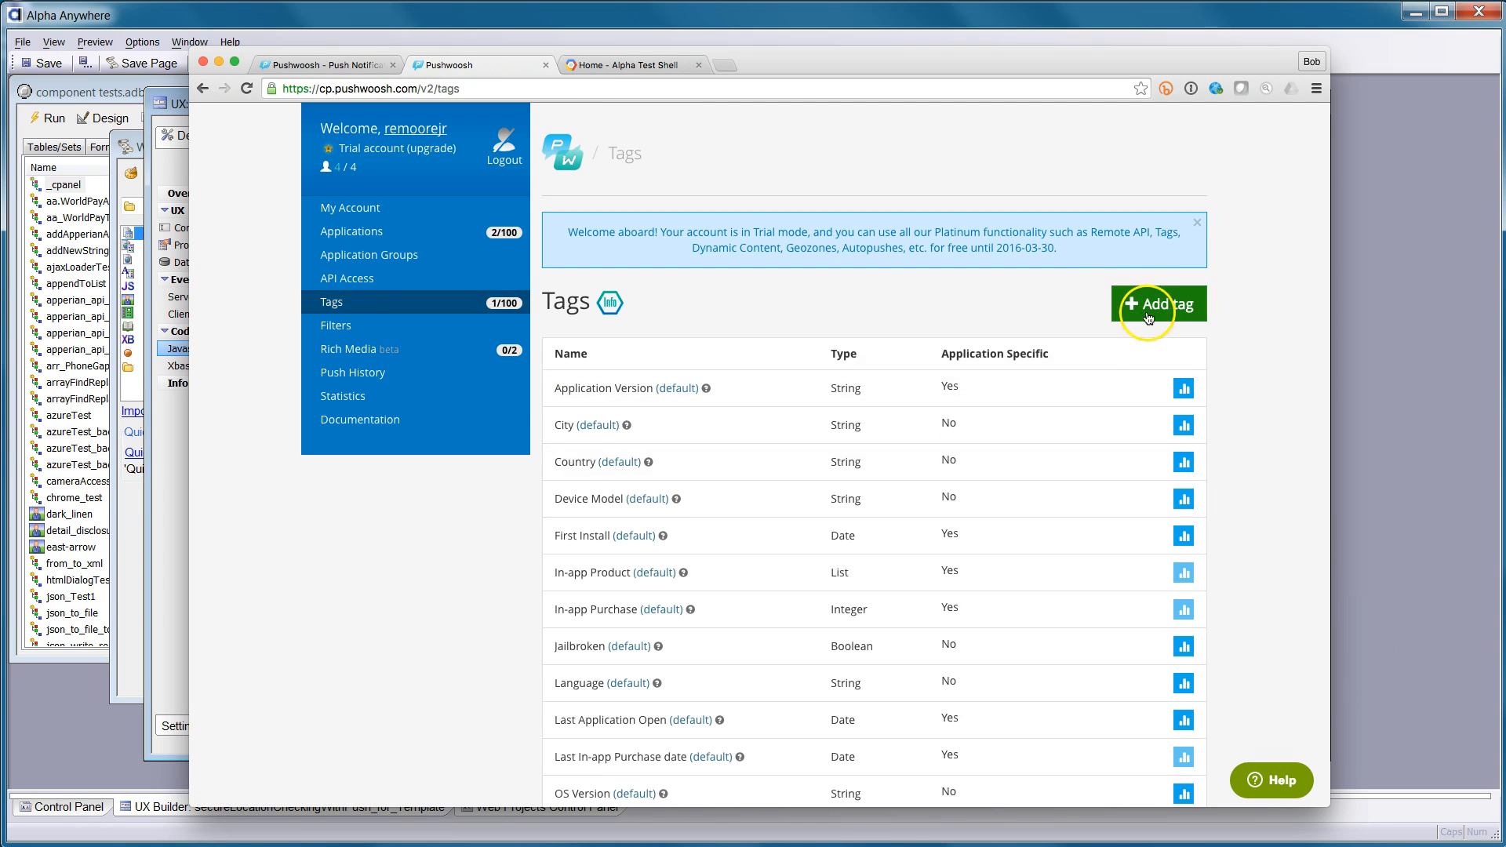
# Look over the tags down to the custom userName tag, then go to the Filters list
pyautogui.scroll(-3, 1137, 408)
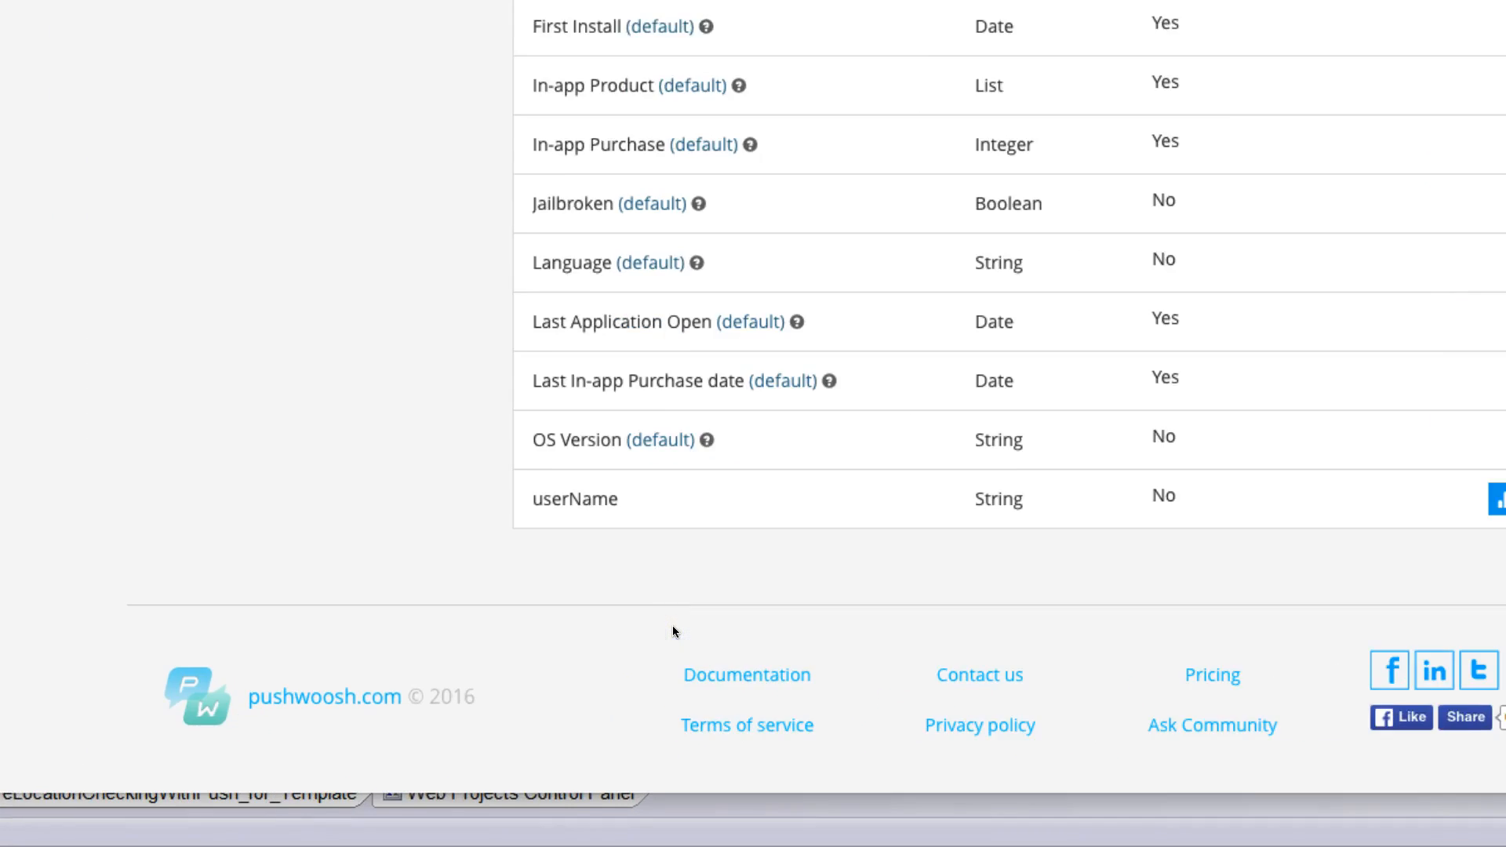
pyautogui.click(705, 497)
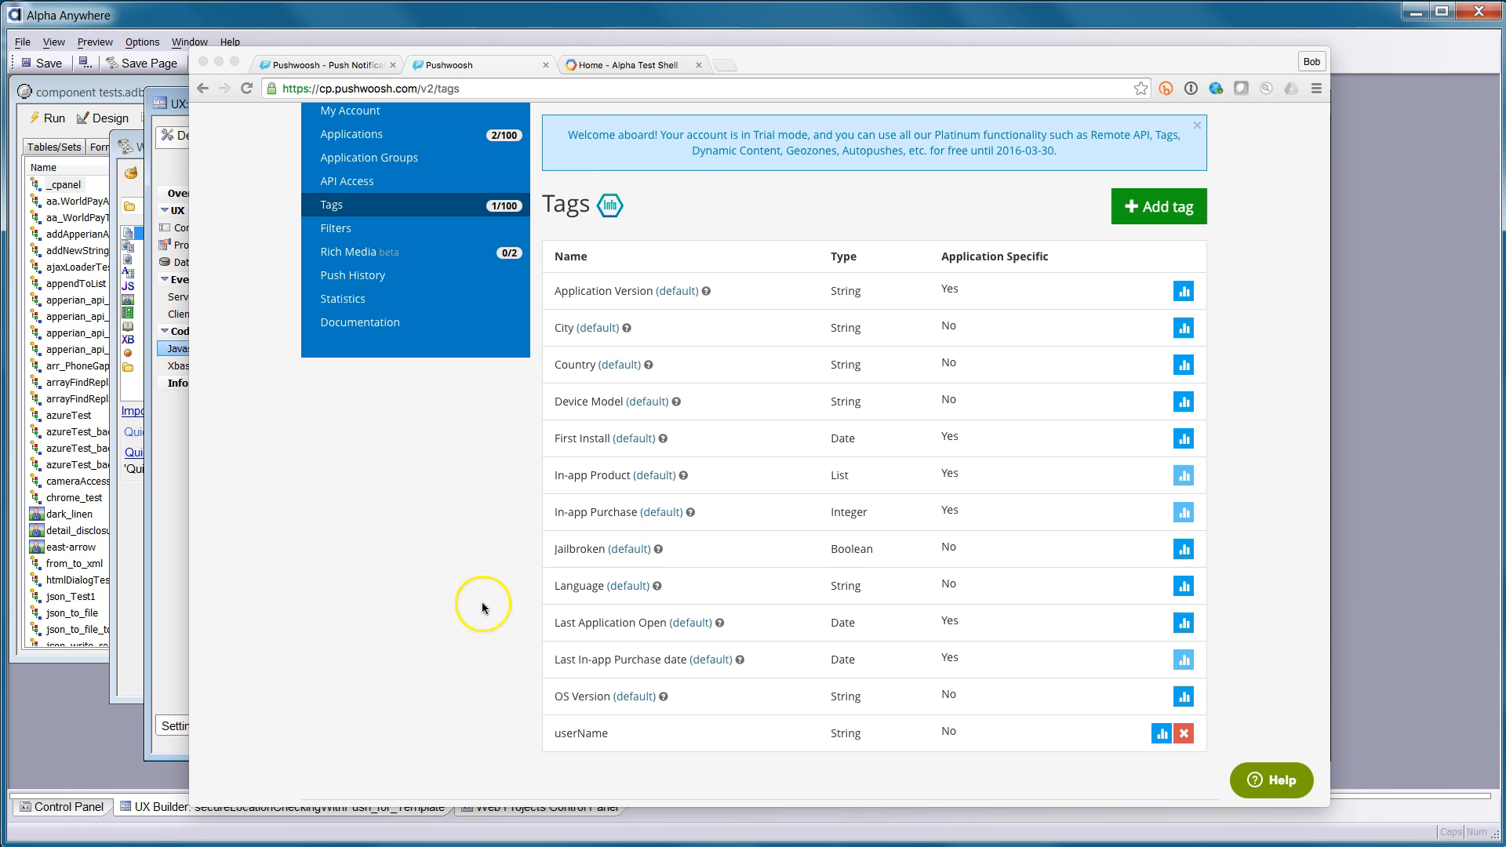
pyautogui.click(348, 234)
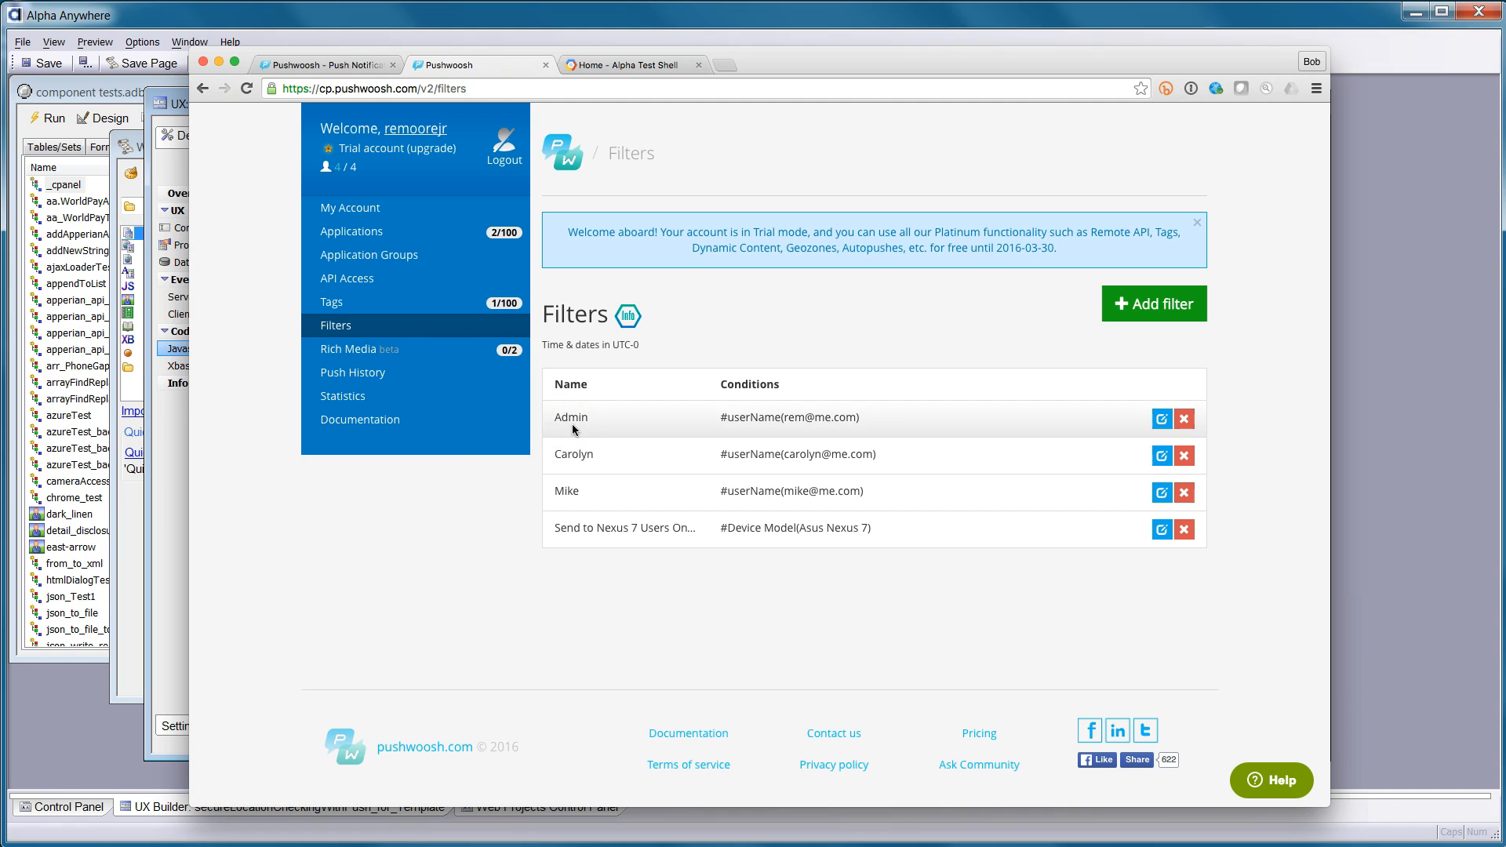
# Inspect the Admin filter's userName condition, then switch to the Alpha Test Shell Google Cloud dashboard
pyautogui.click(726, 423)
pyautogui.click(1162, 420)
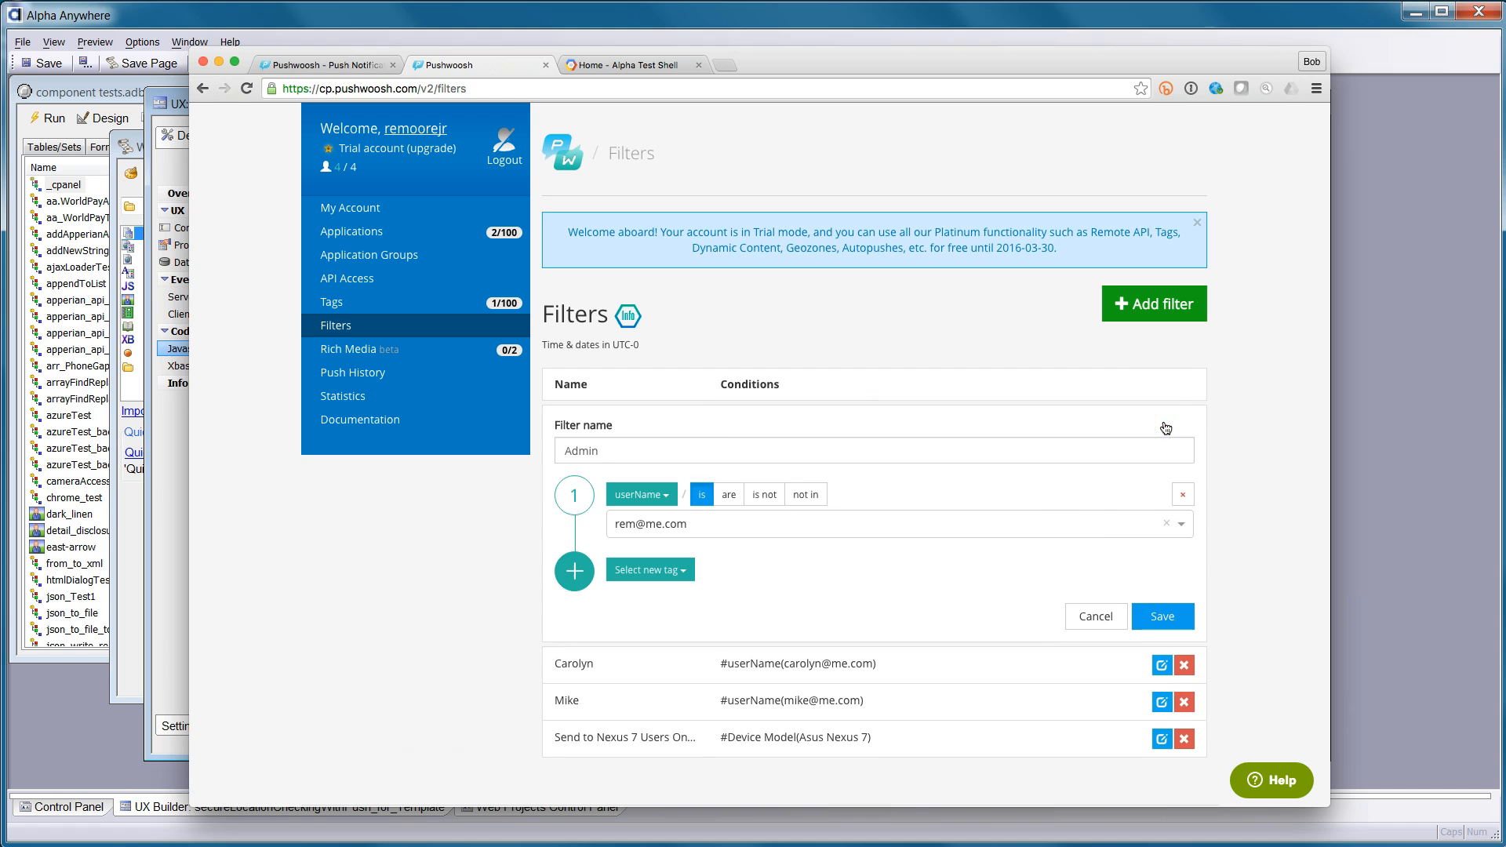
pyautogui.click(618, 495)
pyautogui.click(716, 525)
pyautogui.click(755, 544)
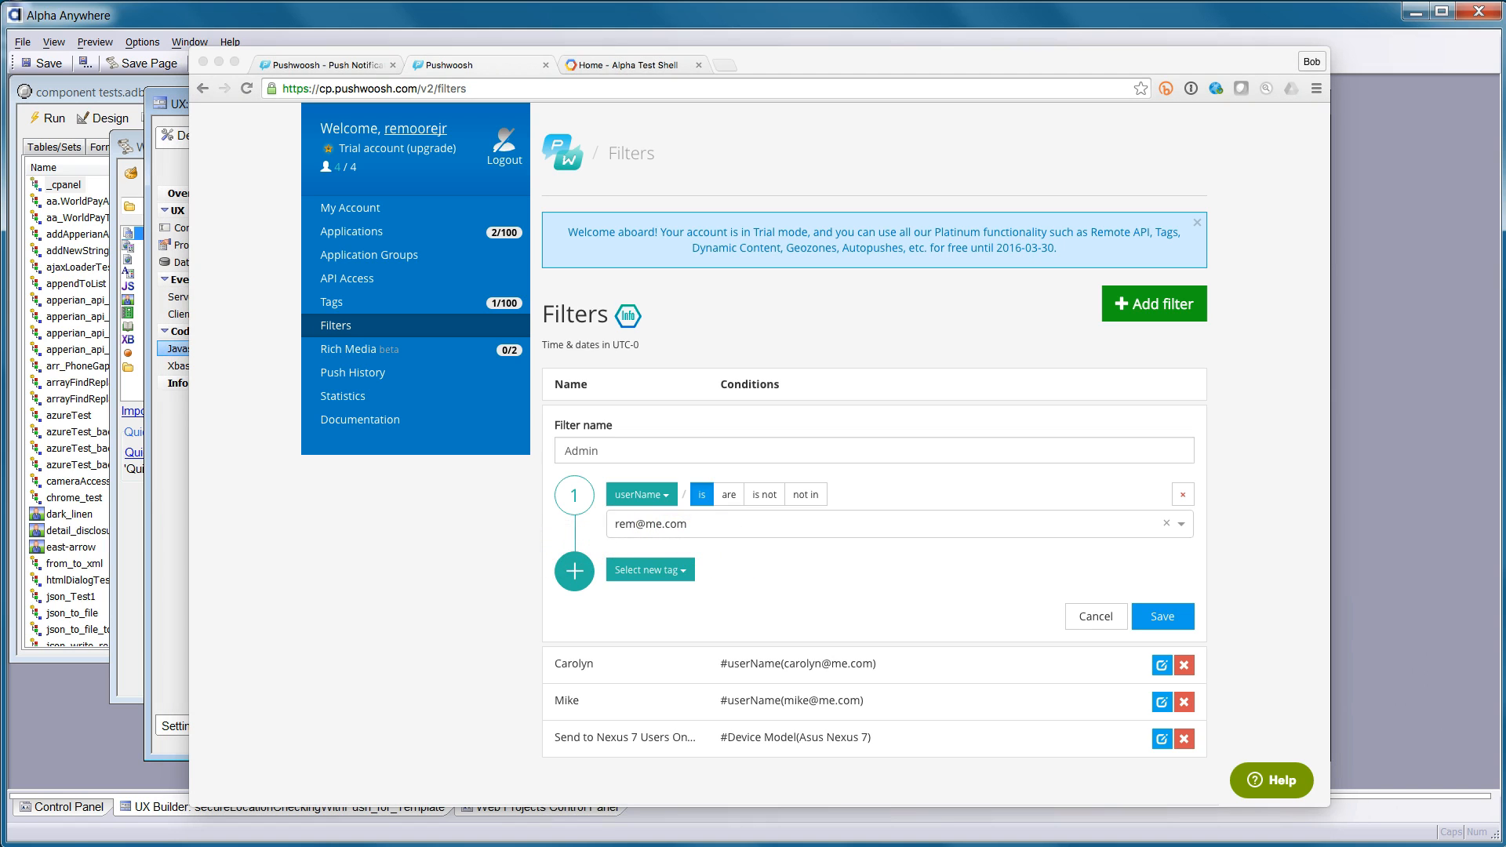
pyautogui.click(700, 461)
pyautogui.click(623, 64)
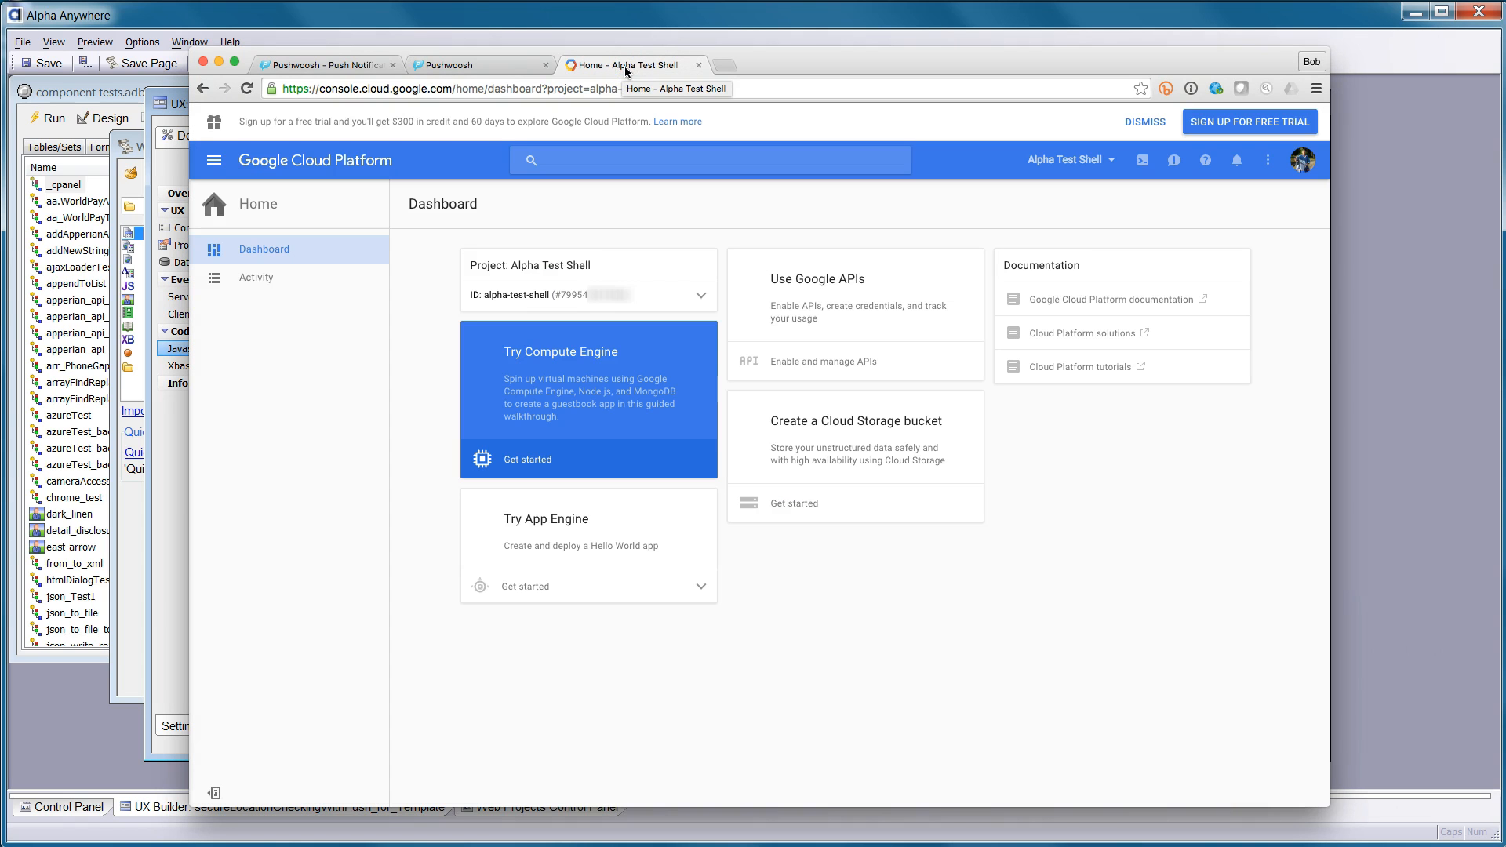
# Confirm Alpha Test Shell is the selected project and open its API Manager library
pyautogui.click(788, 124)
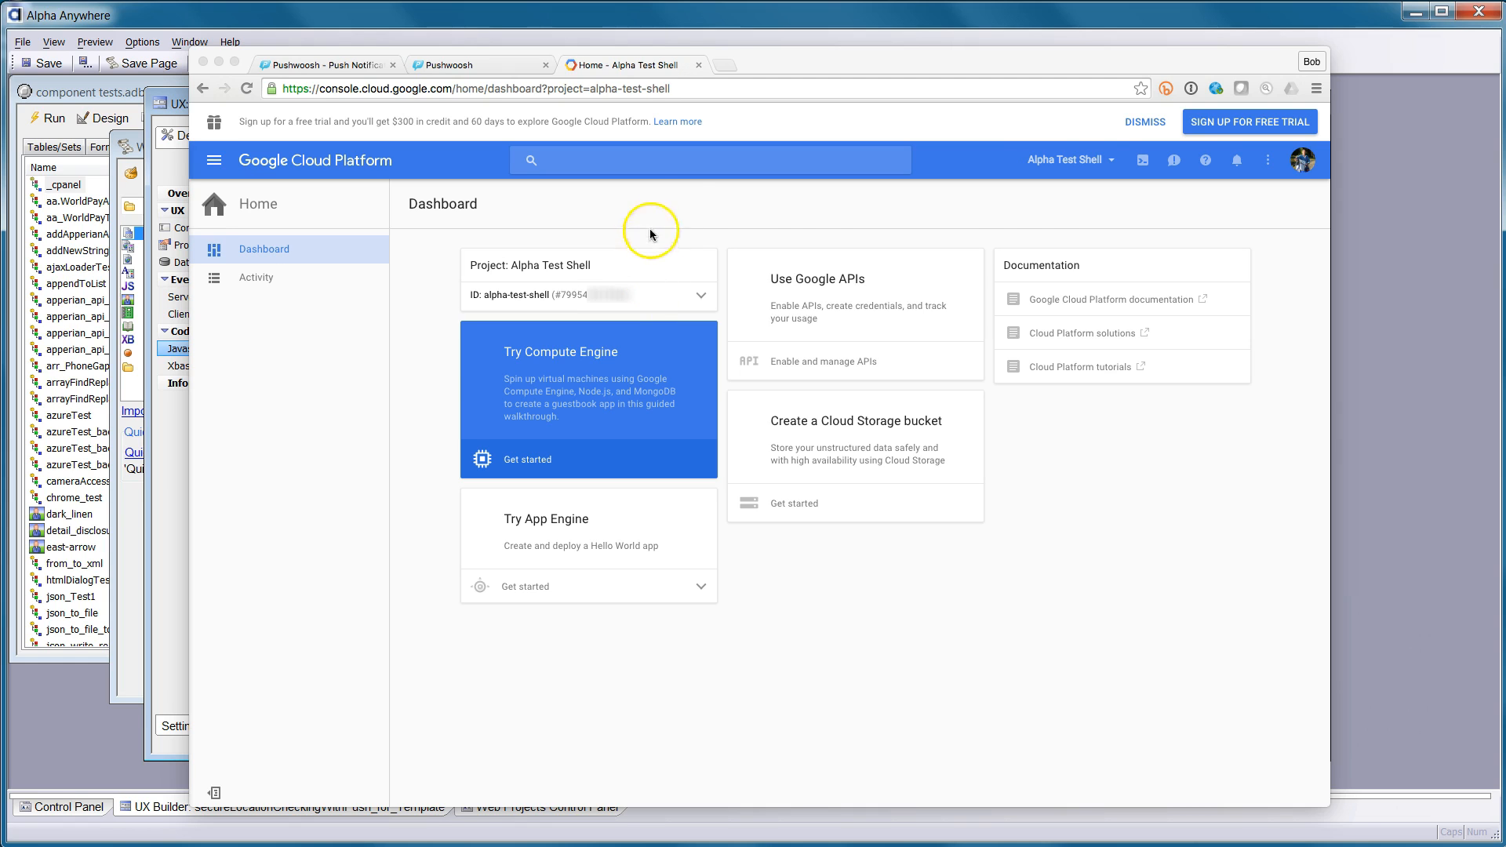
pyautogui.click(1113, 164)
pyautogui.click(1113, 165)
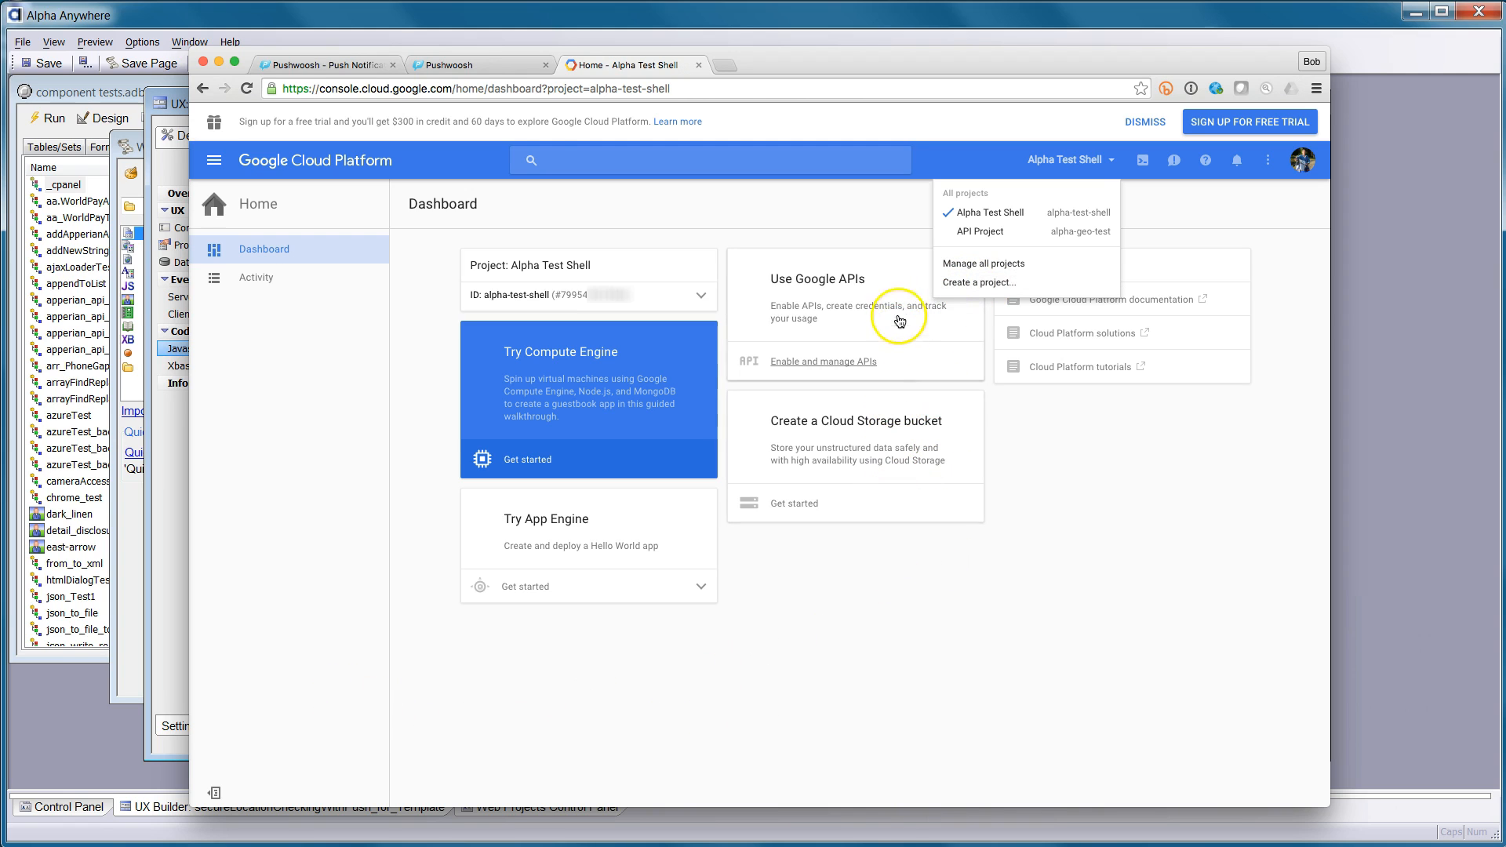
pyautogui.click(819, 365)
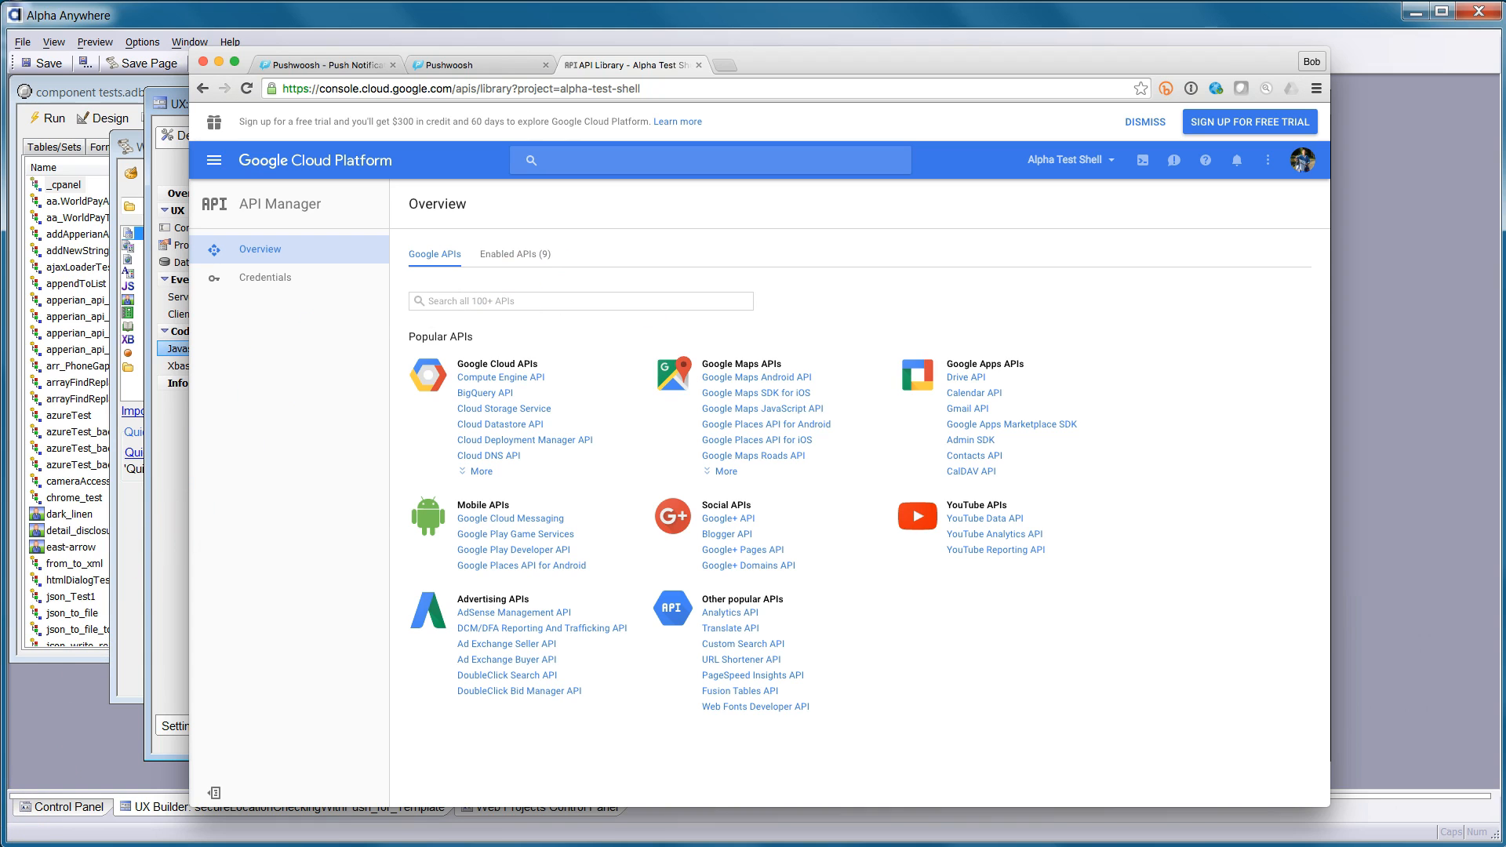
pyautogui.click(494, 520)
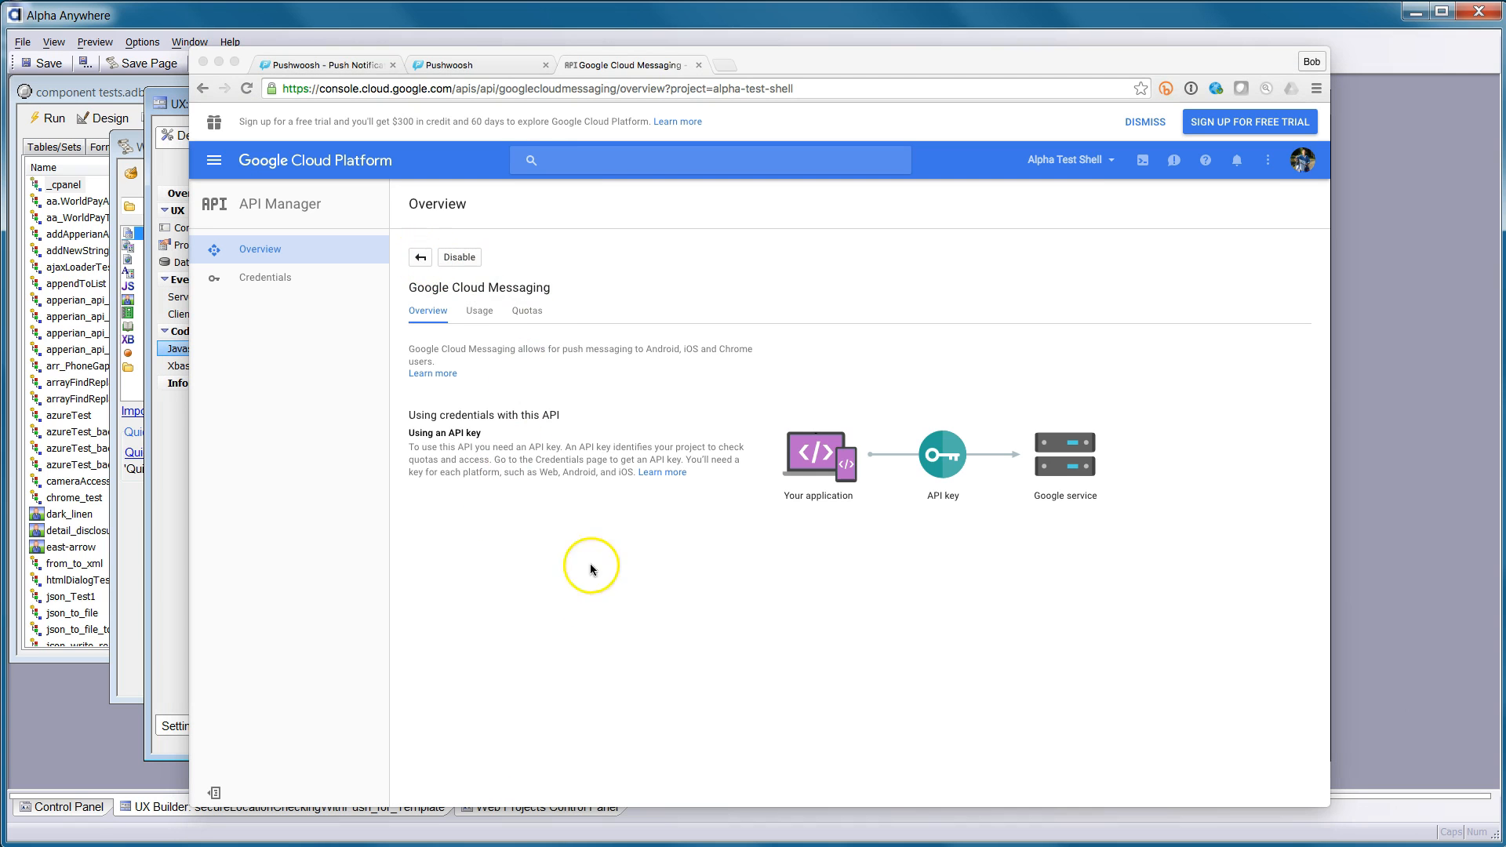
pyautogui.click(427, 260)
pyautogui.click(426, 263)
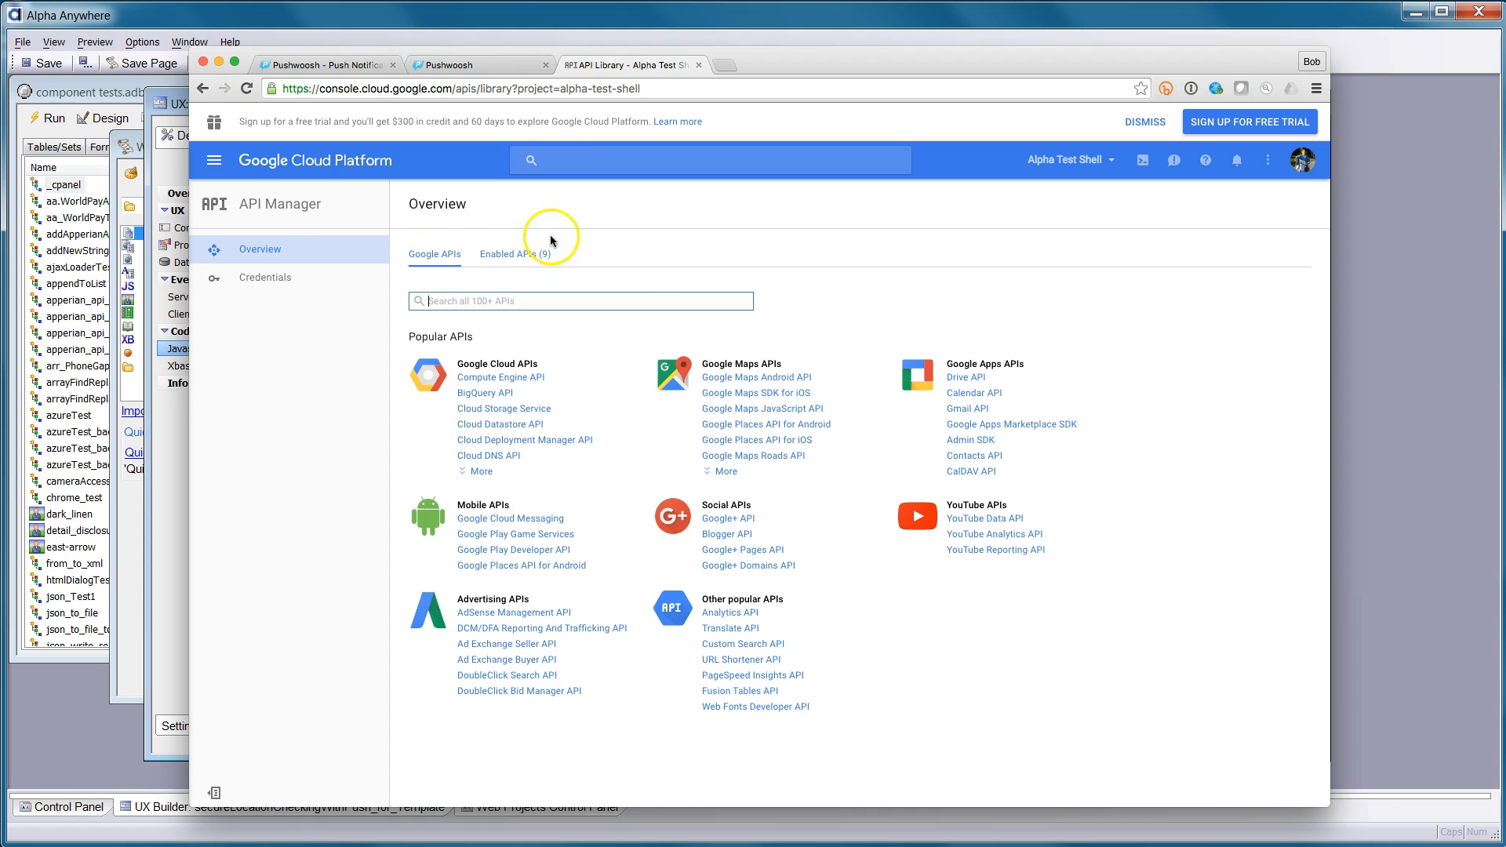
pyautogui.click(720, 470)
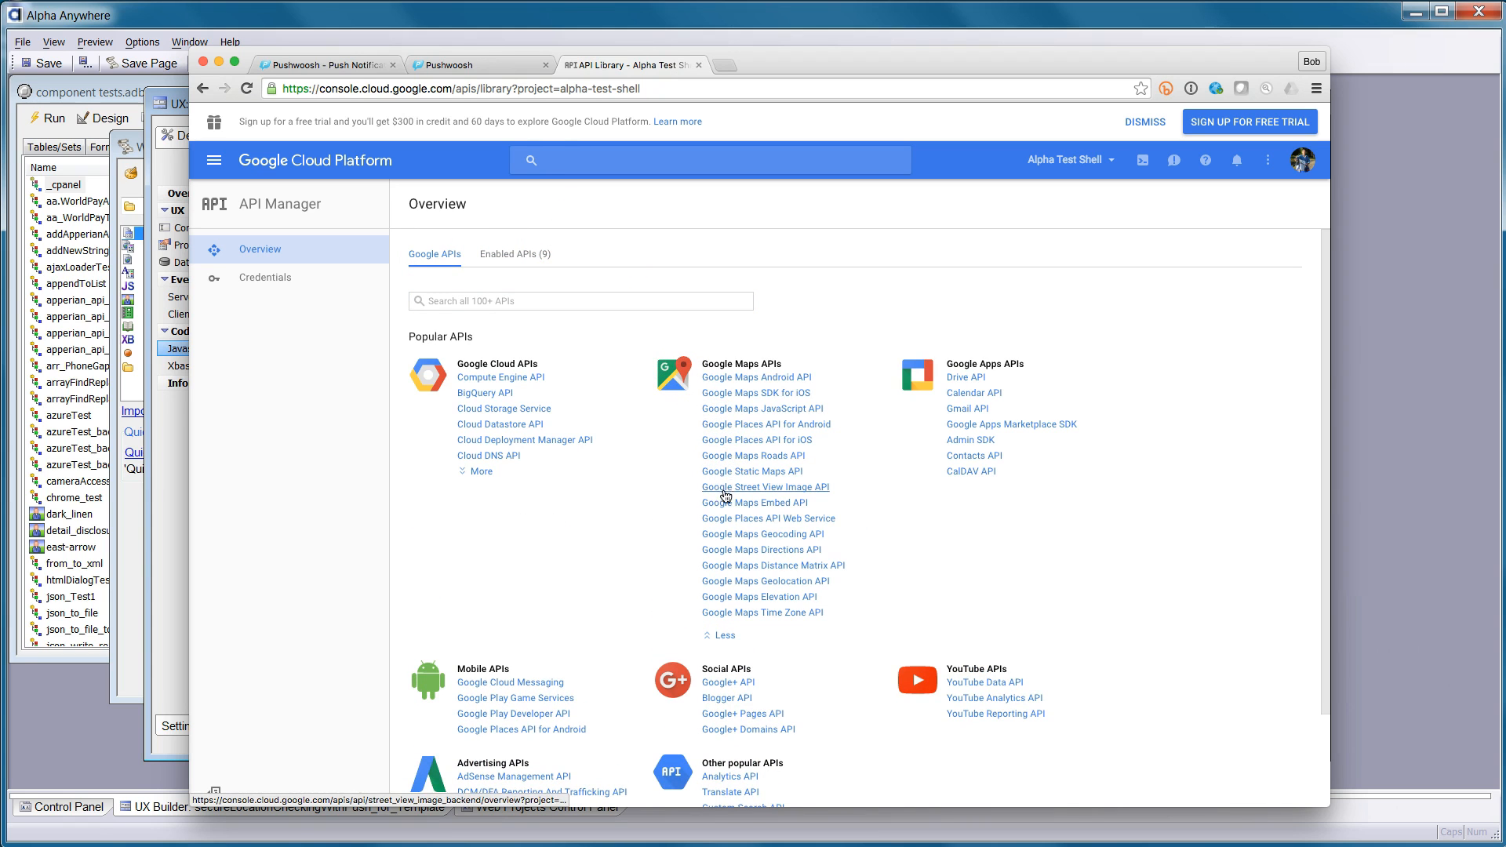
pyautogui.click(790, 534)
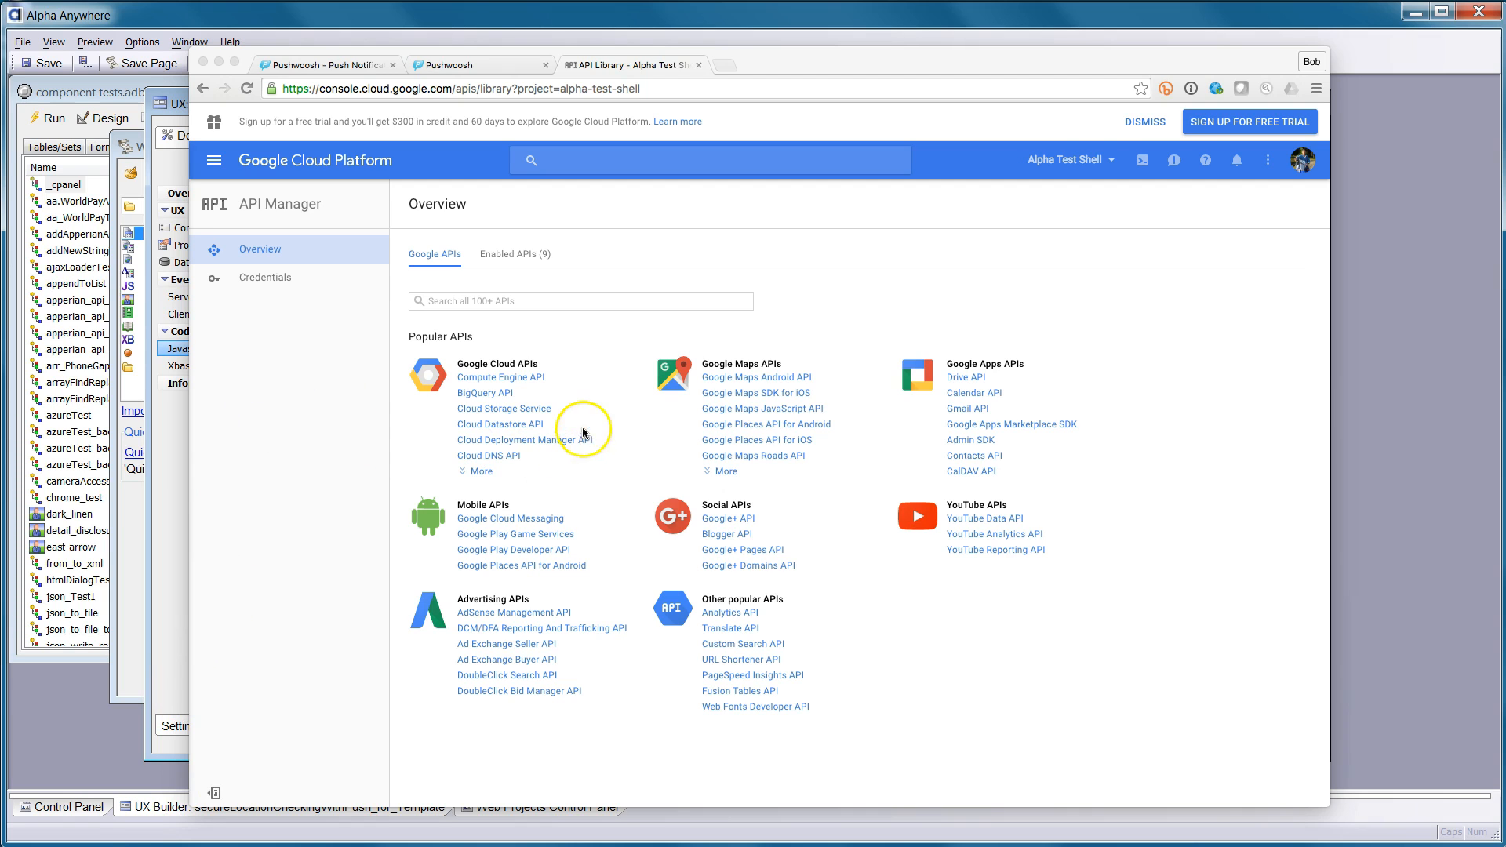
pyautogui.click(275, 283)
# Create a new server API key, Server key 2, in the project's credentials
pyautogui.click(275, 280)
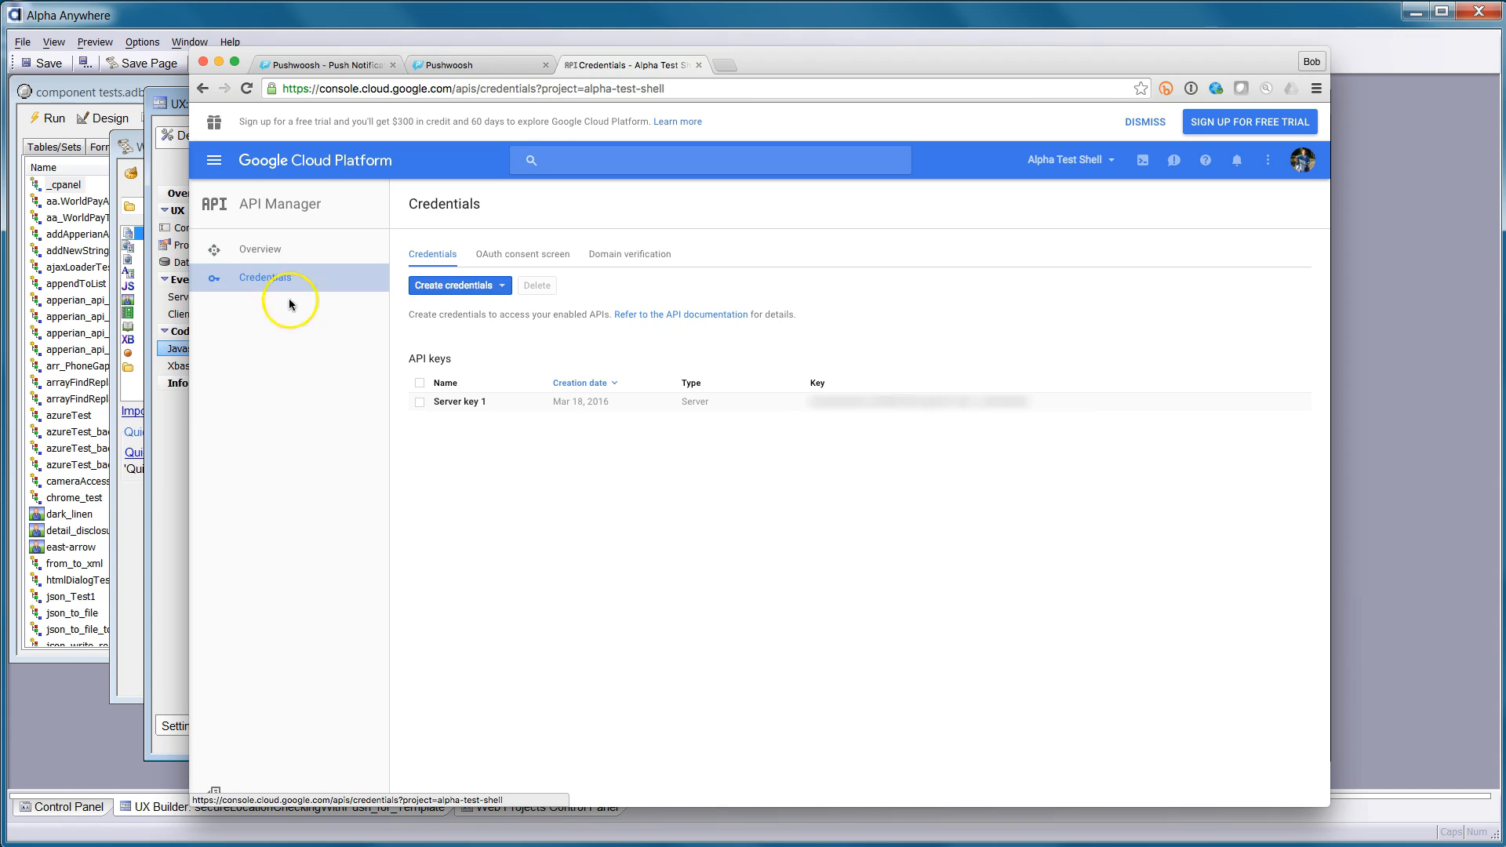
pyautogui.click(485, 287)
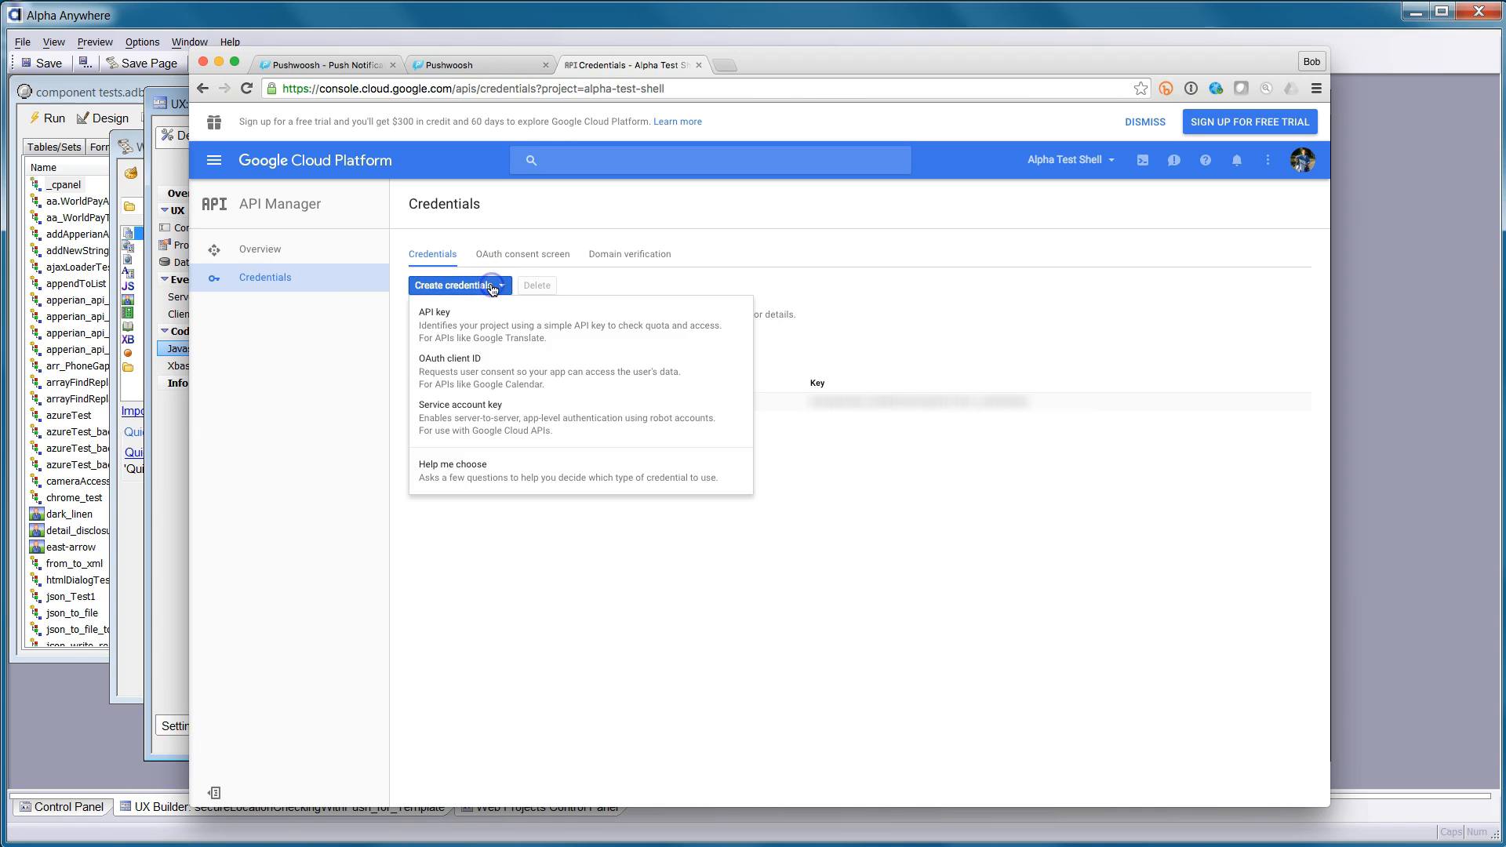
pyautogui.click(459, 314)
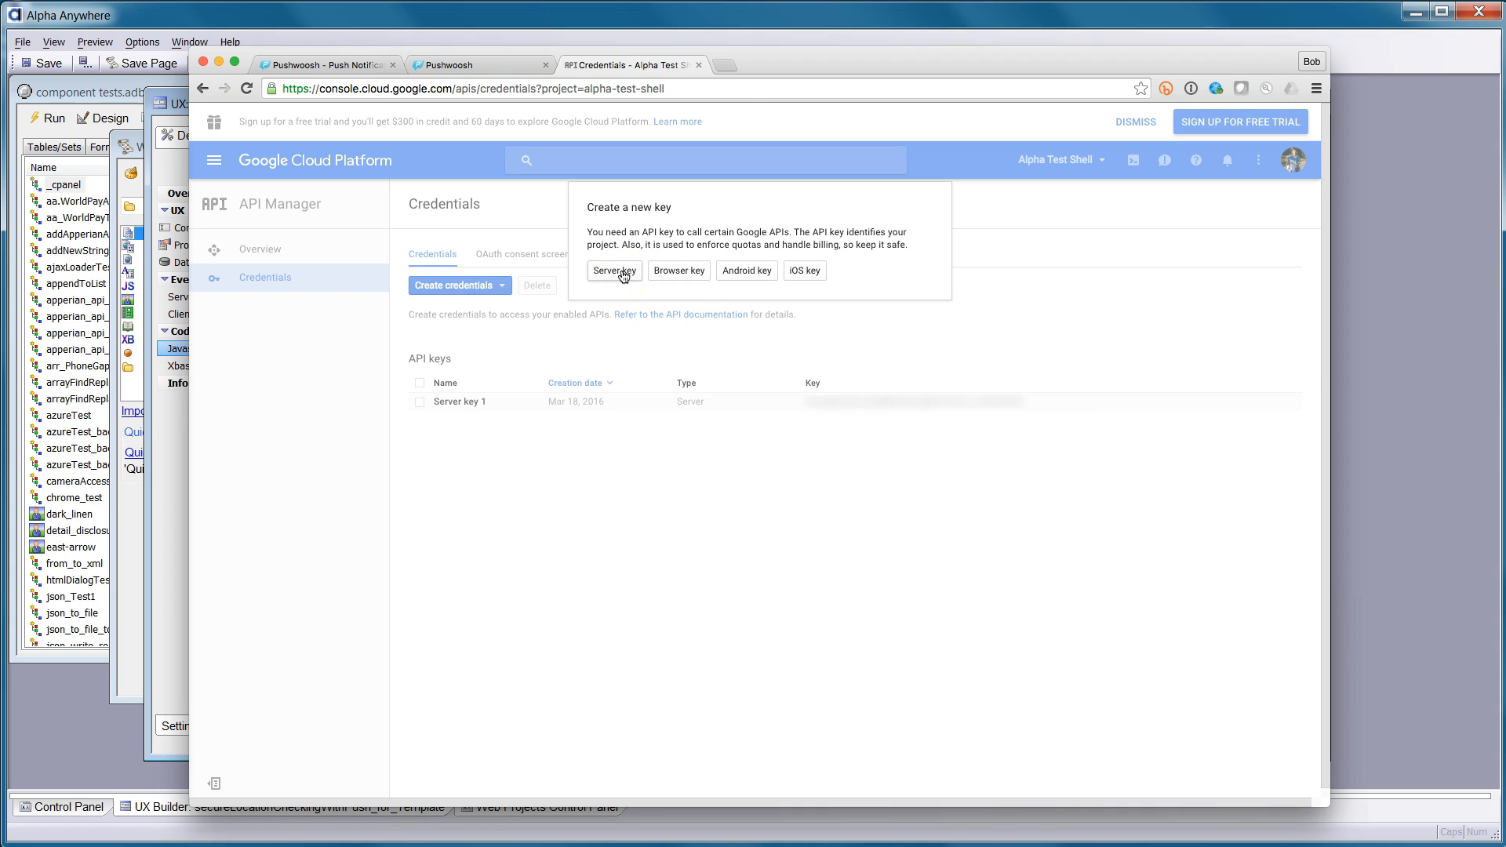
pyautogui.click(623, 272)
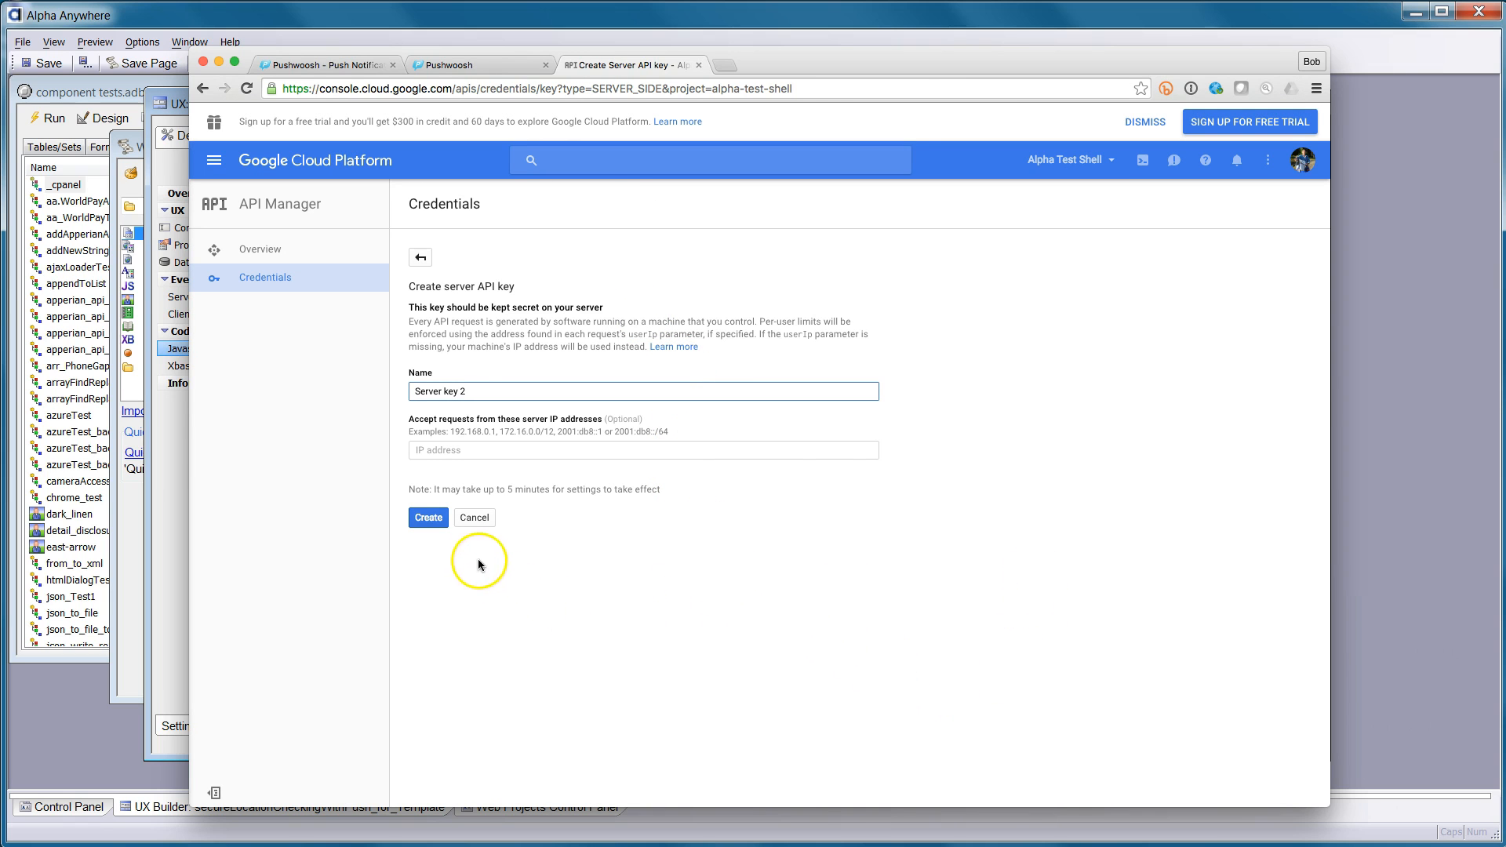
pyautogui.click(442, 521)
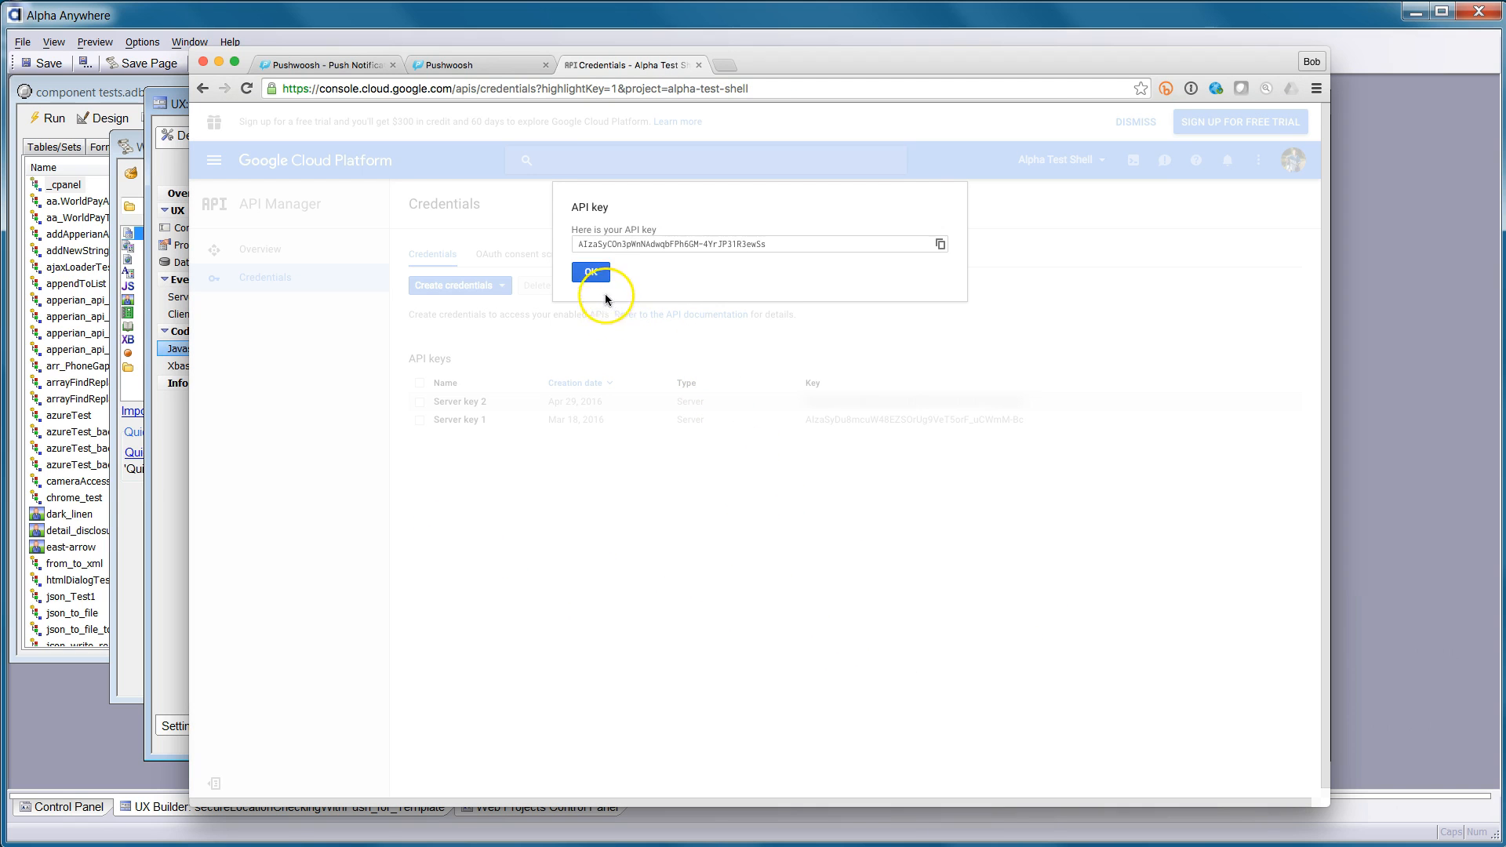
pyautogui.click(592, 274)
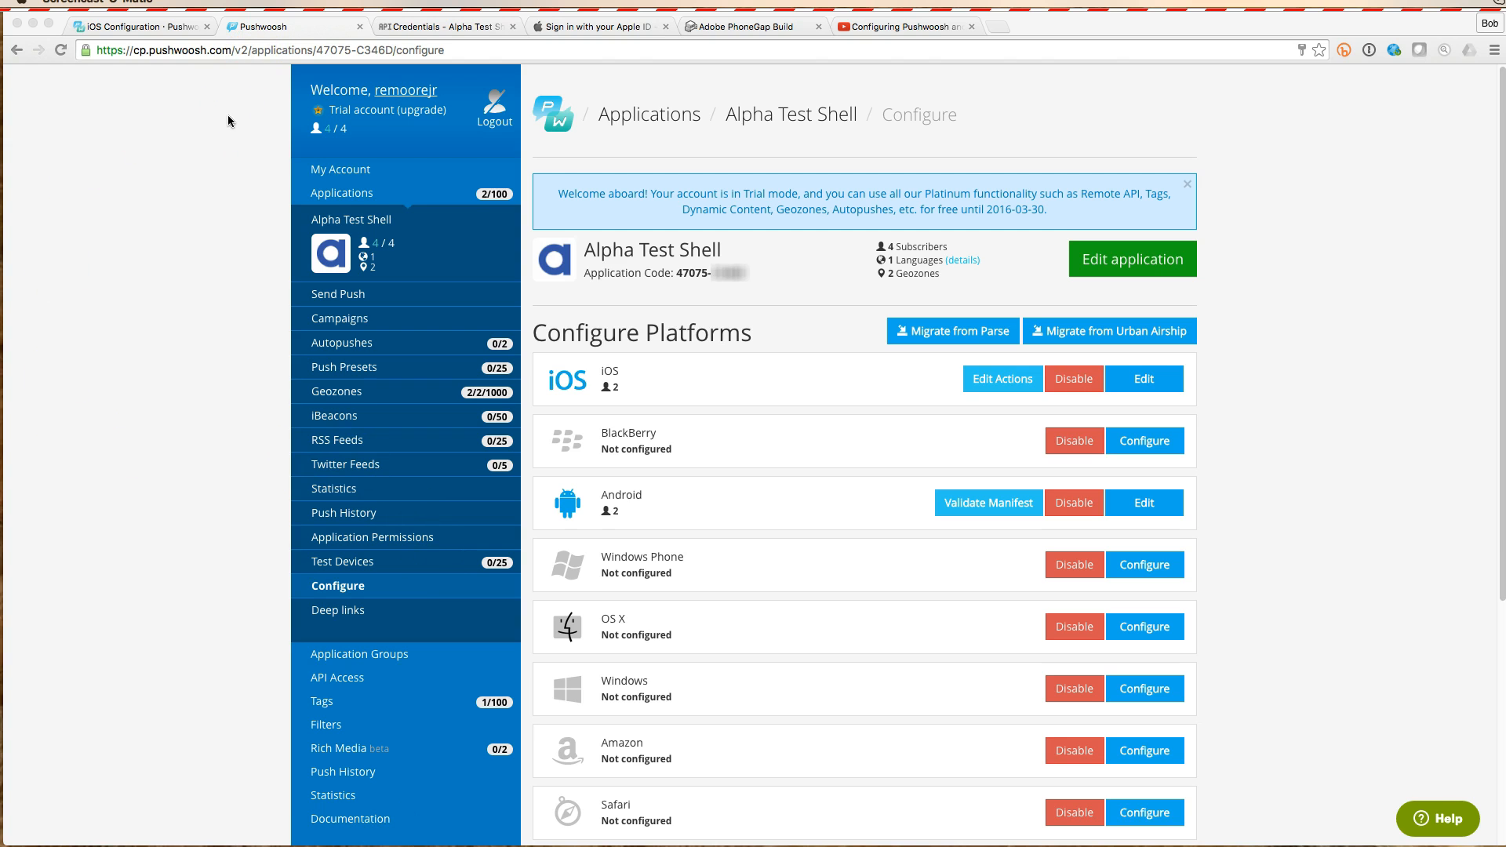
# Save the Android push settings with the Google Cloud Messaging API key and PhoneGap Build framework
pyautogui.click(1146, 506)
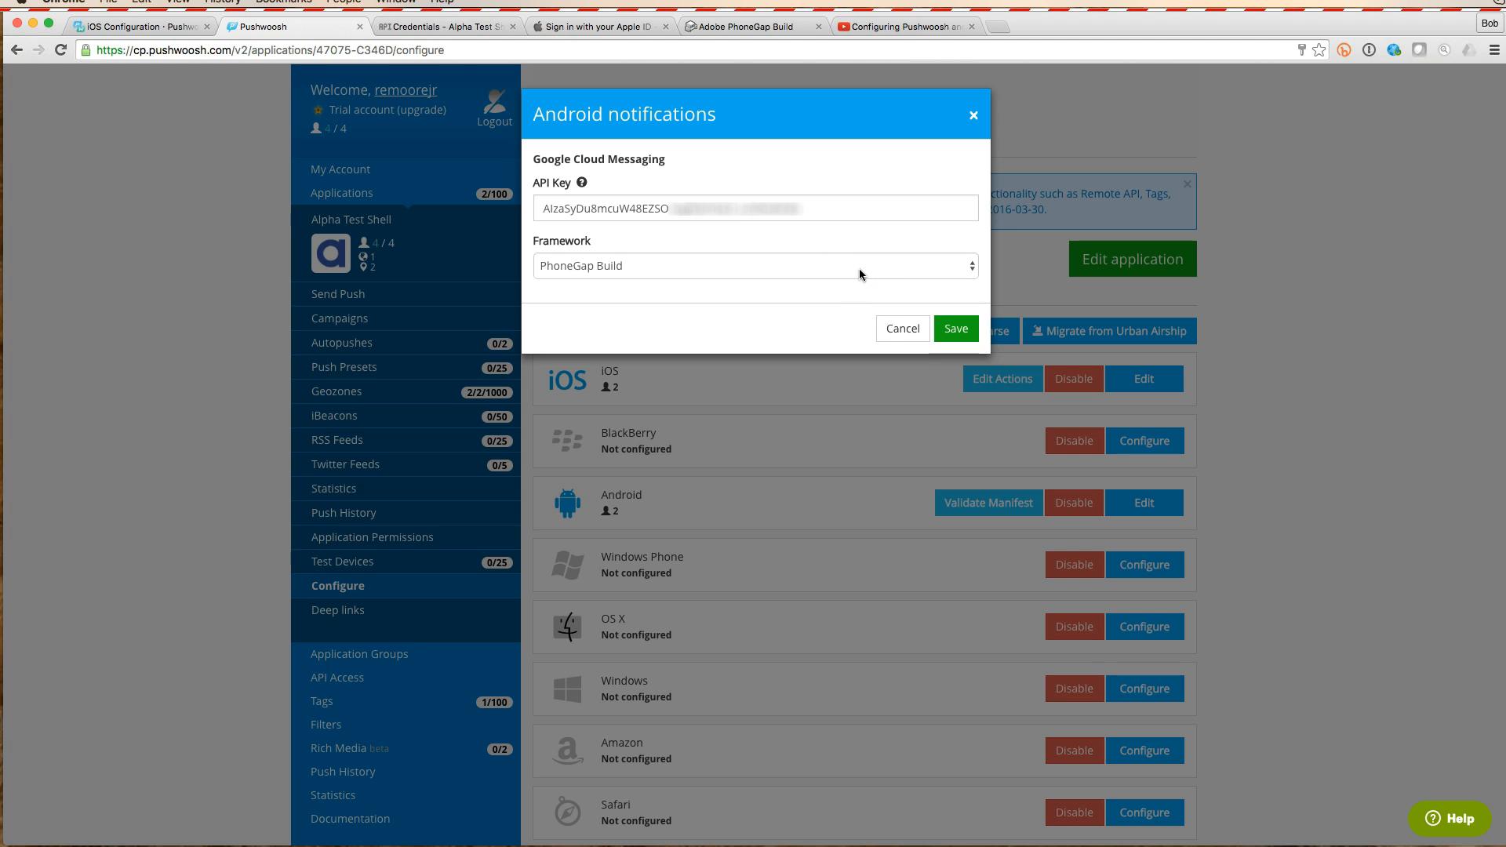
pyautogui.click(963, 337)
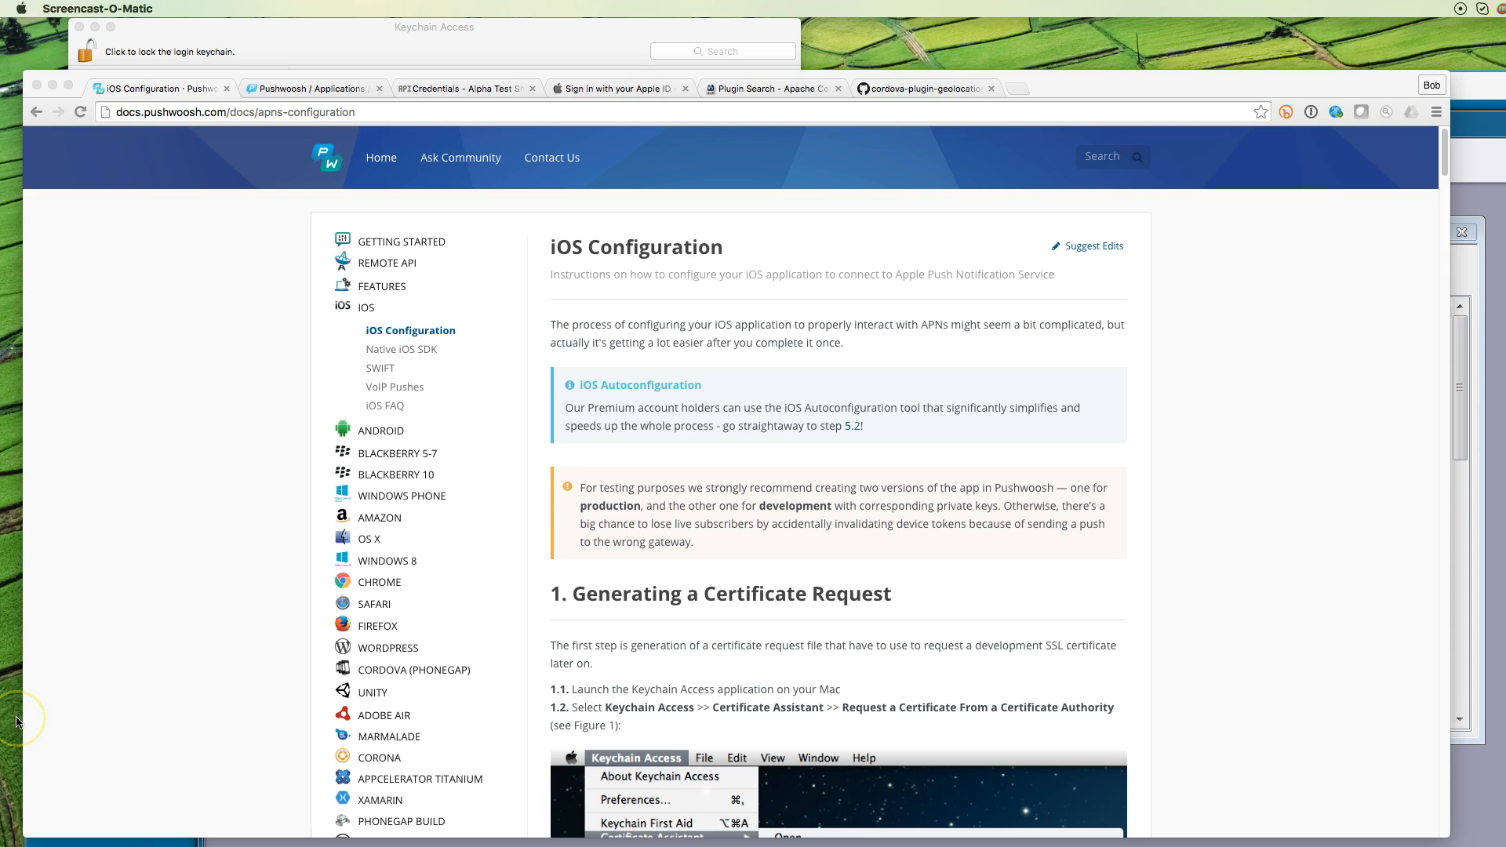
pyautogui.click(68, 675)
pyautogui.scroll(-3, 1157, 482)
pyautogui.scroll(-2, 1270, 513)
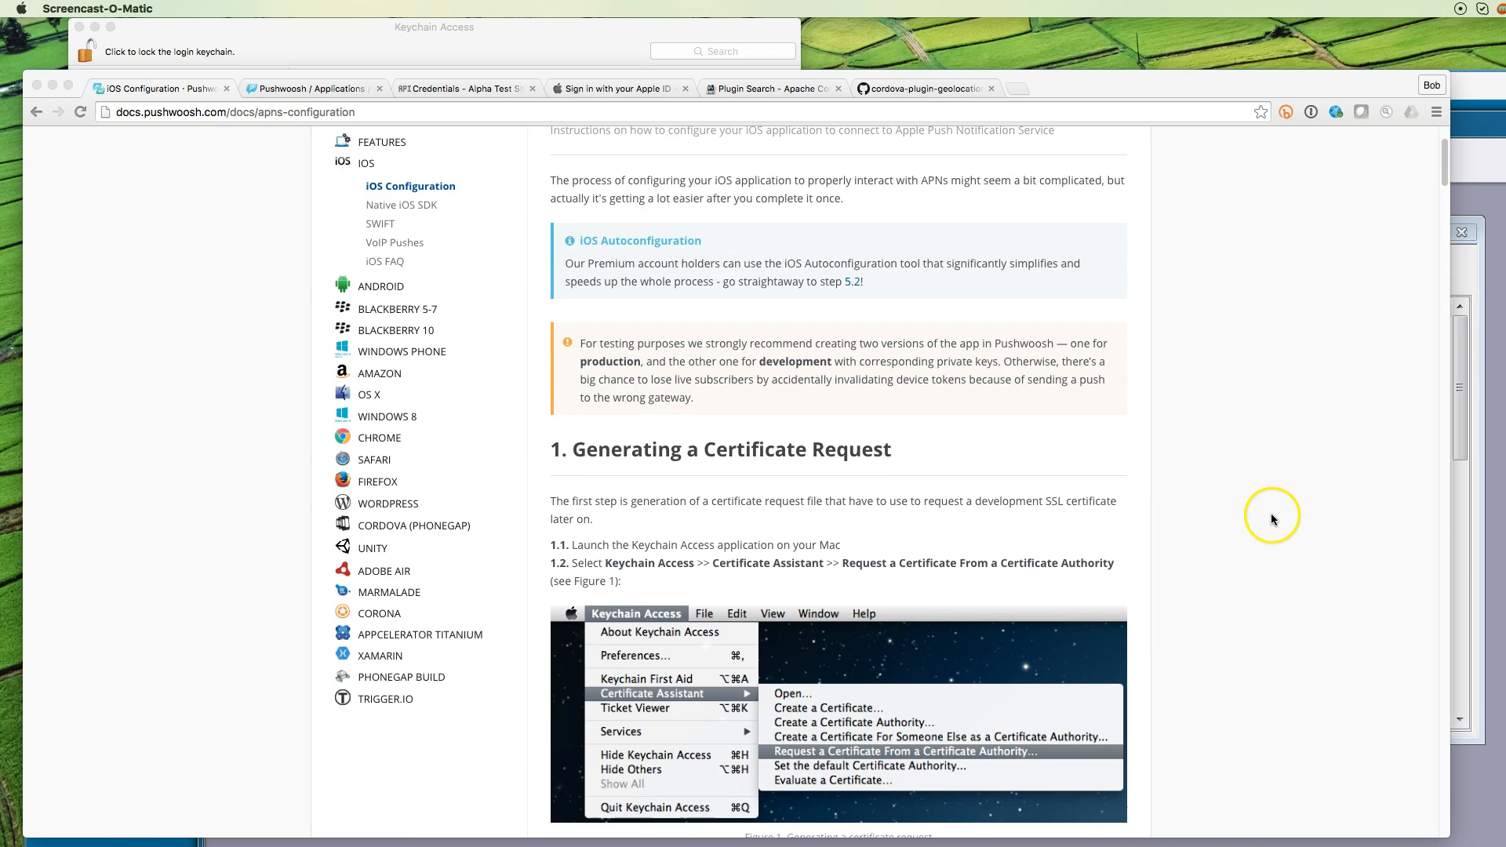
pyautogui.scroll(-1, 1272, 519)
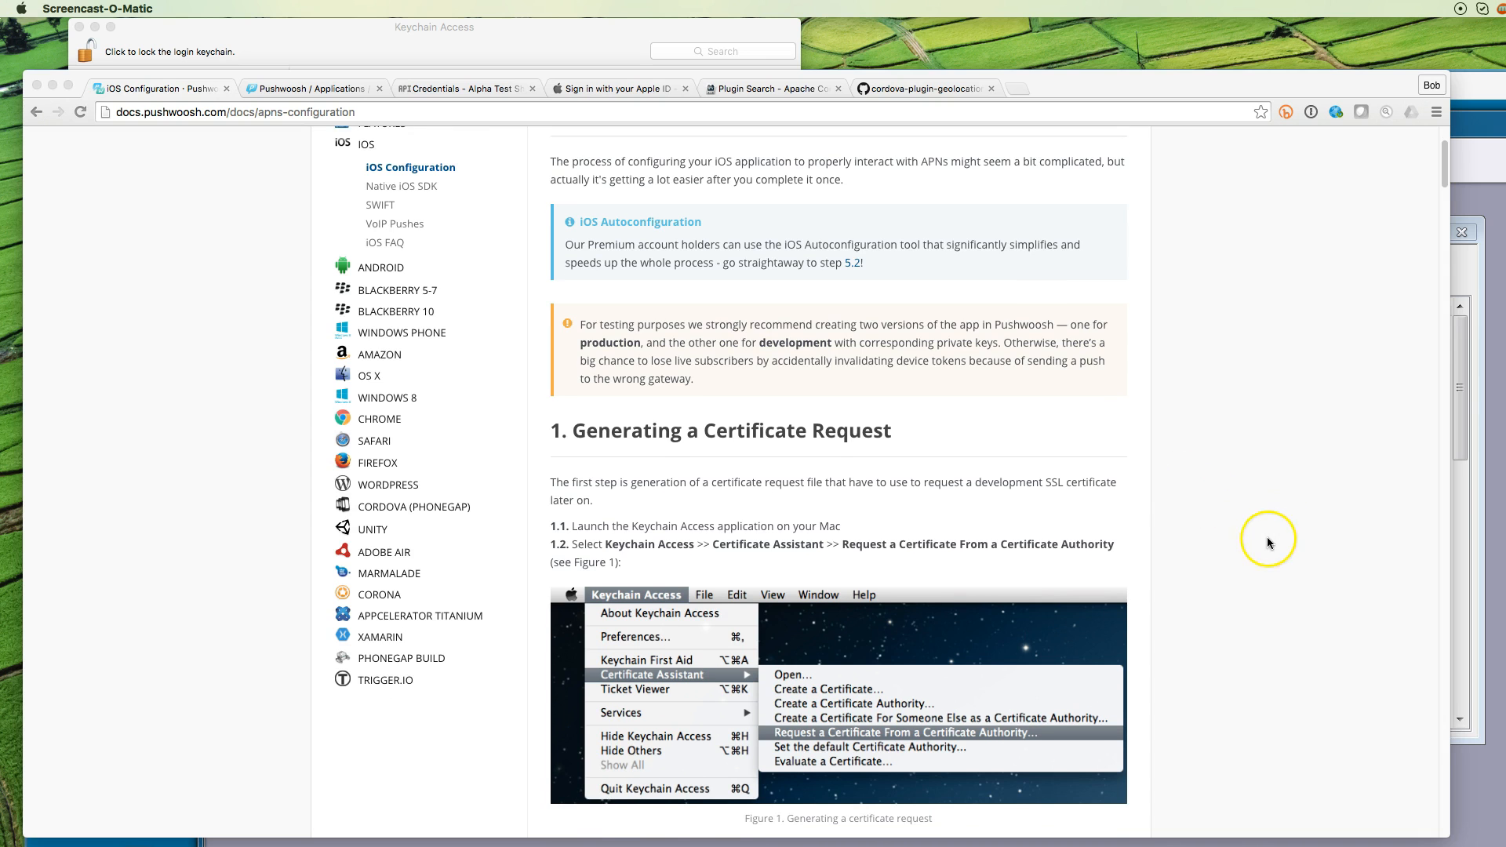
pyautogui.scroll(-3, 1268, 541)
pyautogui.scroll(-3, 1268, 543)
pyautogui.scroll(-1, 1268, 543)
pyautogui.scroll(-1, 1268, 543)
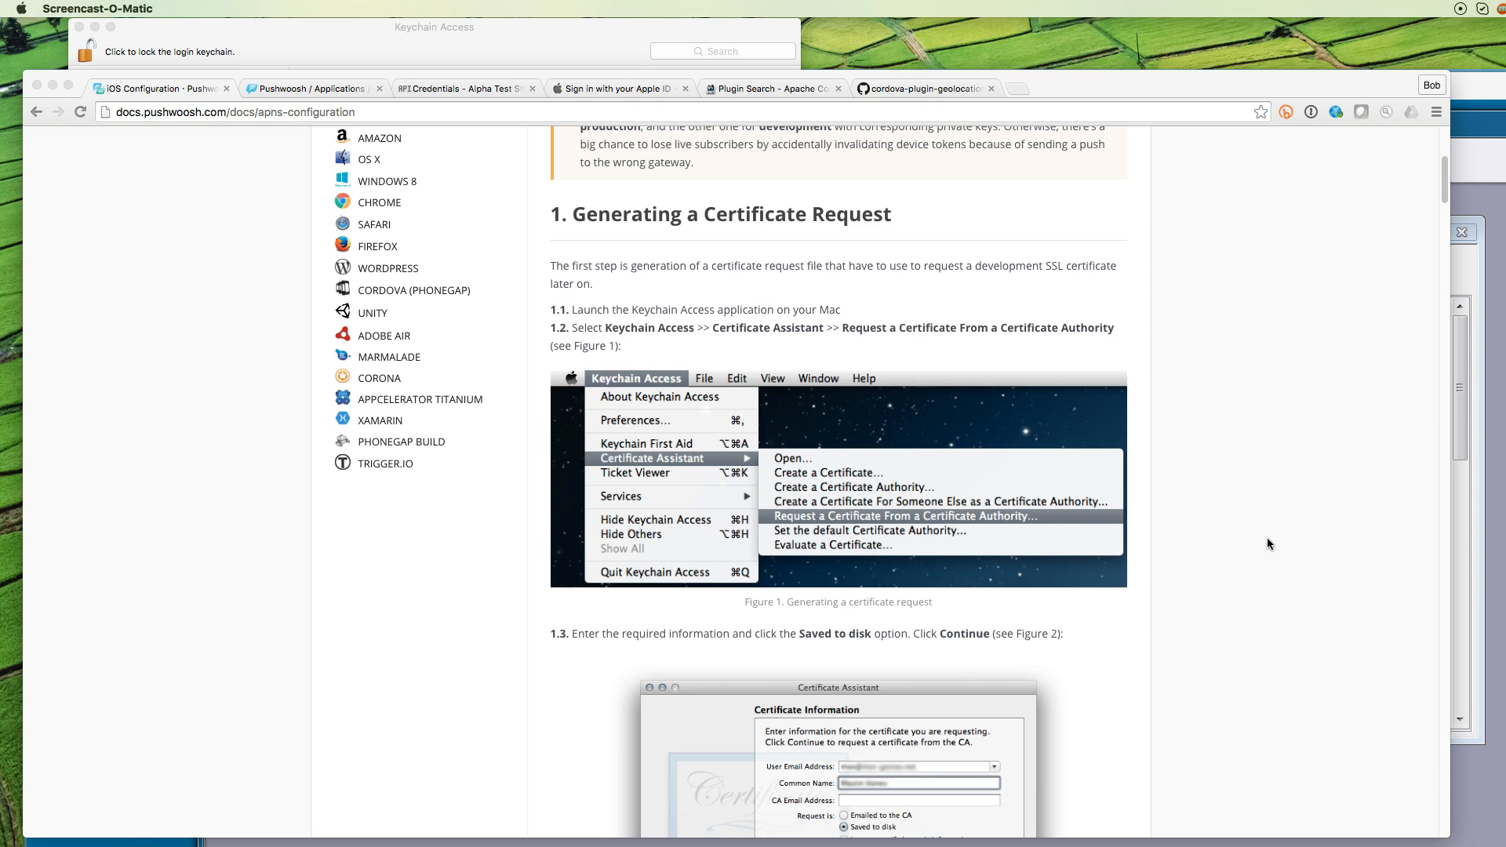
pyautogui.click(186, 585)
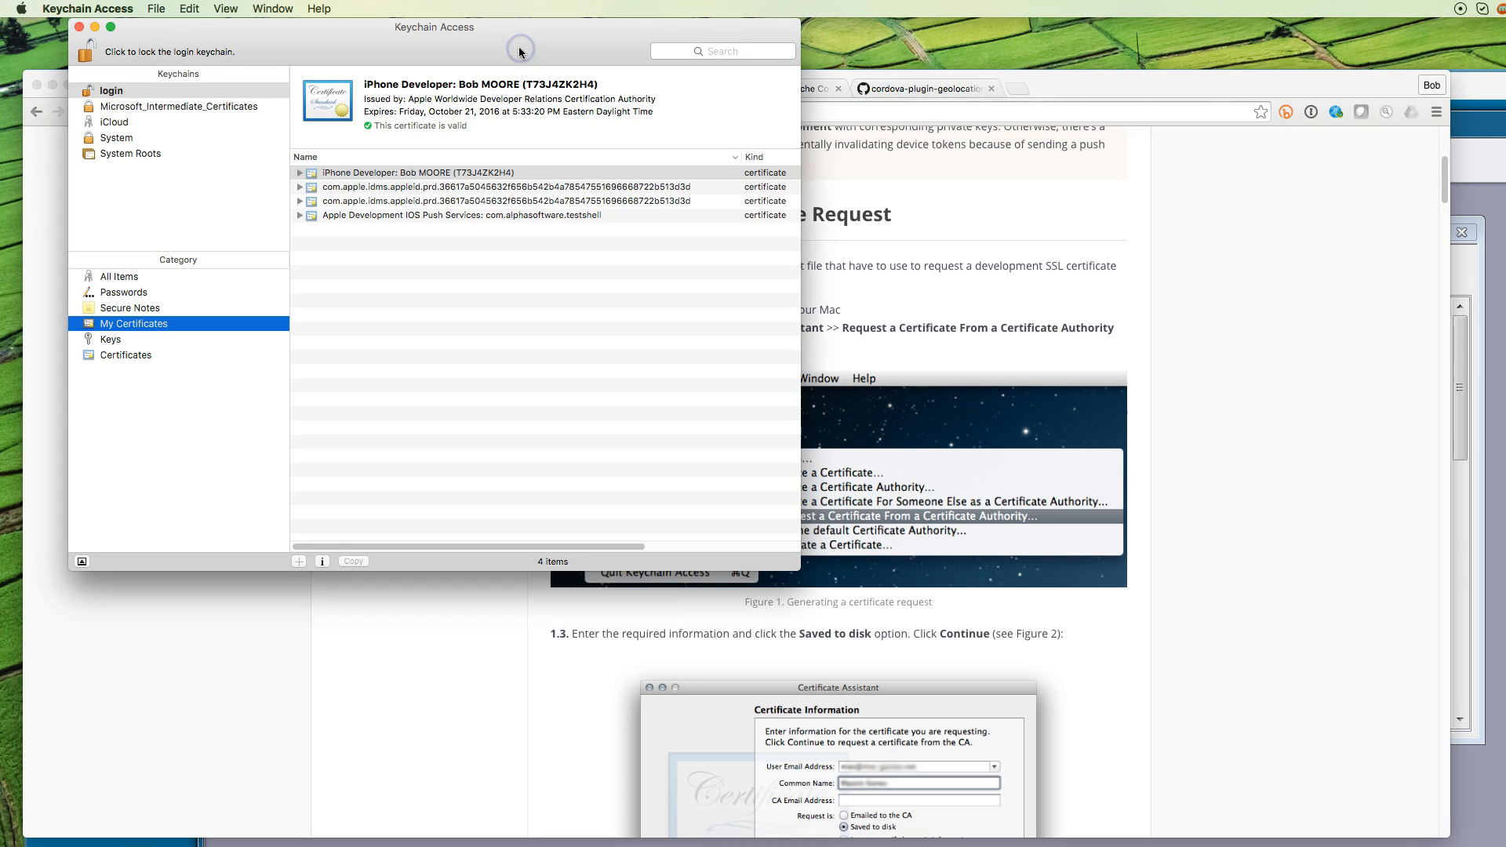
# Save a certificate signing request to the Desktop, replacing CertificateSigningRequest.certSigningRequest
pyautogui.click(96, 11)
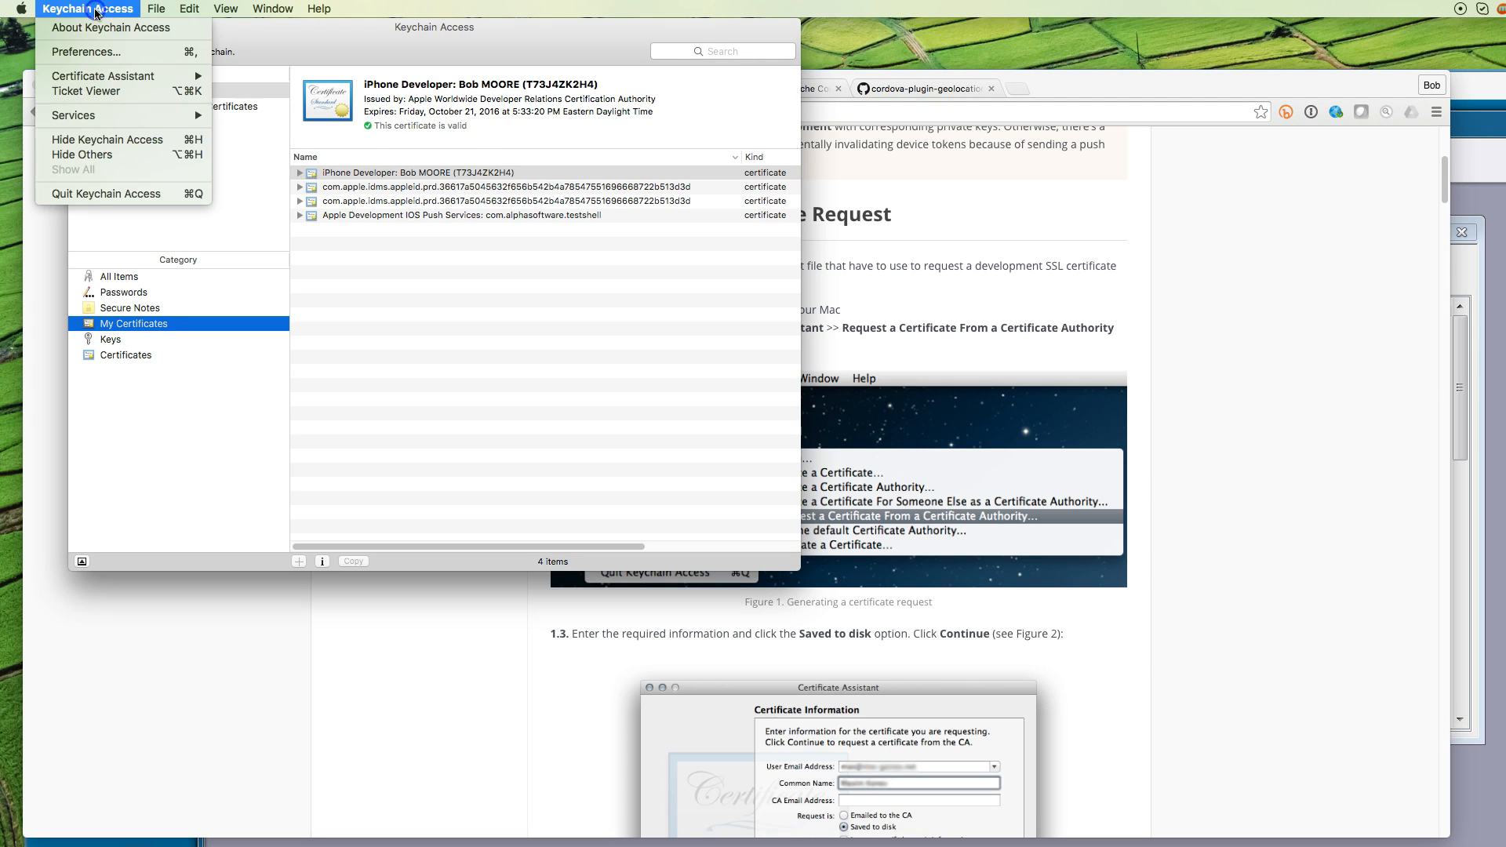
pyautogui.moveTo(105, 77)
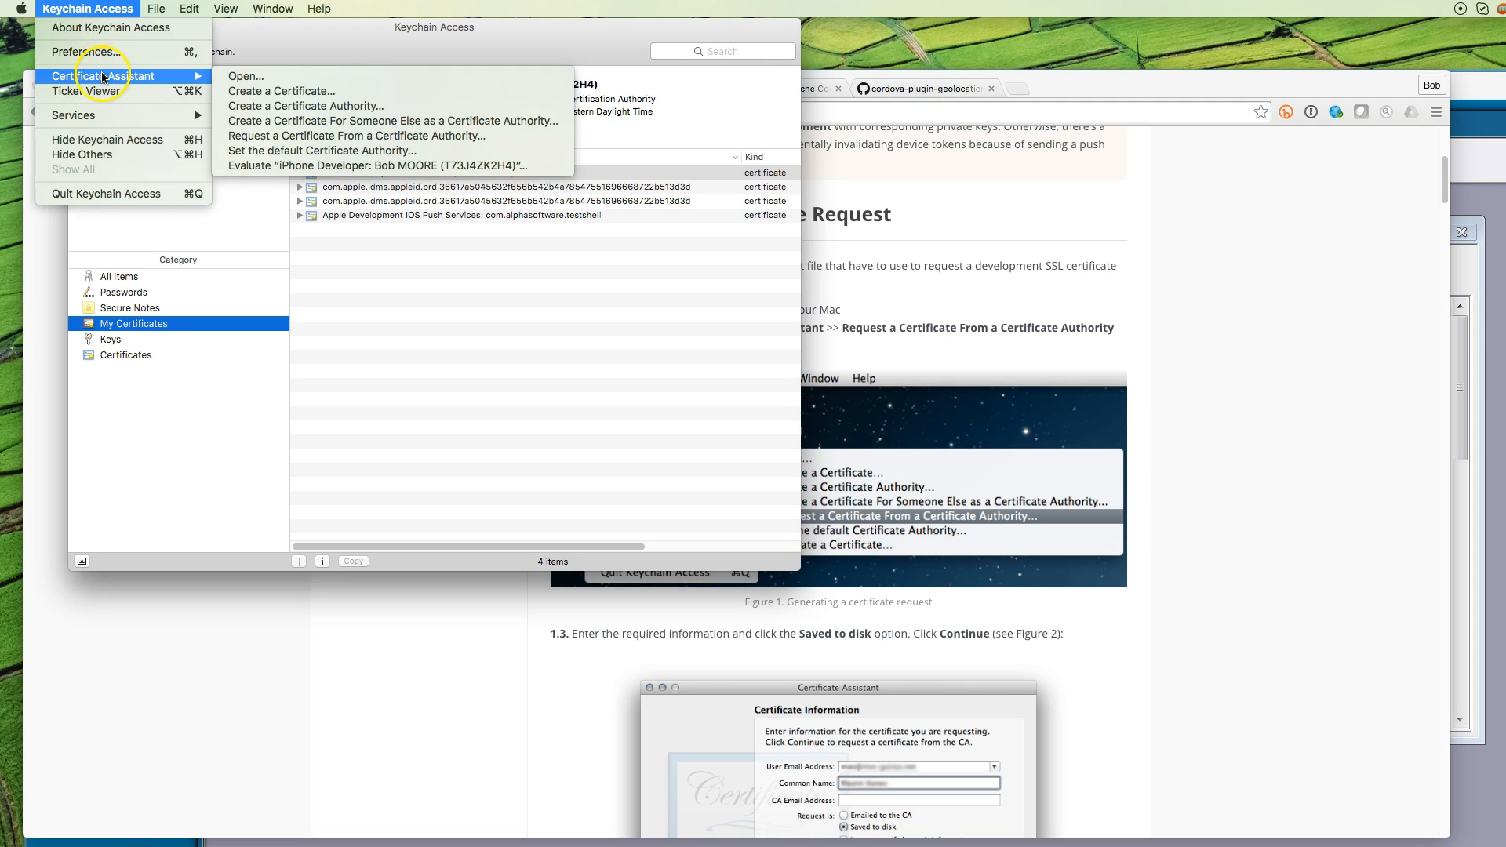
pyautogui.click(243, 137)
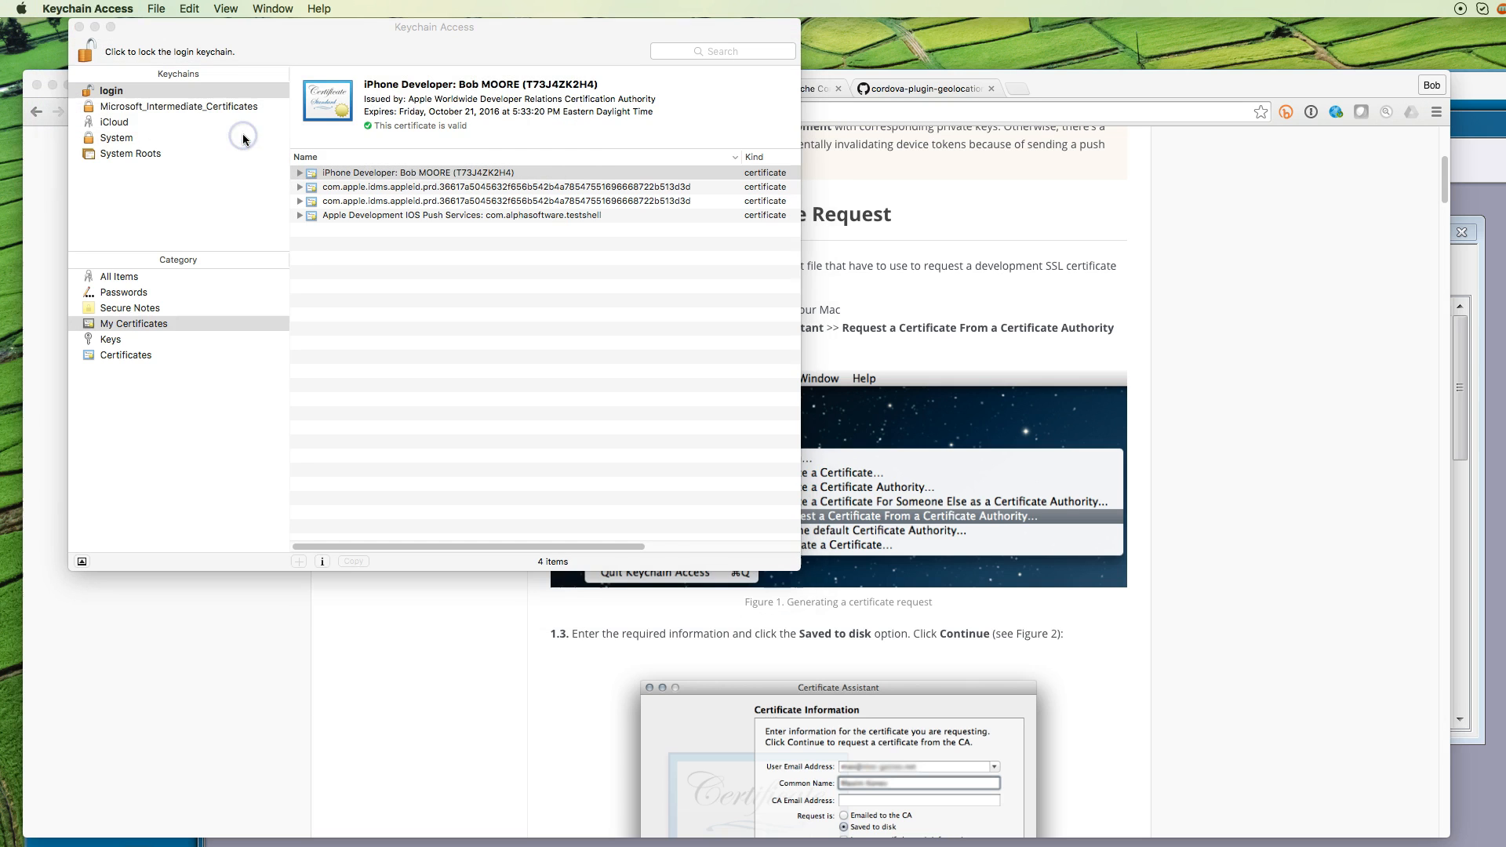
pyautogui.click(1014, 393)
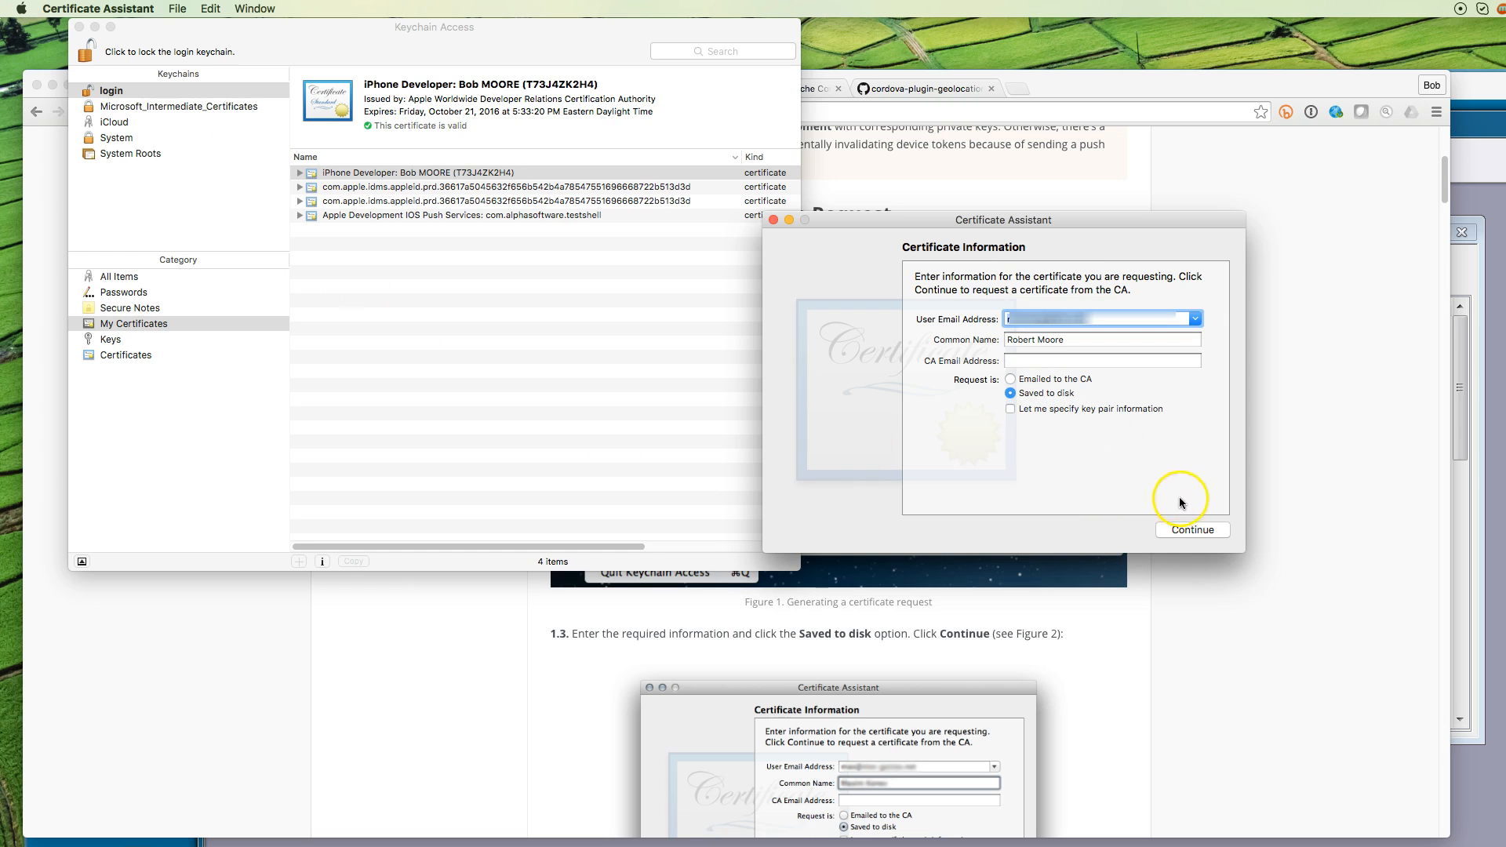
pyautogui.click(1199, 530)
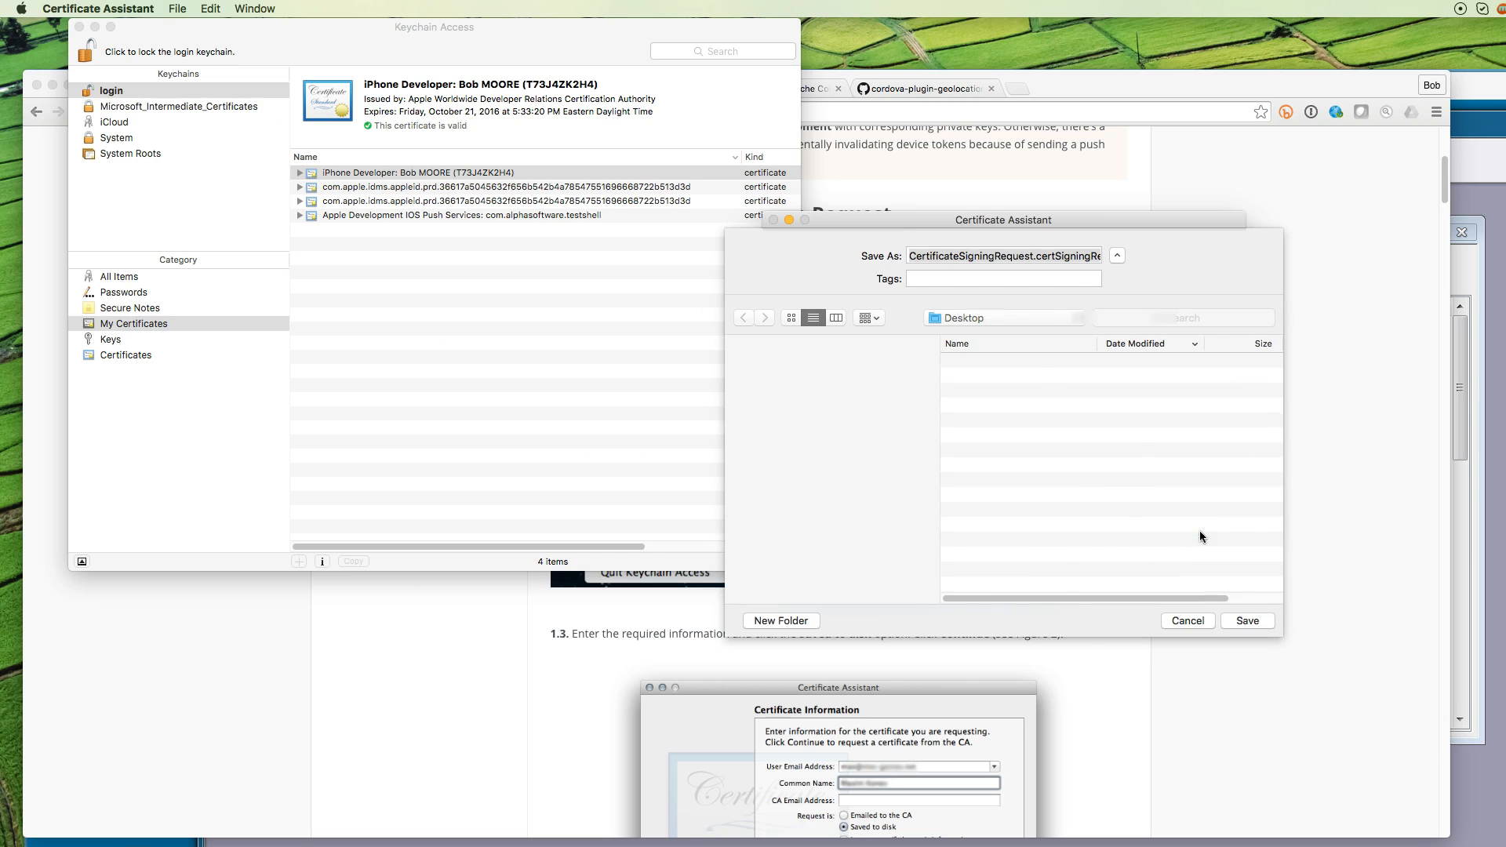
pyautogui.click(1248, 619)
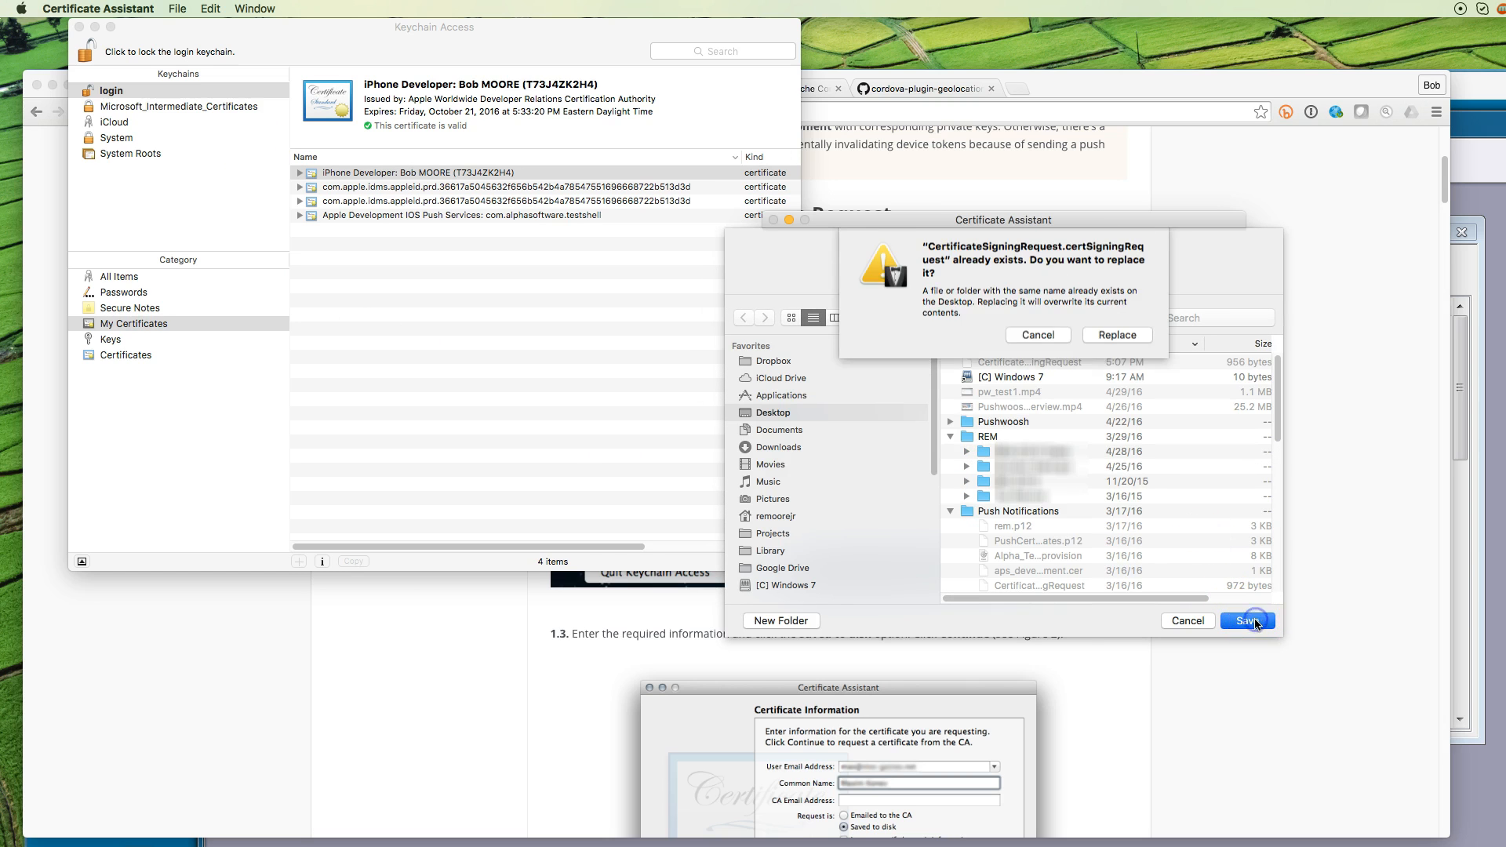
pyautogui.click(1134, 339)
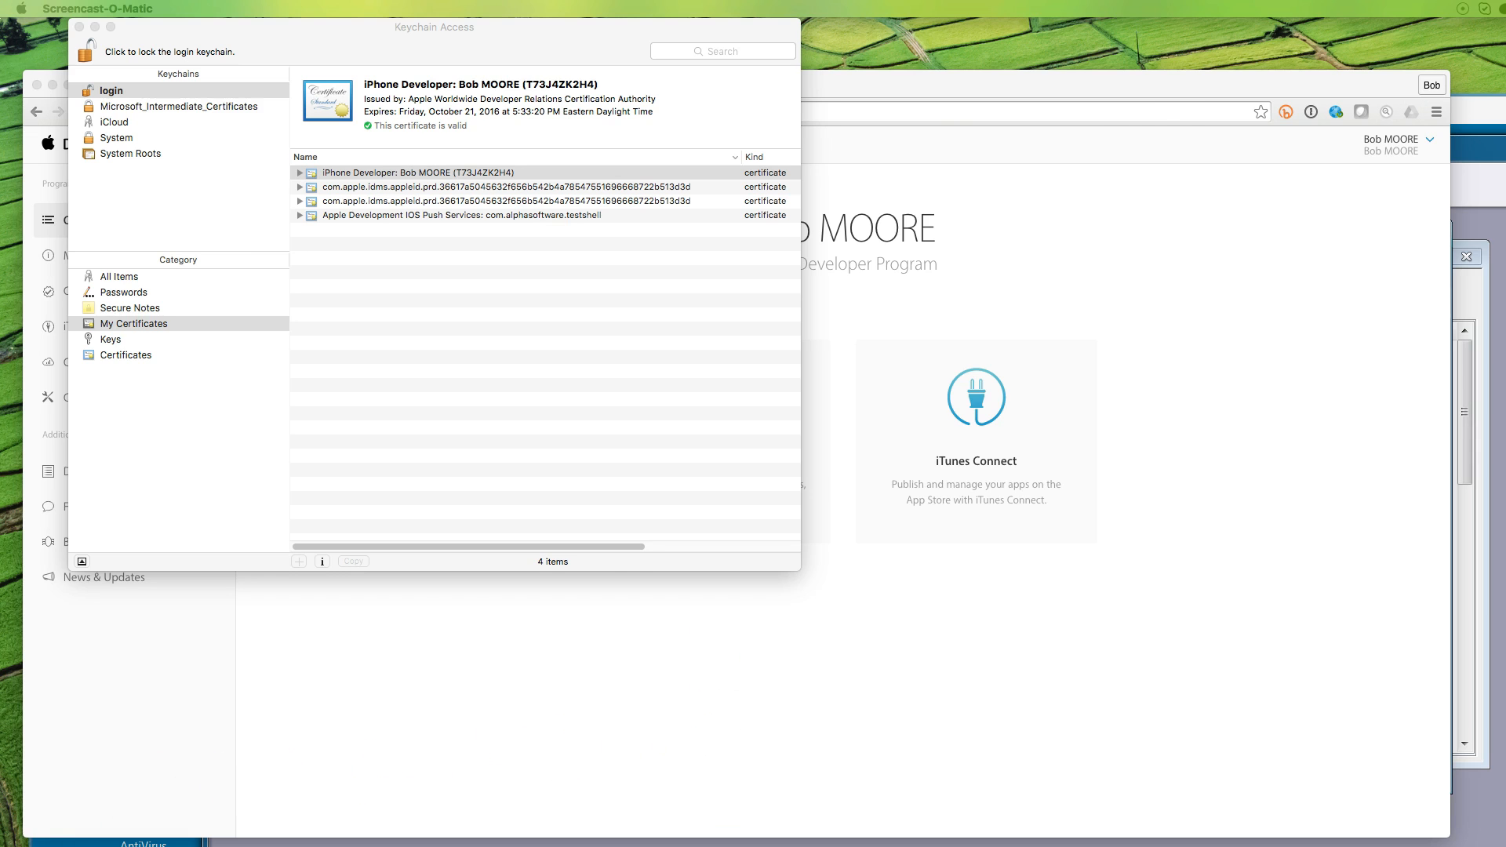
# Open the iOS App IDs list under Certificates, Identifiers & Profiles
pyautogui.click(1058, 221)
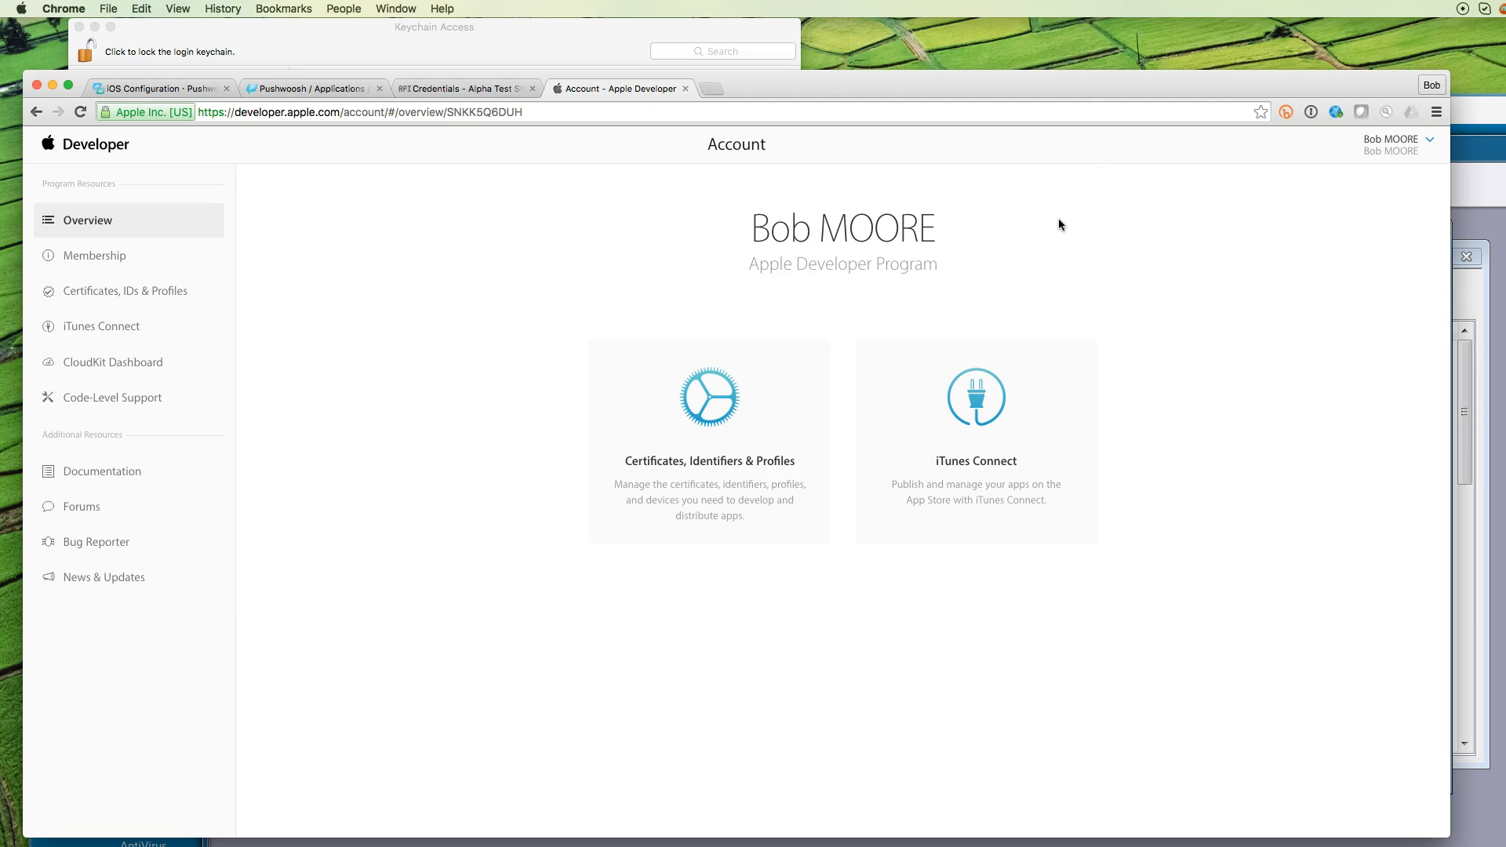
pyautogui.click(720, 435)
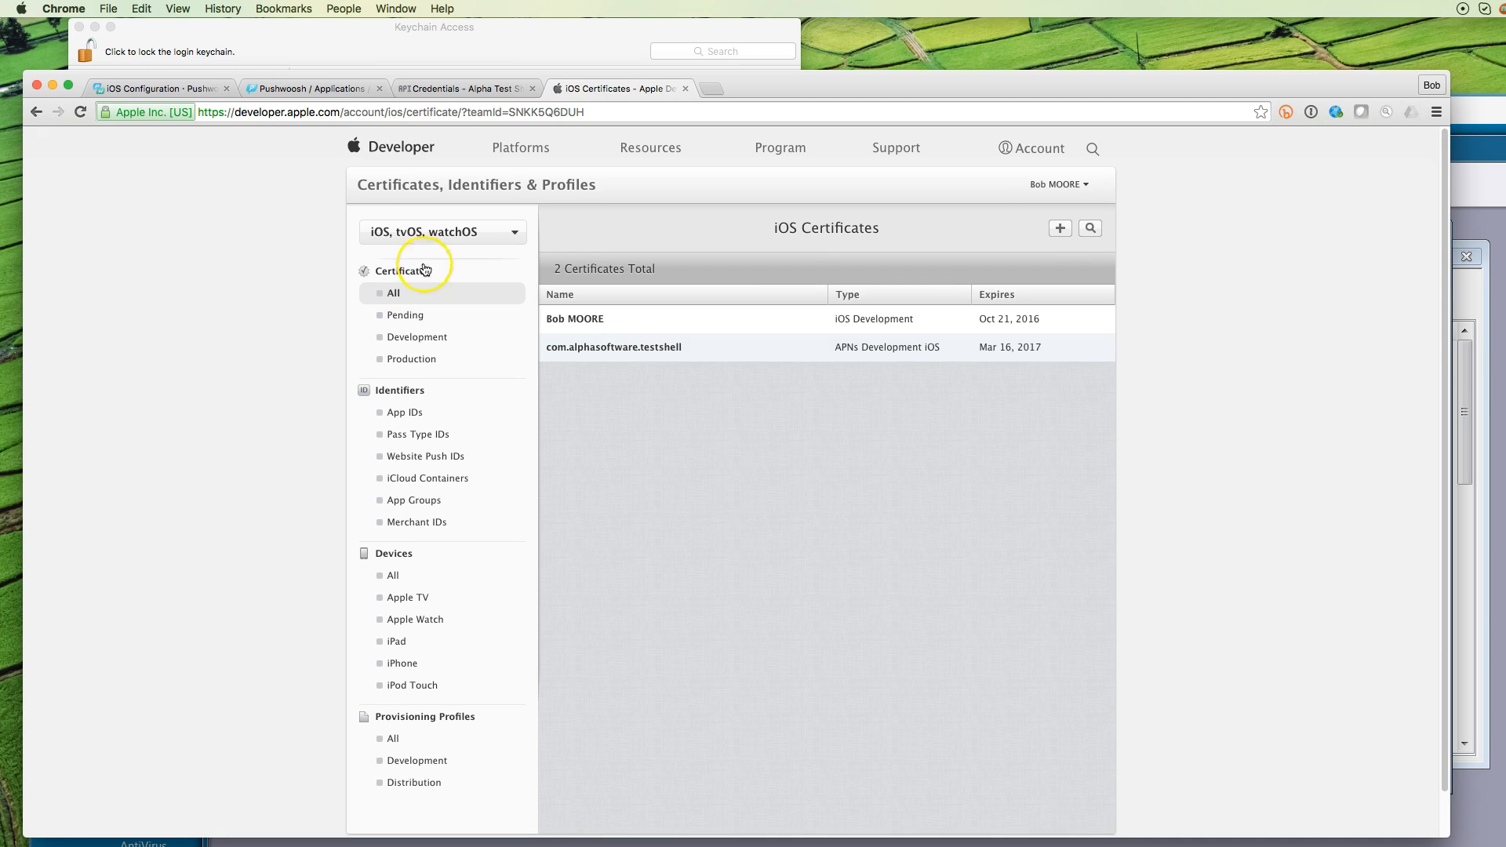
pyautogui.click(397, 414)
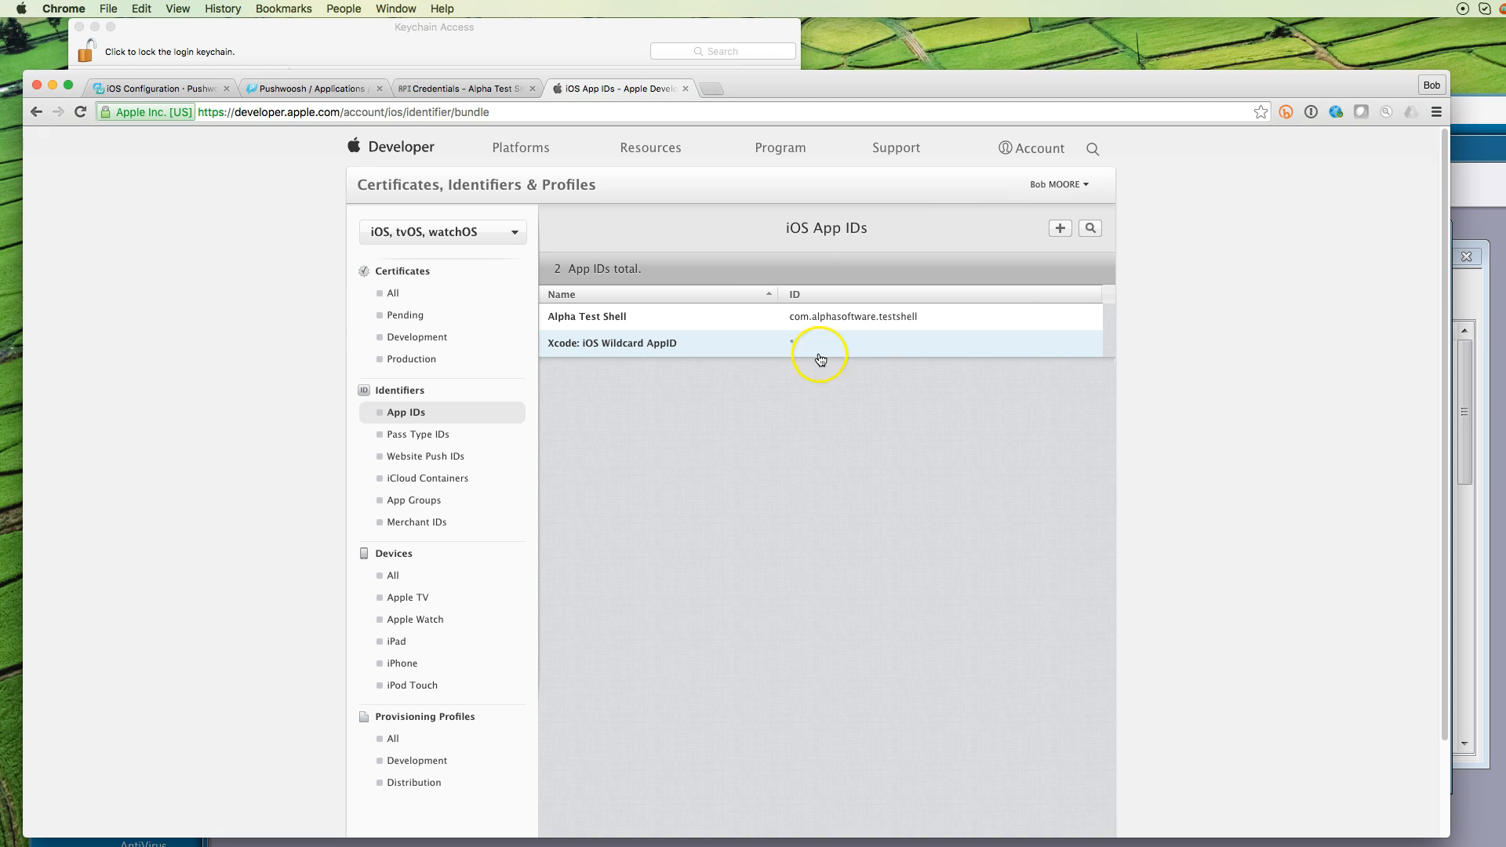
pyautogui.click(1060, 228)
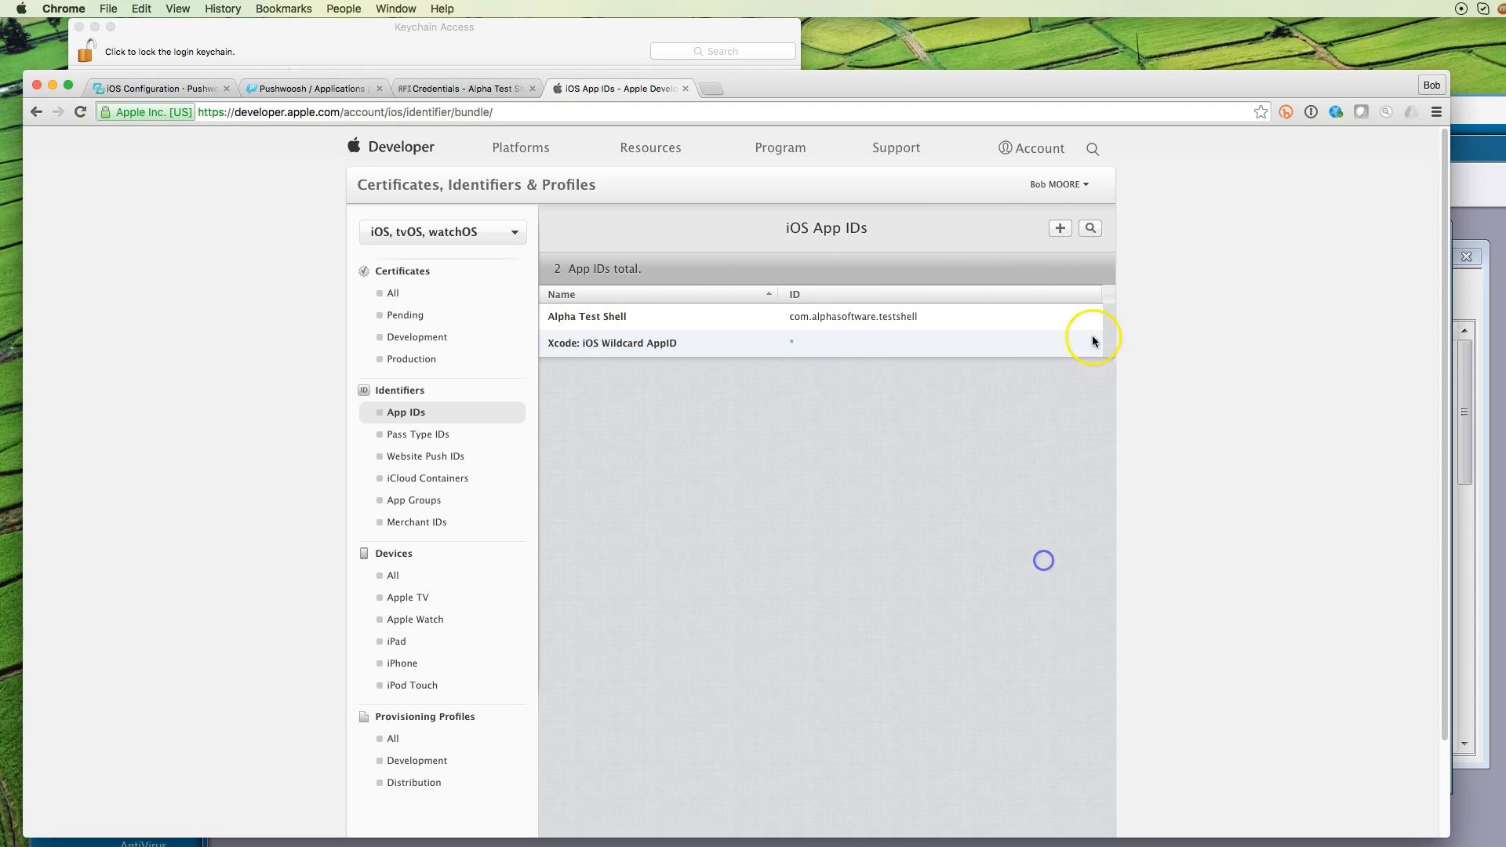
# Enter App ID name My Push Test and explicit bundle ID com.alphasoftware.mypushtest
pyautogui.click(1059, 229)
pyautogui.click(809, 545)
pyautogui.write('My')
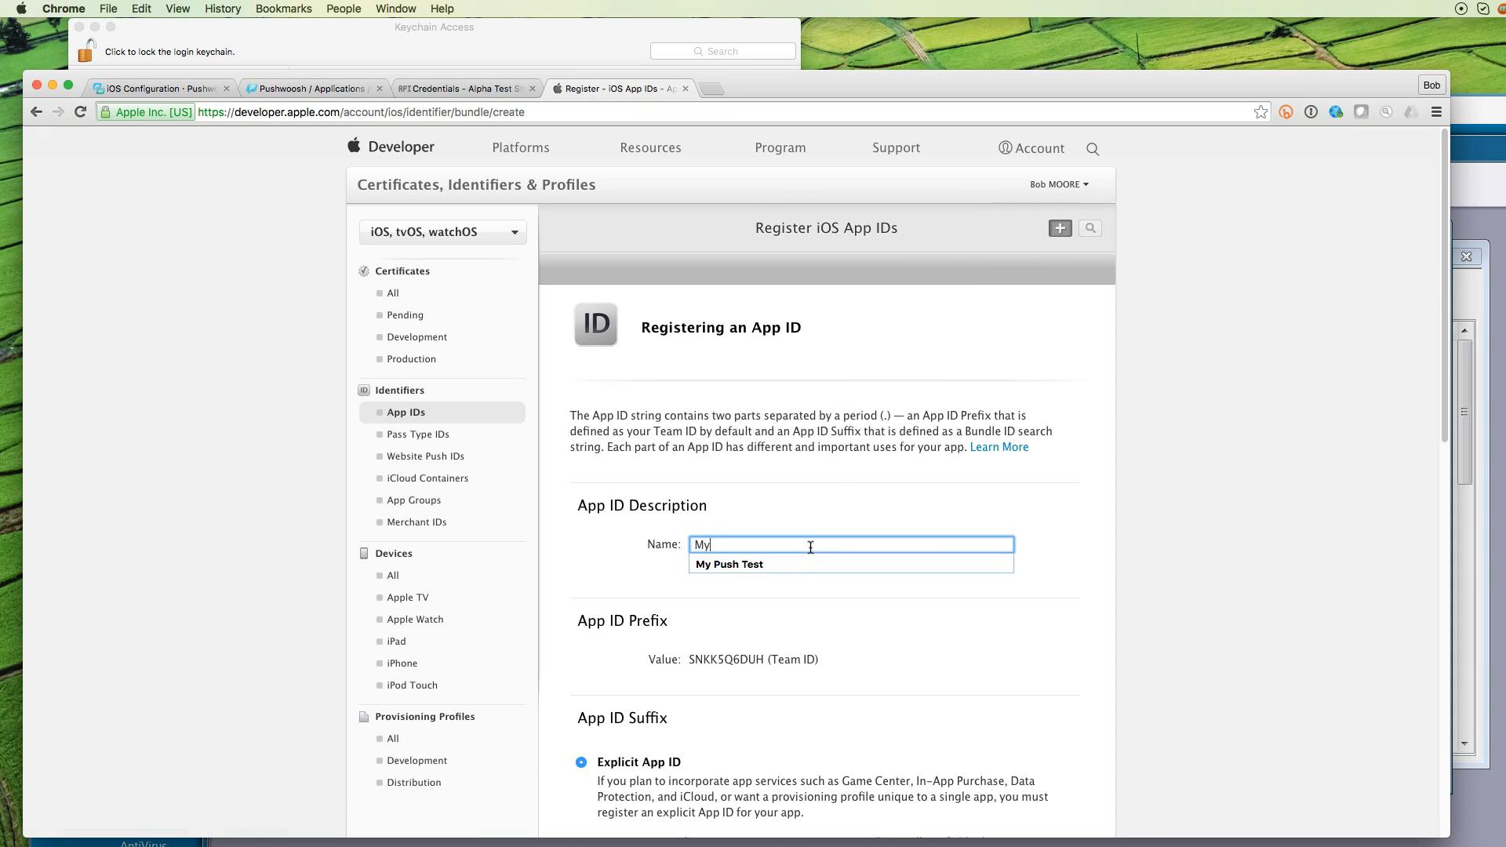
pyautogui.write(' pu')
pyautogui.press('Down')
pyautogui.press('Return')
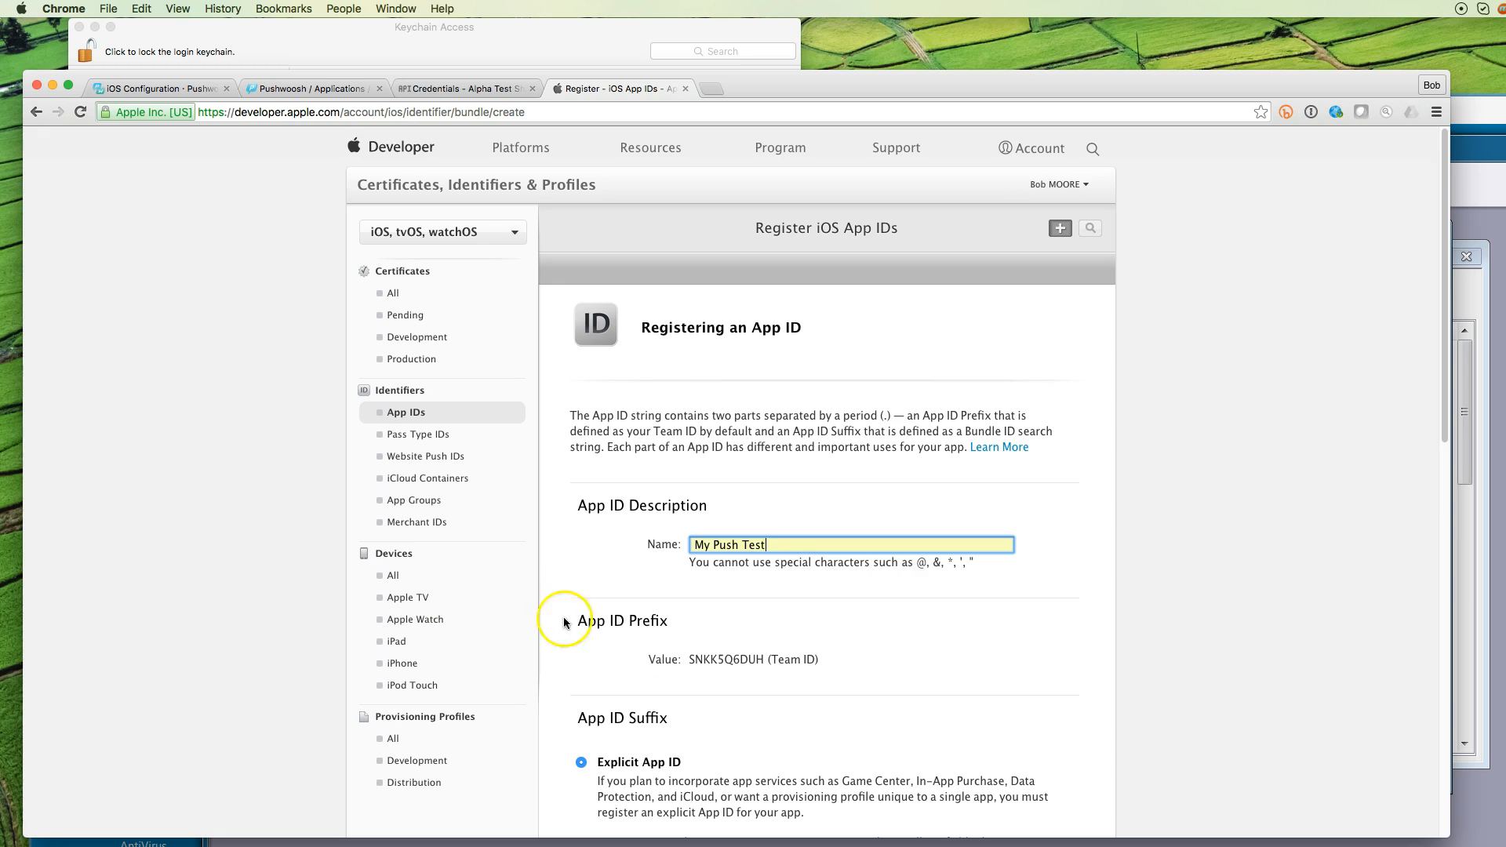
pyautogui.scroll(-3, 911, 663)
pyautogui.click(860, 769)
pyautogui.write('com.alph')
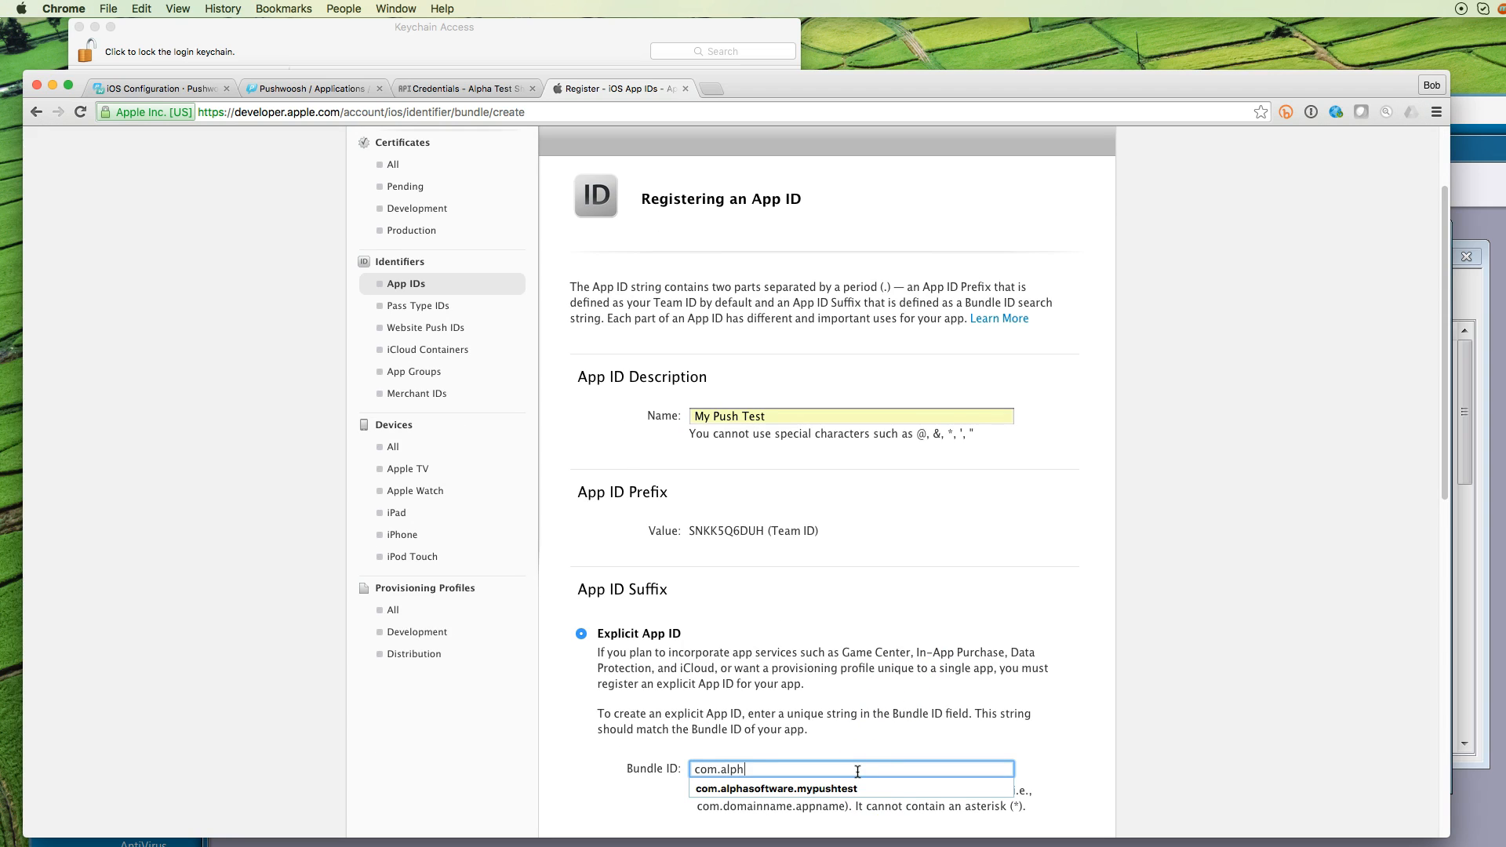
pyautogui.write('asoftware.mypushtest')
# Enable Push Notifications for the App ID and continue to its review summary
pyautogui.scroll(-2, 857, 772)
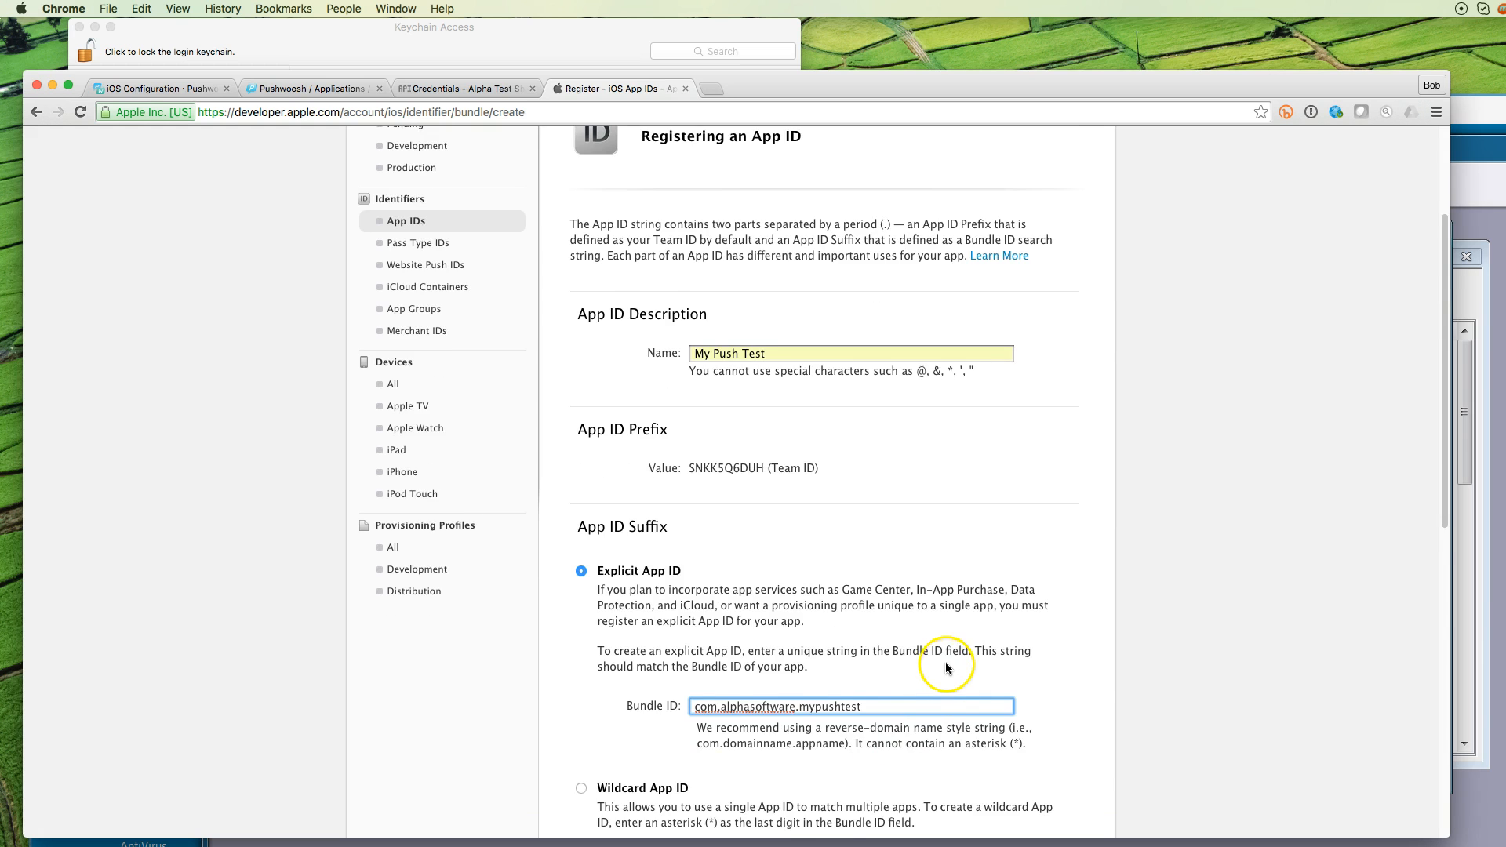
pyautogui.scroll(-8, 946, 666)
pyautogui.scroll(-6, 944, 654)
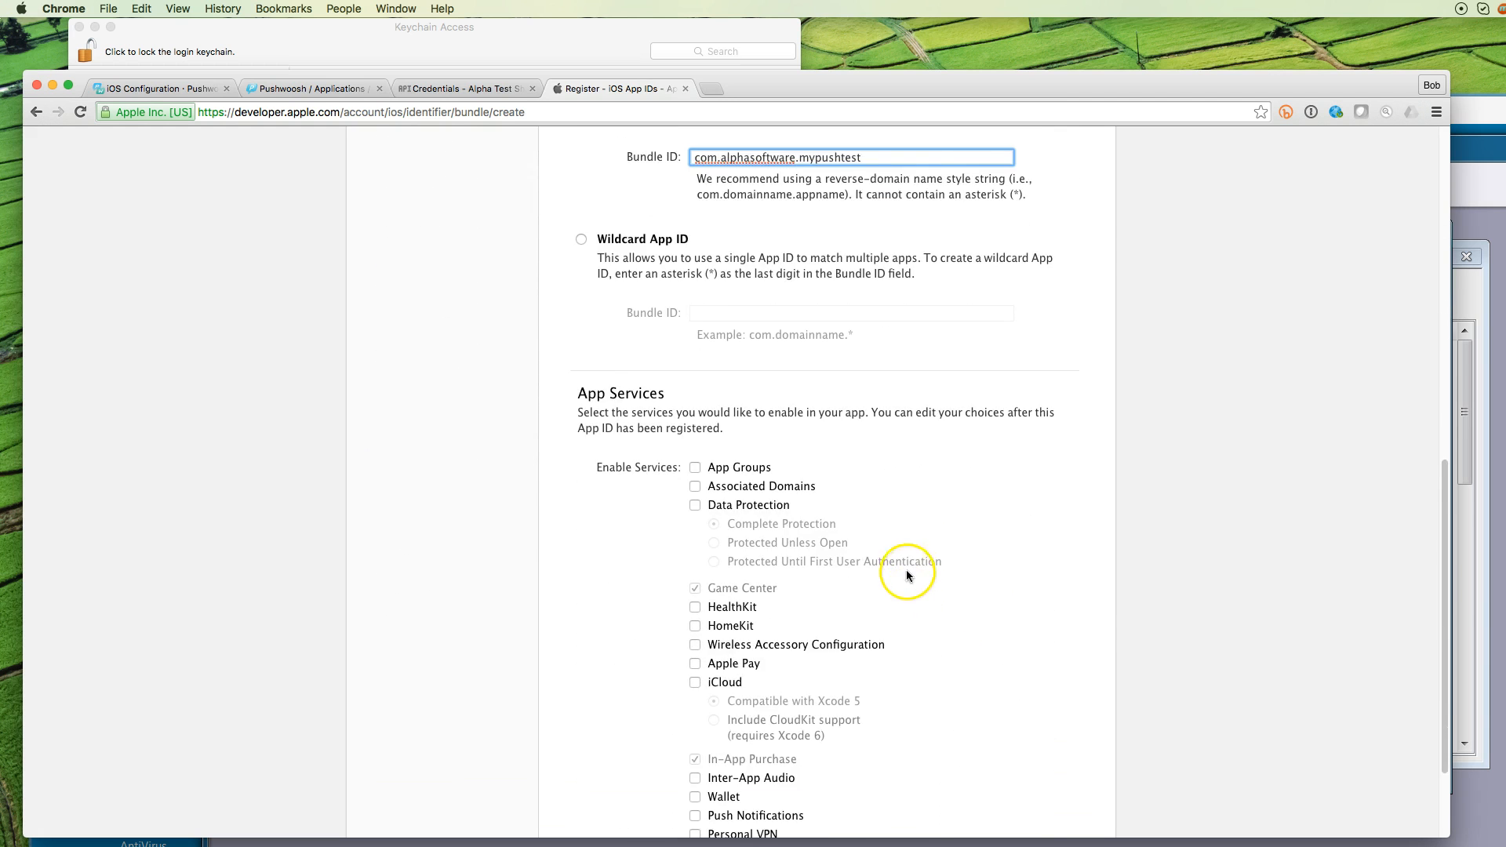
pyautogui.scroll(-2, 906, 575)
pyautogui.scroll(-2, 844, 498)
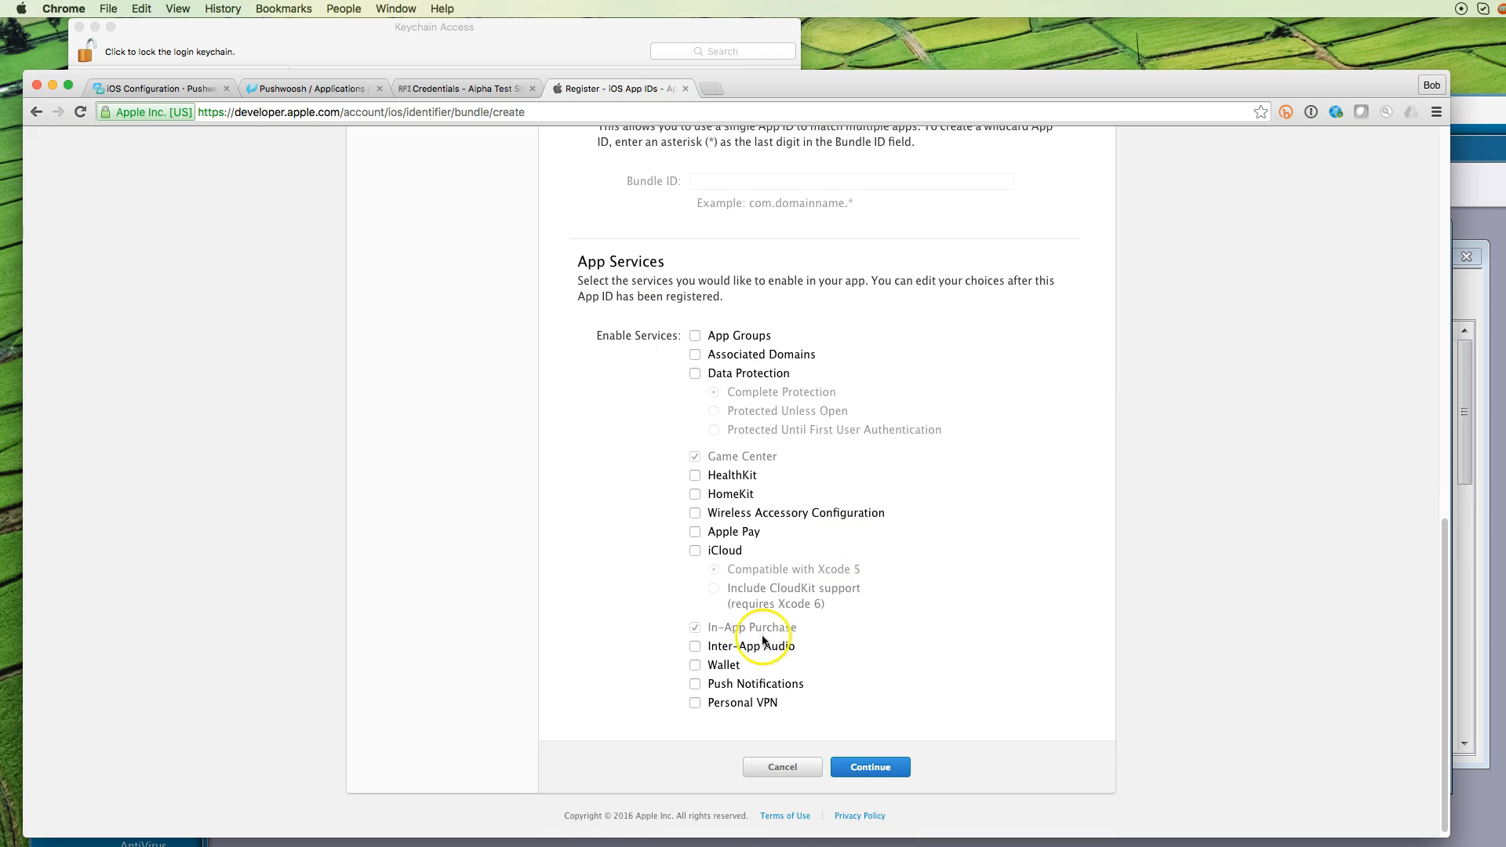
pyautogui.click(695, 684)
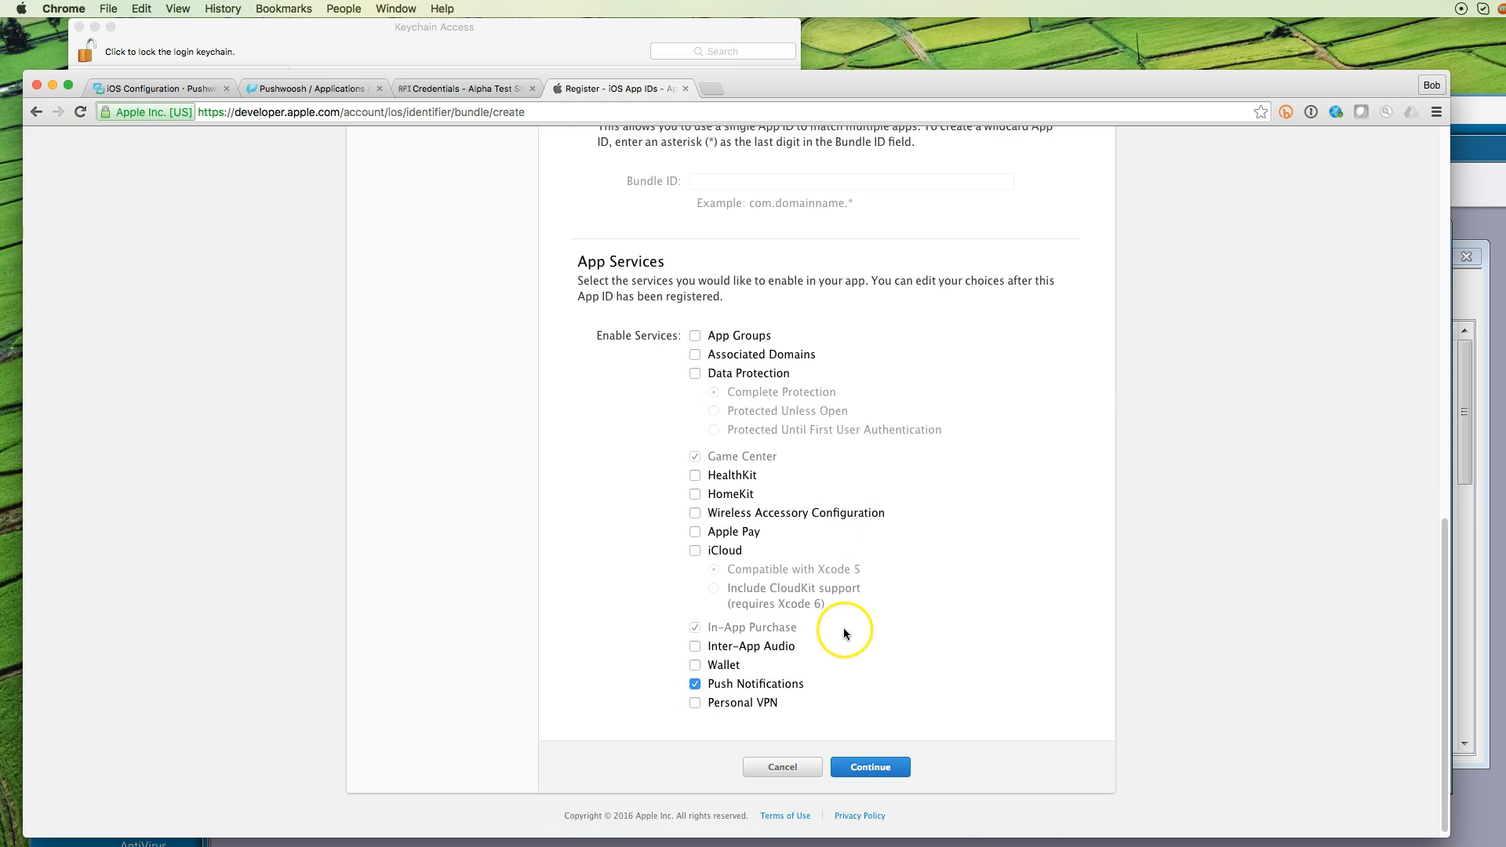
pyautogui.click(887, 775)
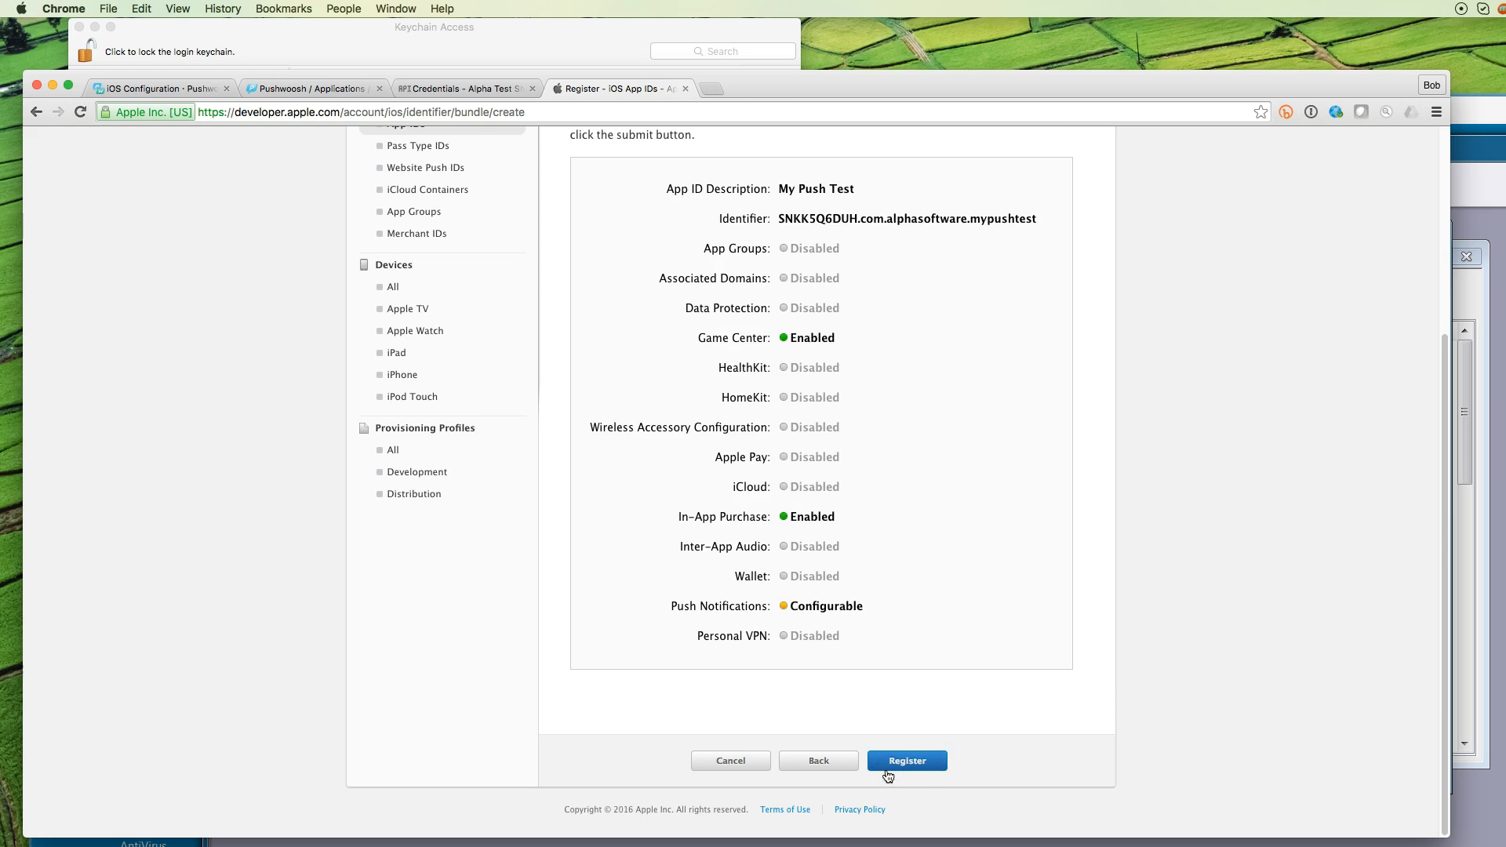
# Register the new App ID and return to the App IDs list
pyautogui.click(912, 762)
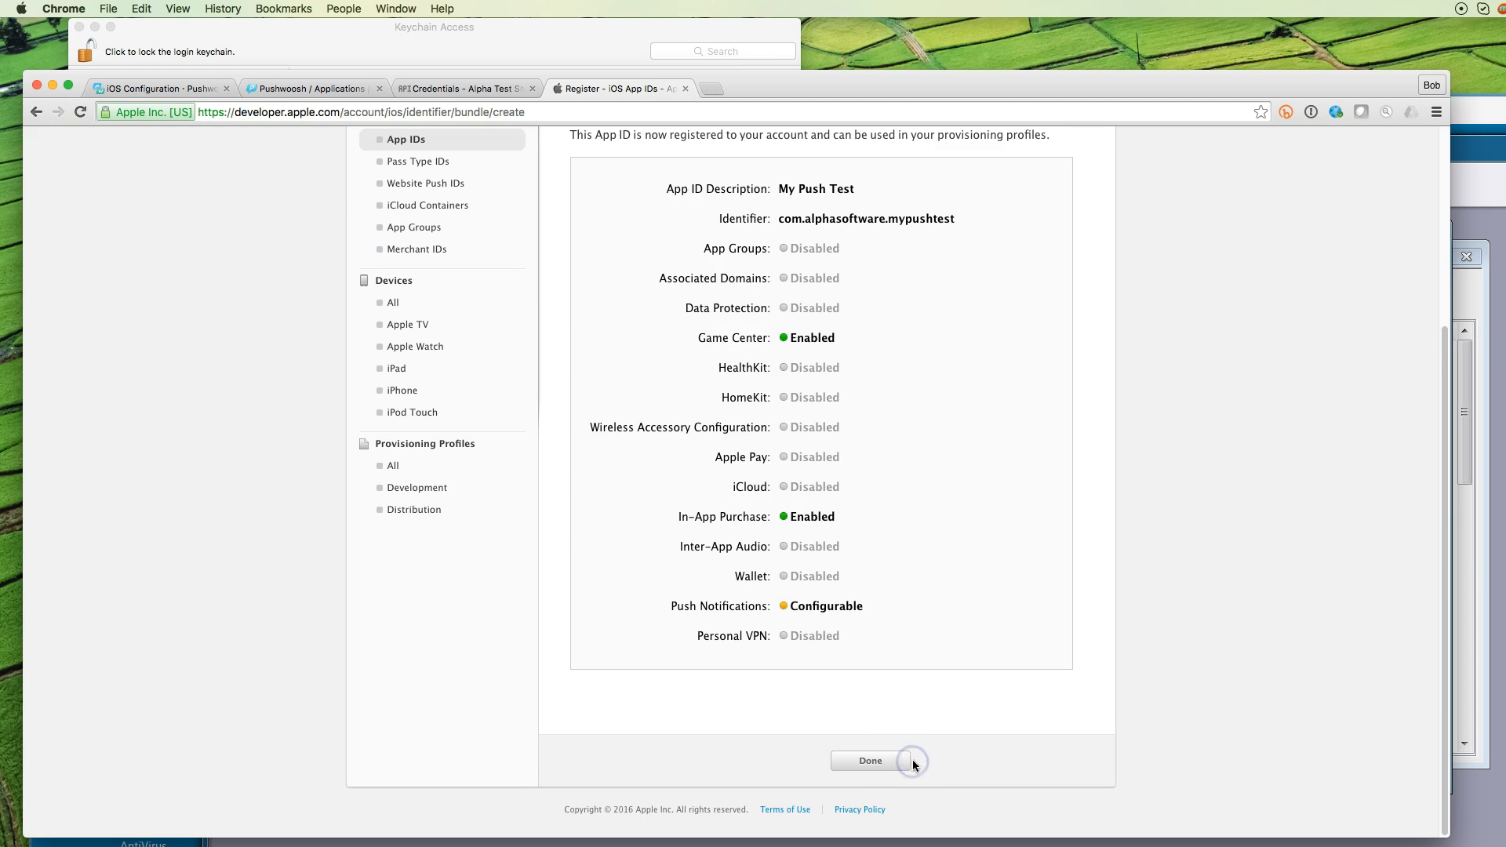
pyautogui.click(896, 763)
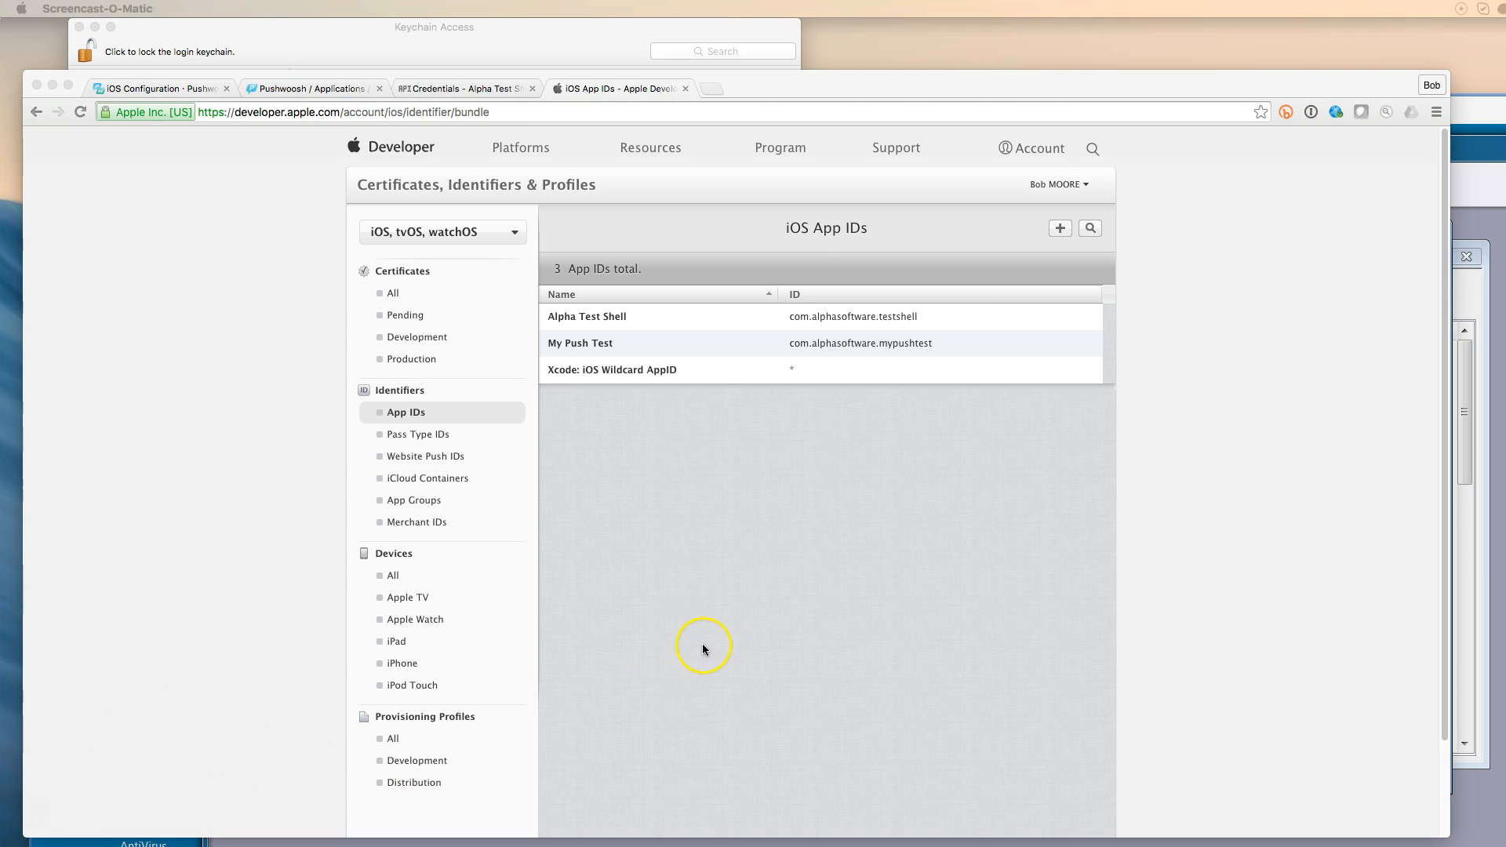
pyautogui.click(704, 340)
# Edit the My Push Test App ID and start a Development SSL push certificate
pyautogui.click(718, 346)
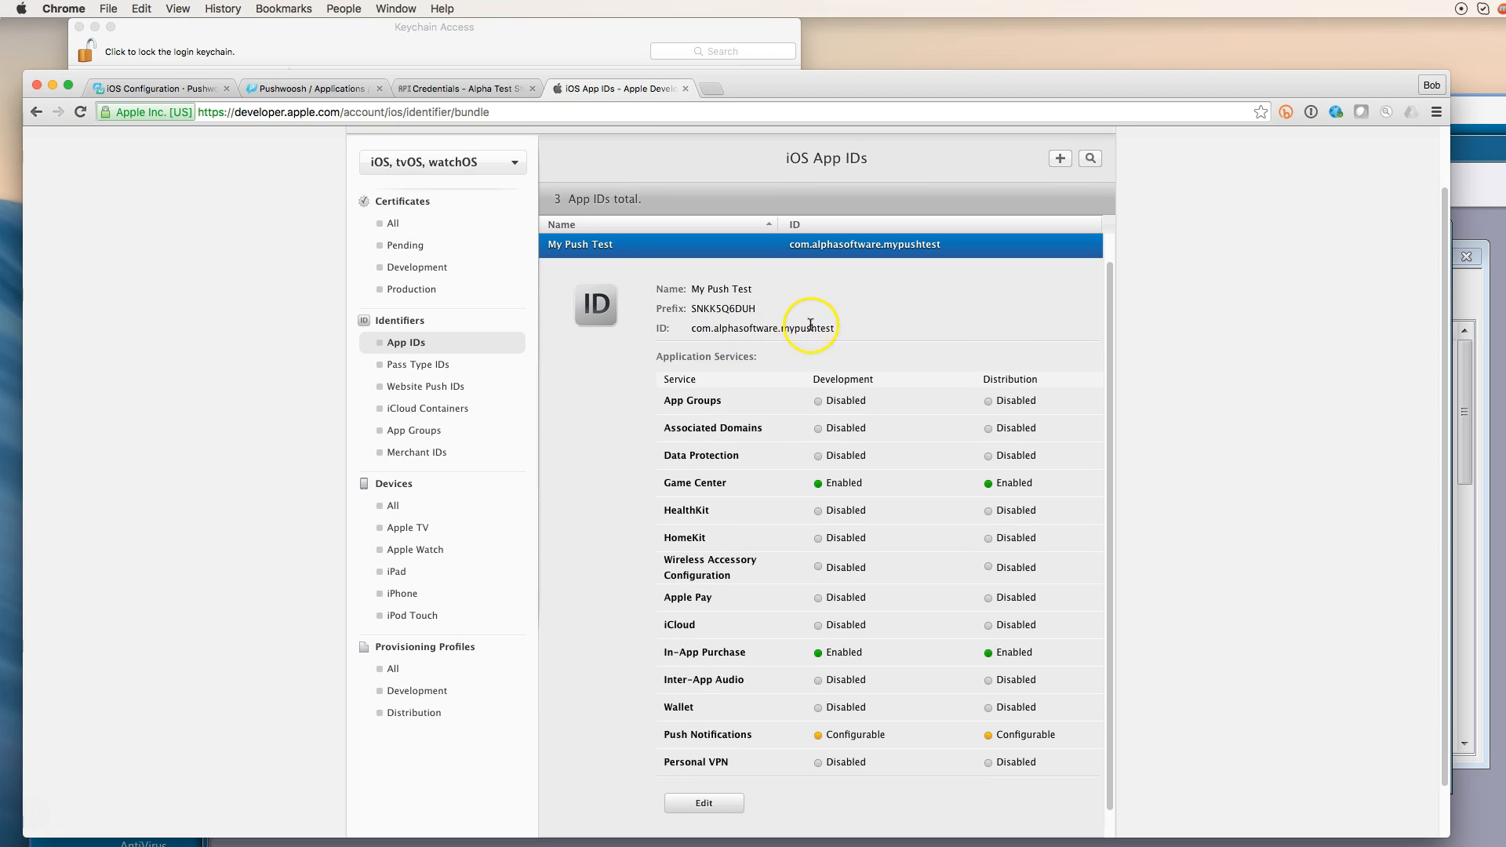
pyautogui.scroll(-1, 896, 438)
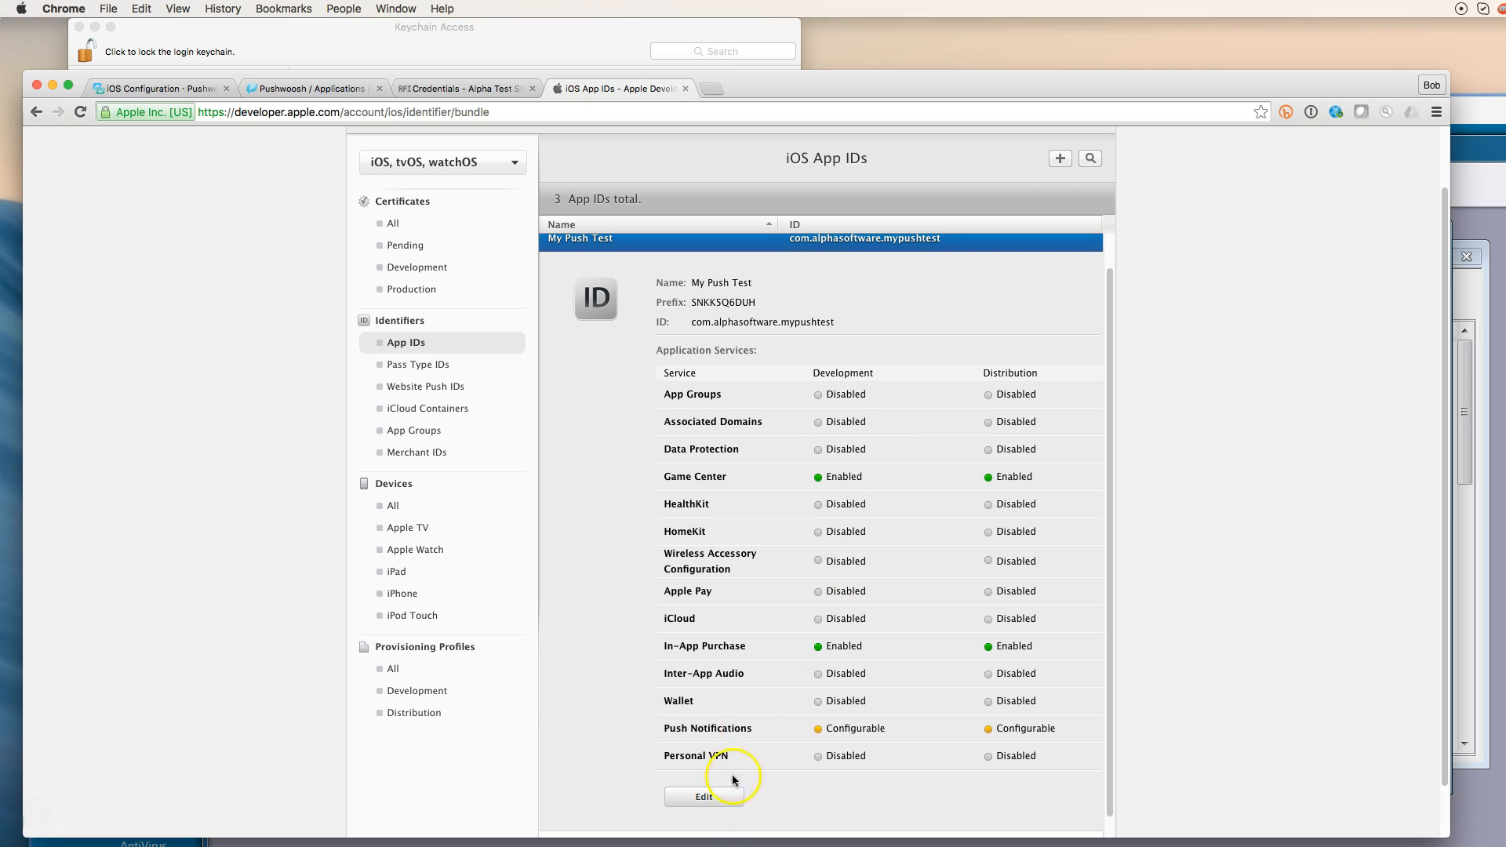
pyautogui.click(712, 795)
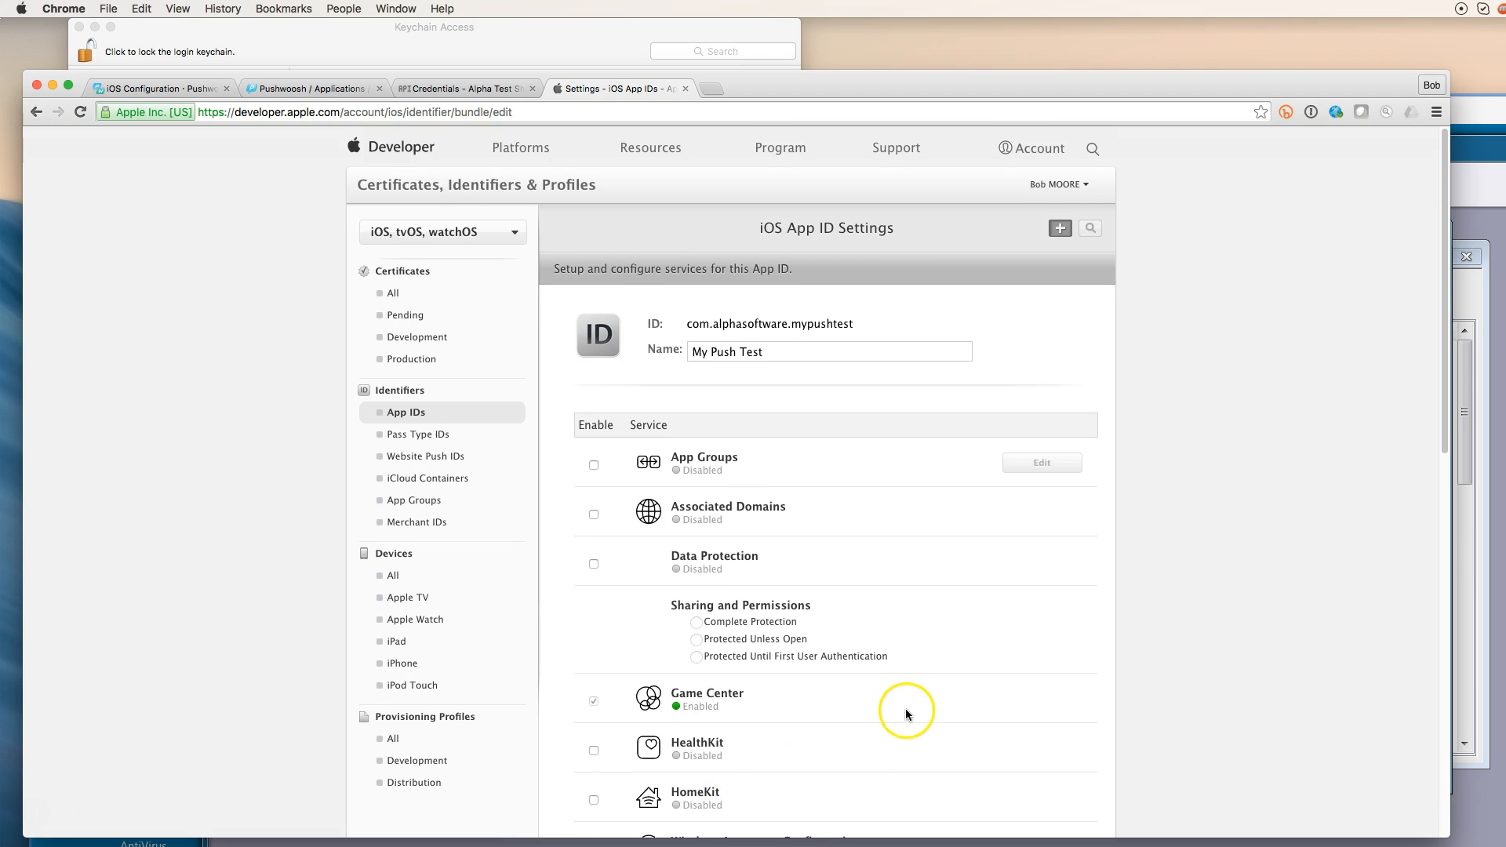
pyautogui.scroll(-10, 906, 712)
pyautogui.scroll(-10, 918, 580)
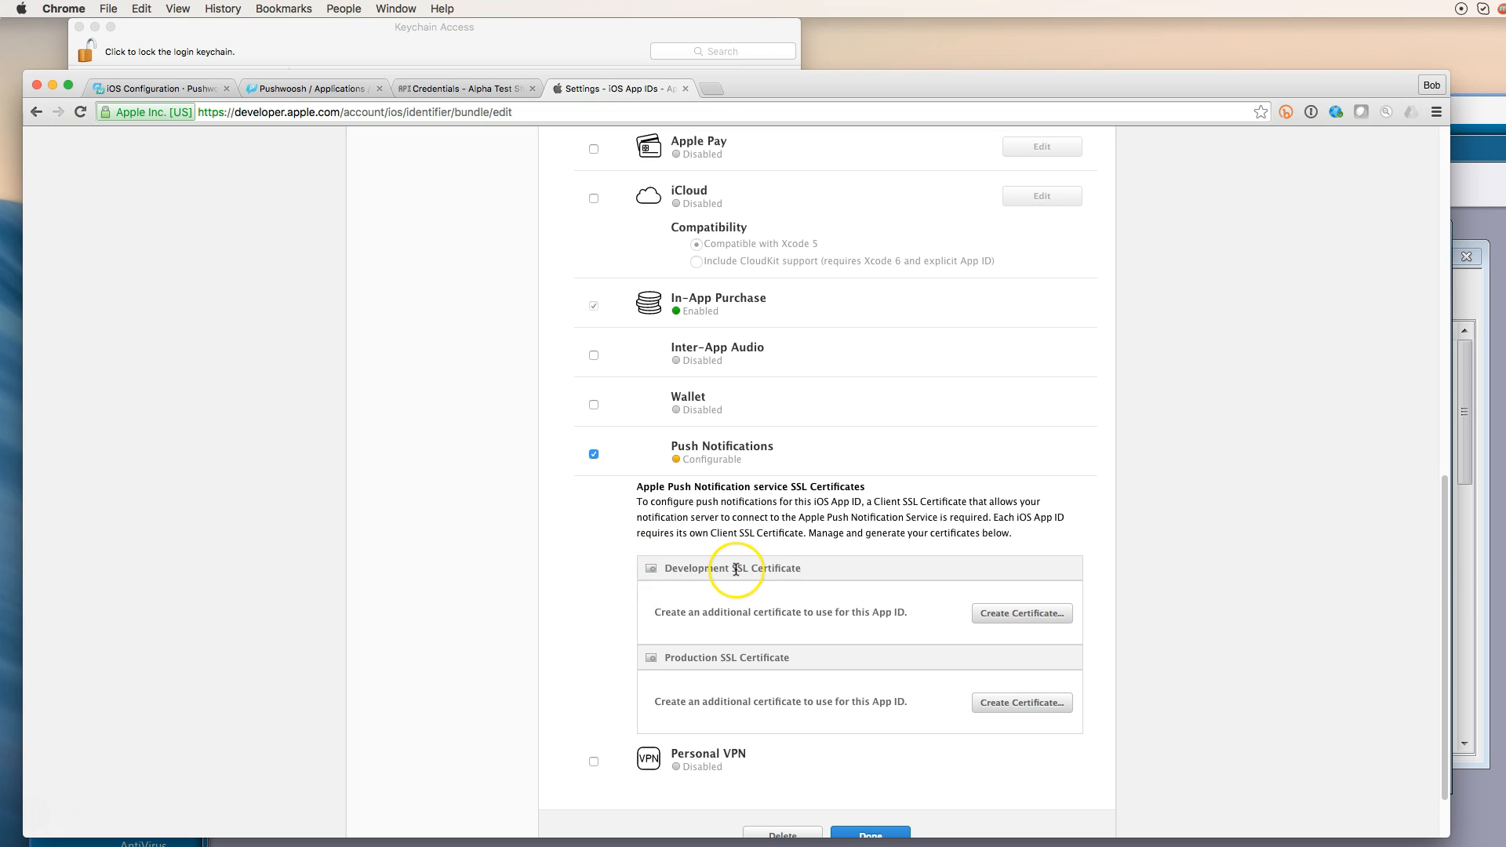
pyautogui.scroll(-1, 774, 577)
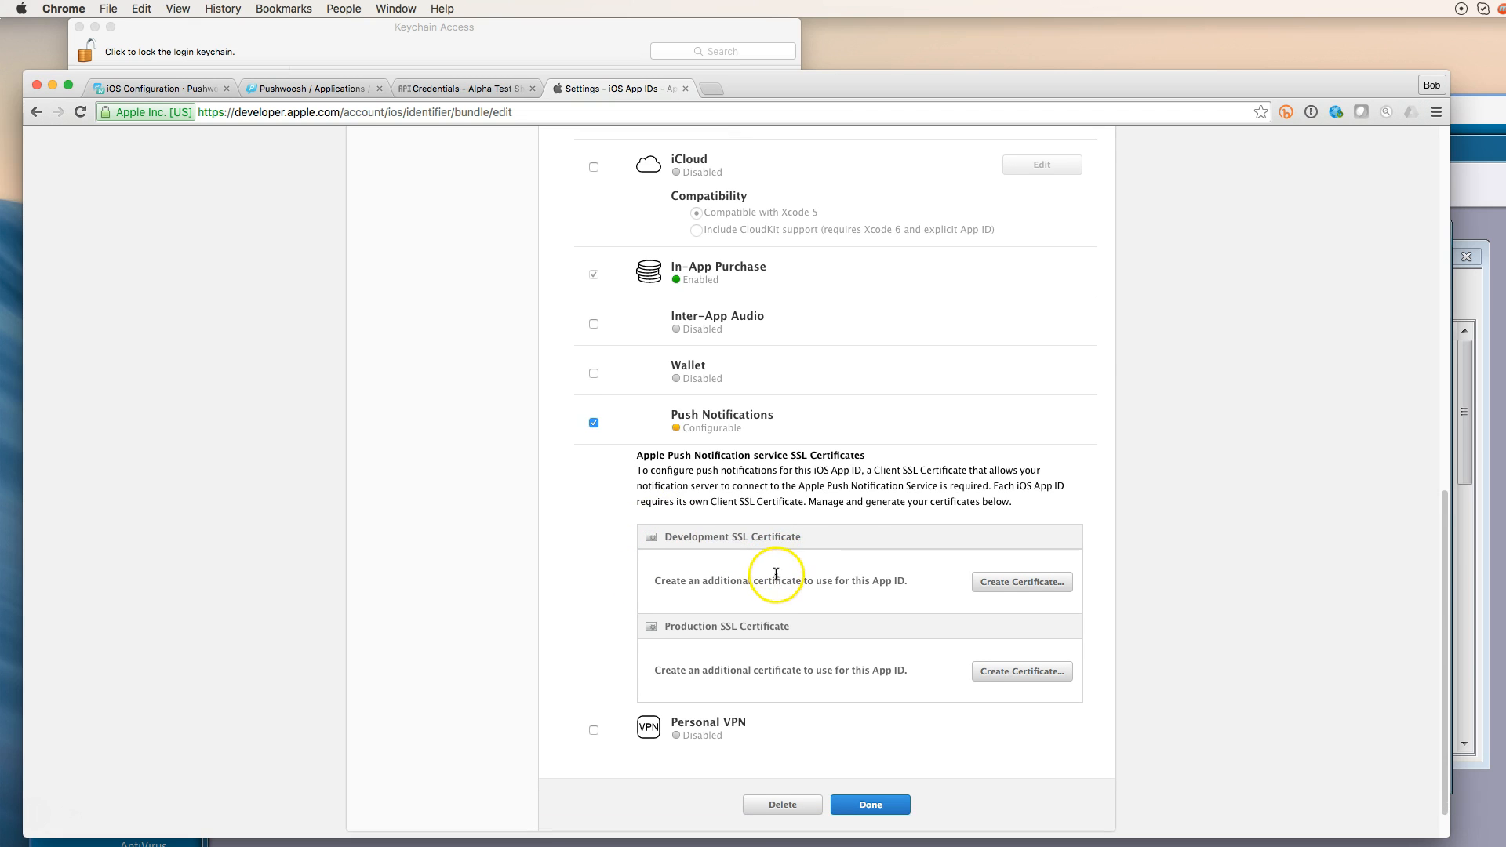
pyautogui.click(1029, 588)
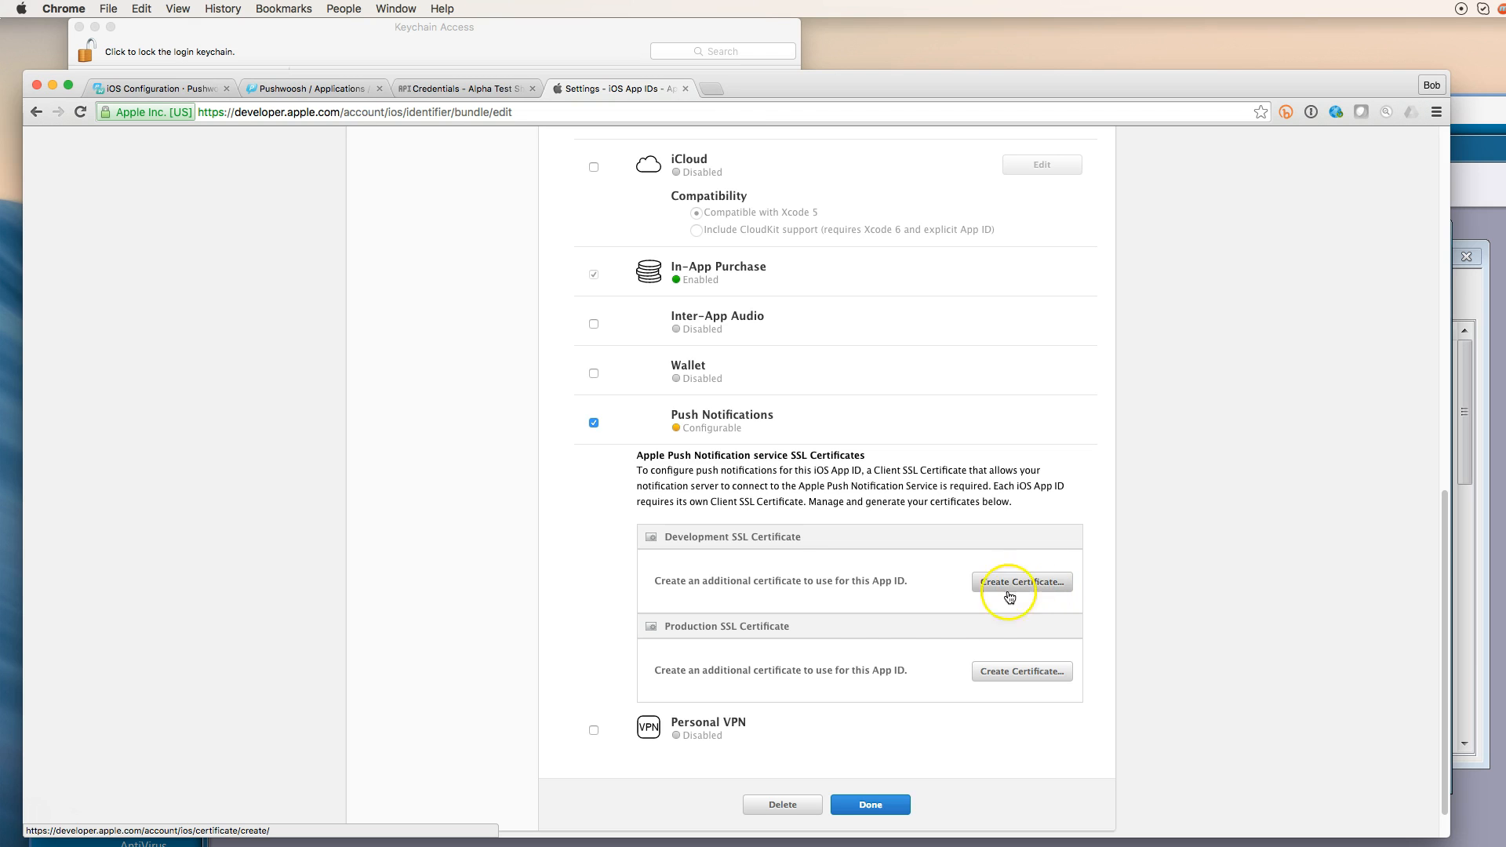
pyautogui.click(995, 582)
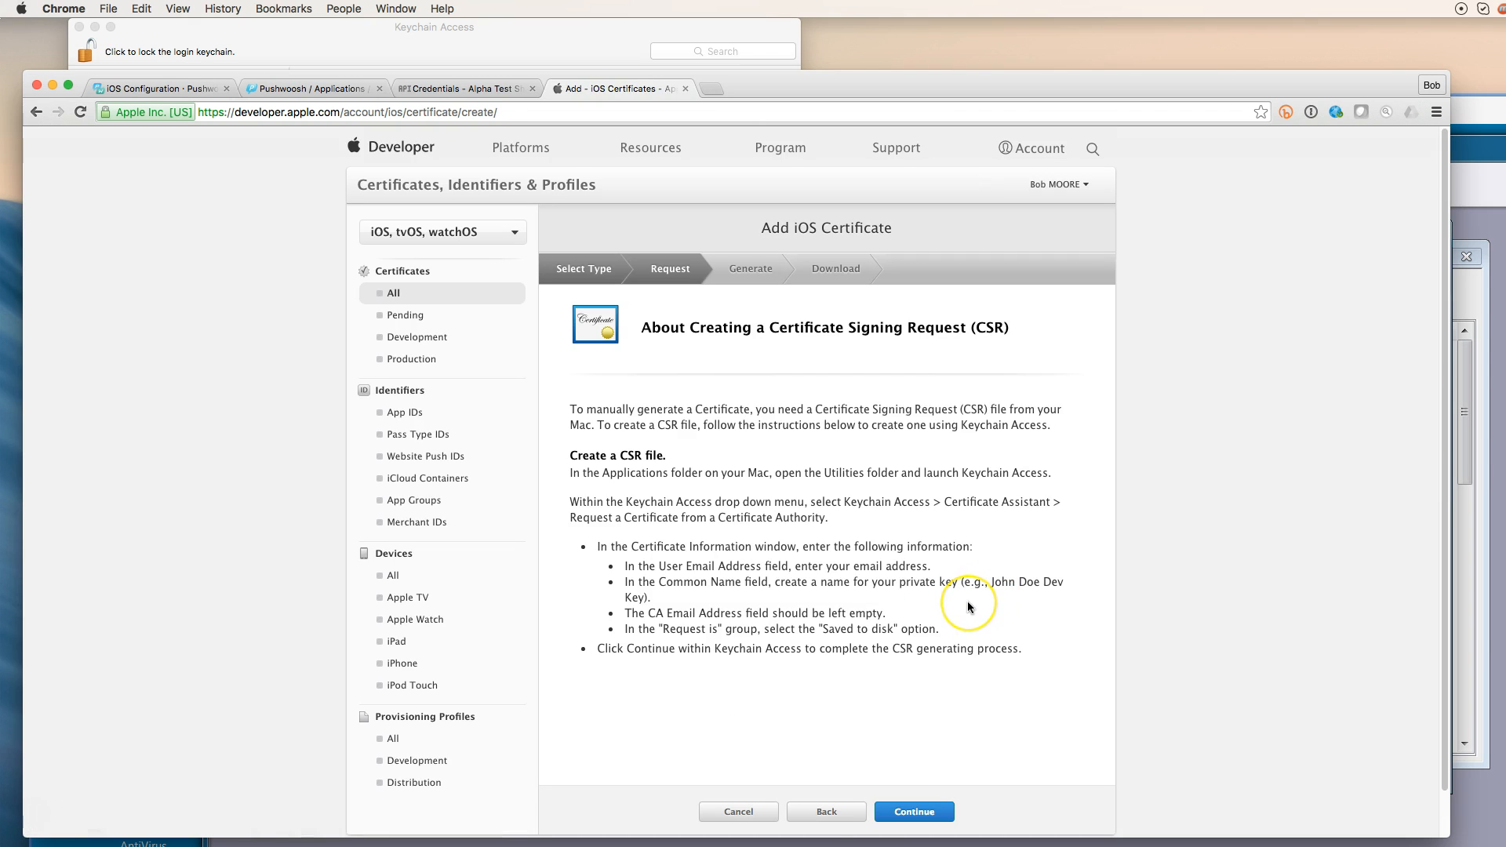
# Upload CertificateSigningRequestNew.certSigningRequest, generate the Development push certificate, and download it
pyautogui.scroll(-1, 970, 608)
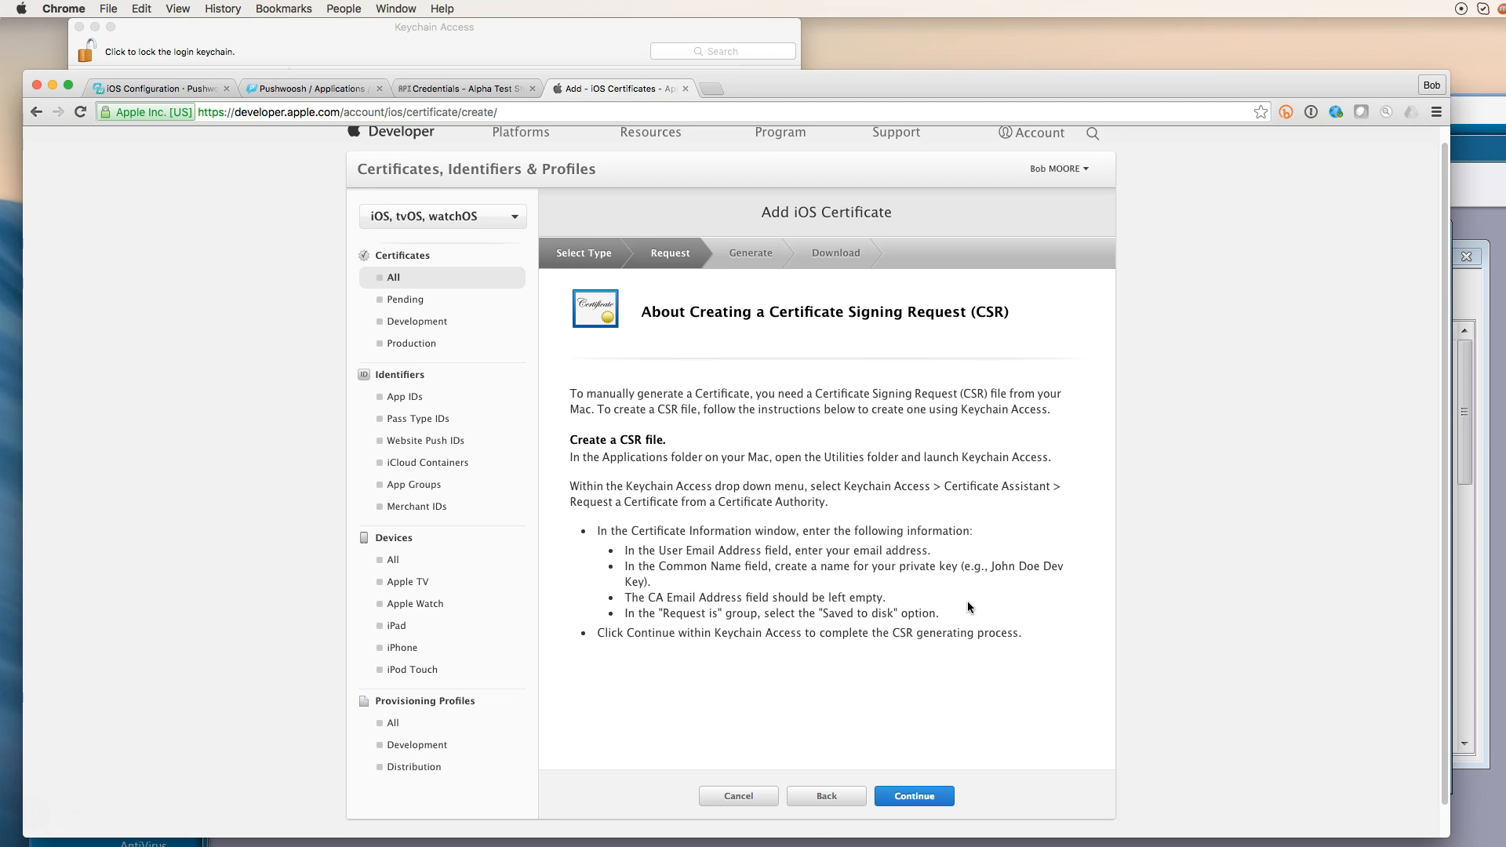
pyautogui.click(939, 797)
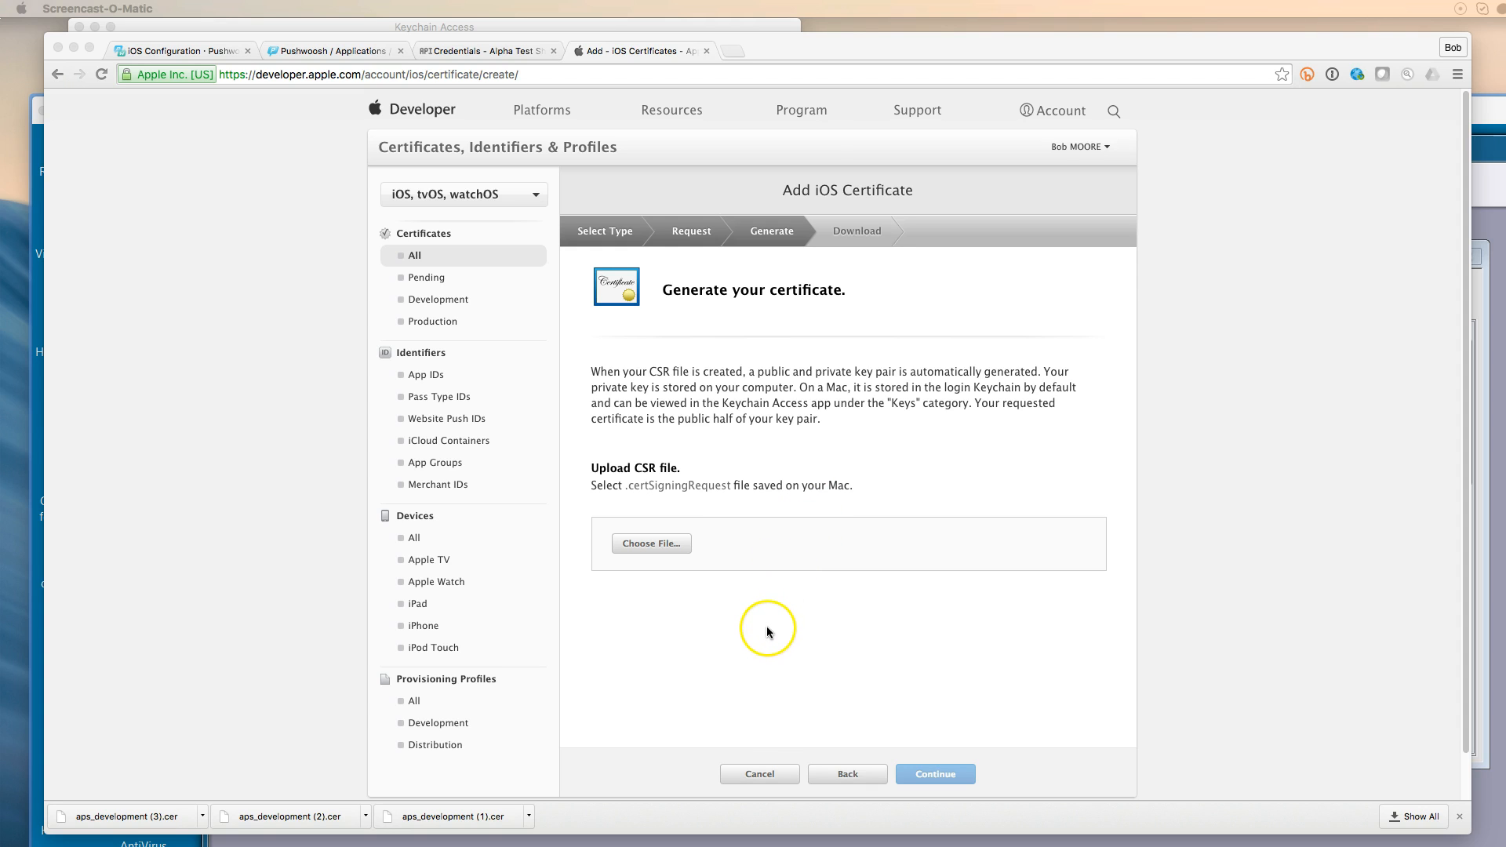
pyautogui.click(678, 544)
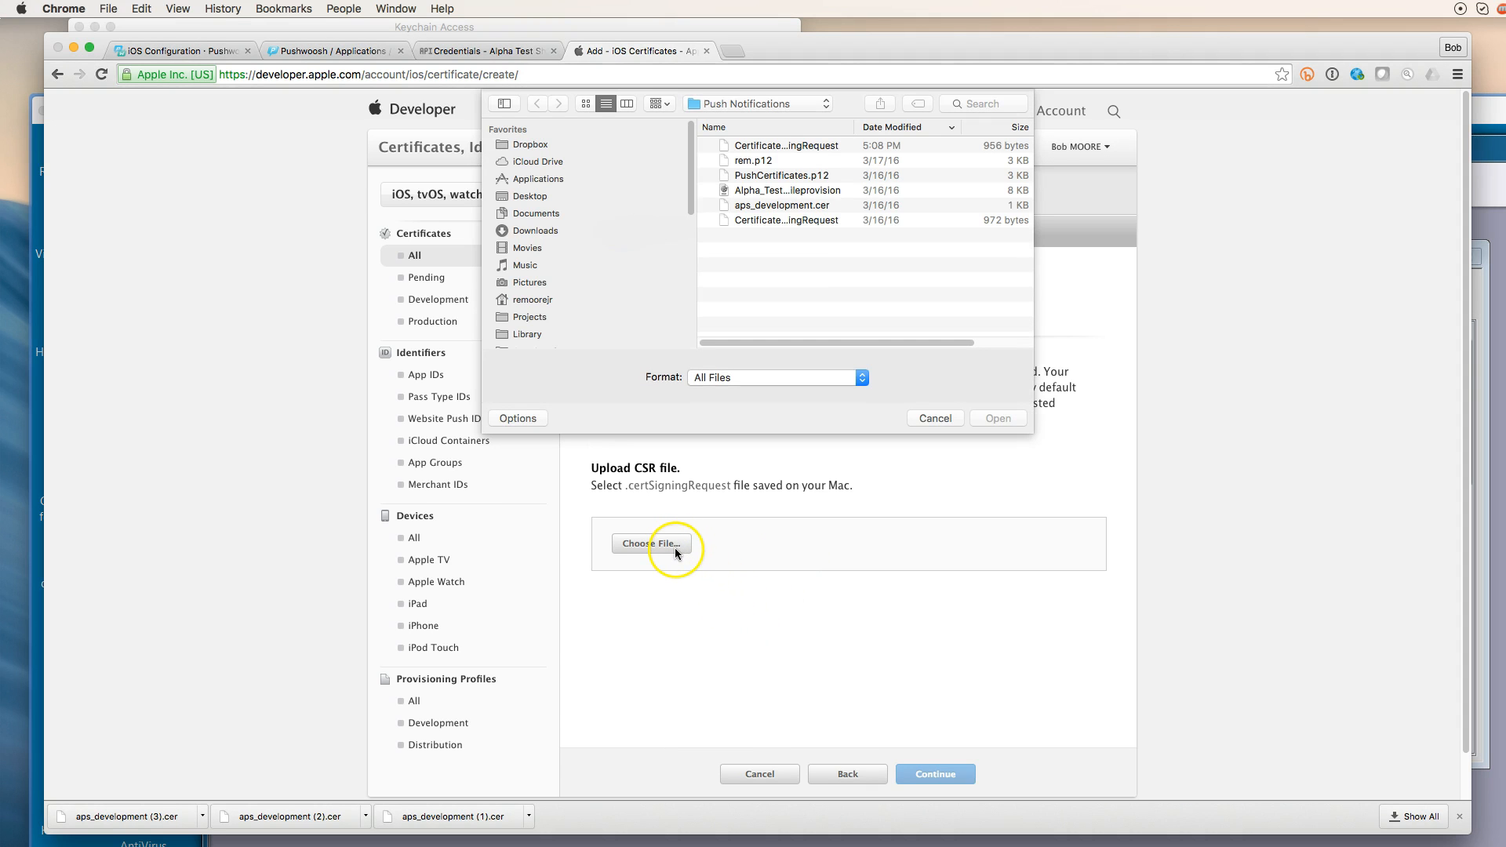
pyautogui.click(811, 146)
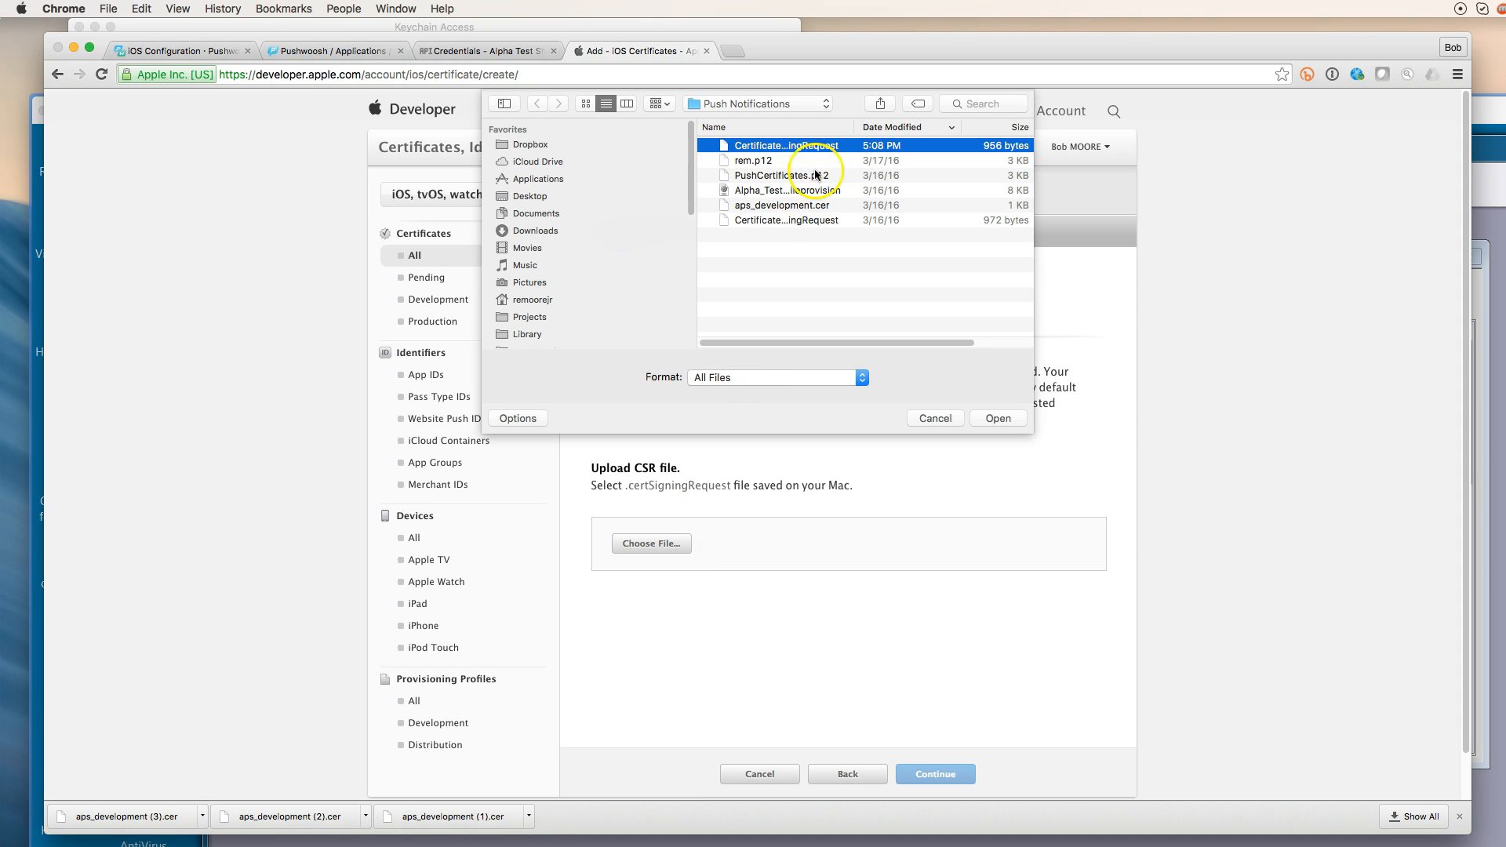
pyautogui.click(998, 418)
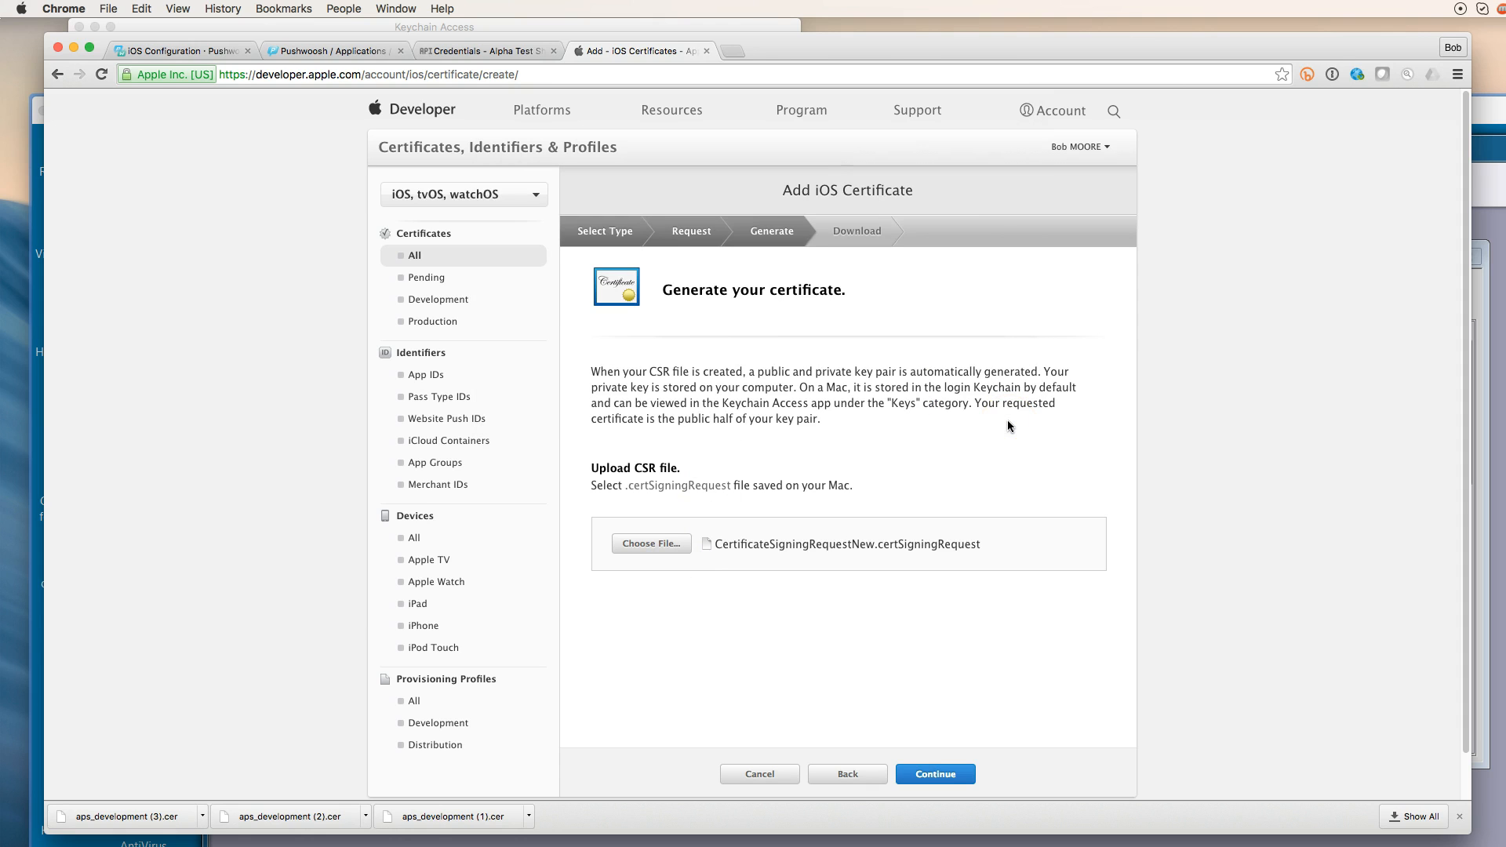
pyautogui.click(961, 777)
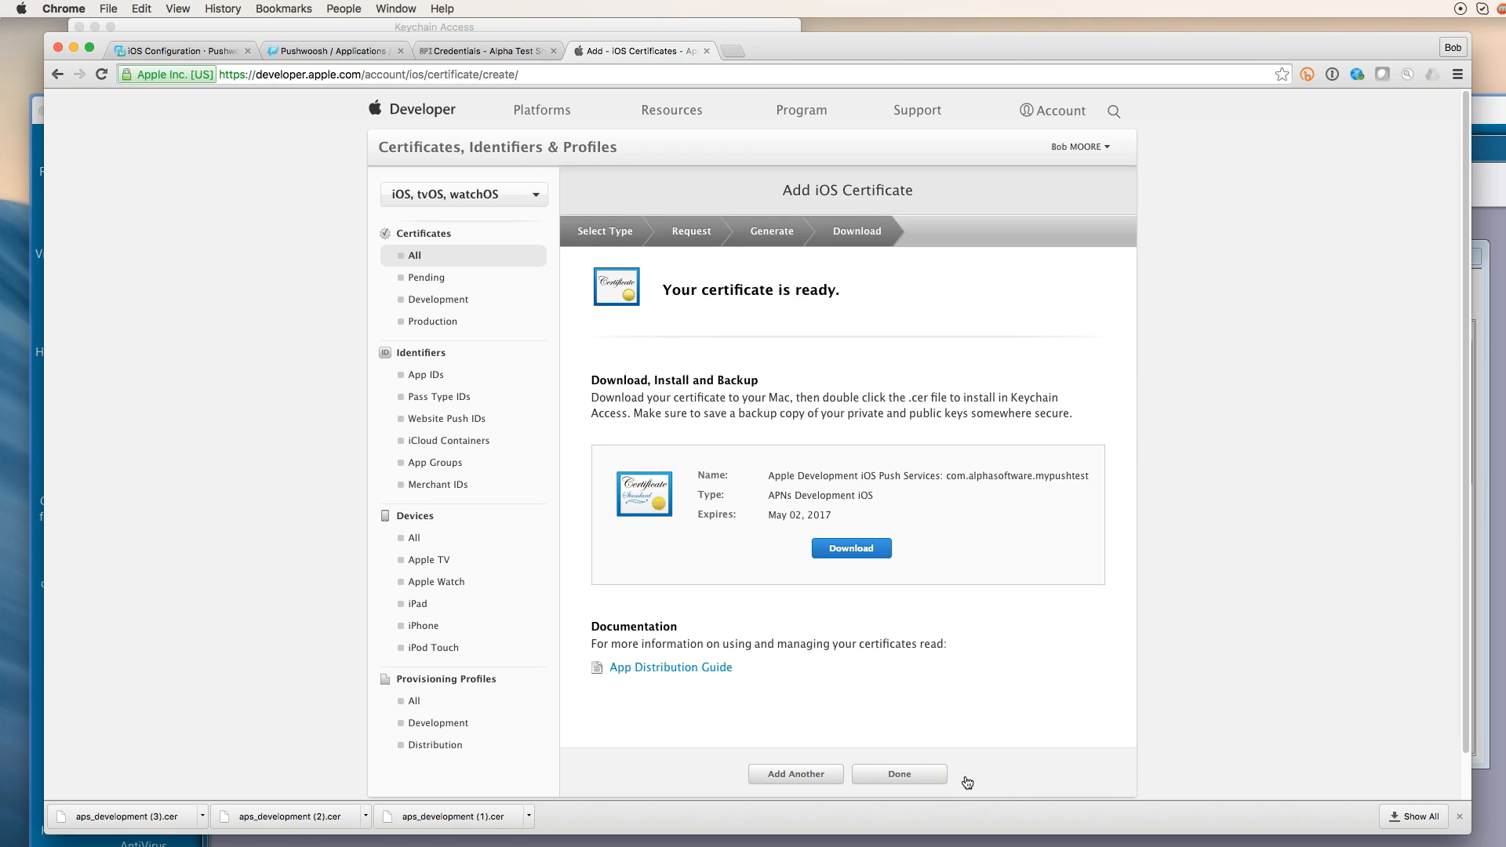
pyautogui.click(884, 554)
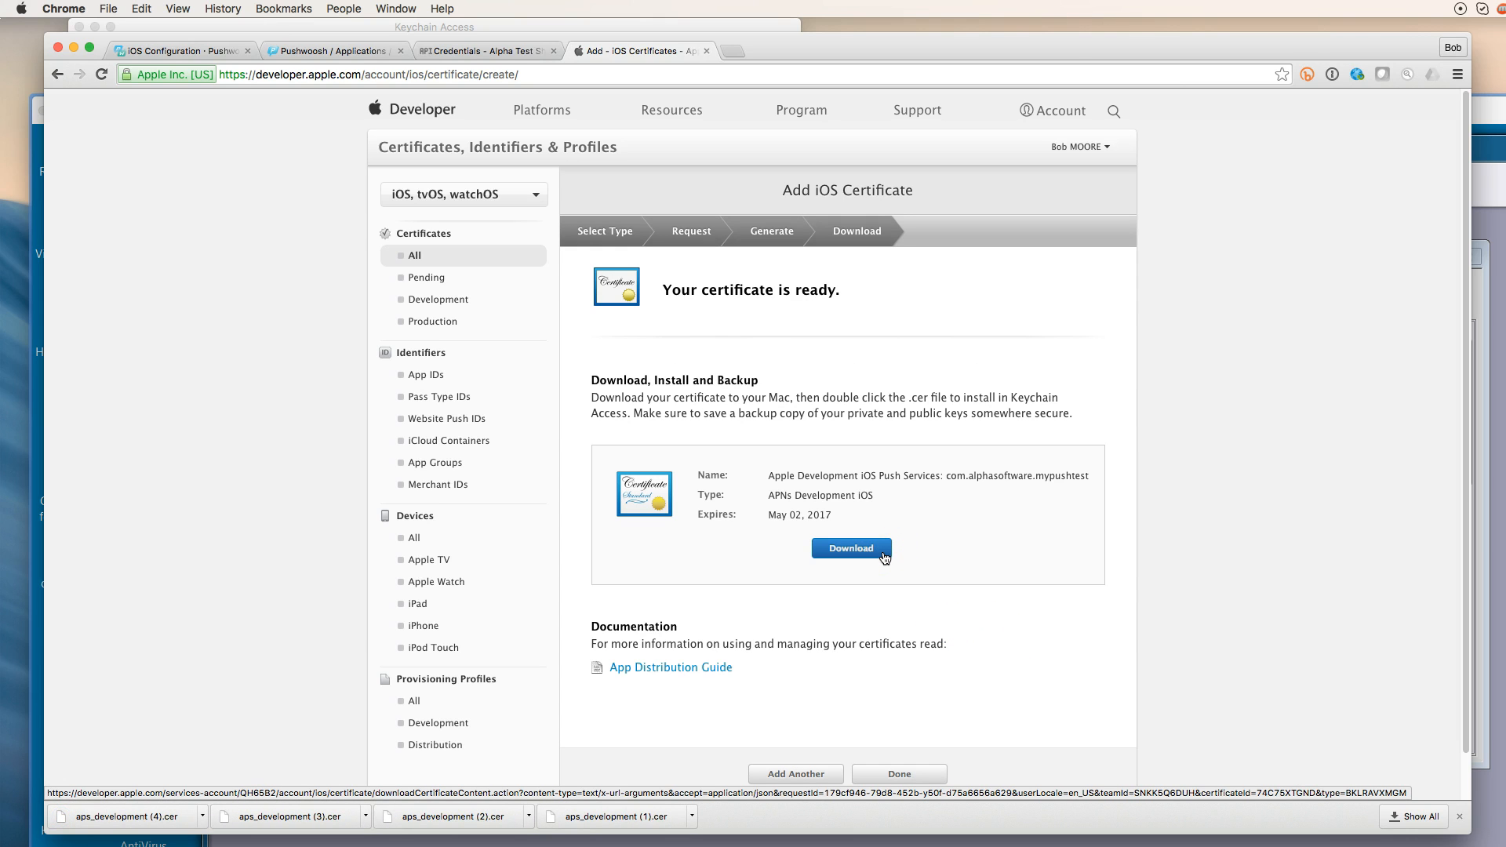
pyautogui.click(909, 775)
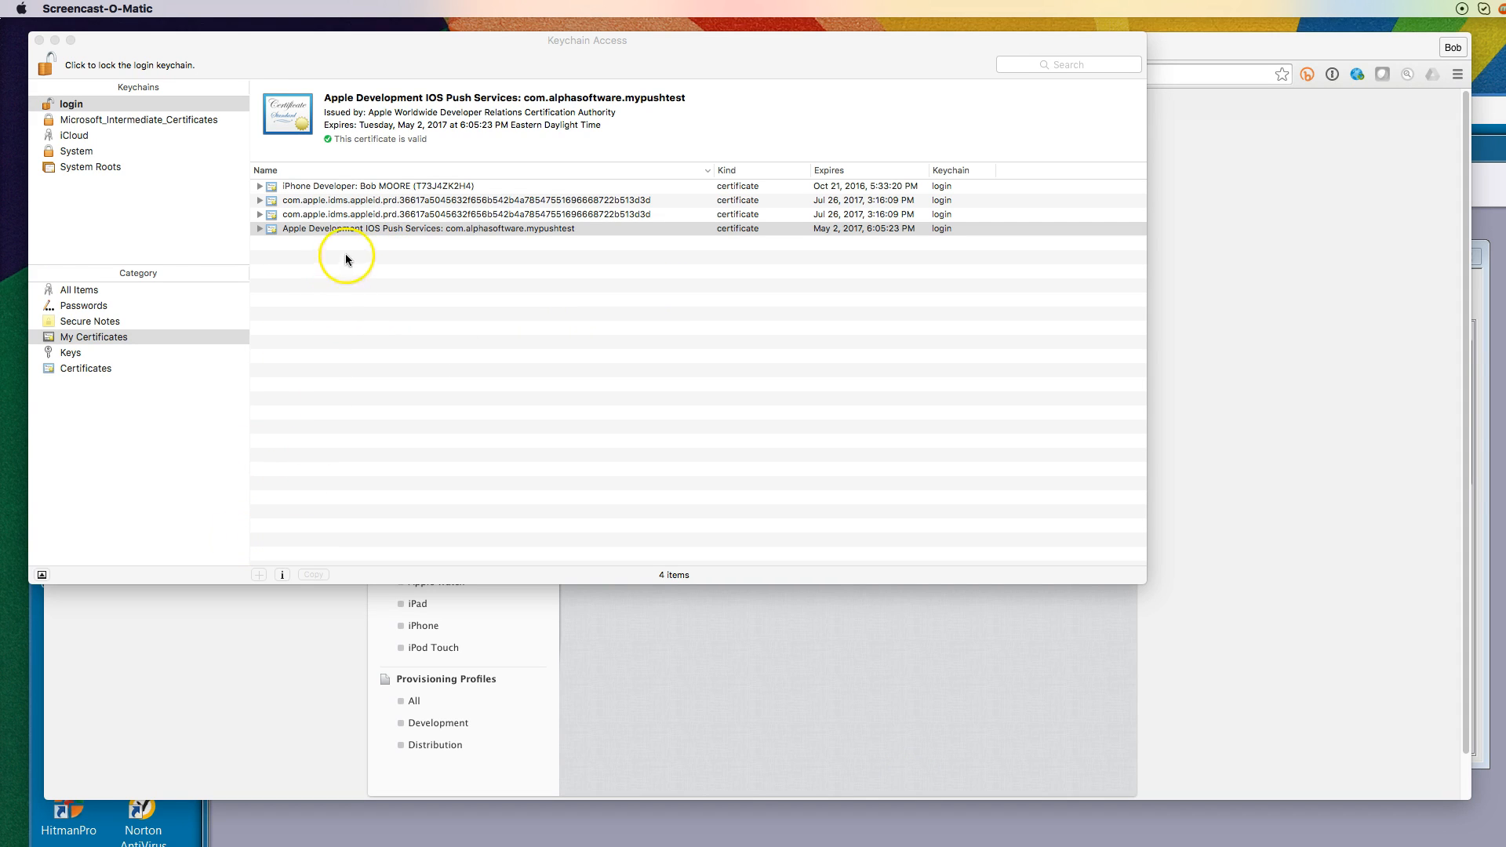
# Export the Apple Development IOS Push Services certificate as Certificates.p12, replacing the older file
pyautogui.click(369, 229)
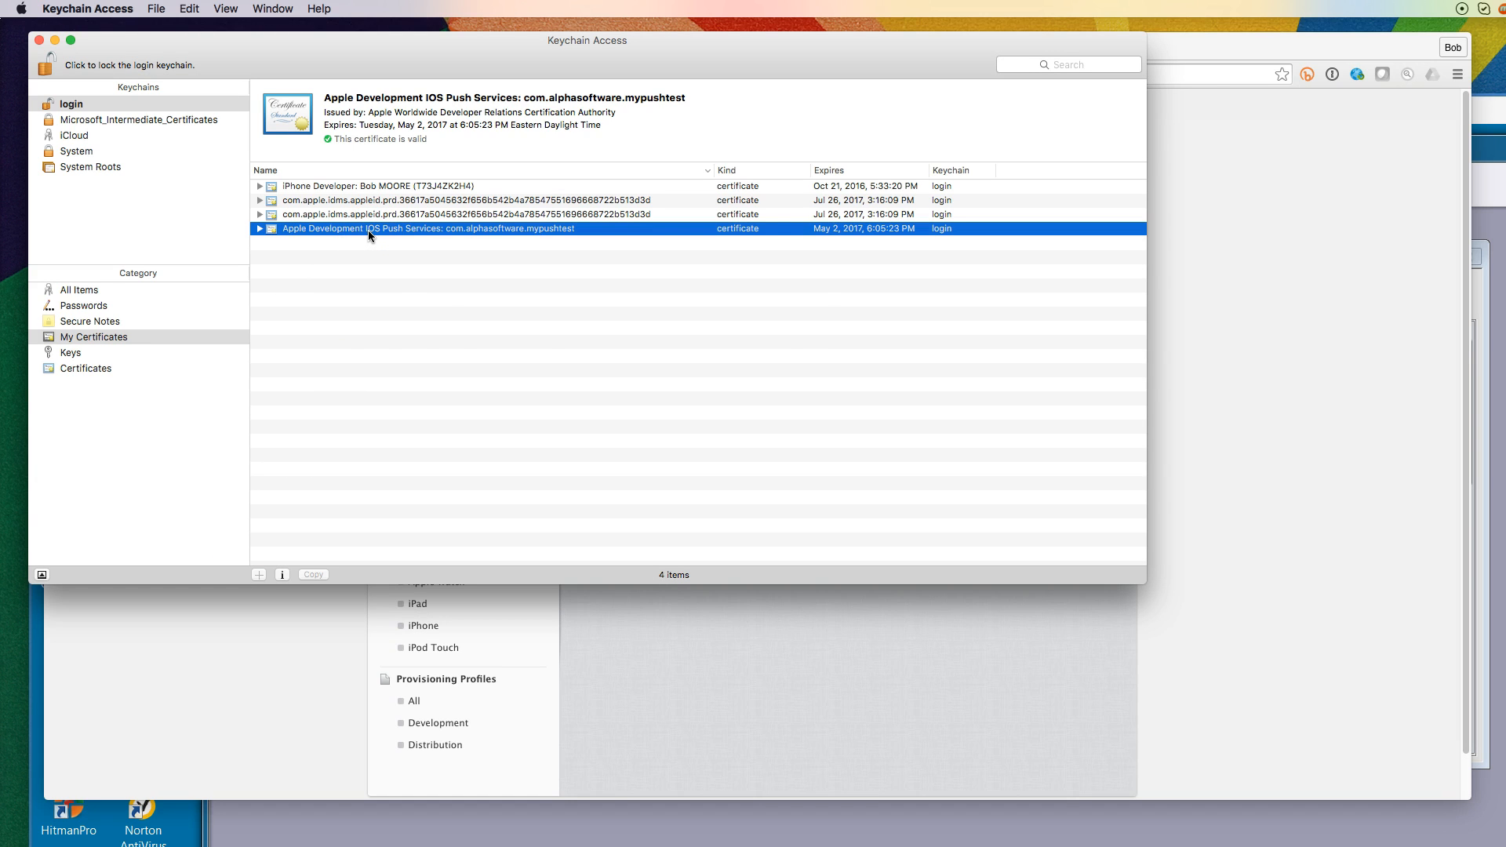
pyautogui.rightClick(368, 229)
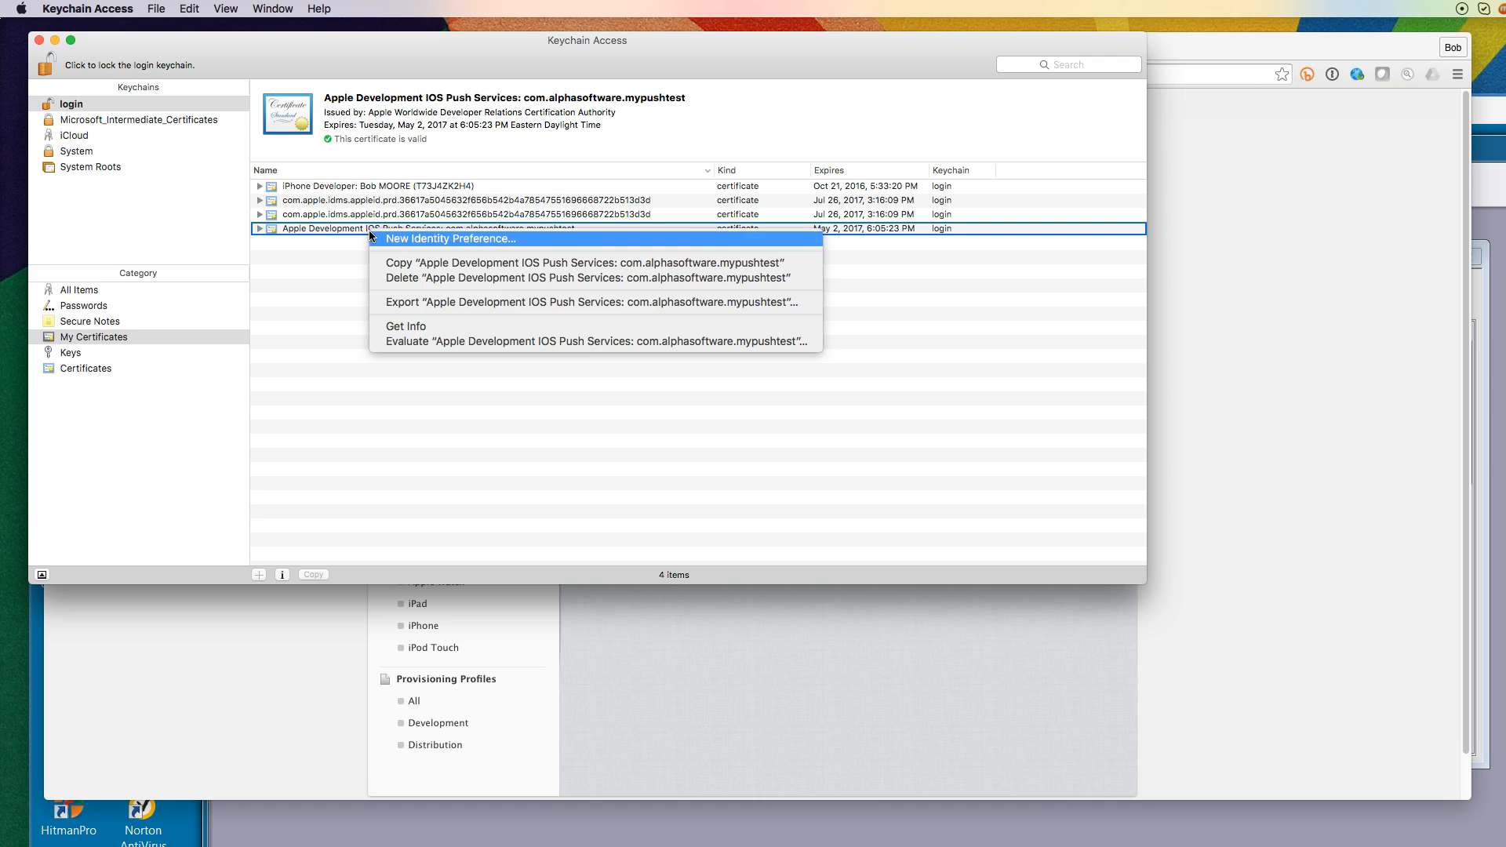
pyautogui.click(386, 304)
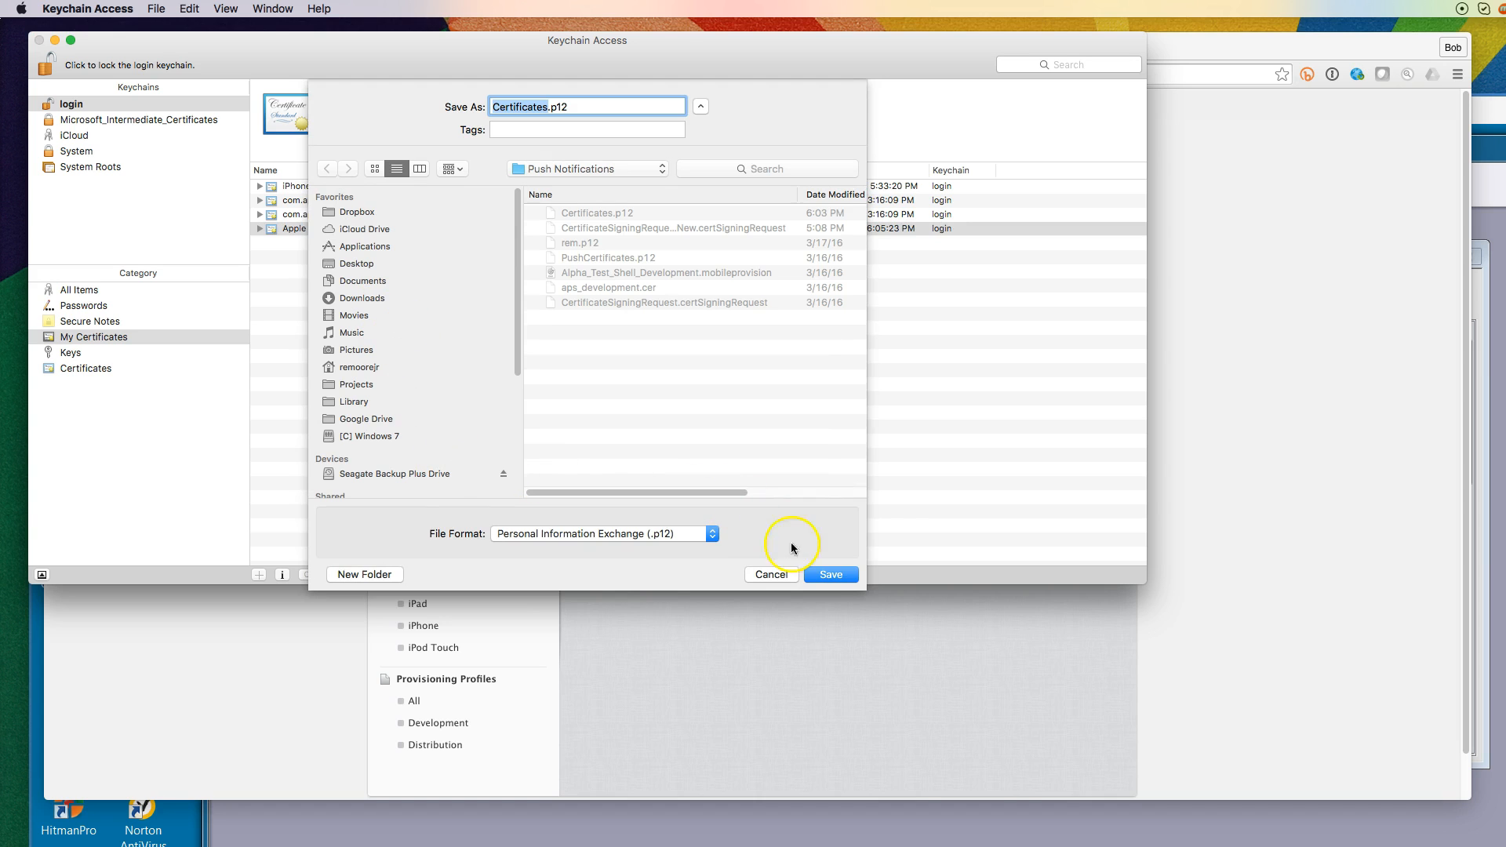
pyautogui.click(844, 576)
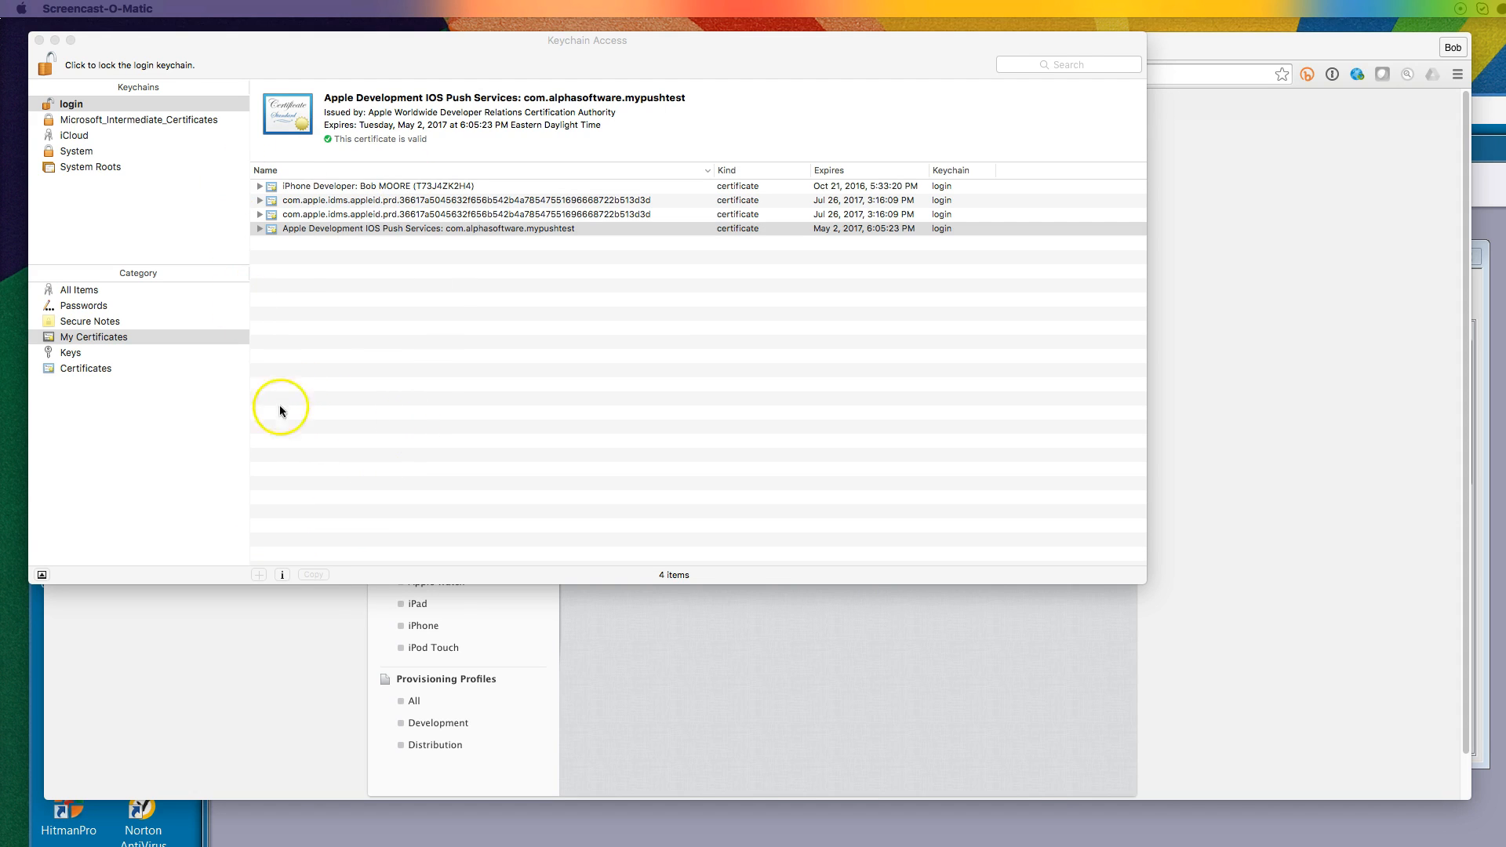
pyautogui.click(69, 354)
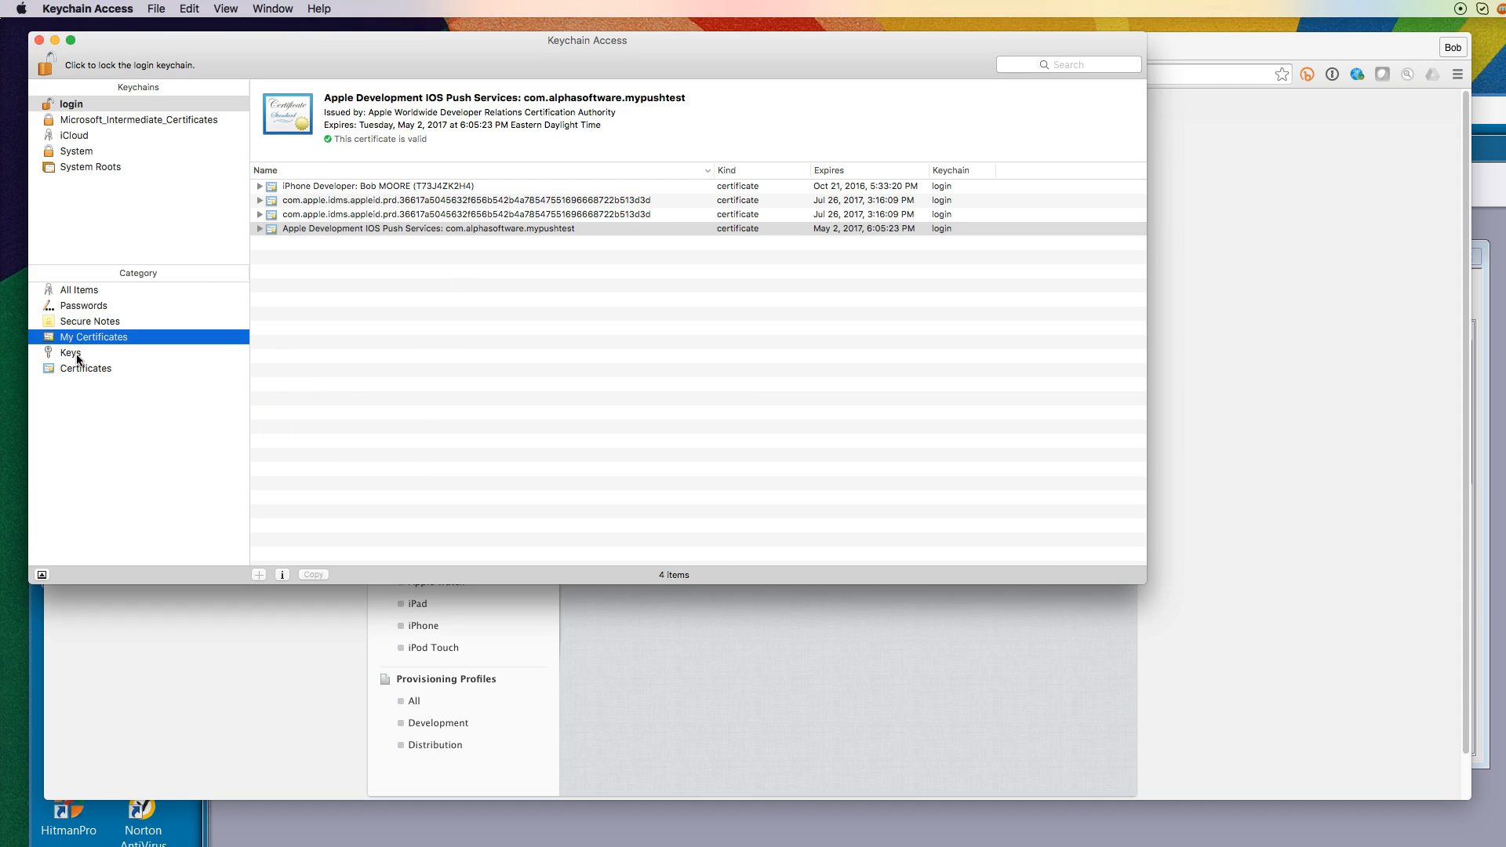
# Export the Push Notifocations Key private key as Push Notifocations Key.p12
pyautogui.click(72, 355)
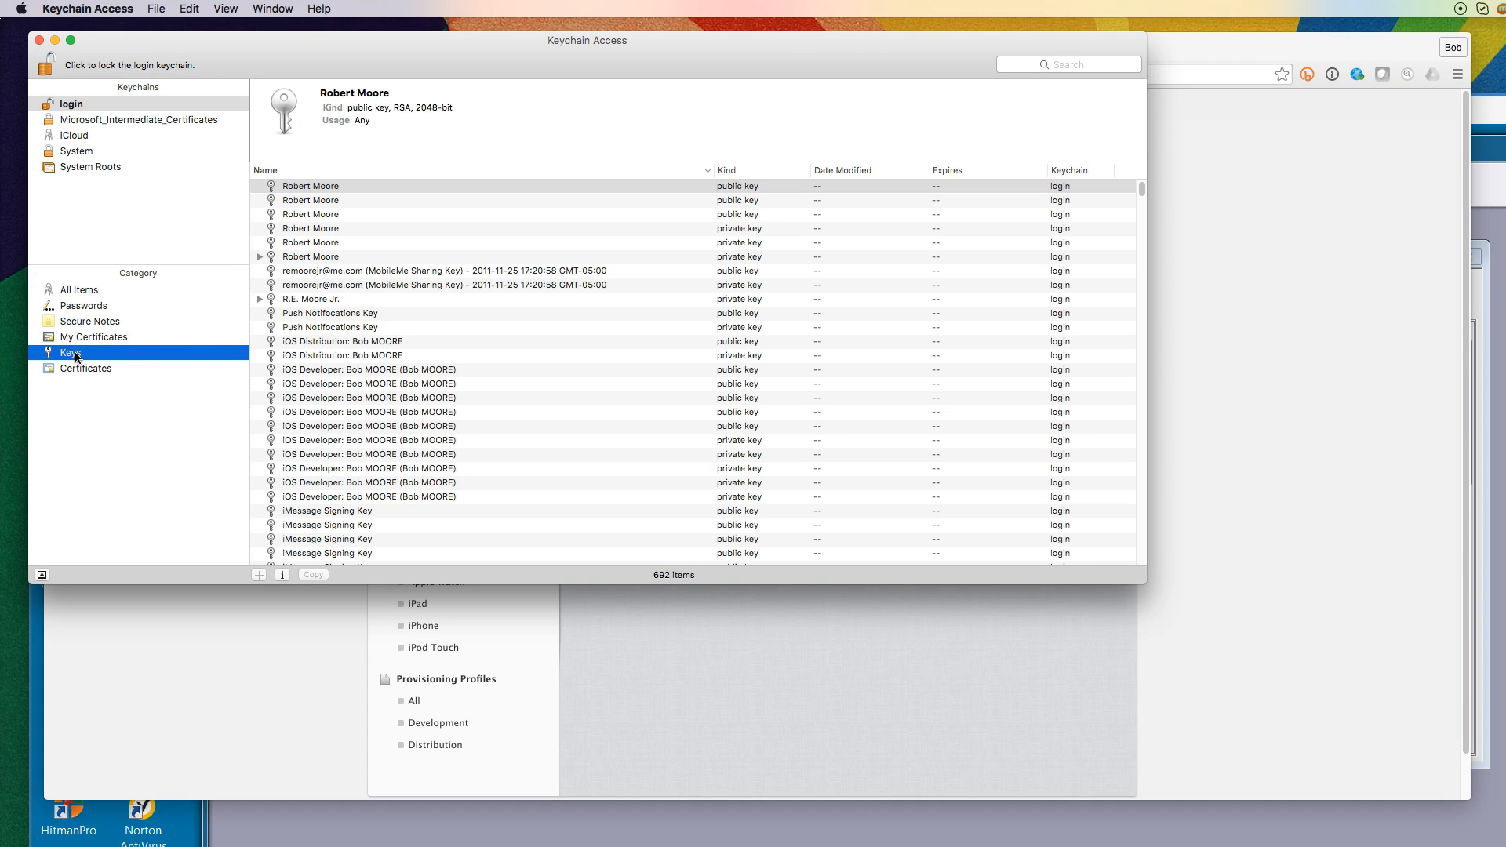
pyautogui.click(460, 329)
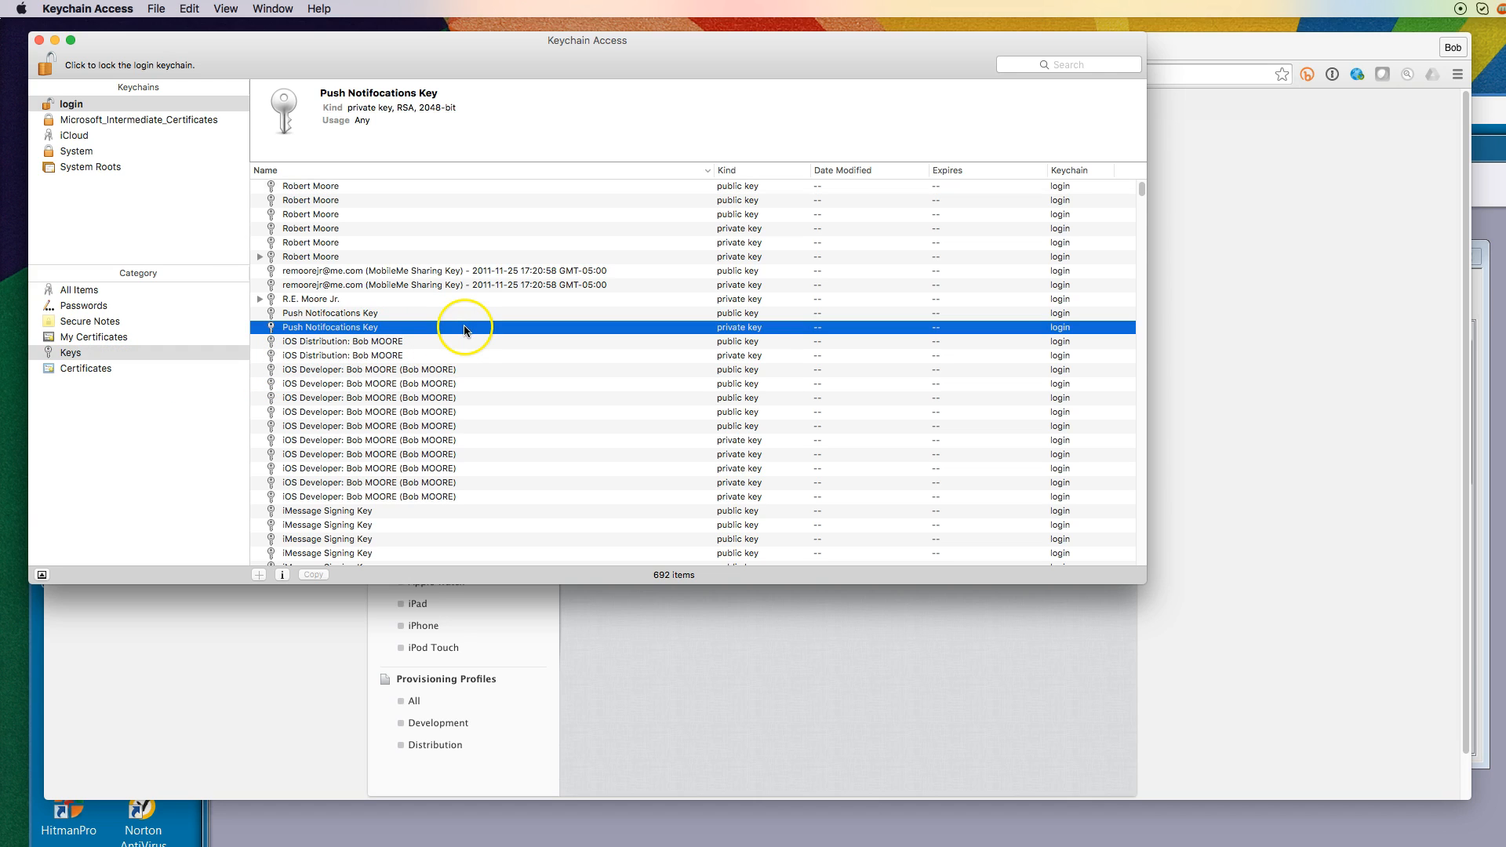
pyautogui.rightClick(466, 329)
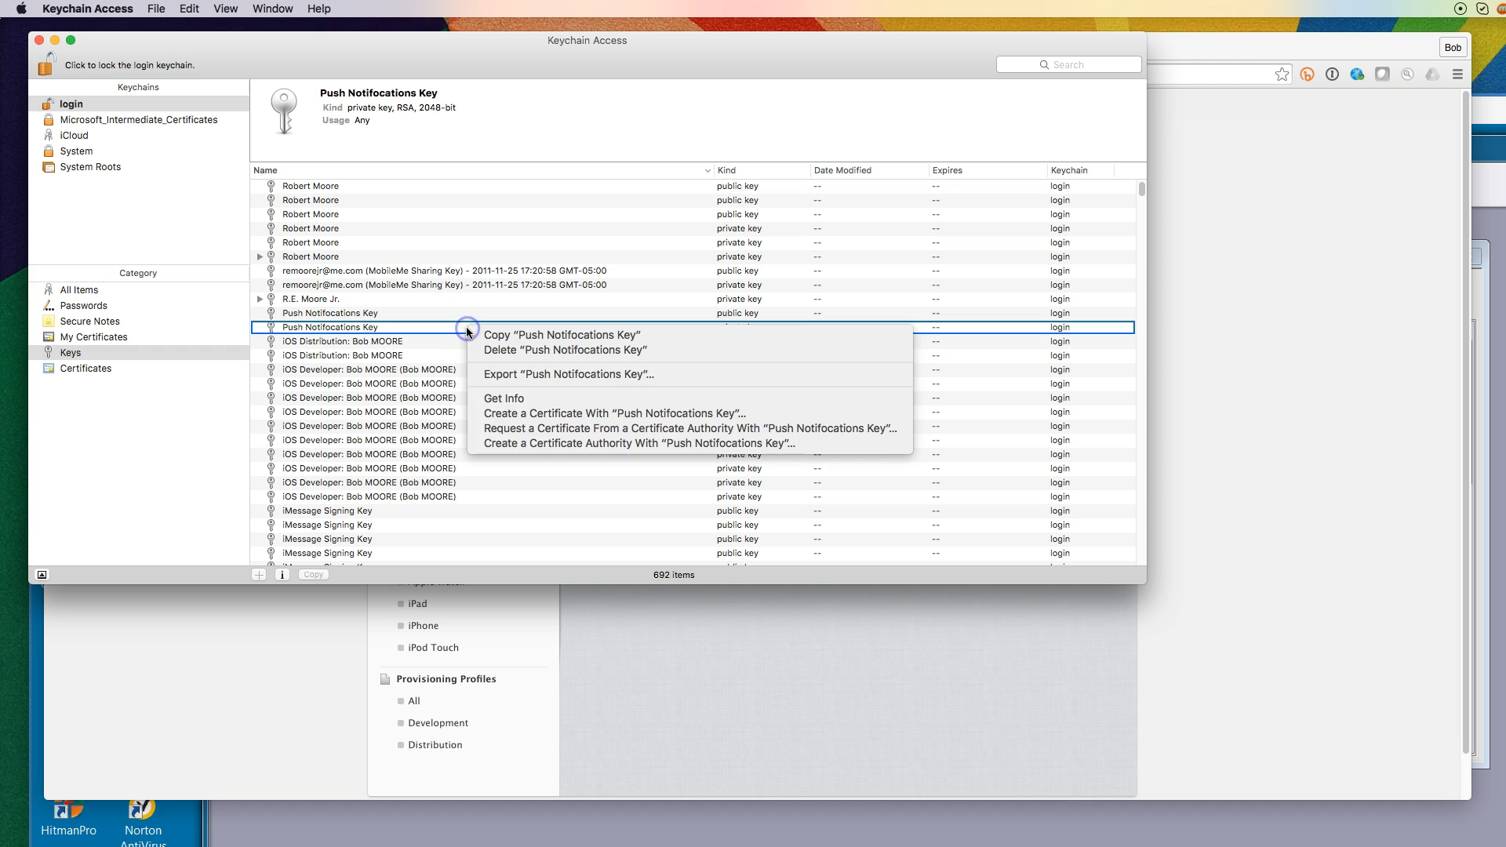
pyautogui.click(511, 374)
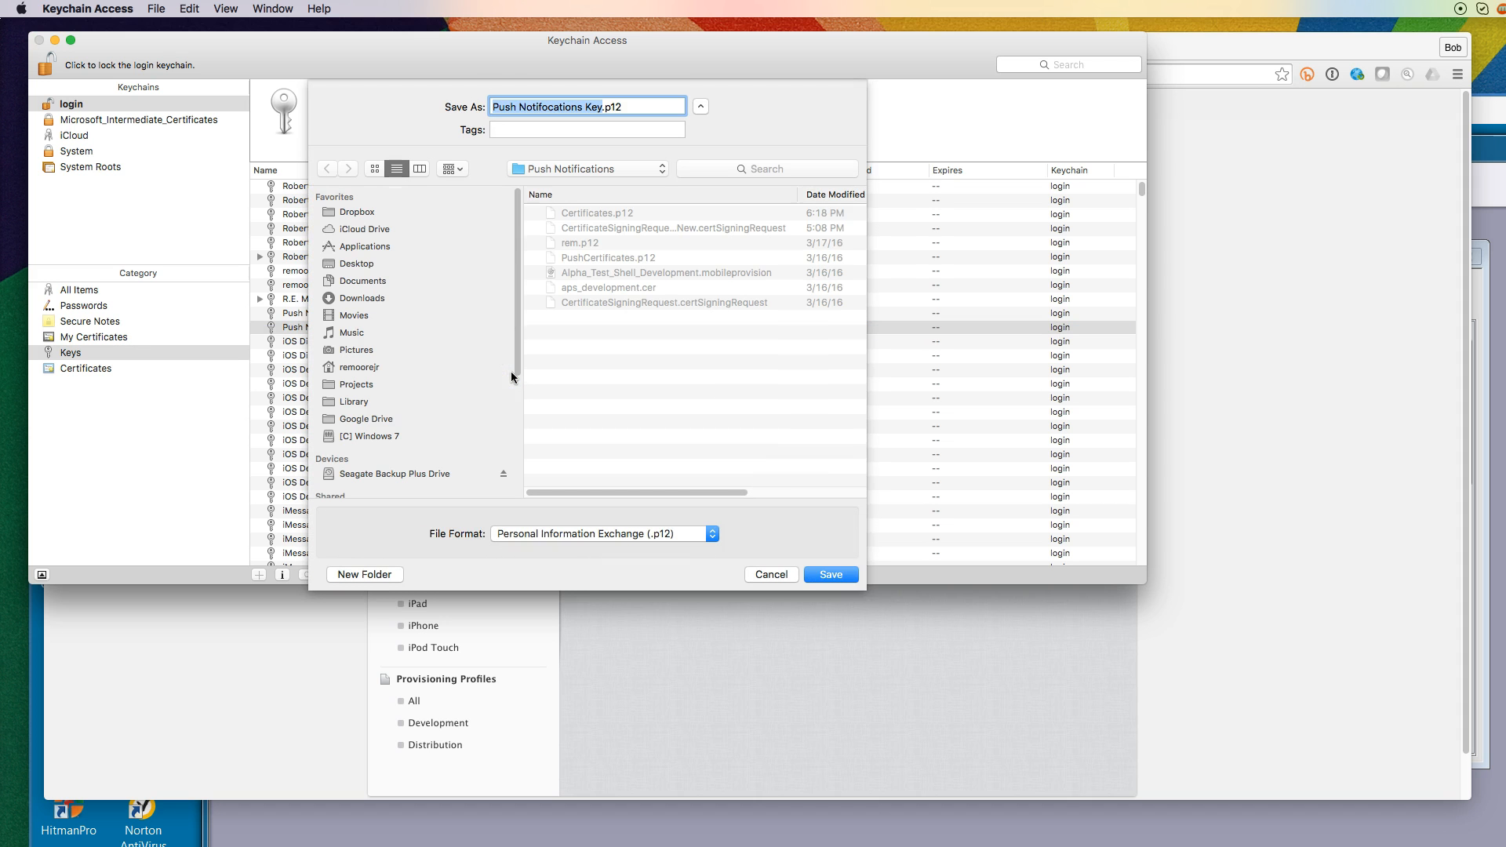
pyautogui.click(852, 581)
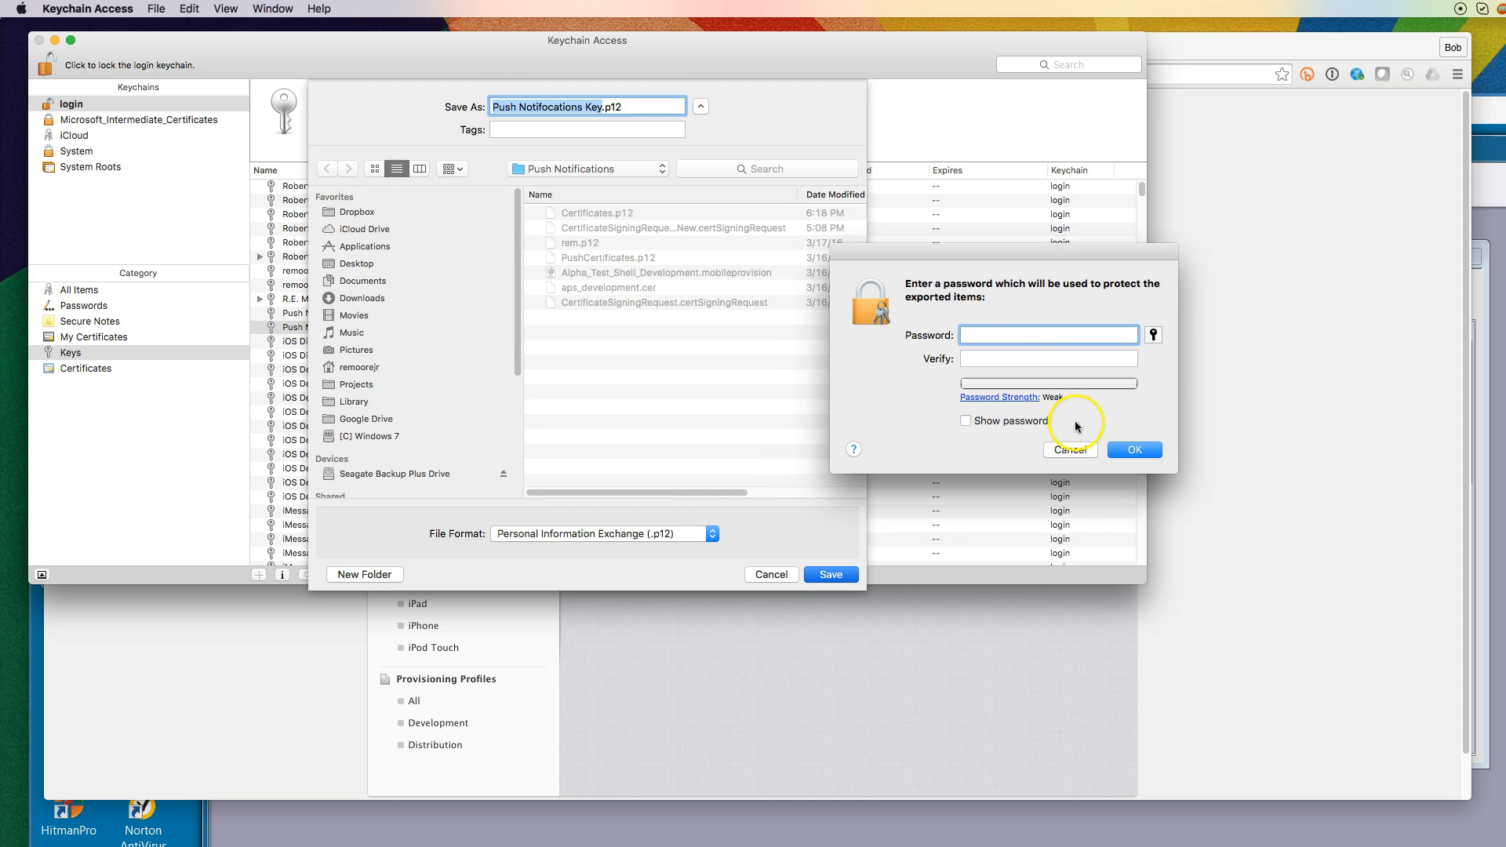
# Protect the exported key file with a password, entering and verifying it
pyautogui.click(1004, 331)
pyautogui.write('•••••••')
pyautogui.click(1053, 363)
pyautogui.write('•••')
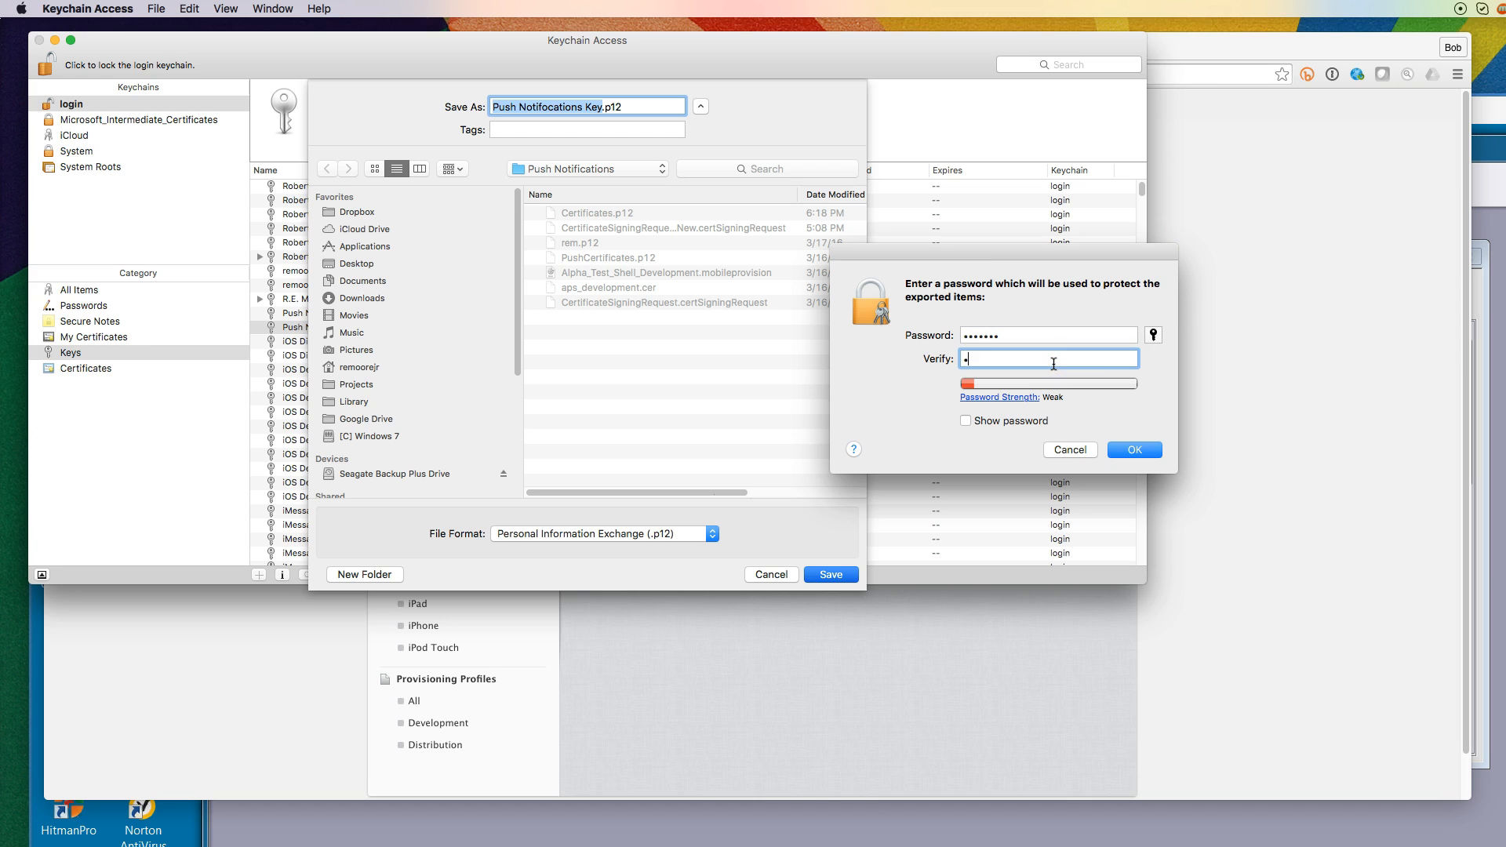
pyautogui.write('••••')
pyautogui.click(1147, 449)
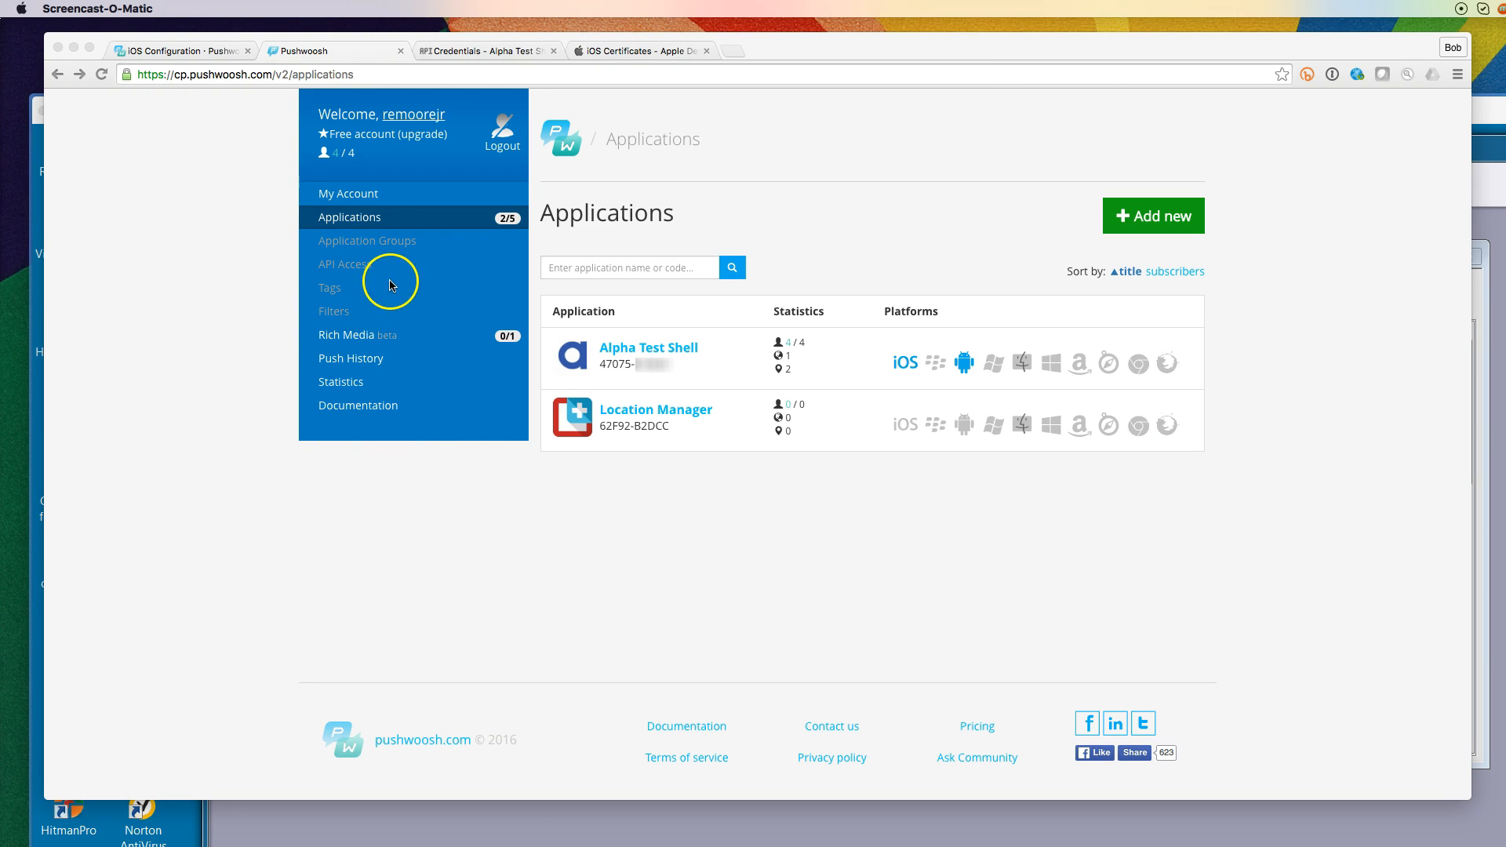
# Open Alpha Test Shell's platform configuration from the Pushwoosh Applications list
pyautogui.click(358, 221)
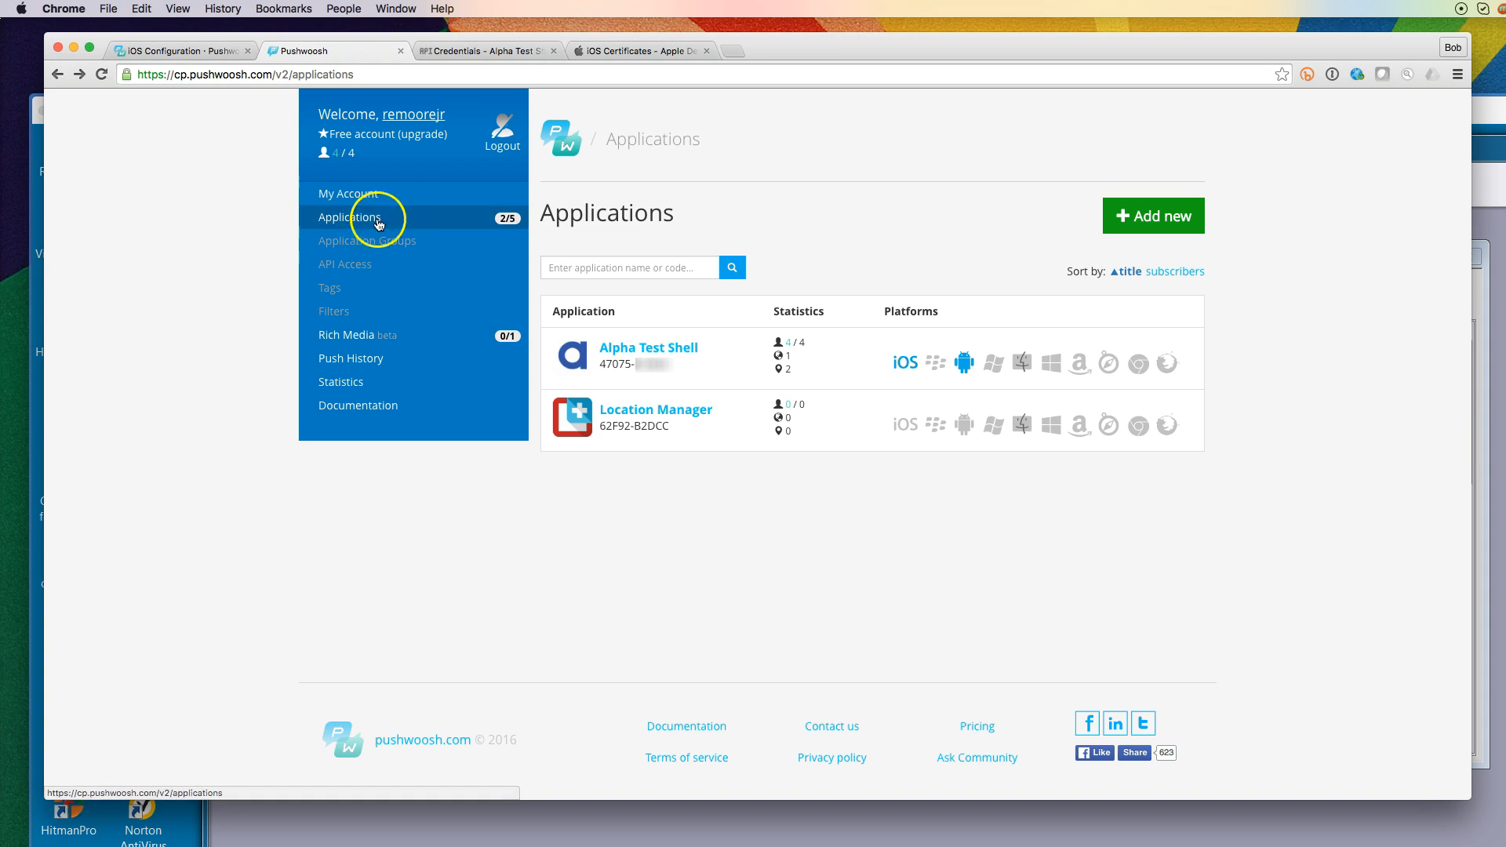
pyautogui.click(906, 364)
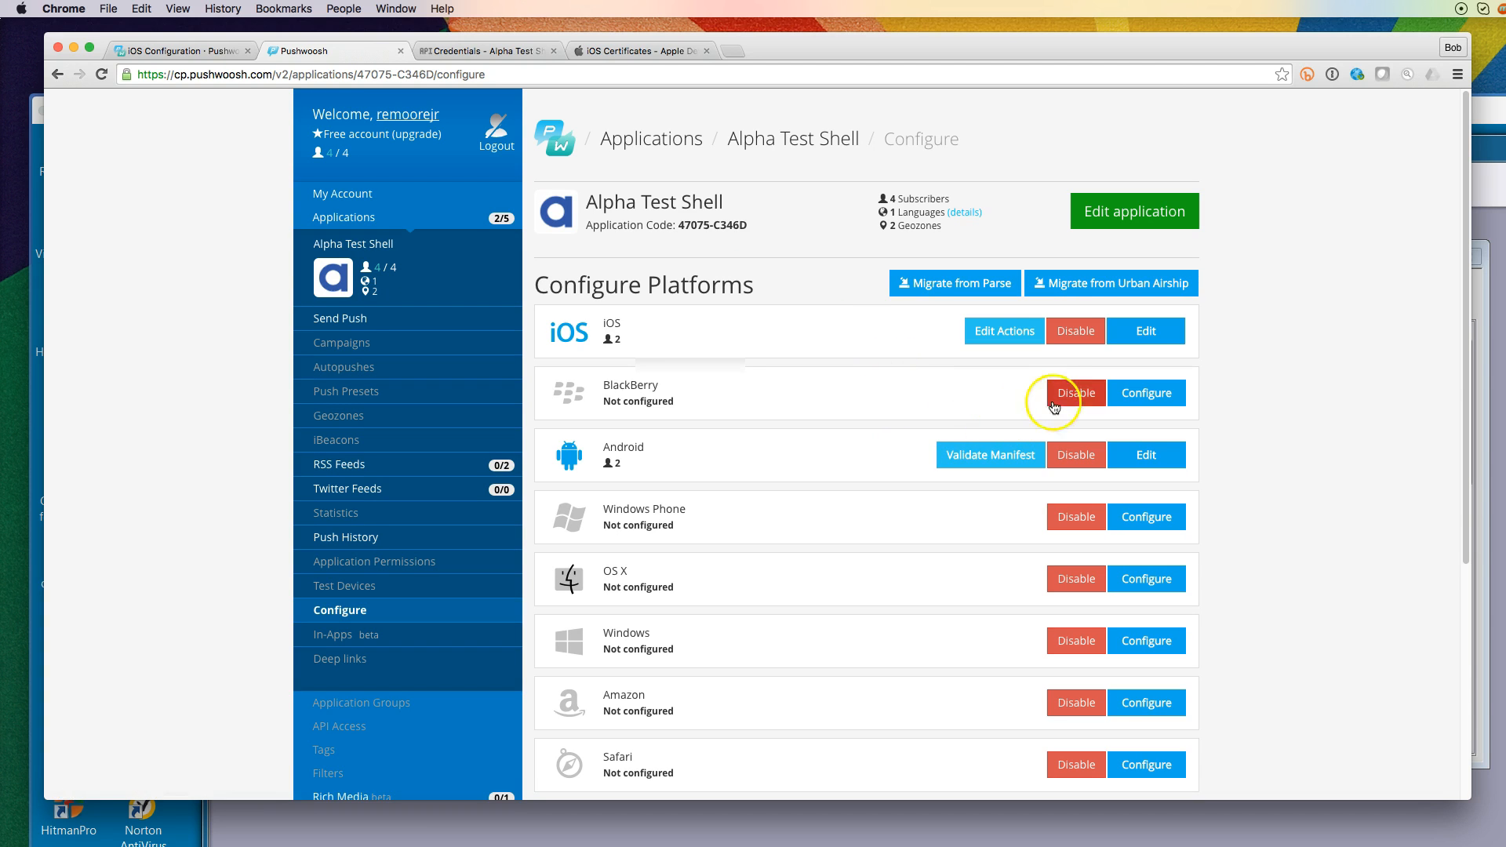
# Open Alpha Test Shell's iOS notification settings and choose PhoneGap Build as the framework
pyautogui.click(1150, 336)
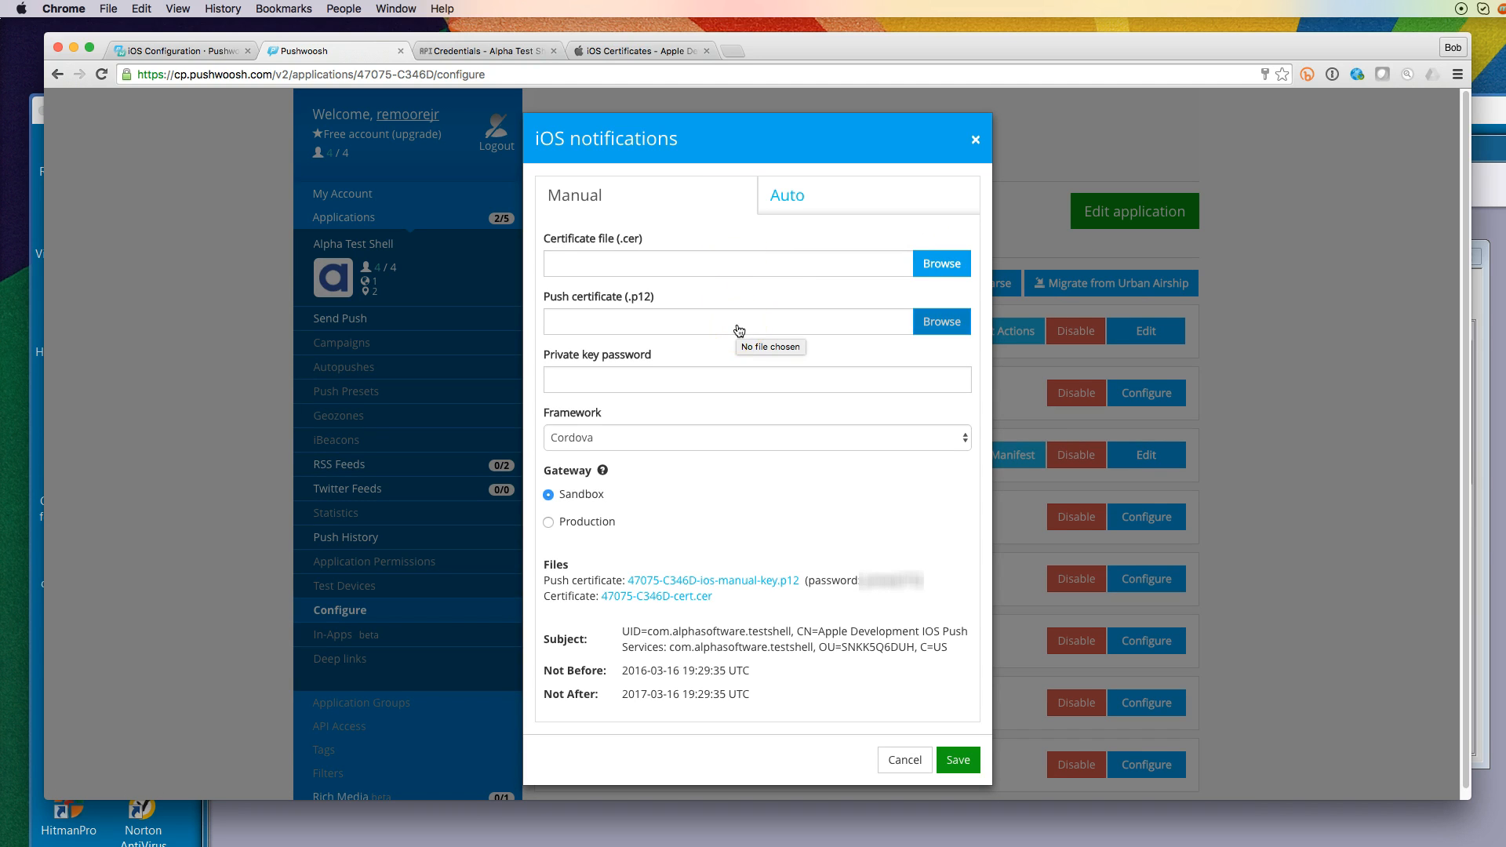
pyautogui.click(680, 378)
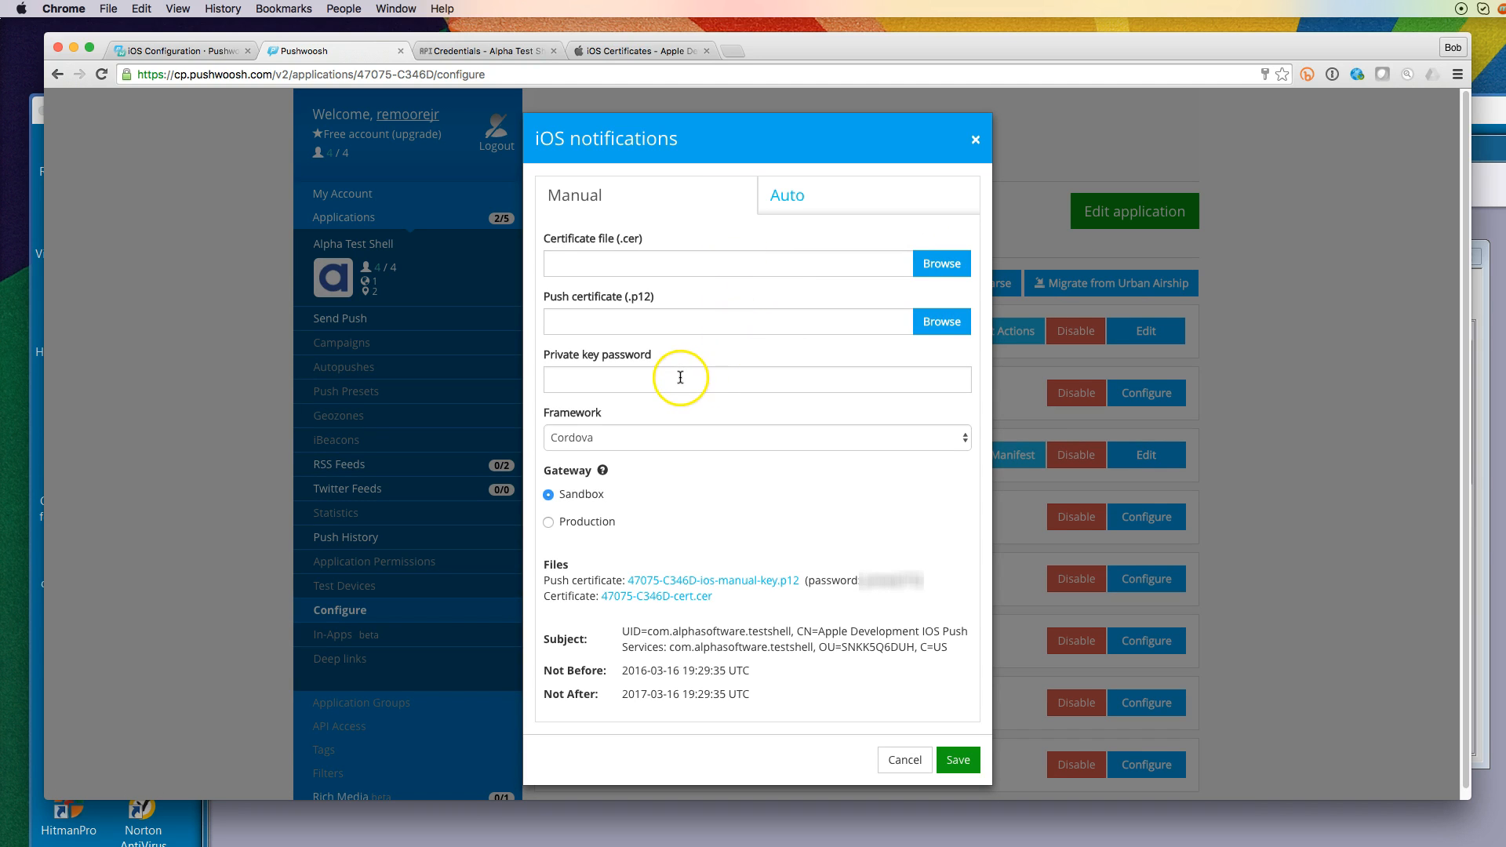
pyautogui.click(965, 439)
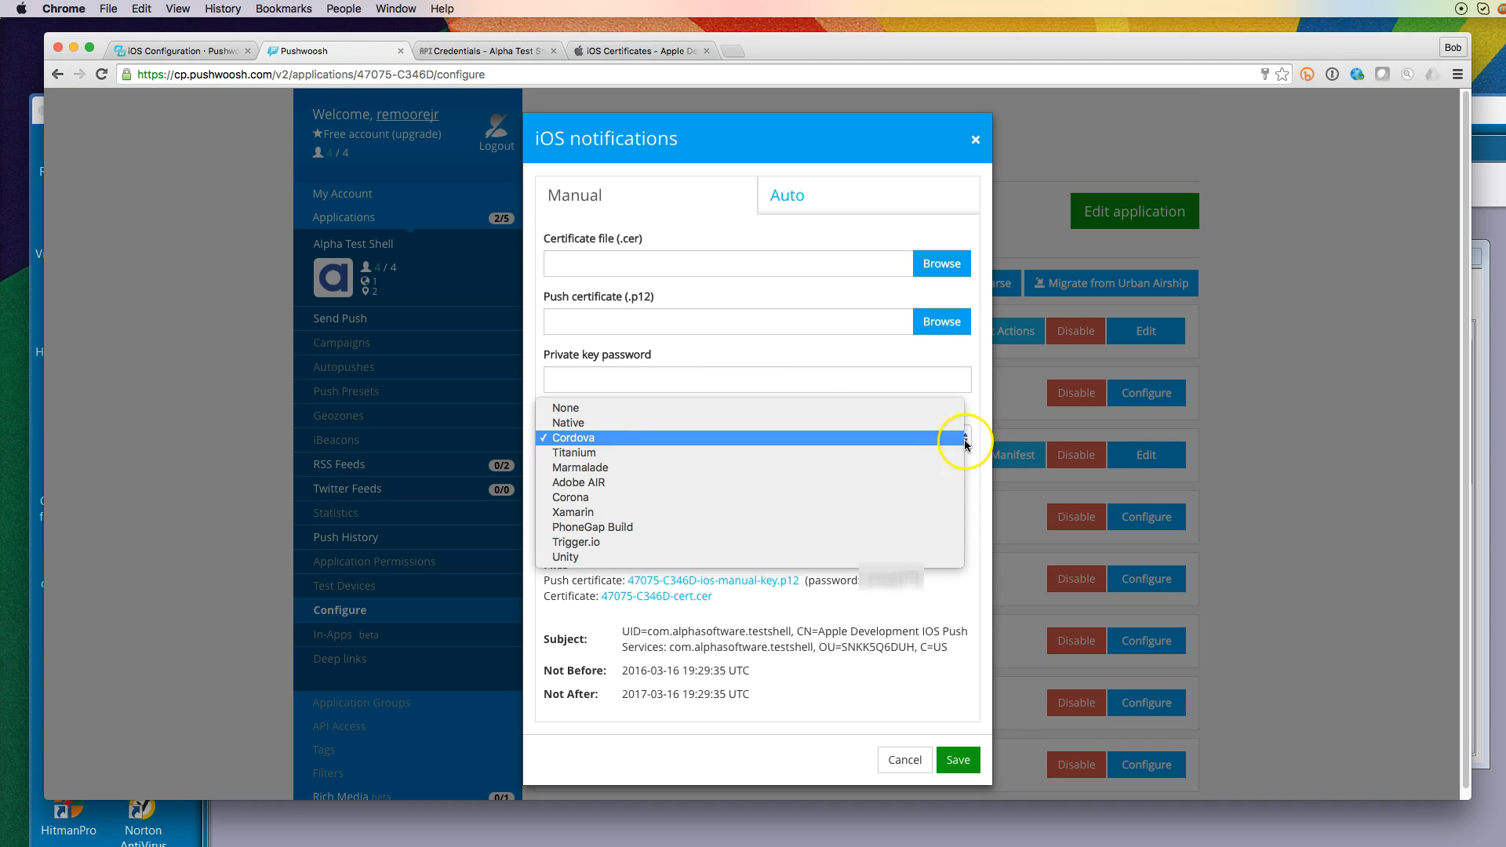
pyautogui.click(873, 528)
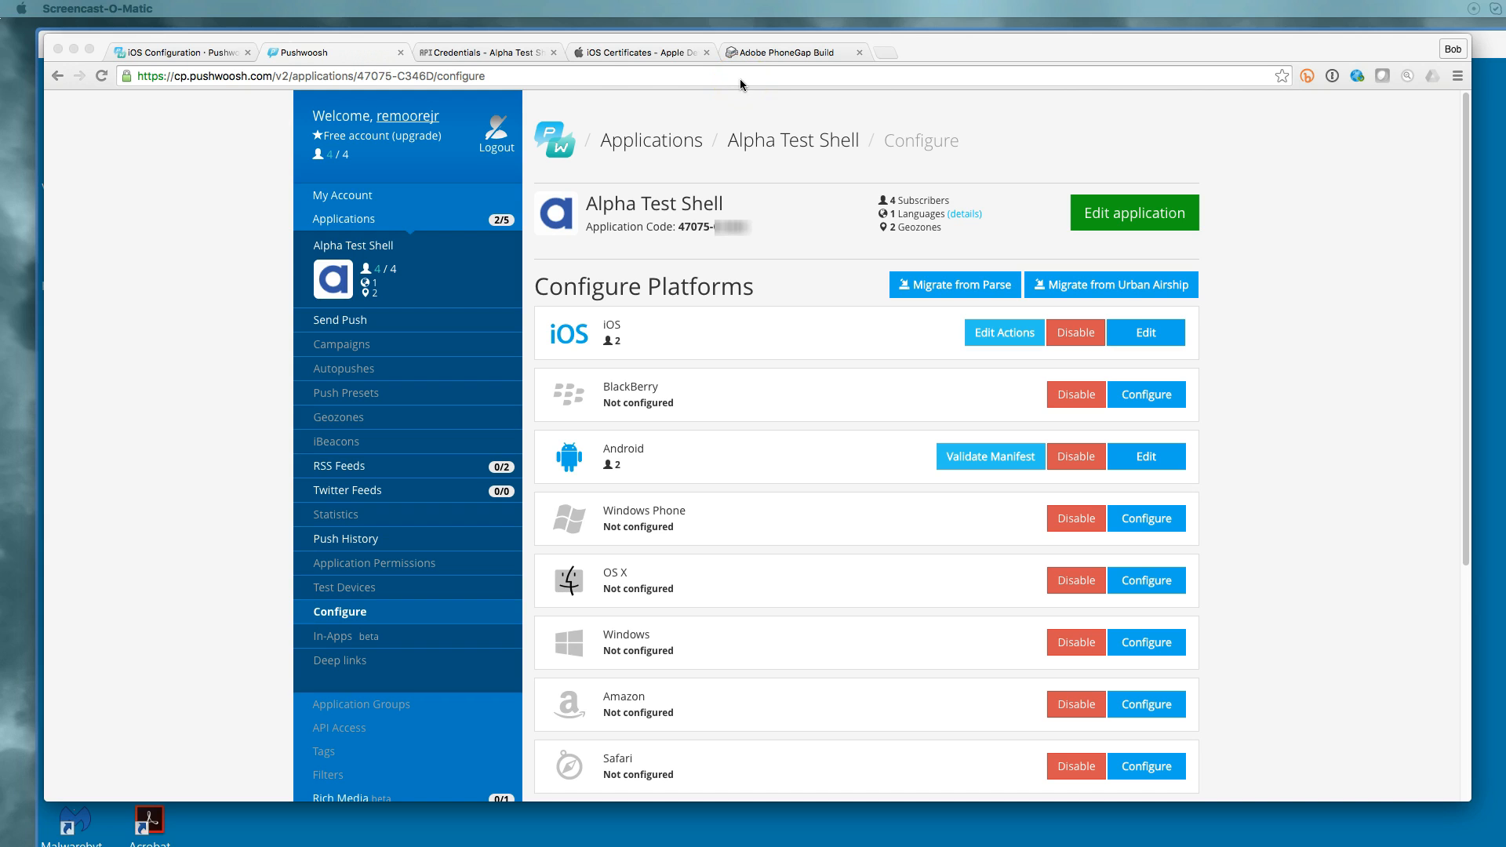
# On the iOS Certificates page, start adding a new certificate
pyautogui.click(639, 54)
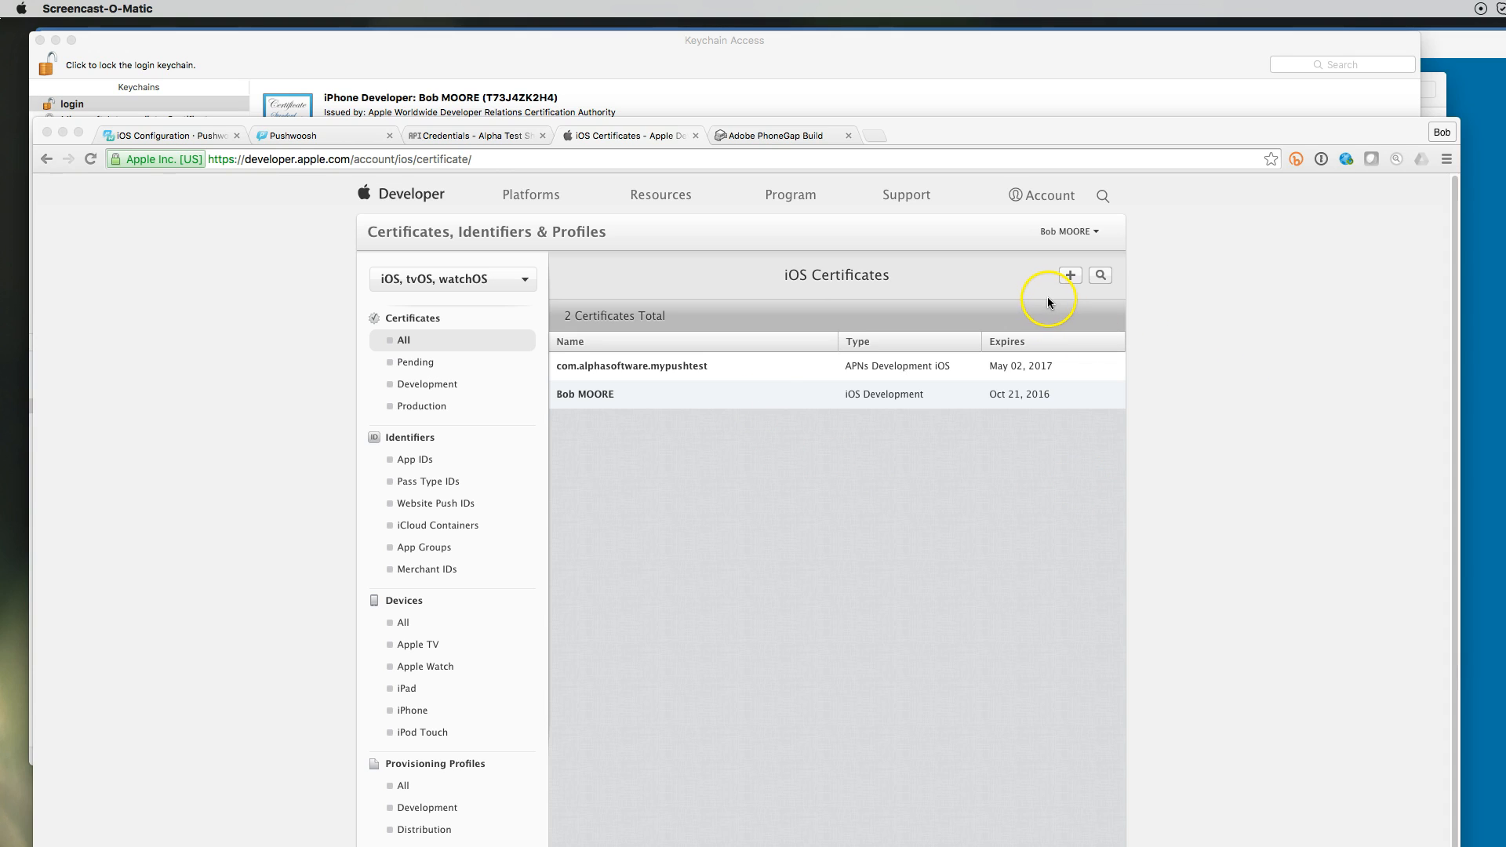
pyautogui.click(1070, 276)
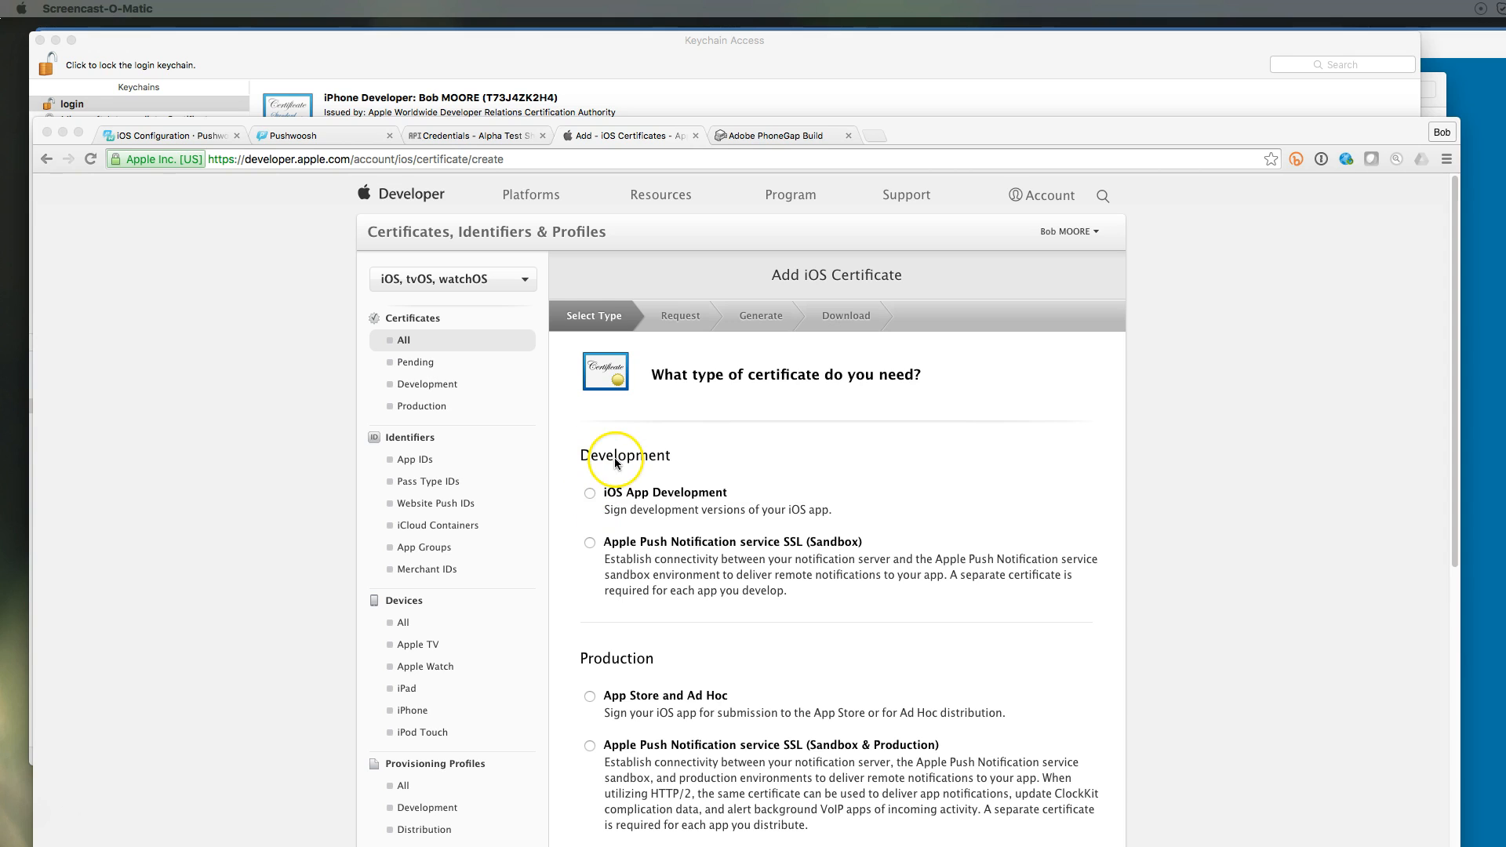
# Choose the iOS App Development certificate type and continue to the signing request step
pyautogui.click(589, 494)
pyautogui.click(589, 495)
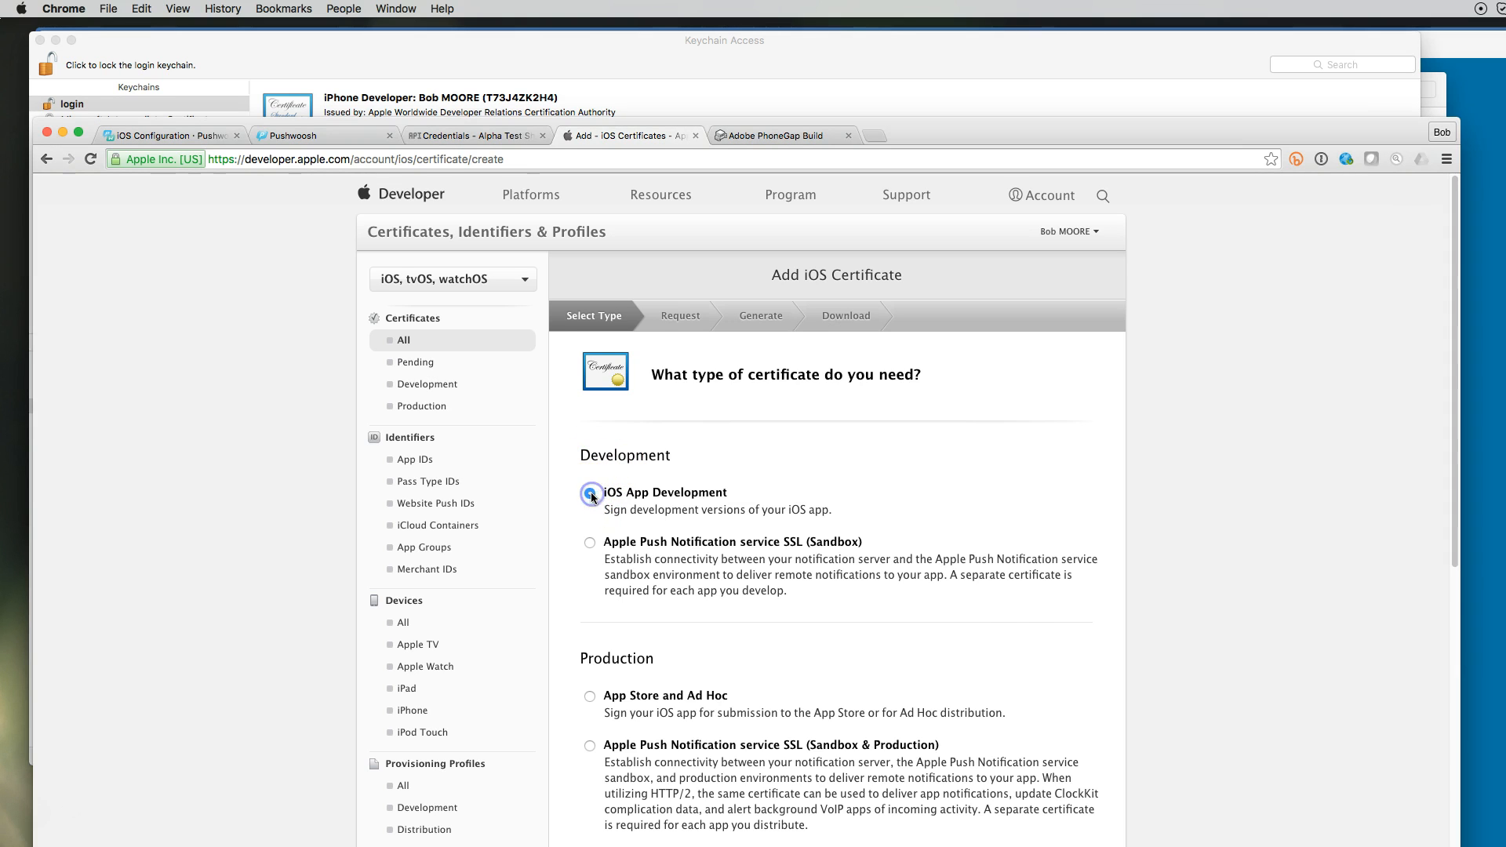
pyautogui.scroll(-1, 1011, 605)
pyautogui.scroll(-5, 1011, 605)
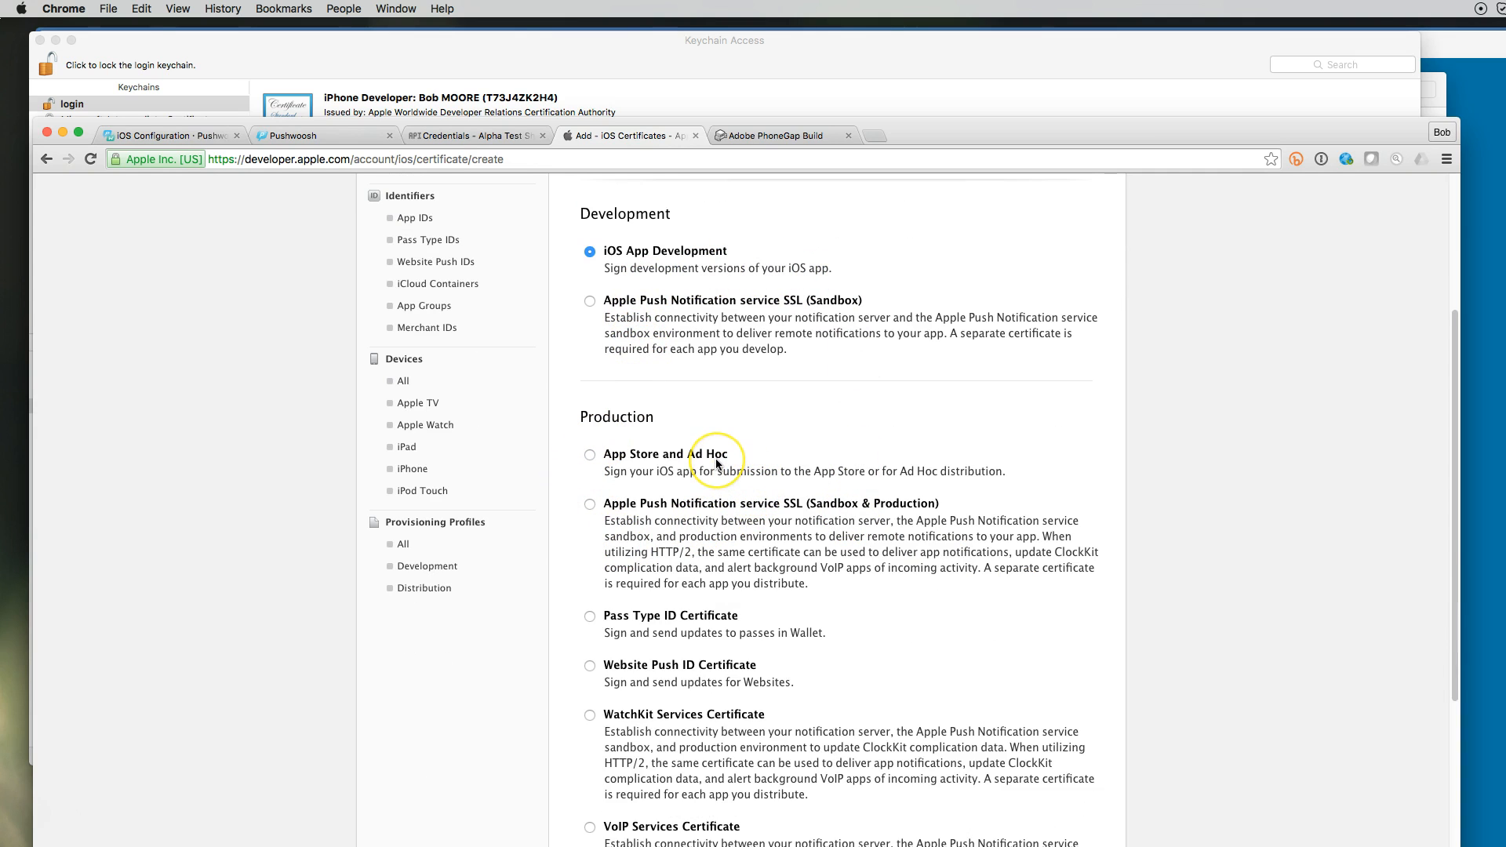
pyautogui.scroll(-3, 863, 499)
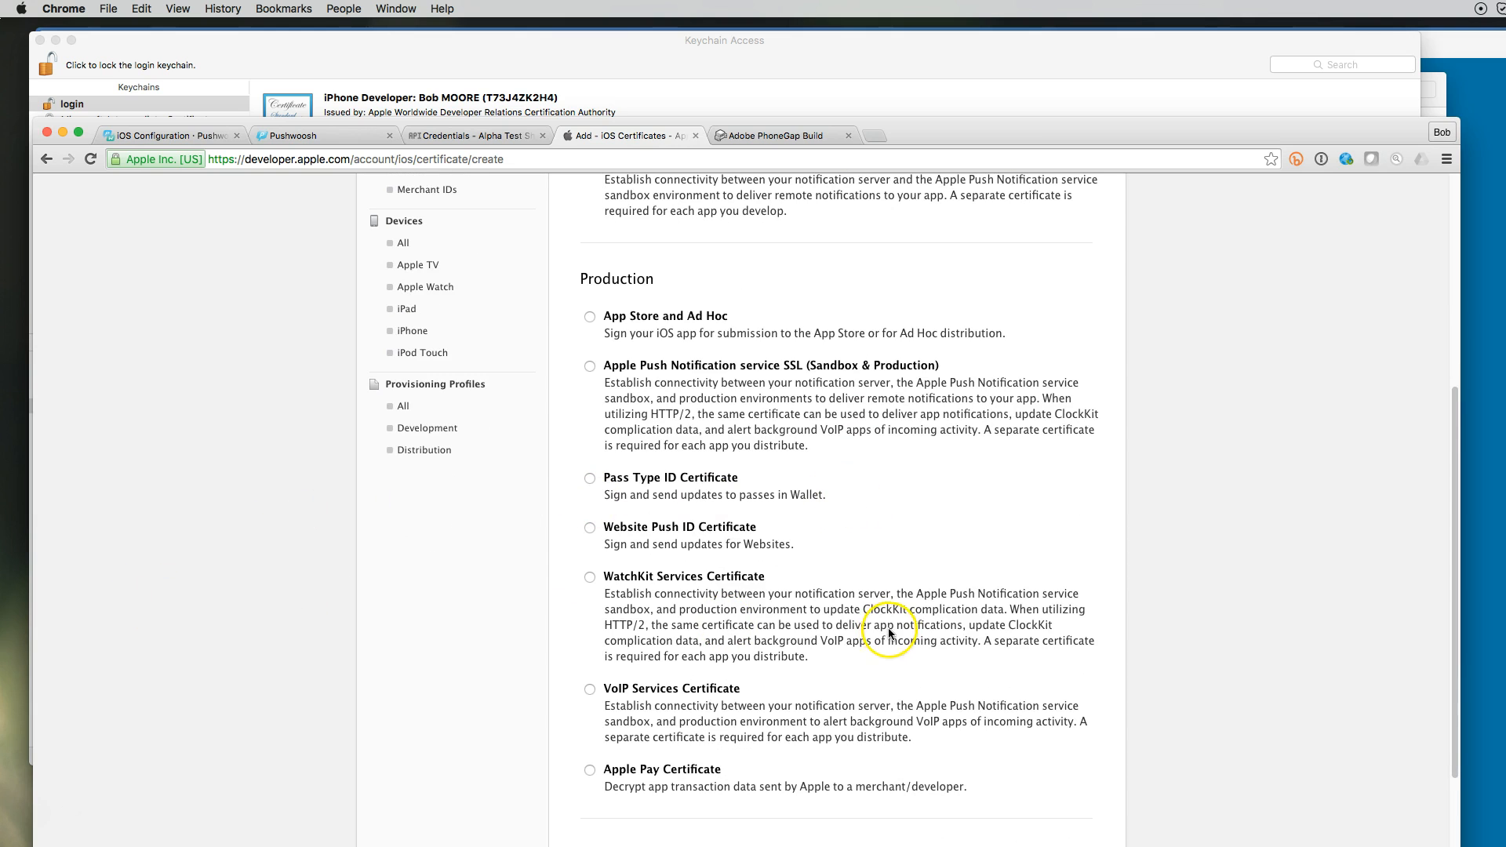
pyautogui.scroll(-4, 893, 635)
pyautogui.click(880, 810)
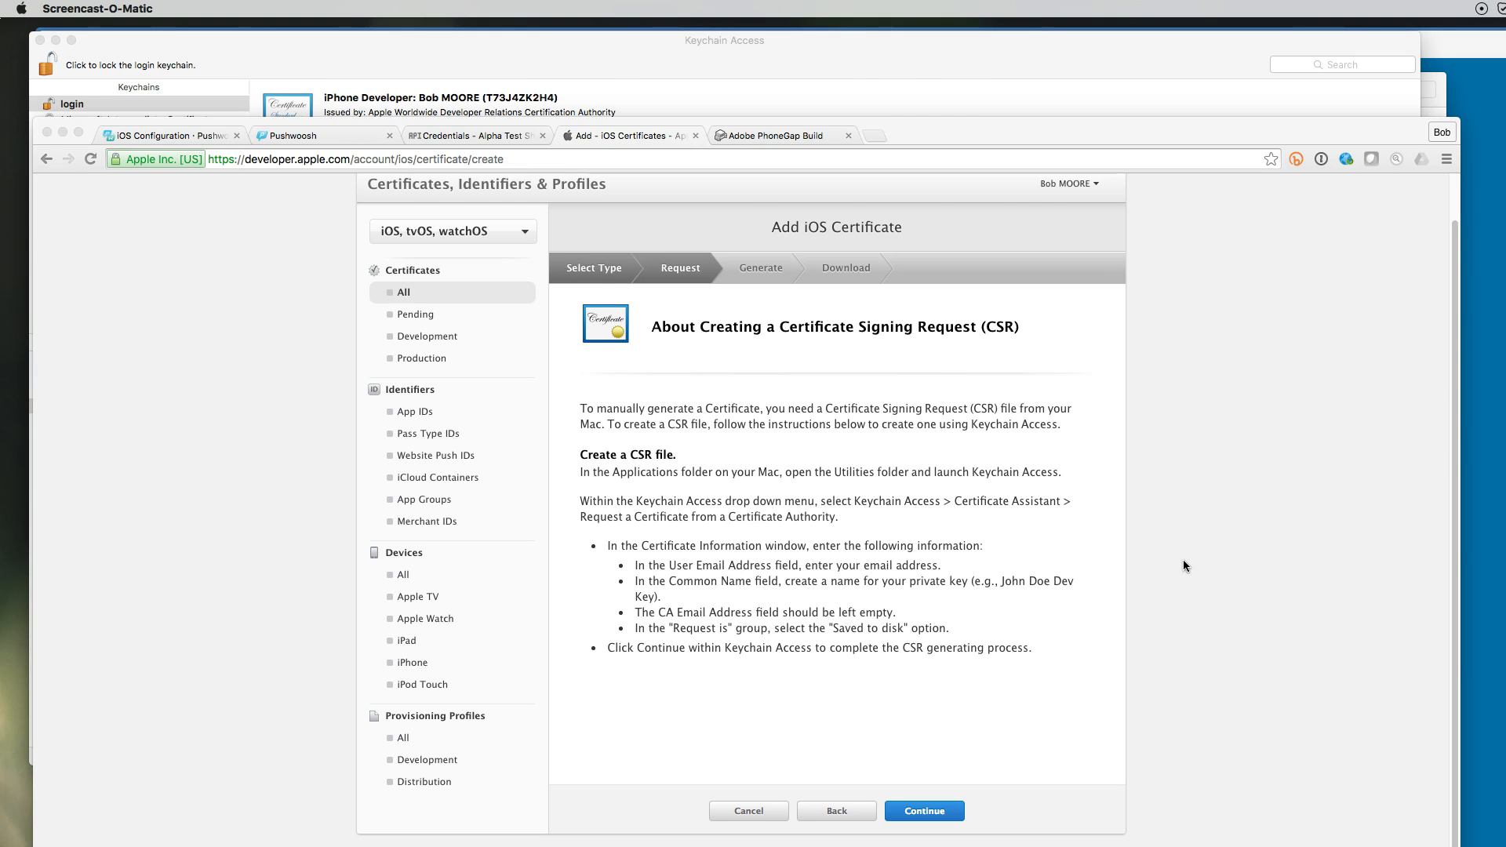
# Start a Certificate Assistant request from a certificate authority, saved to disk
pyautogui.click(891, 95)
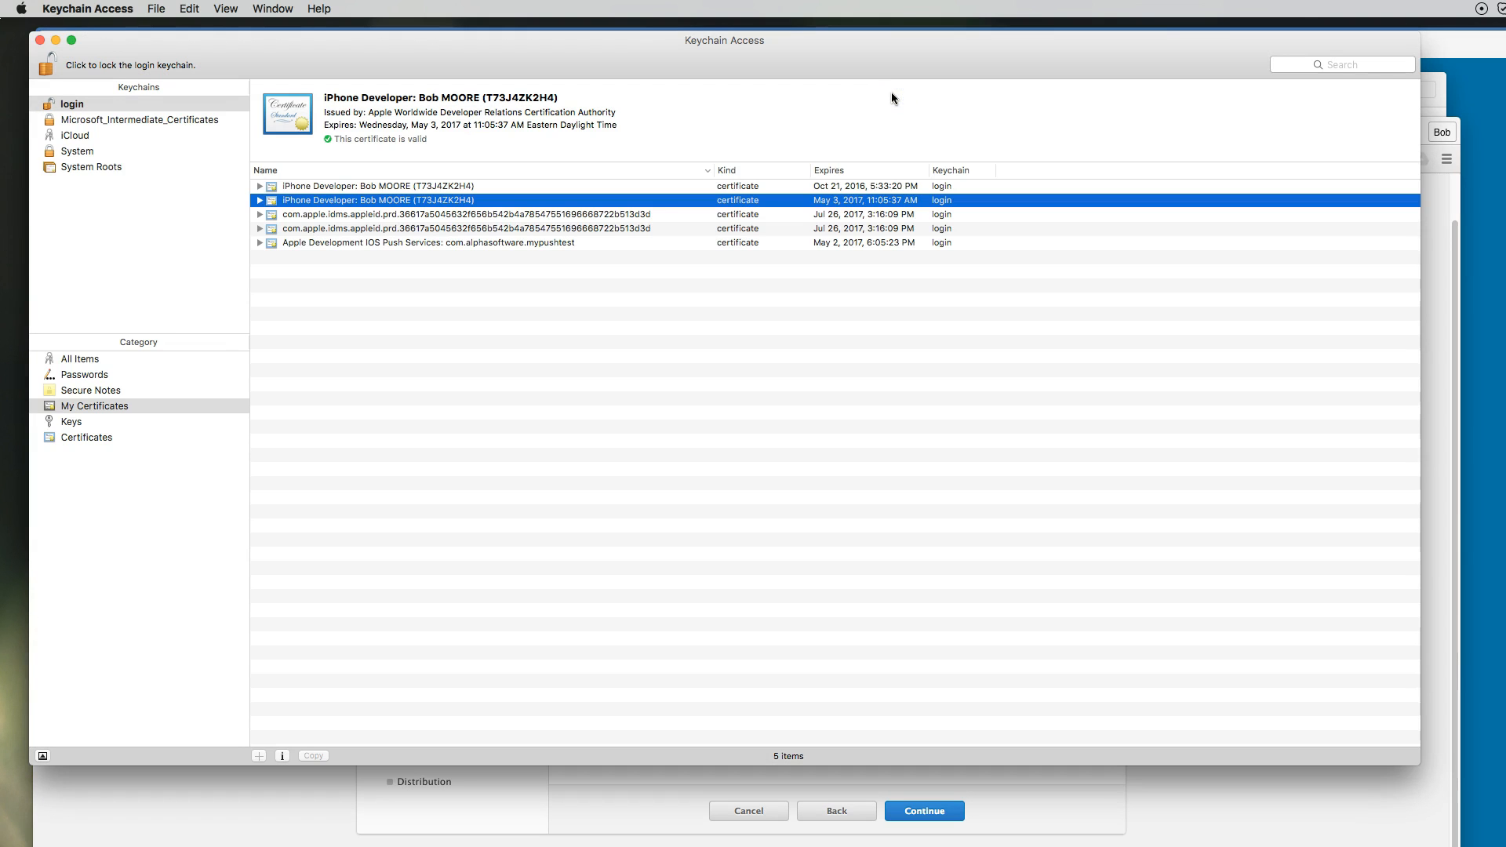
pyautogui.click(86, 9)
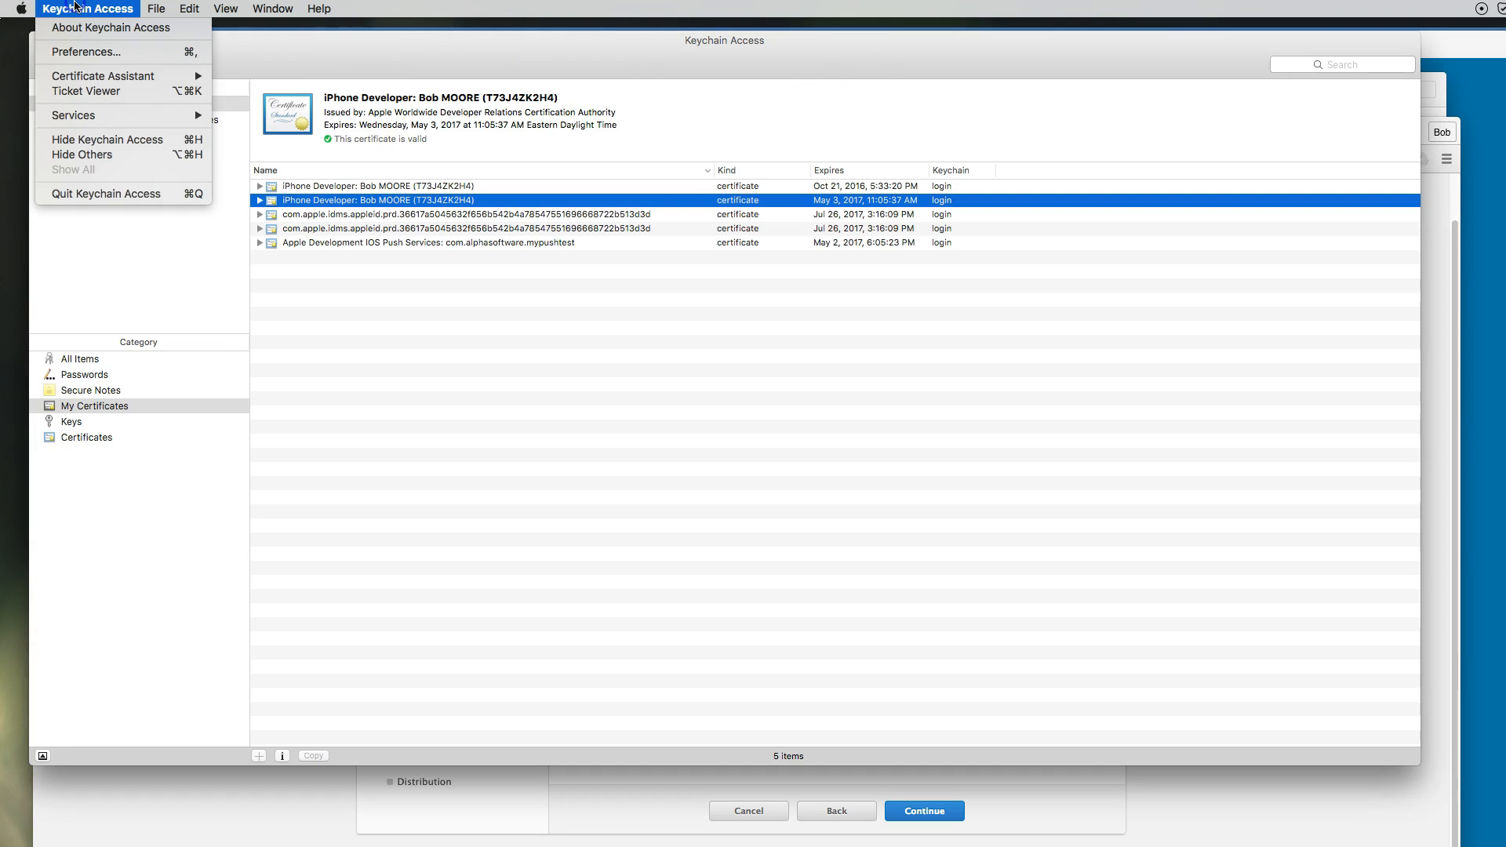
pyautogui.moveTo(83, 75)
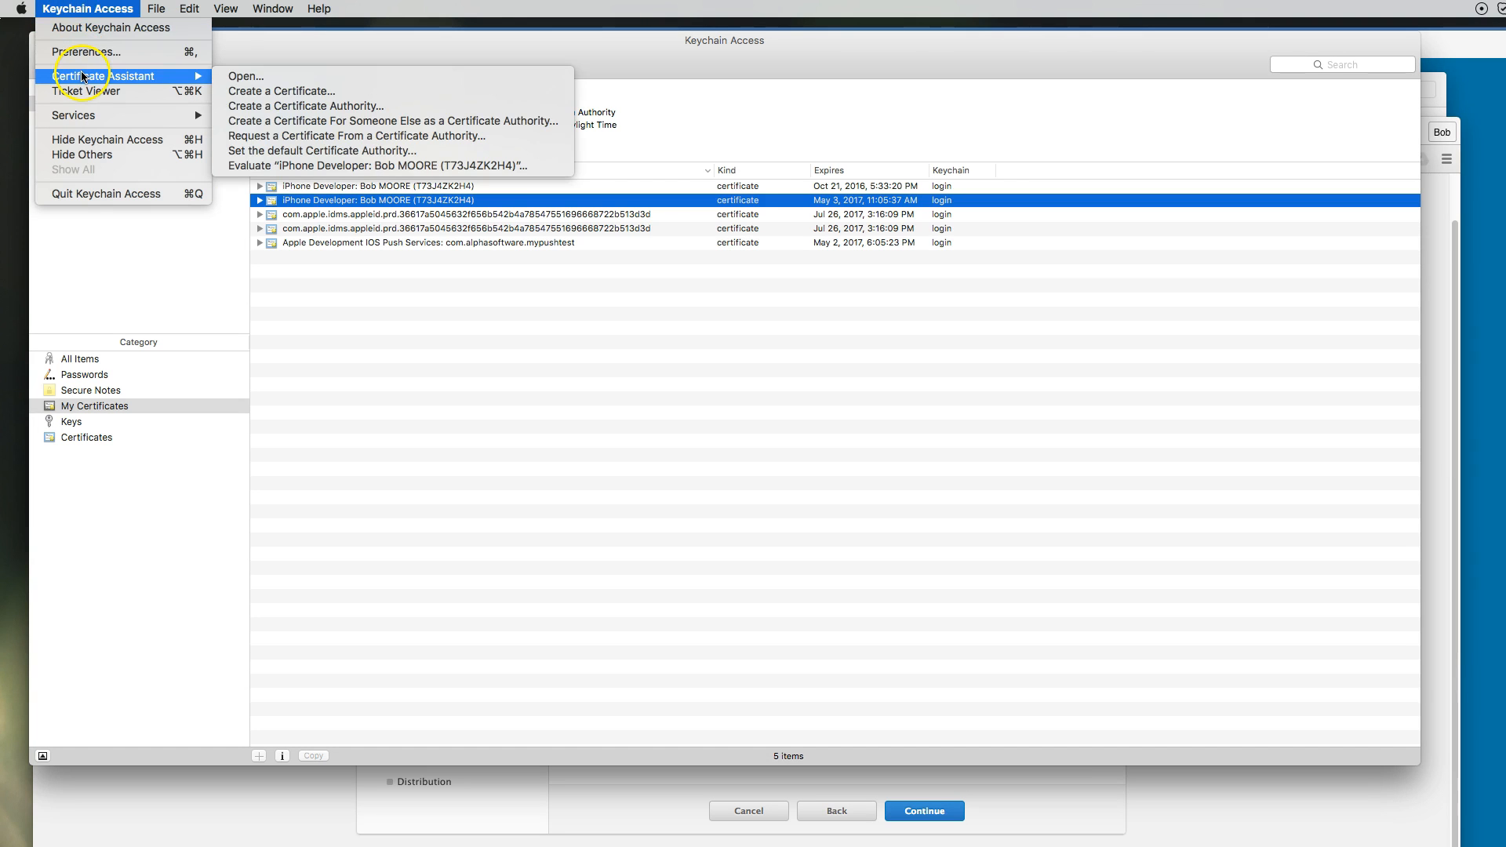
pyautogui.click(239, 139)
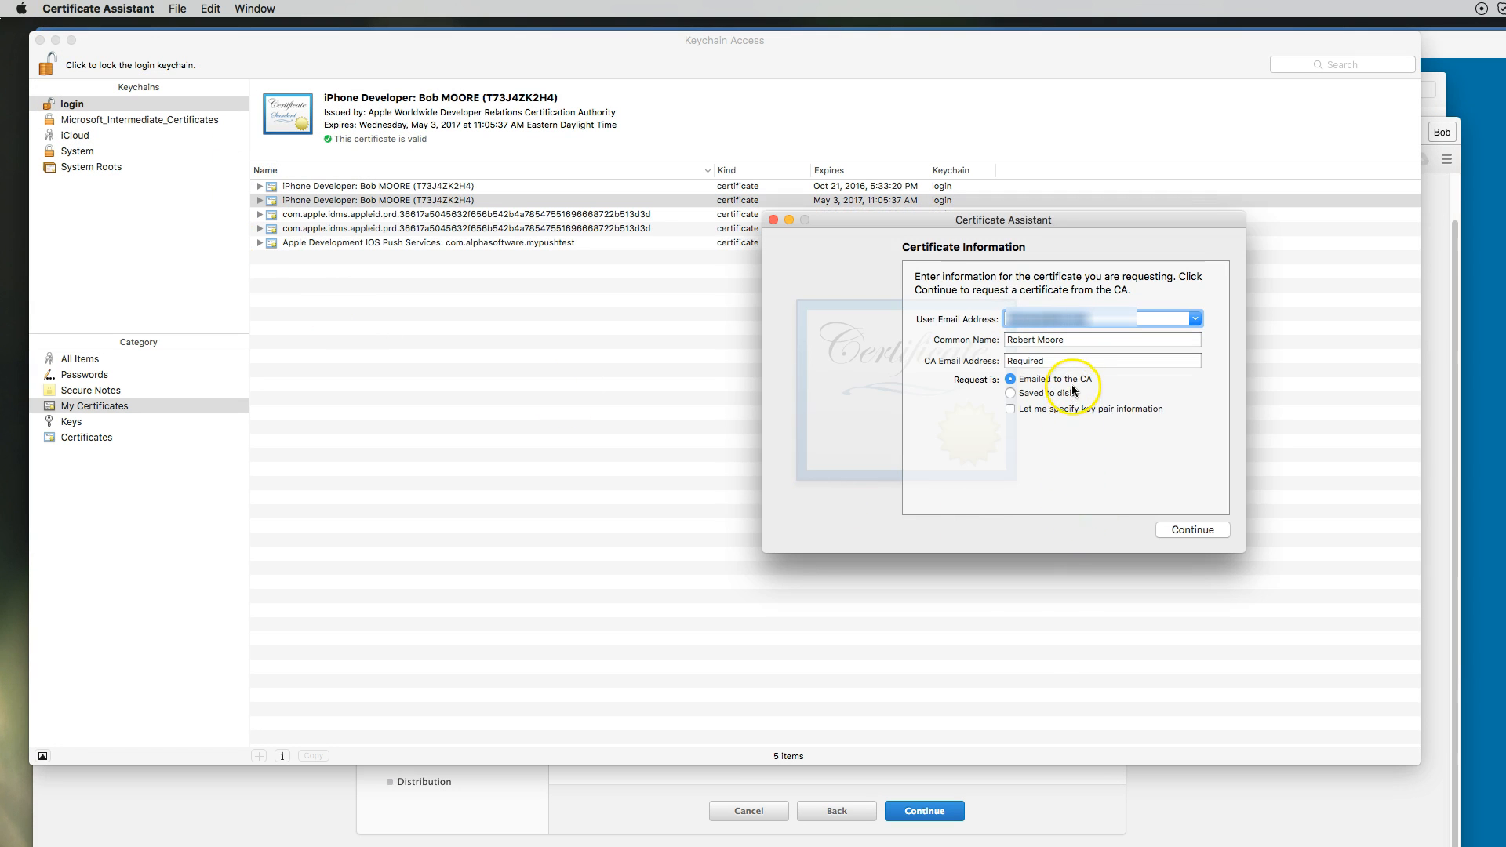
pyautogui.click(1011, 394)
# Set the common name to 'REM ios Dev' and save the request over the existing file
pyautogui.doubleClick(1072, 341)
pyautogui.moveTo(1072, 340); pyautogui.dragTo(987, 339)
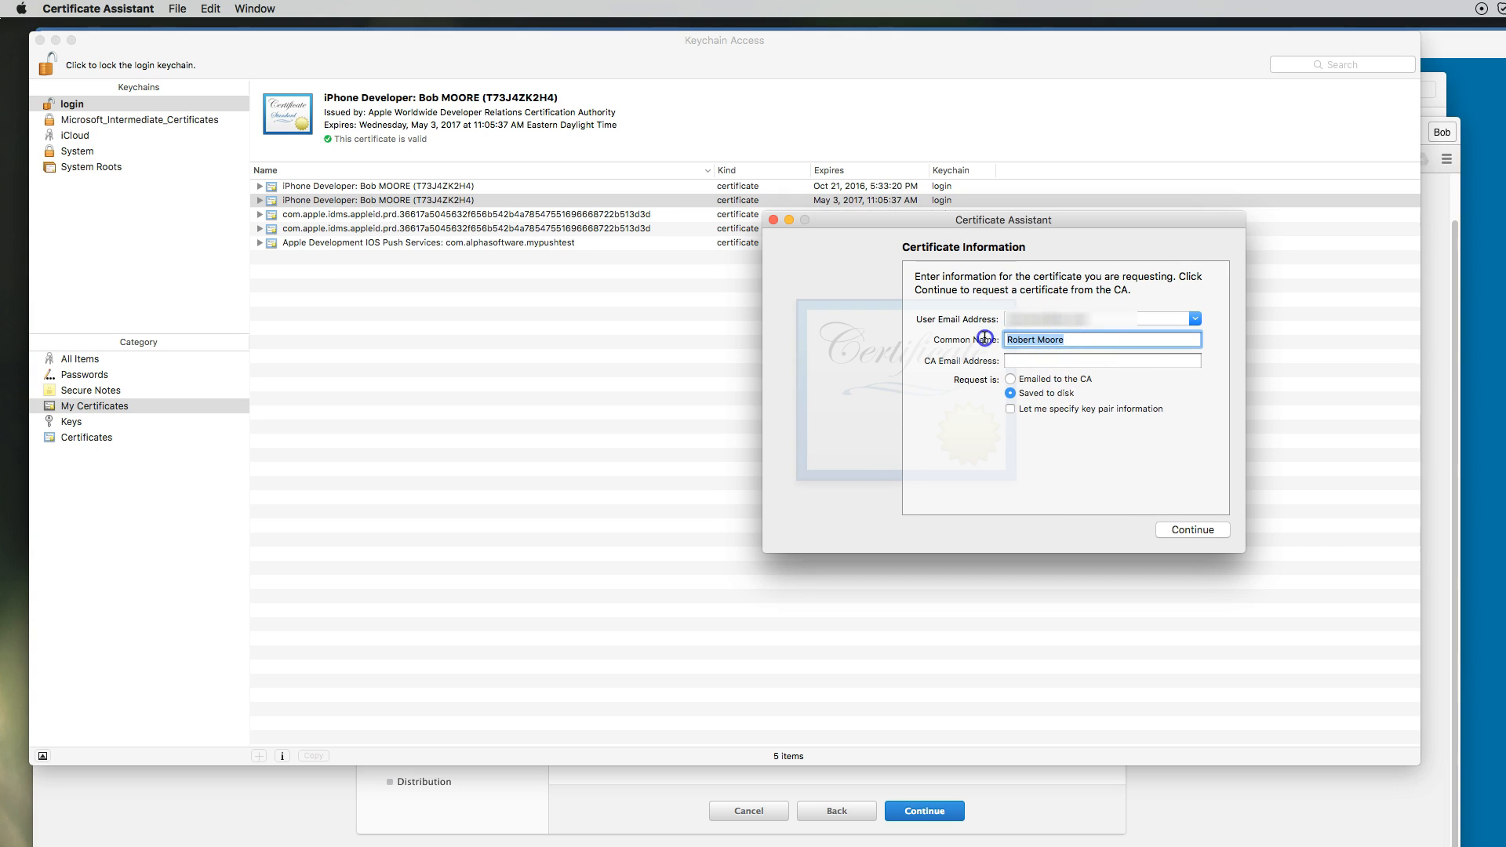
pyautogui.write('REM ios Dev')
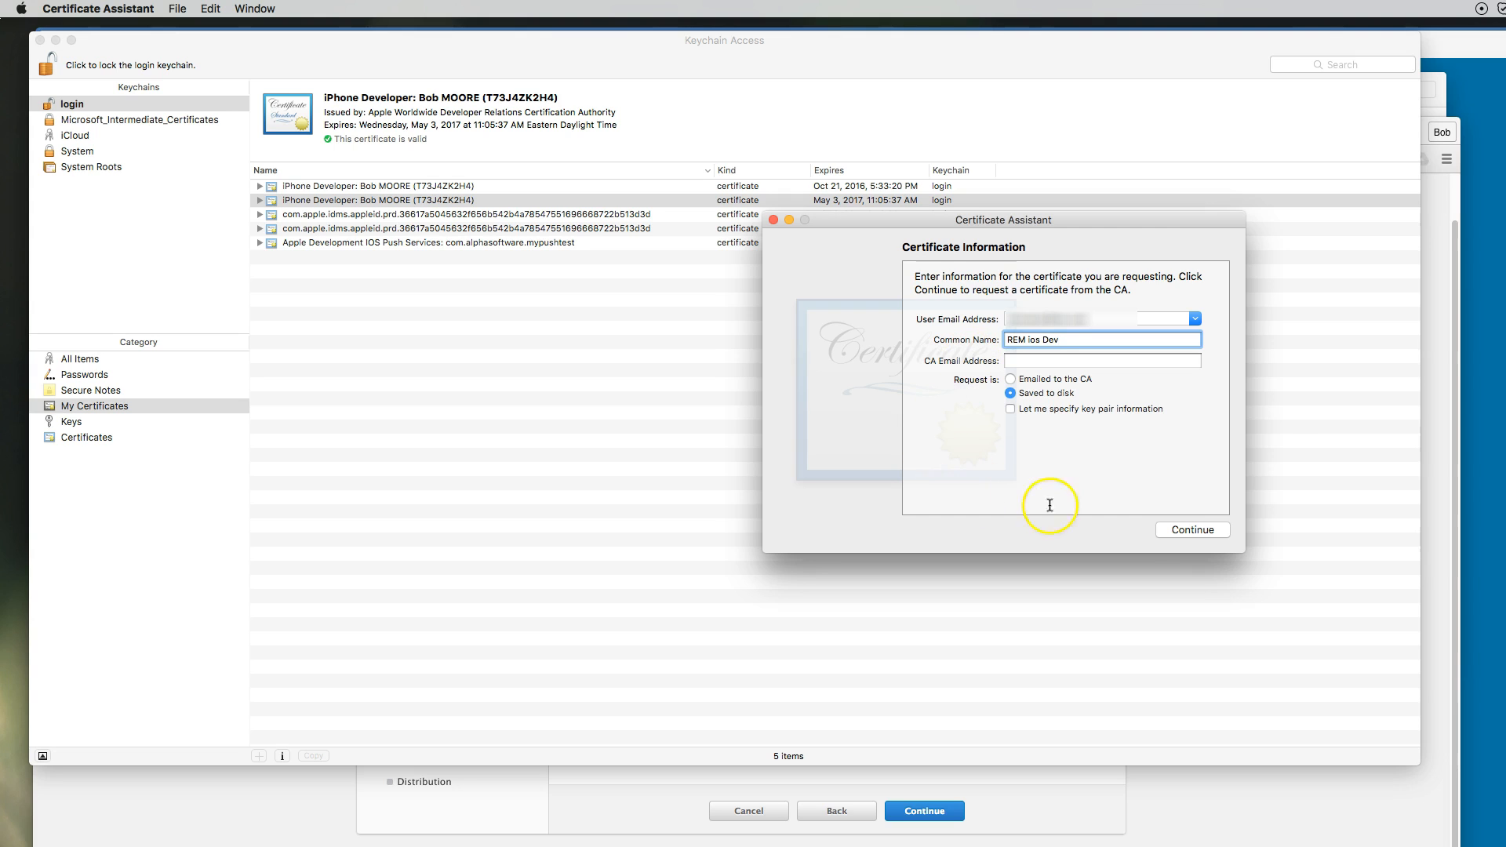
pyautogui.click(1220, 531)
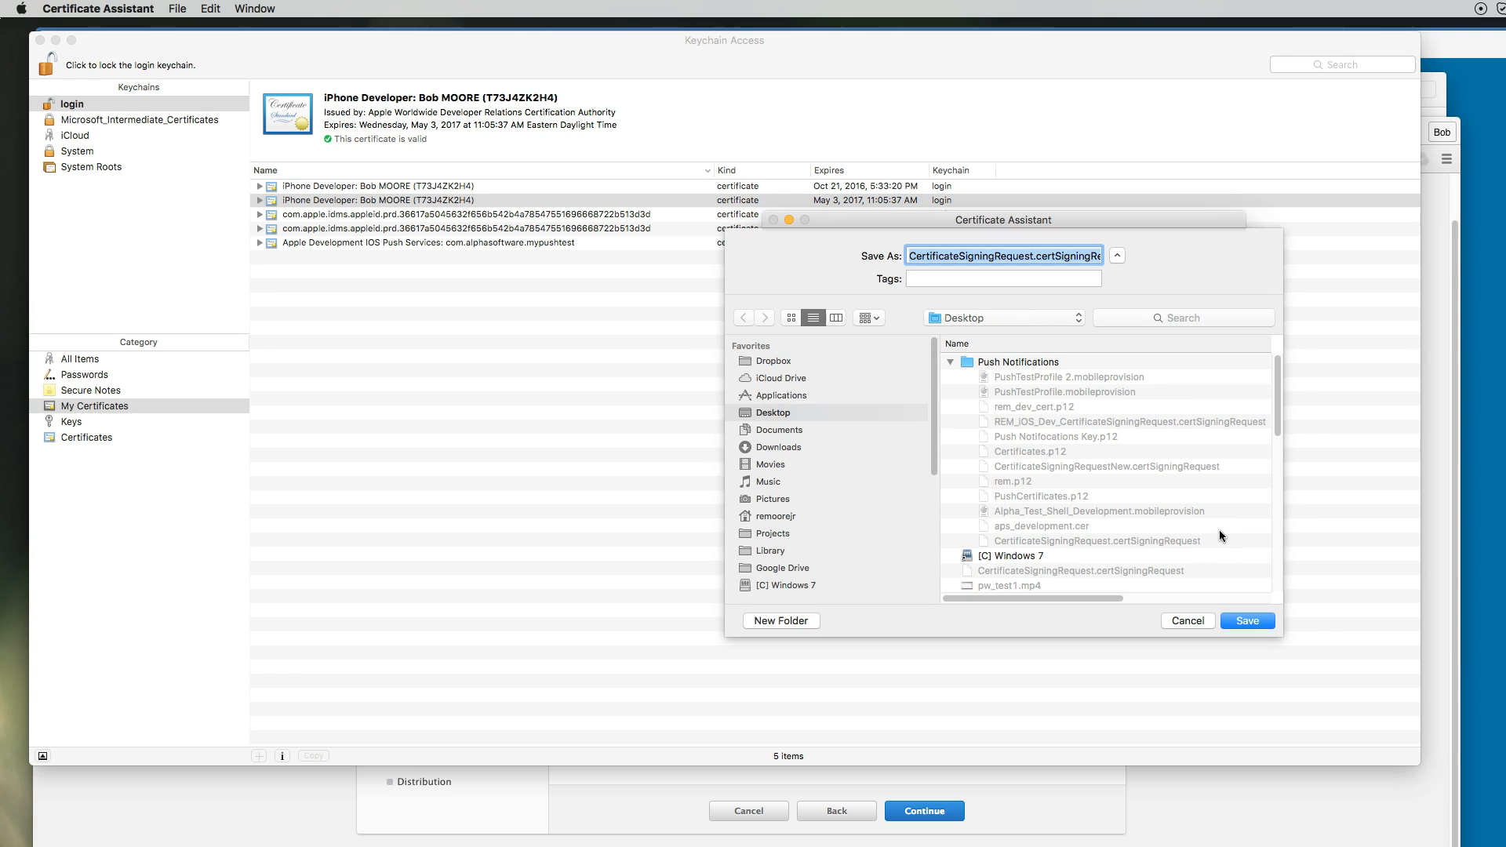
pyautogui.click(1252, 620)
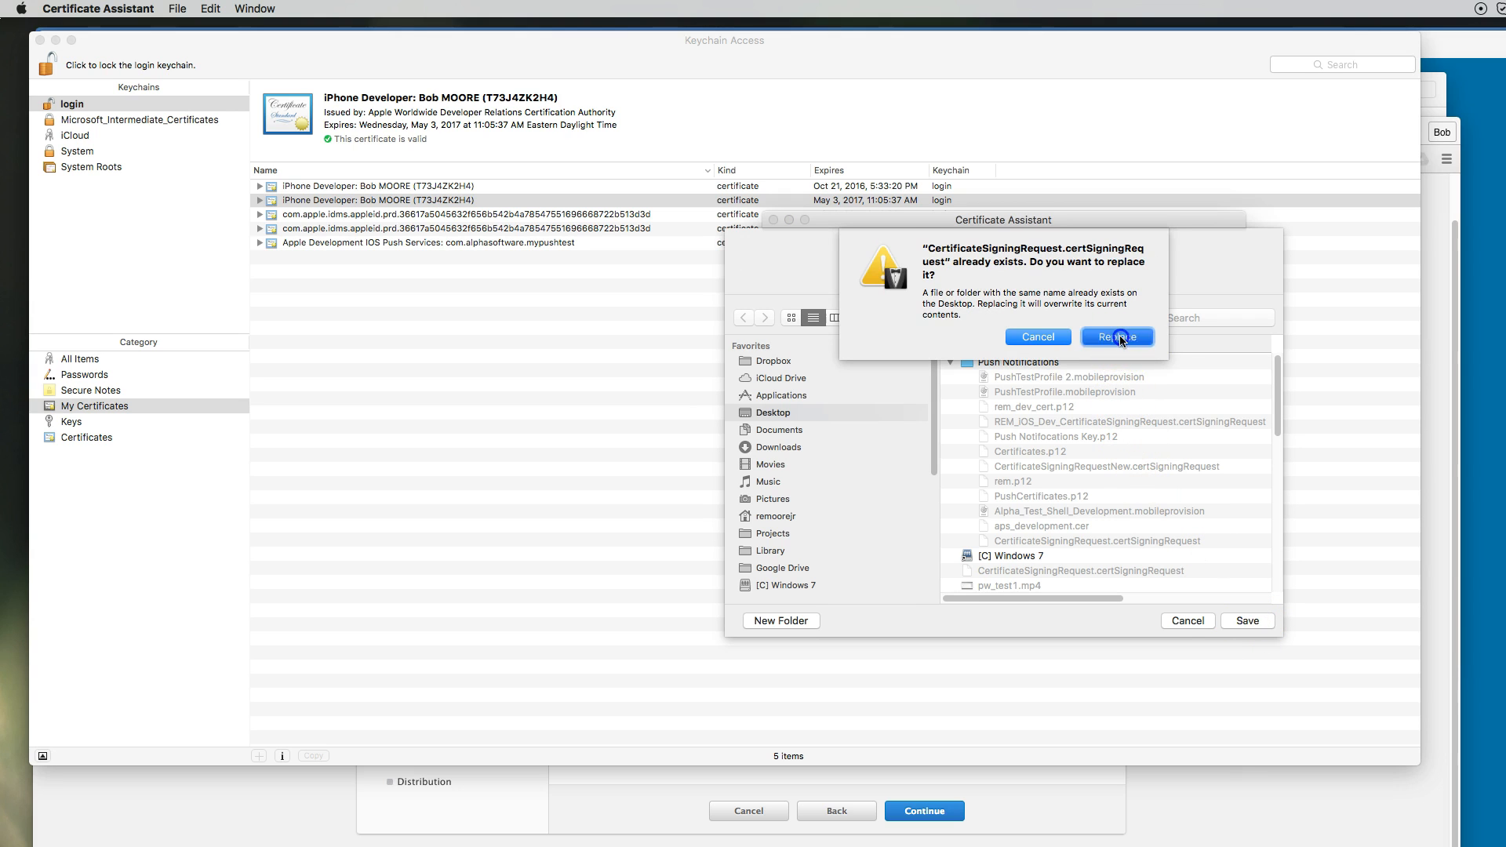
pyautogui.click(1119, 337)
pyautogui.click(1211, 505)
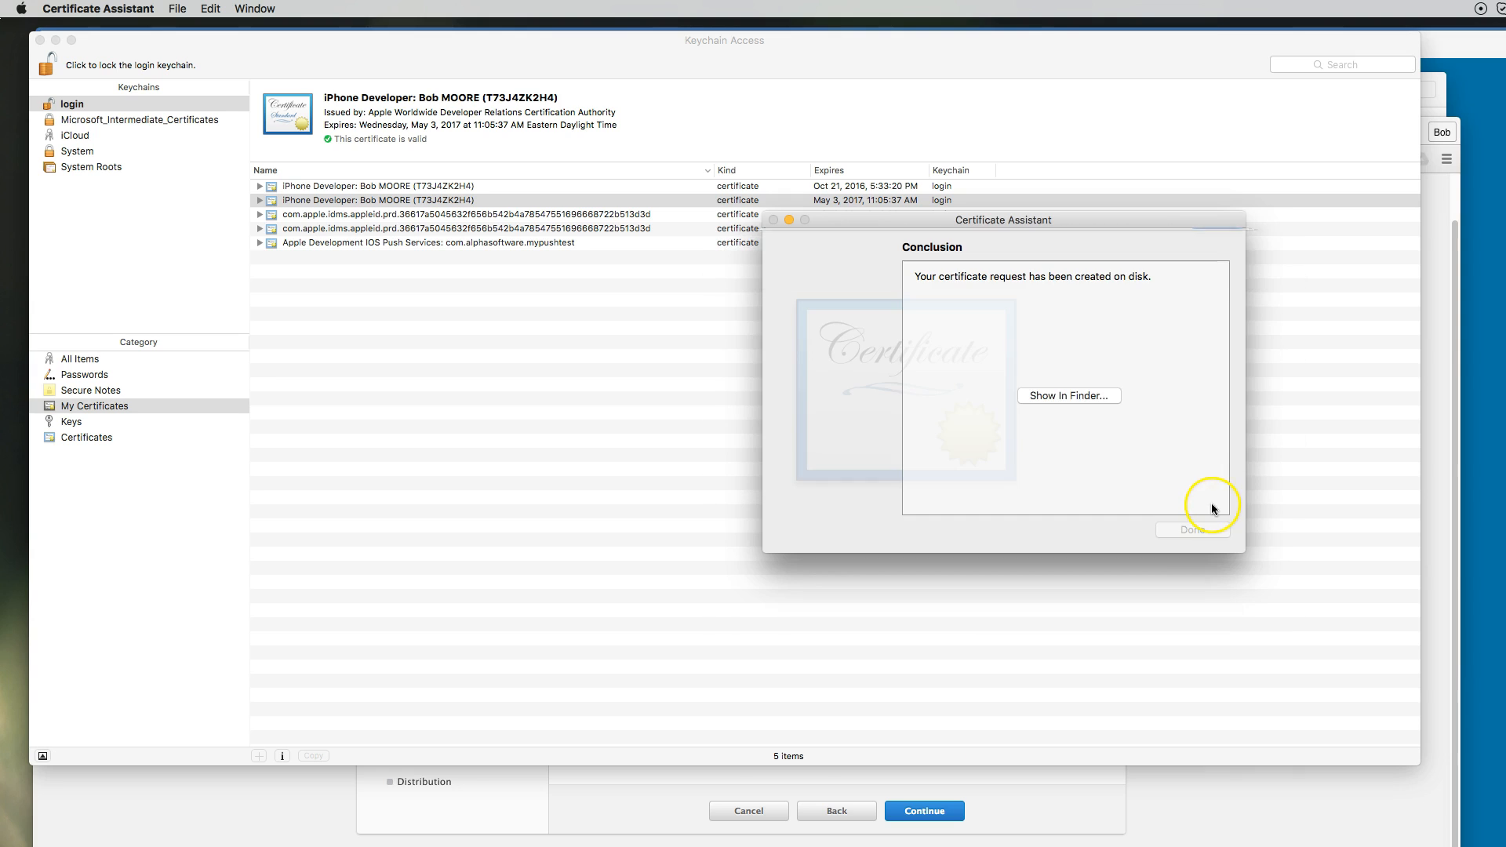
# Upload the CertificateSigningRequest file, generate the iOS Development certificate, and download it
pyautogui.click(1205, 531)
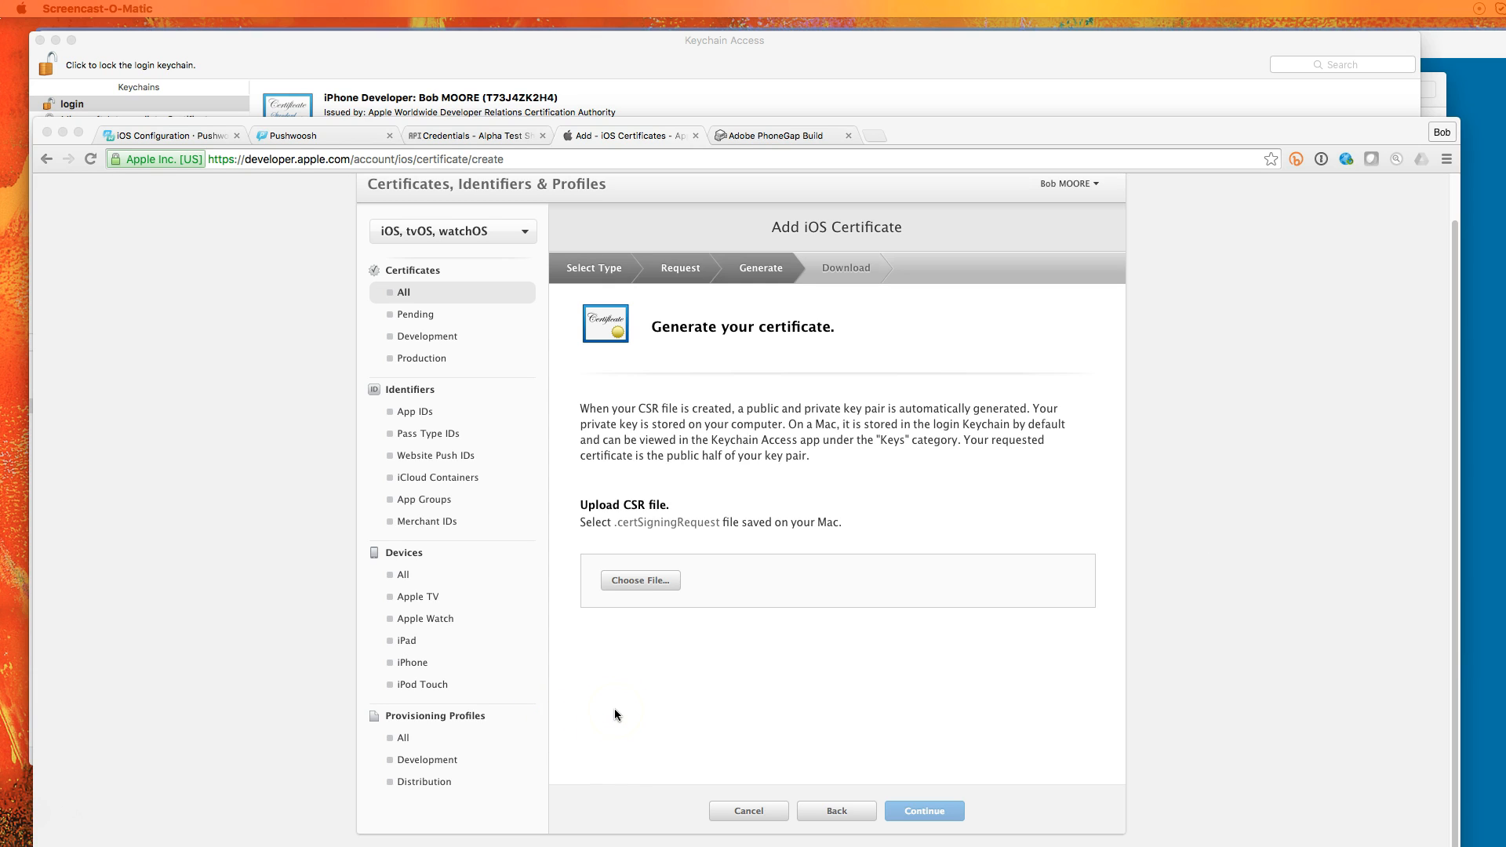
pyautogui.click(666, 580)
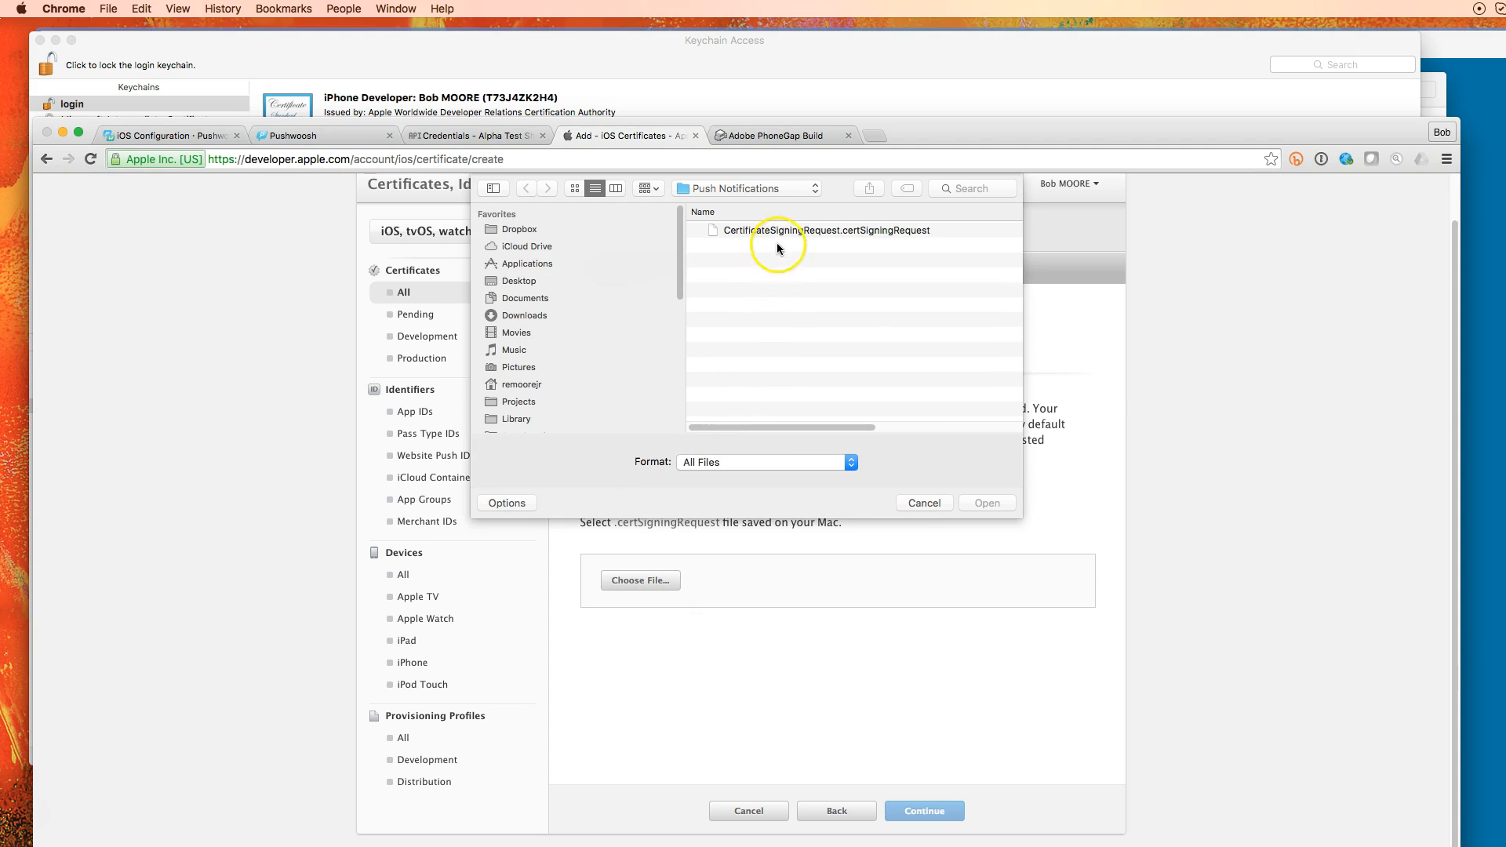
pyautogui.click(781, 233)
pyautogui.click(980, 502)
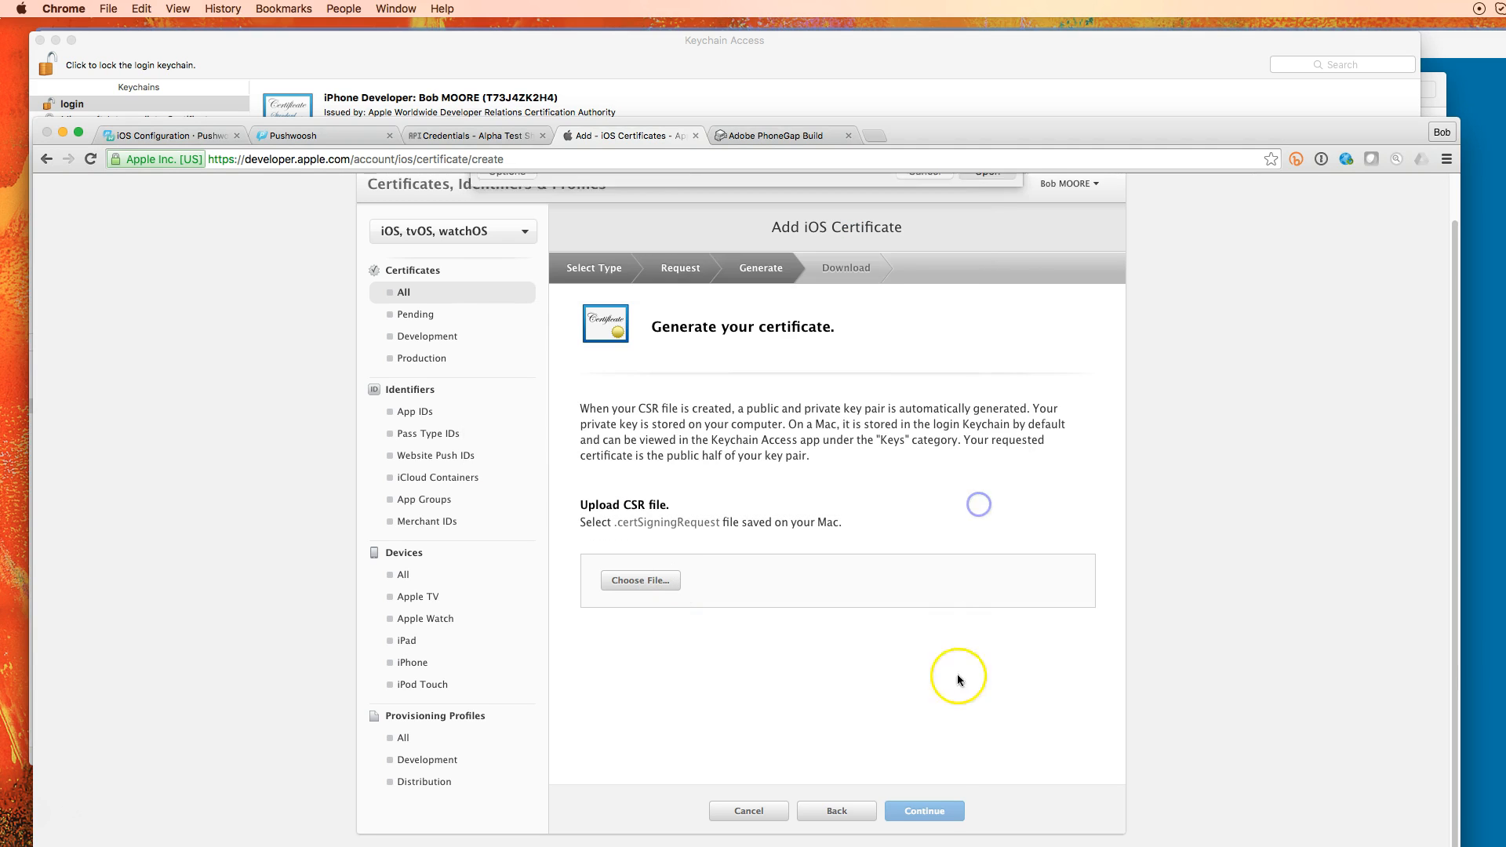
pyautogui.click(926, 810)
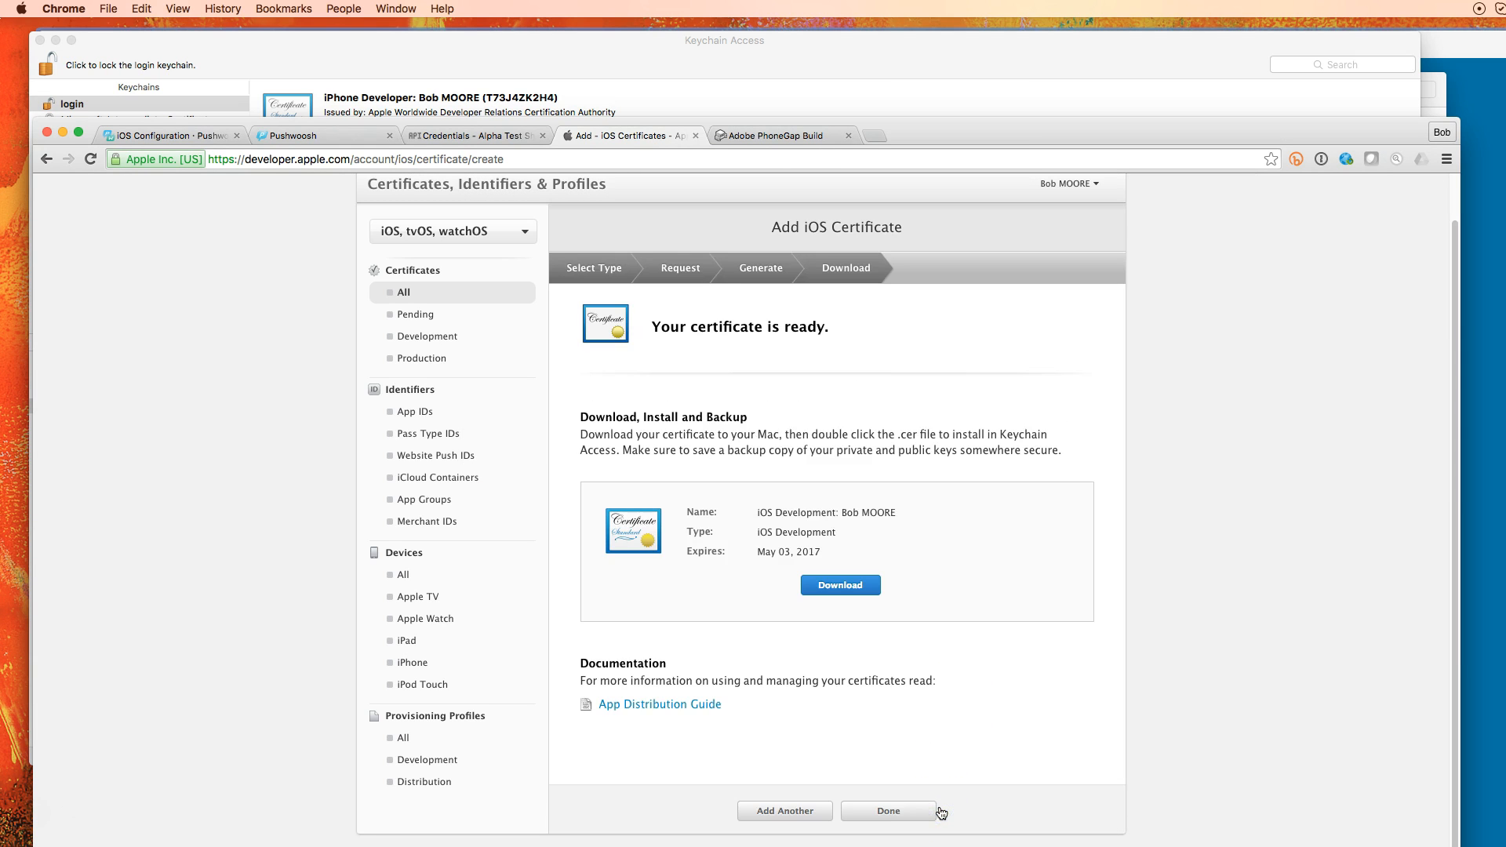
pyautogui.click(841, 585)
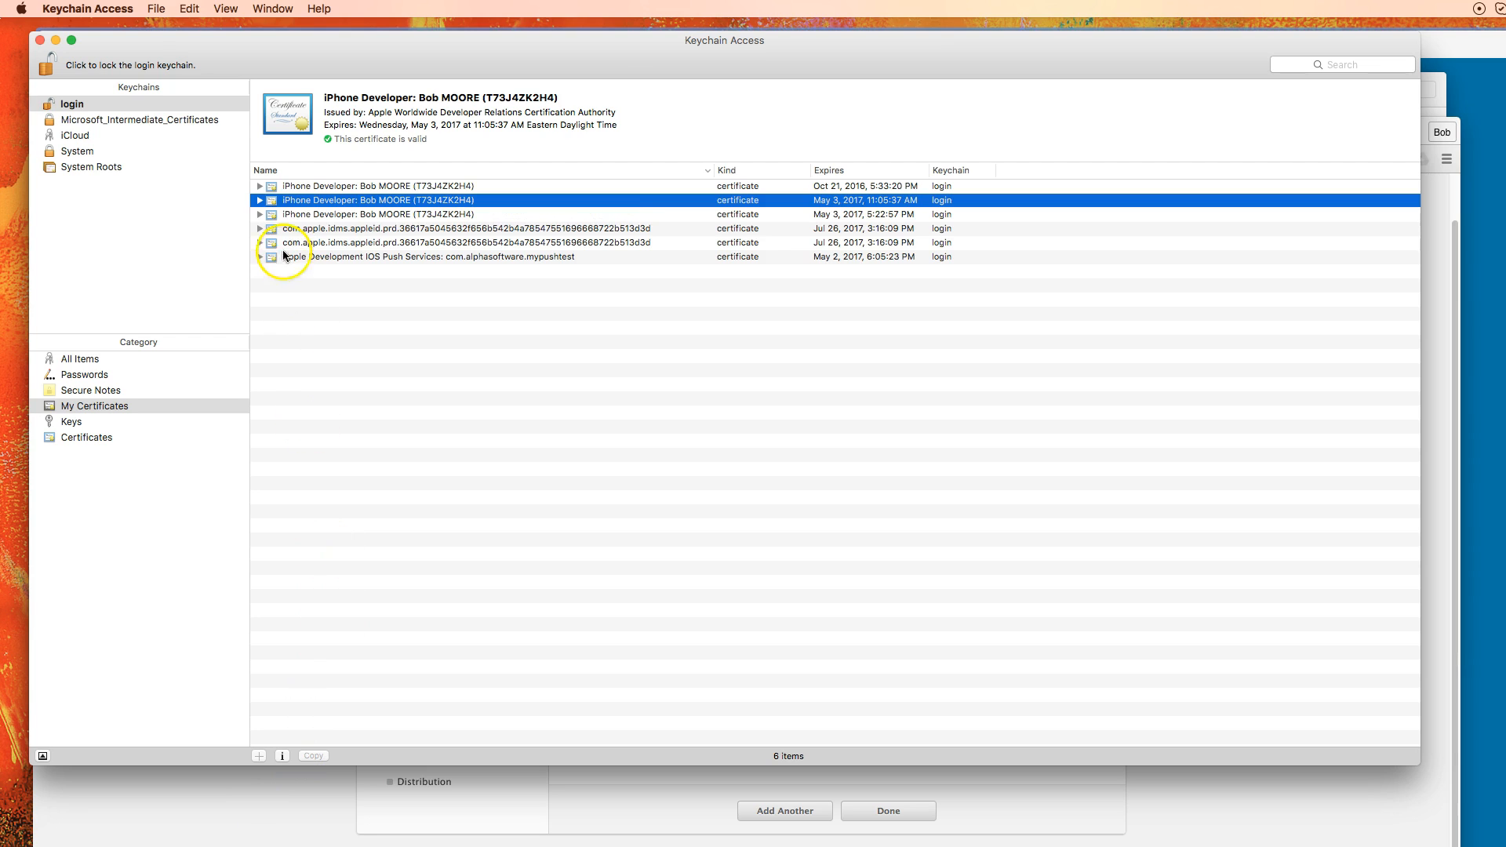
# Expand the iPhone Developer certificates in turn to find the one holding the private key
pyautogui.click(260, 201)
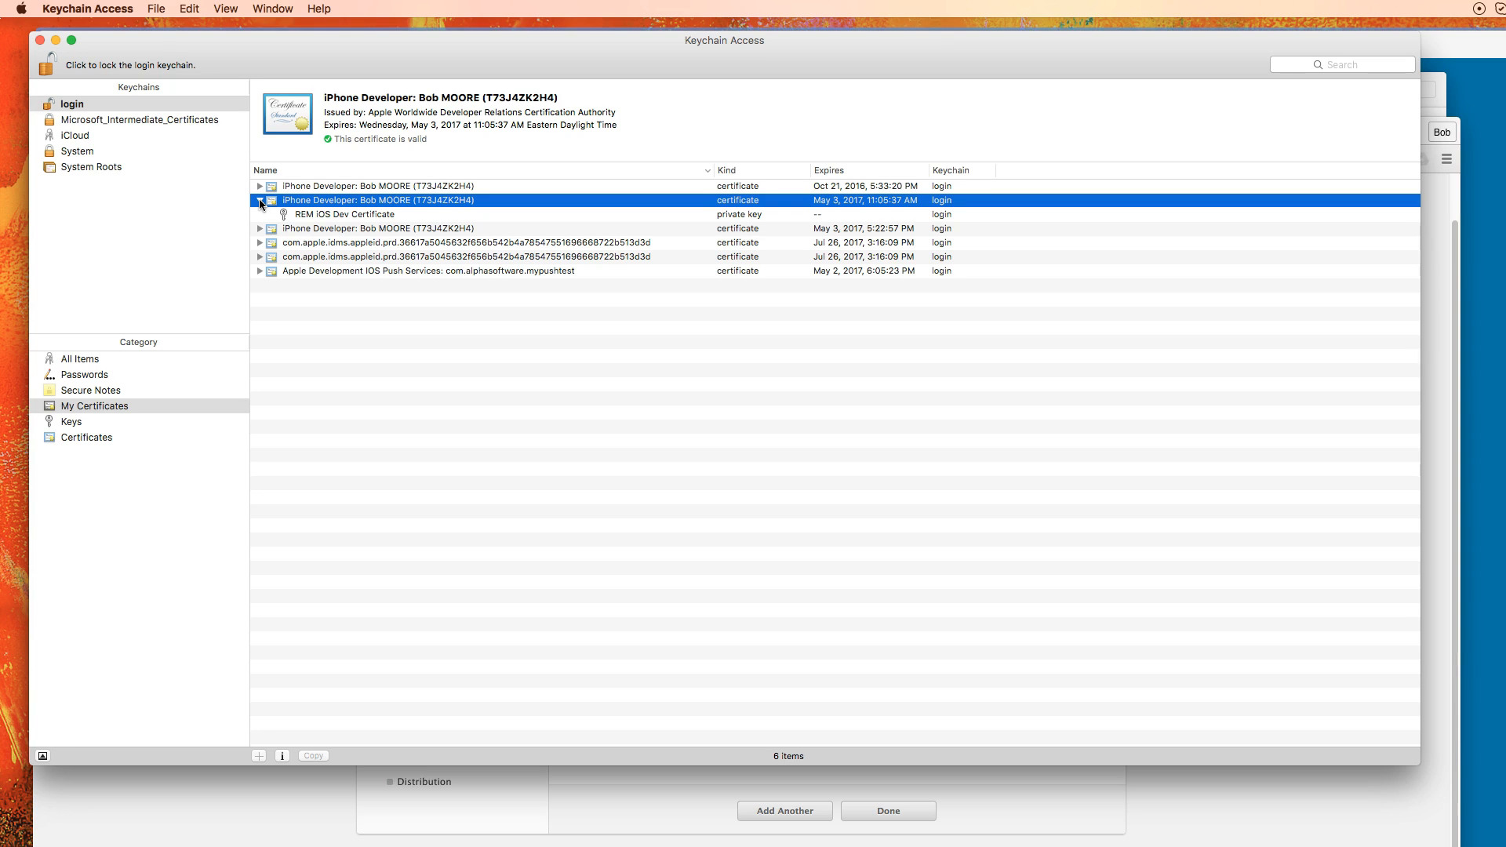
pyautogui.click(260, 201)
pyautogui.click(262, 187)
pyautogui.click(262, 187)
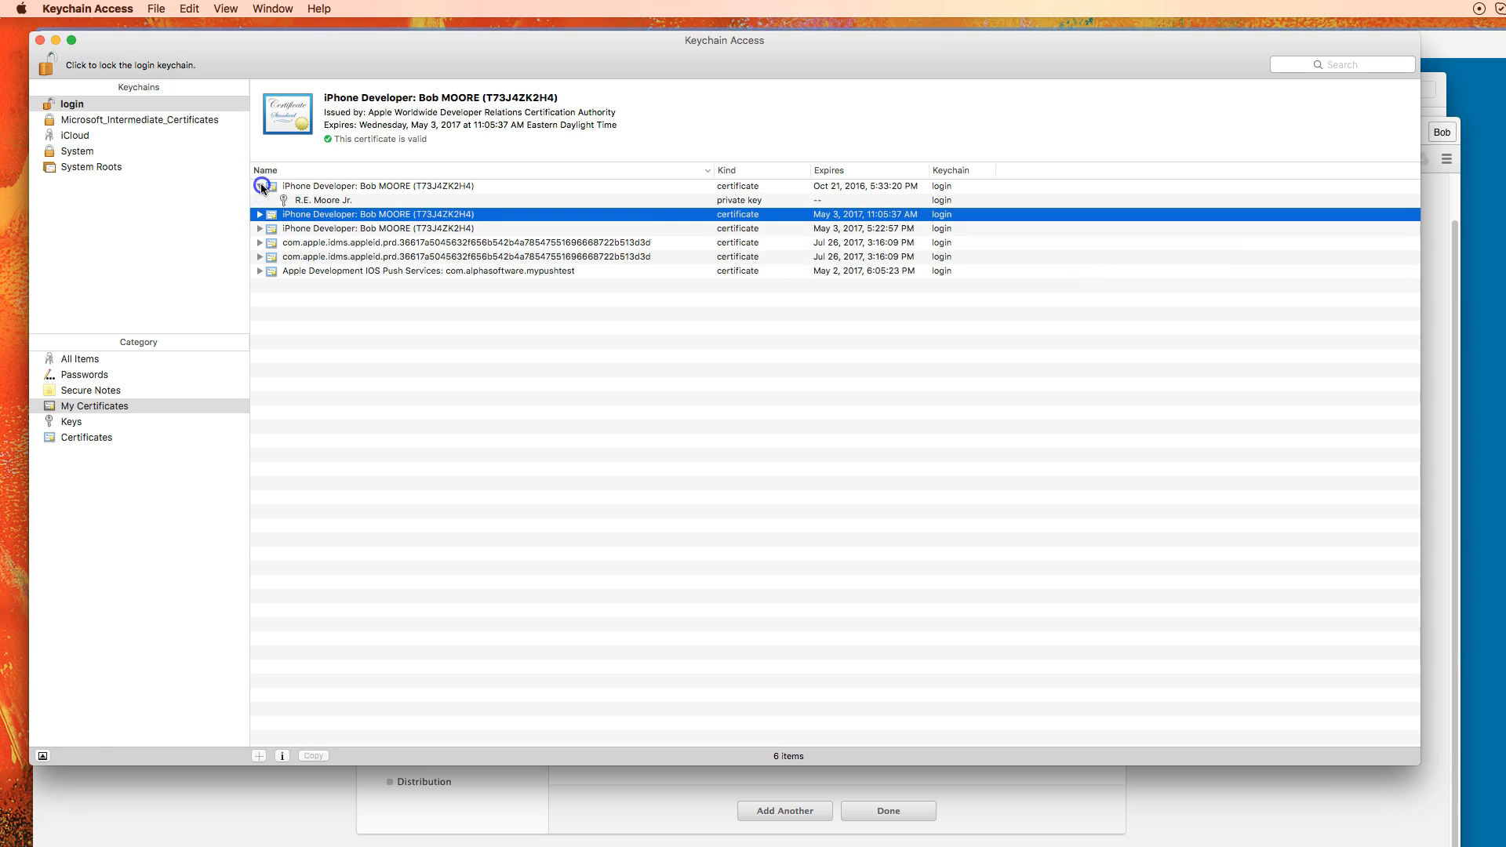
pyautogui.click(260, 201)
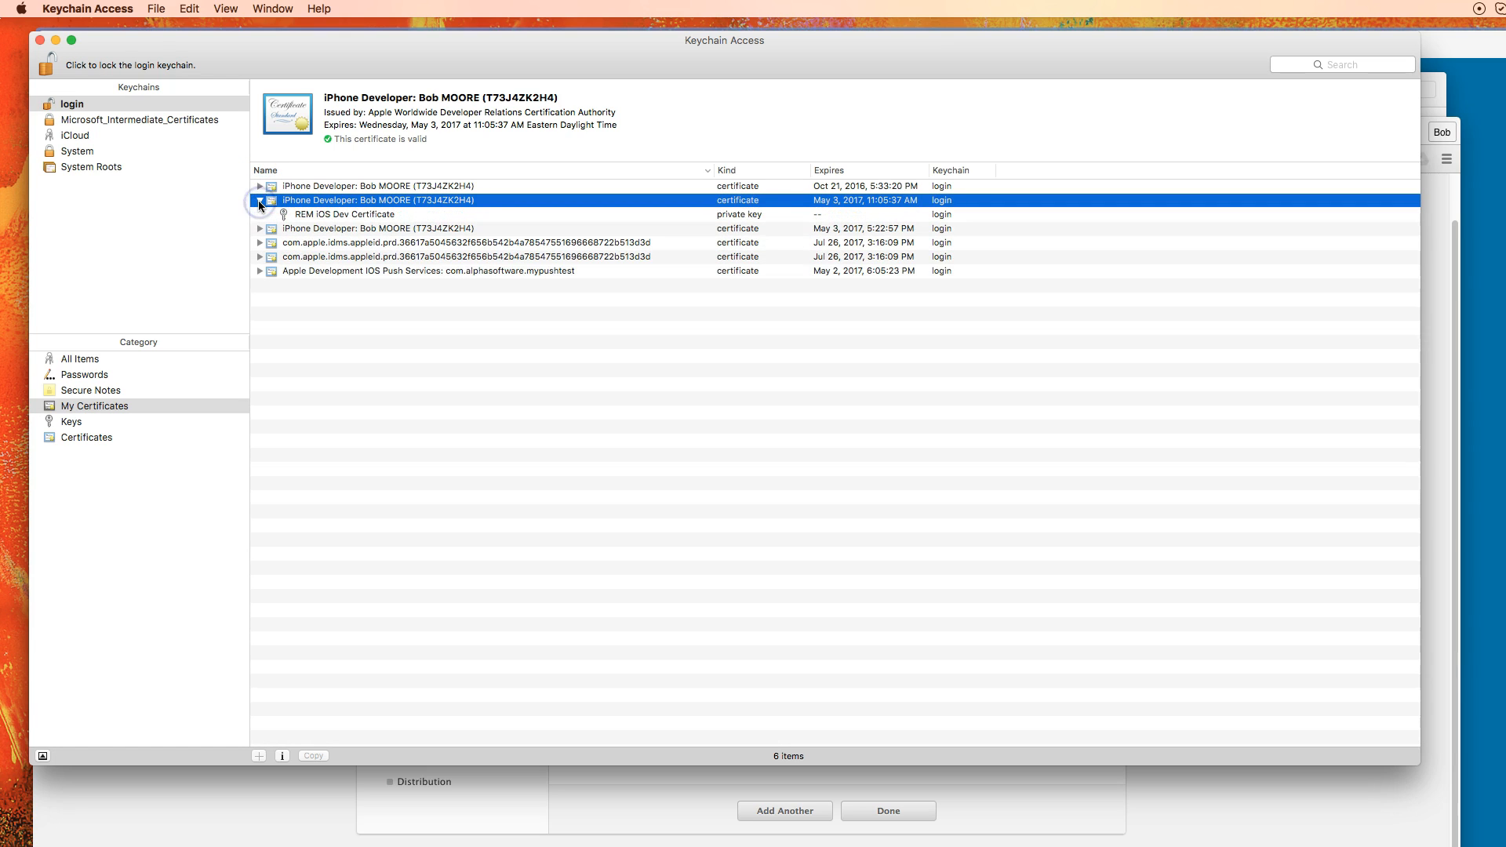
# Export the development certificate and key as Certificates.p12, protected with a password
pyautogui.click(320, 202)
pyautogui.rightClick(323, 205)
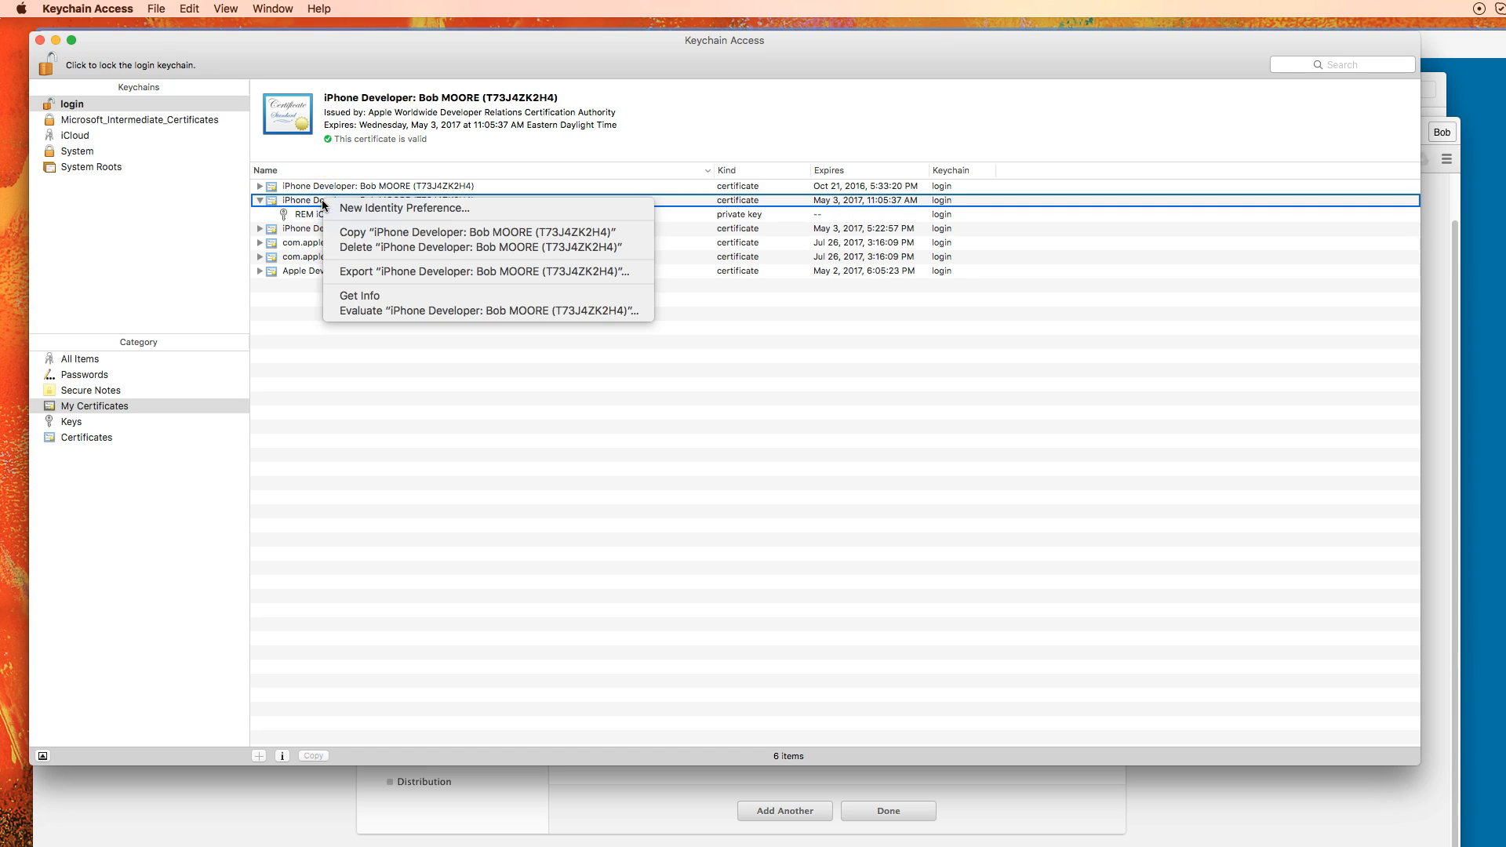
pyautogui.click(345, 272)
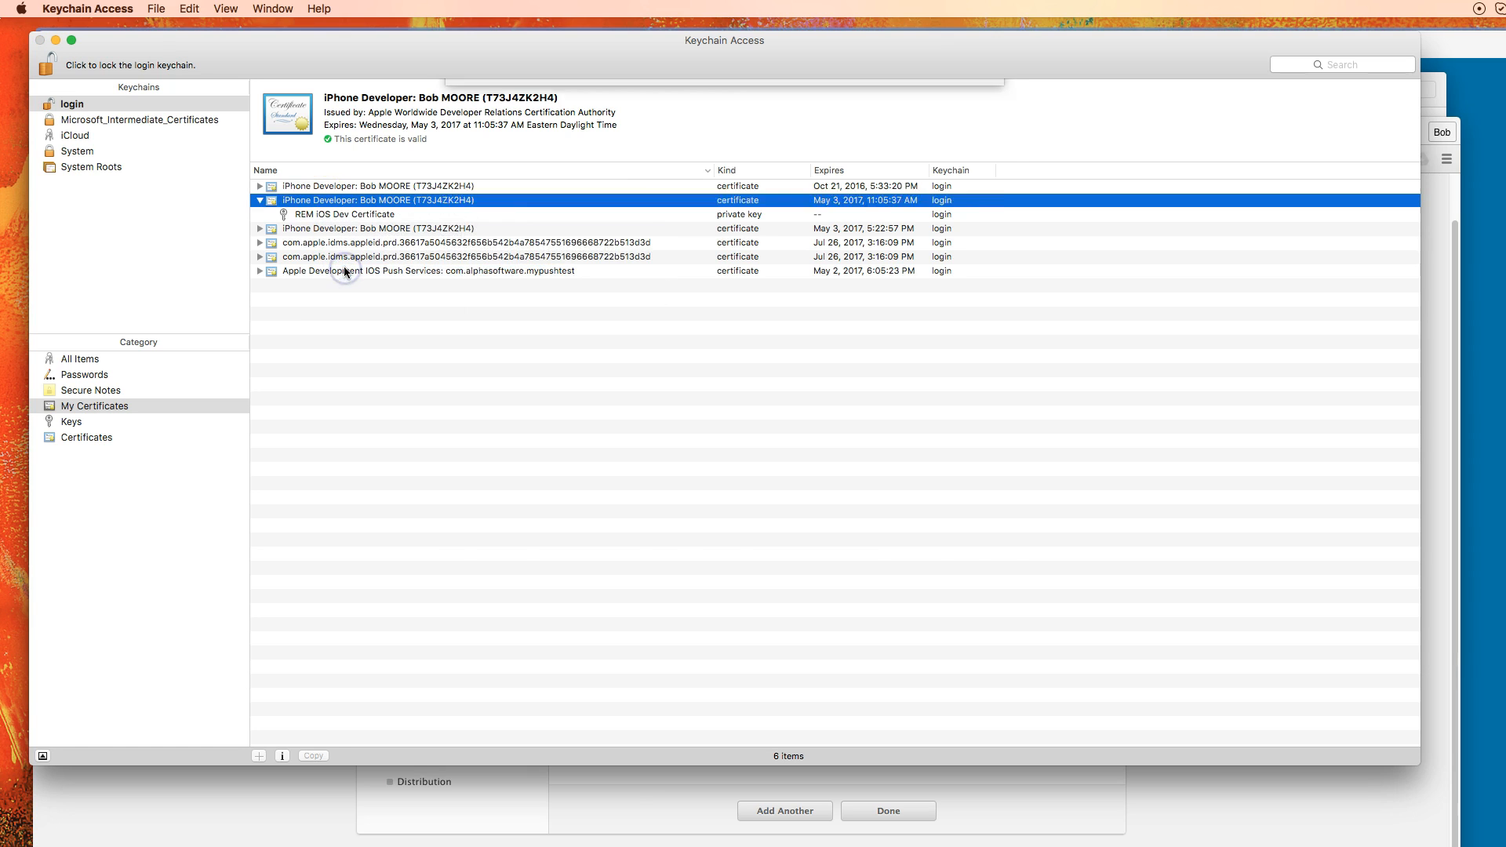
pyautogui.click(958, 575)
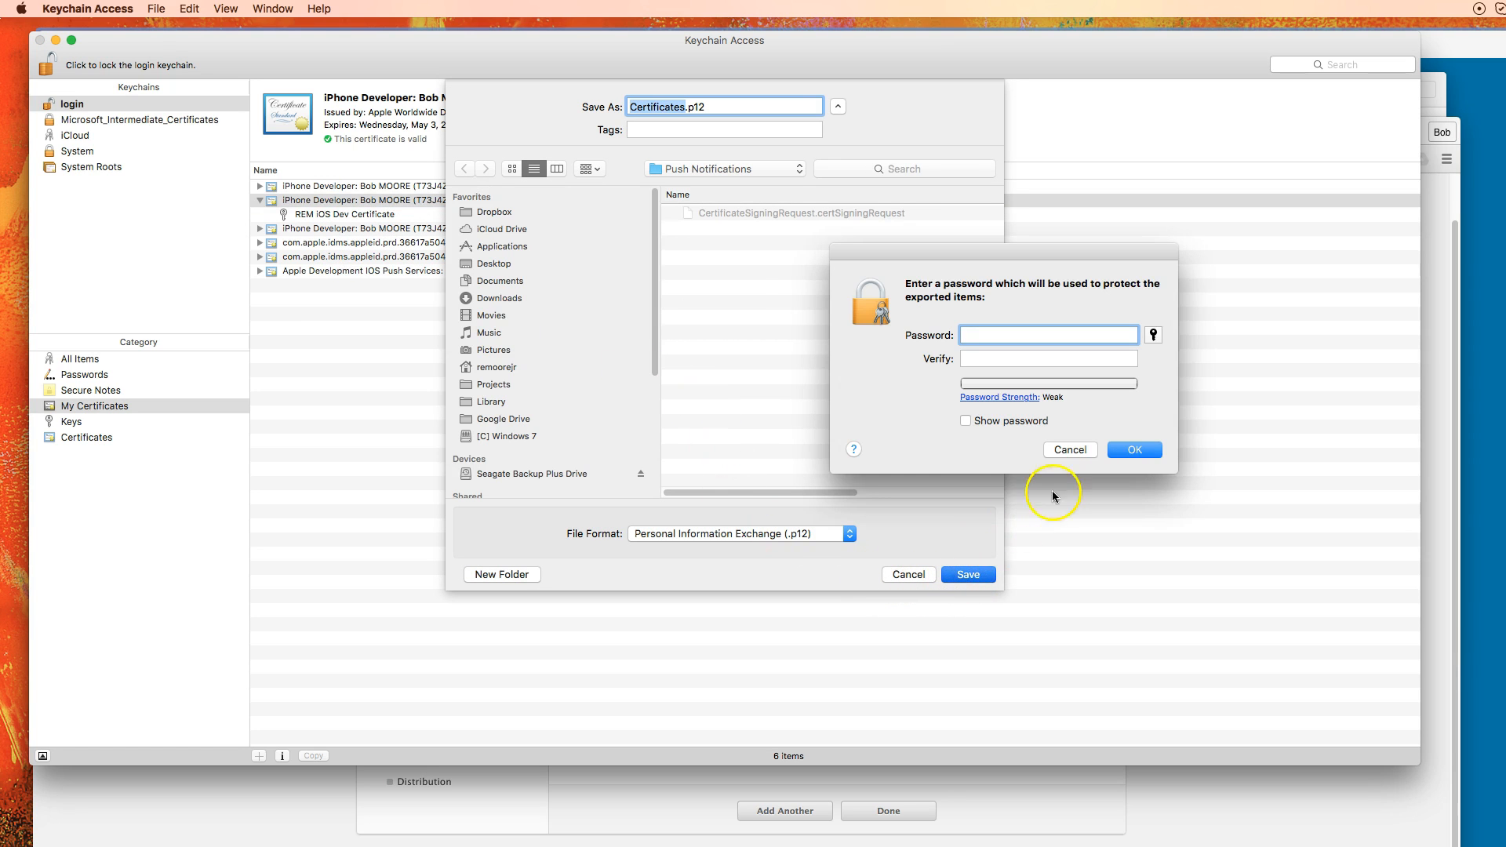
pyautogui.click(999, 337)
pyautogui.write('1234567')
pyautogui.click(1017, 360)
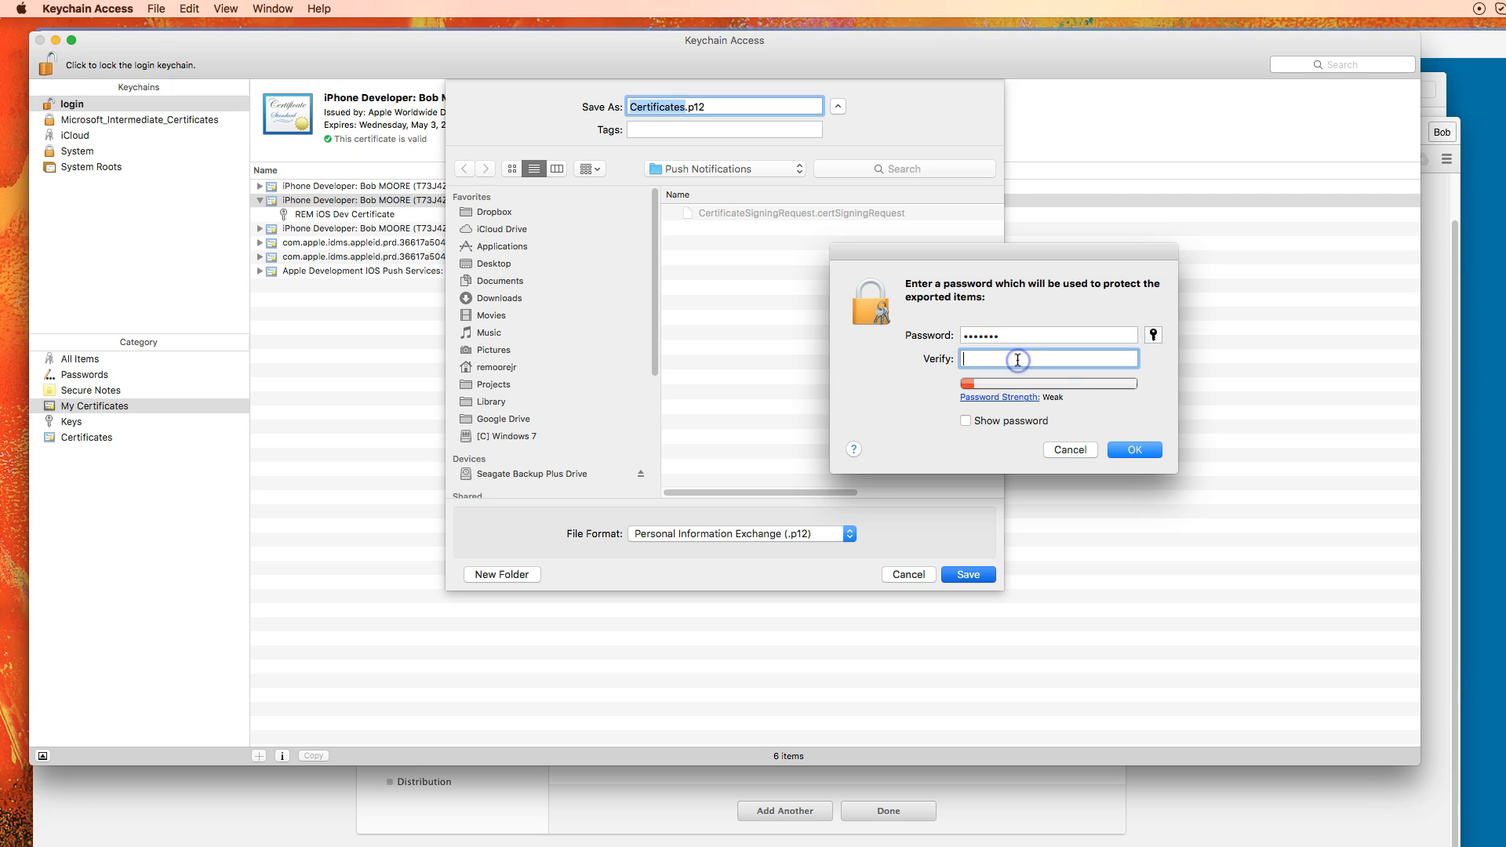
pyautogui.write('1234567')
pyautogui.click(1141, 451)
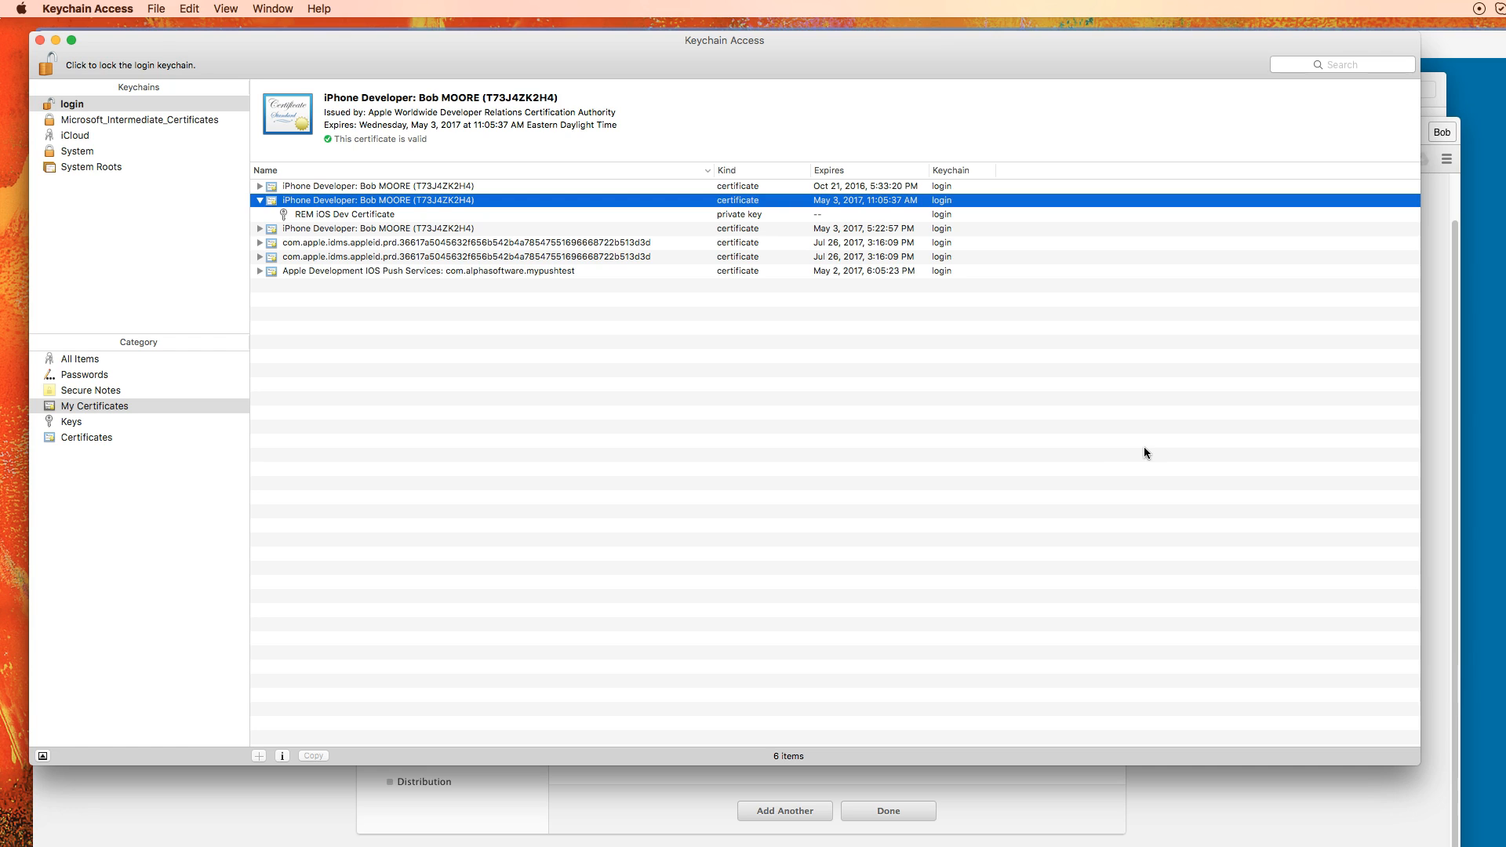
# Back in Chrome, list all iOS provisioning profiles: Alpha Test Shell Development and rem development
pyautogui.click(47, 819)
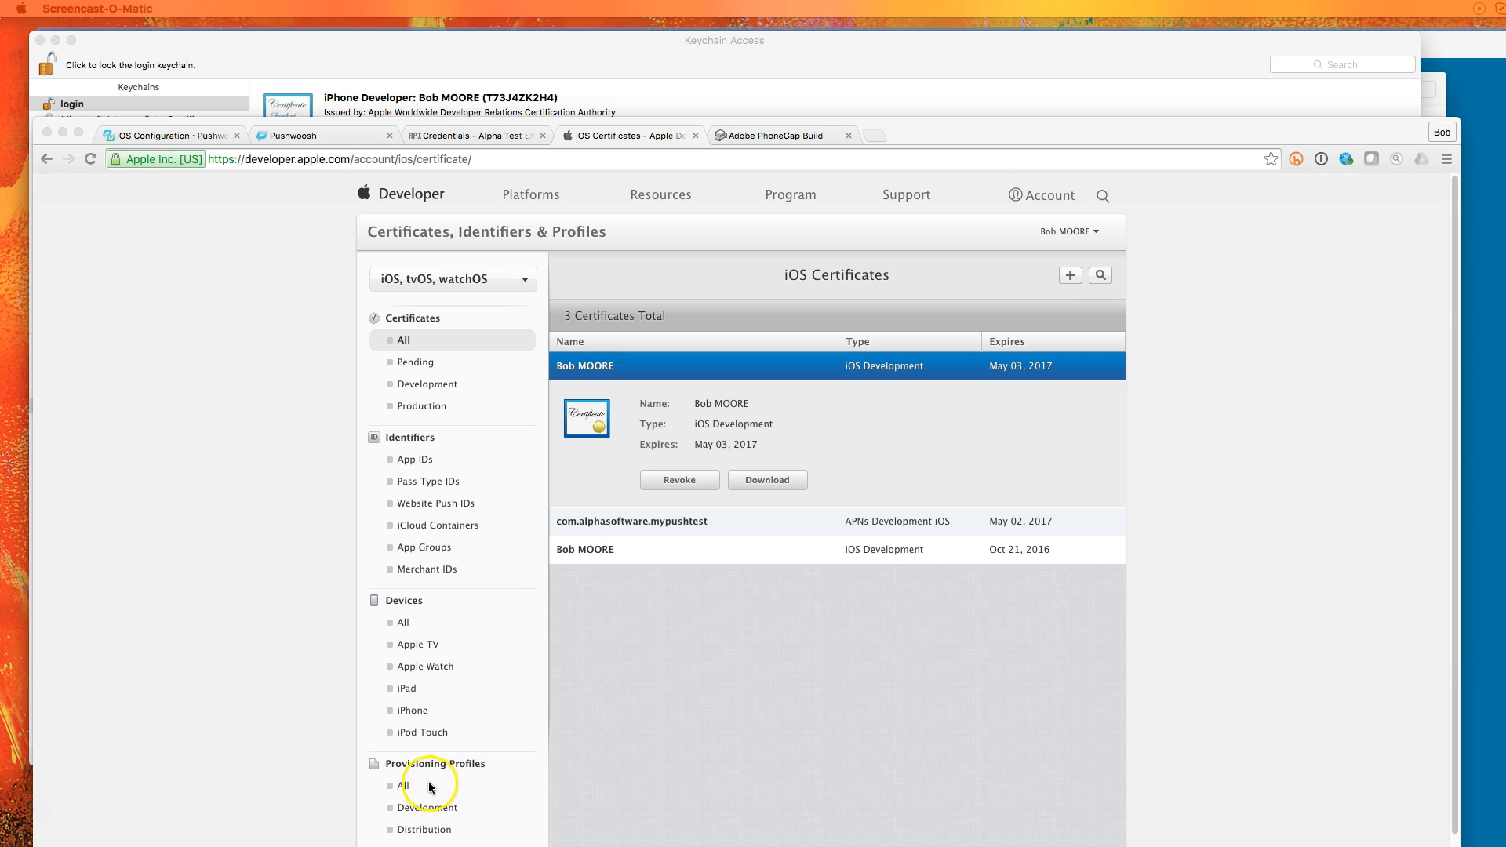
pyautogui.click(406, 788)
pyautogui.click(408, 789)
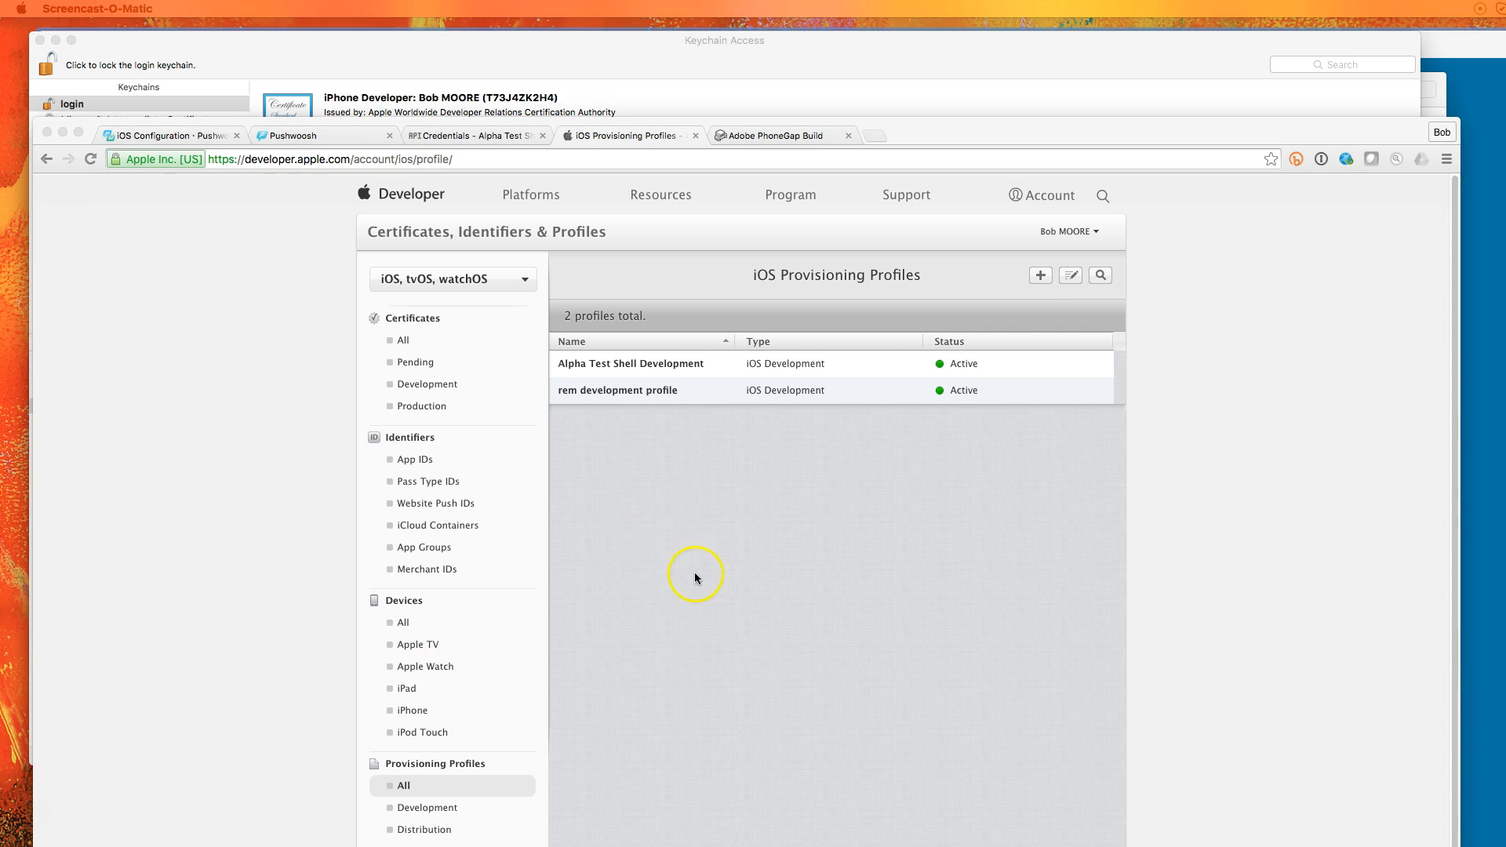
# List the 7 registered devices, then bring iTunes' iPhone 6 summary to the front
pyautogui.click(404, 625)
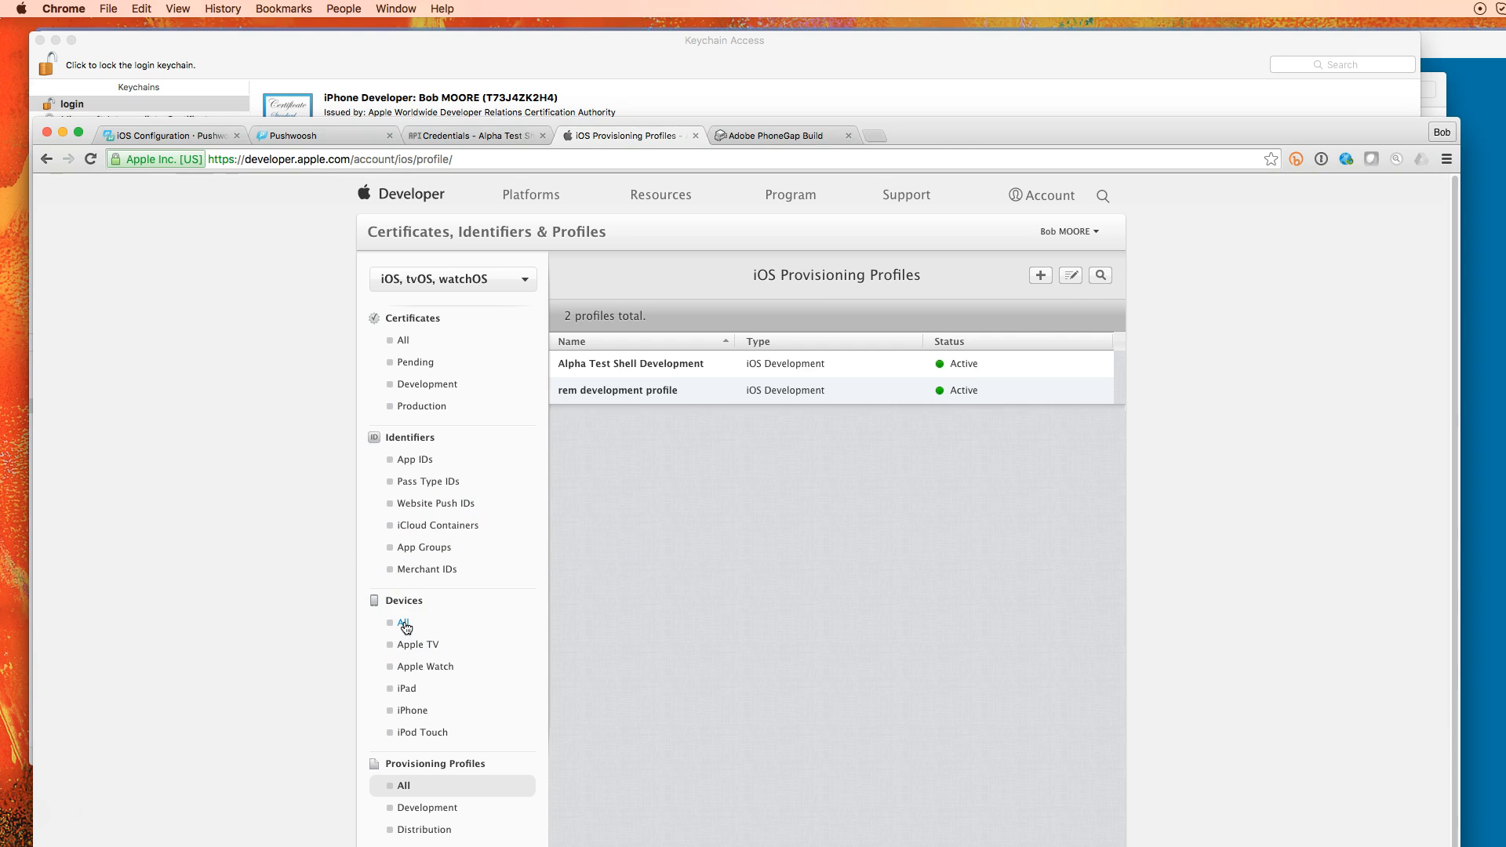
pyautogui.click(404, 624)
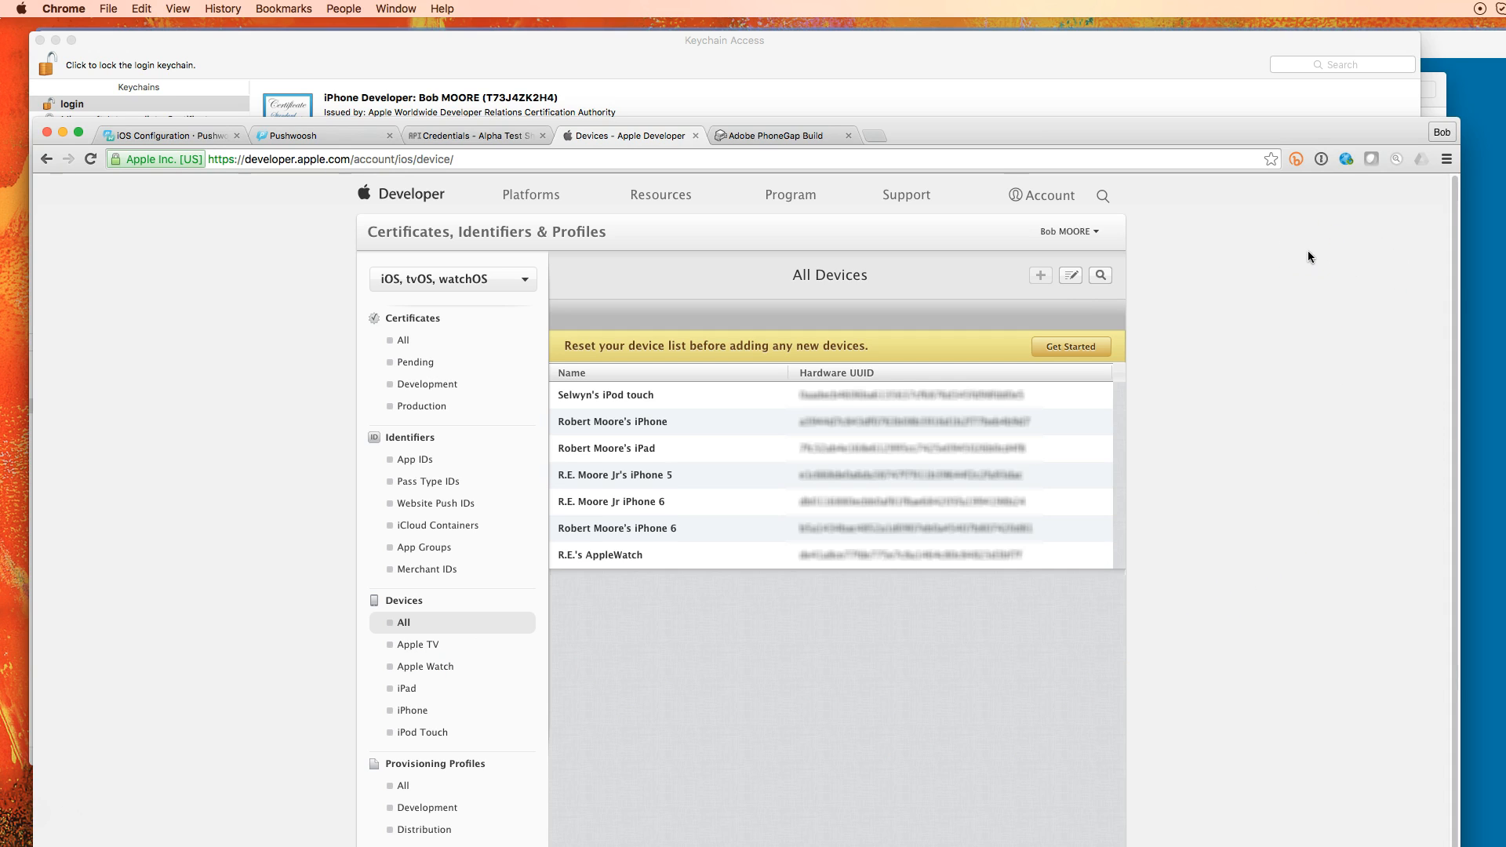
pyautogui.click(1440, 102)
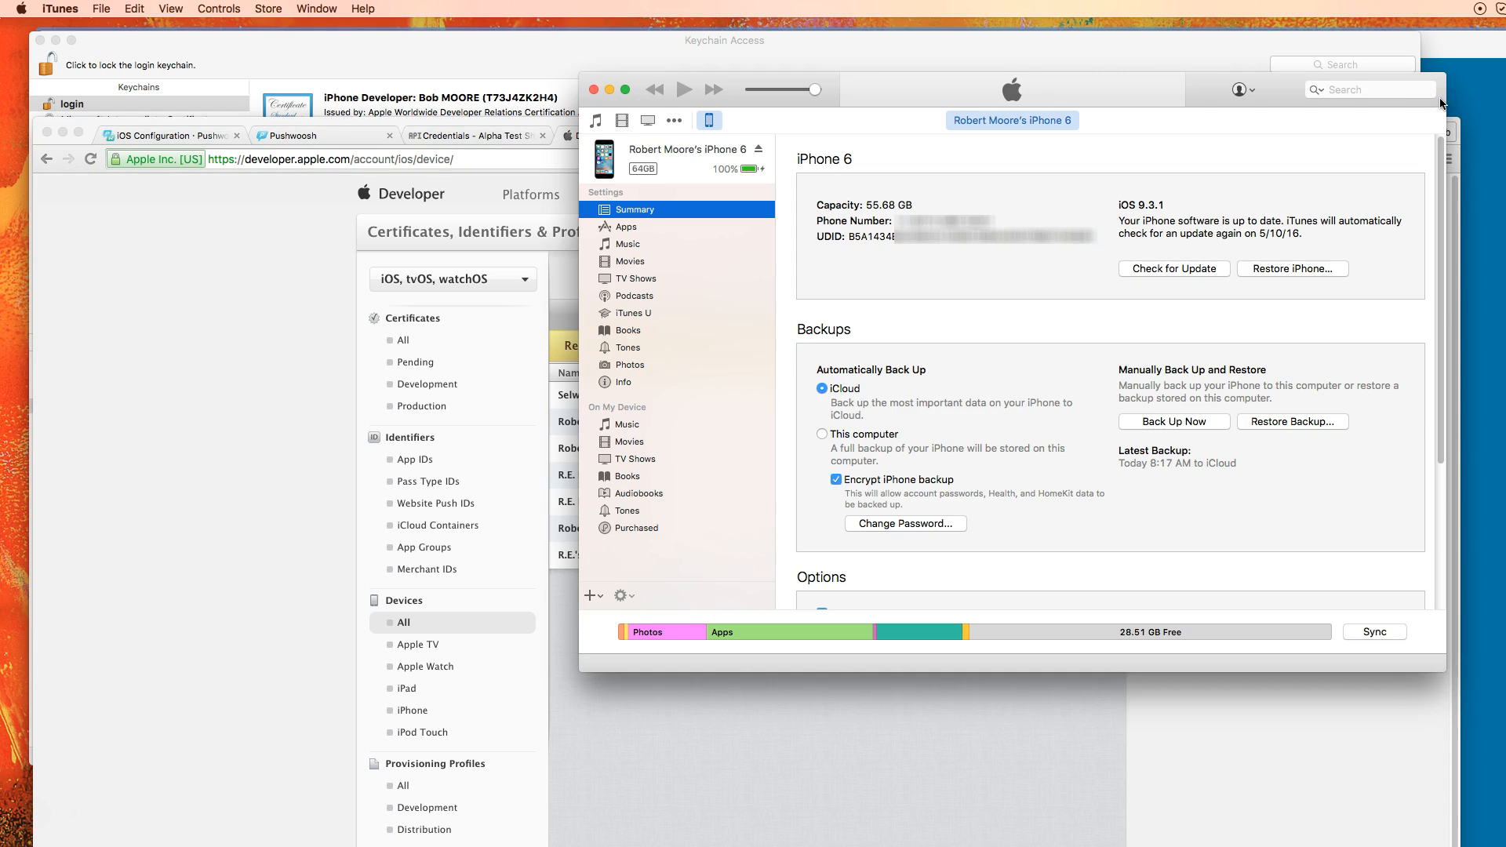
# Cycle the iPhone 6 identifier to its UDID, then return to the browser's All Devices list
pyautogui.click(912, 238)
pyautogui.click(912, 238)
pyautogui.click(913, 238)
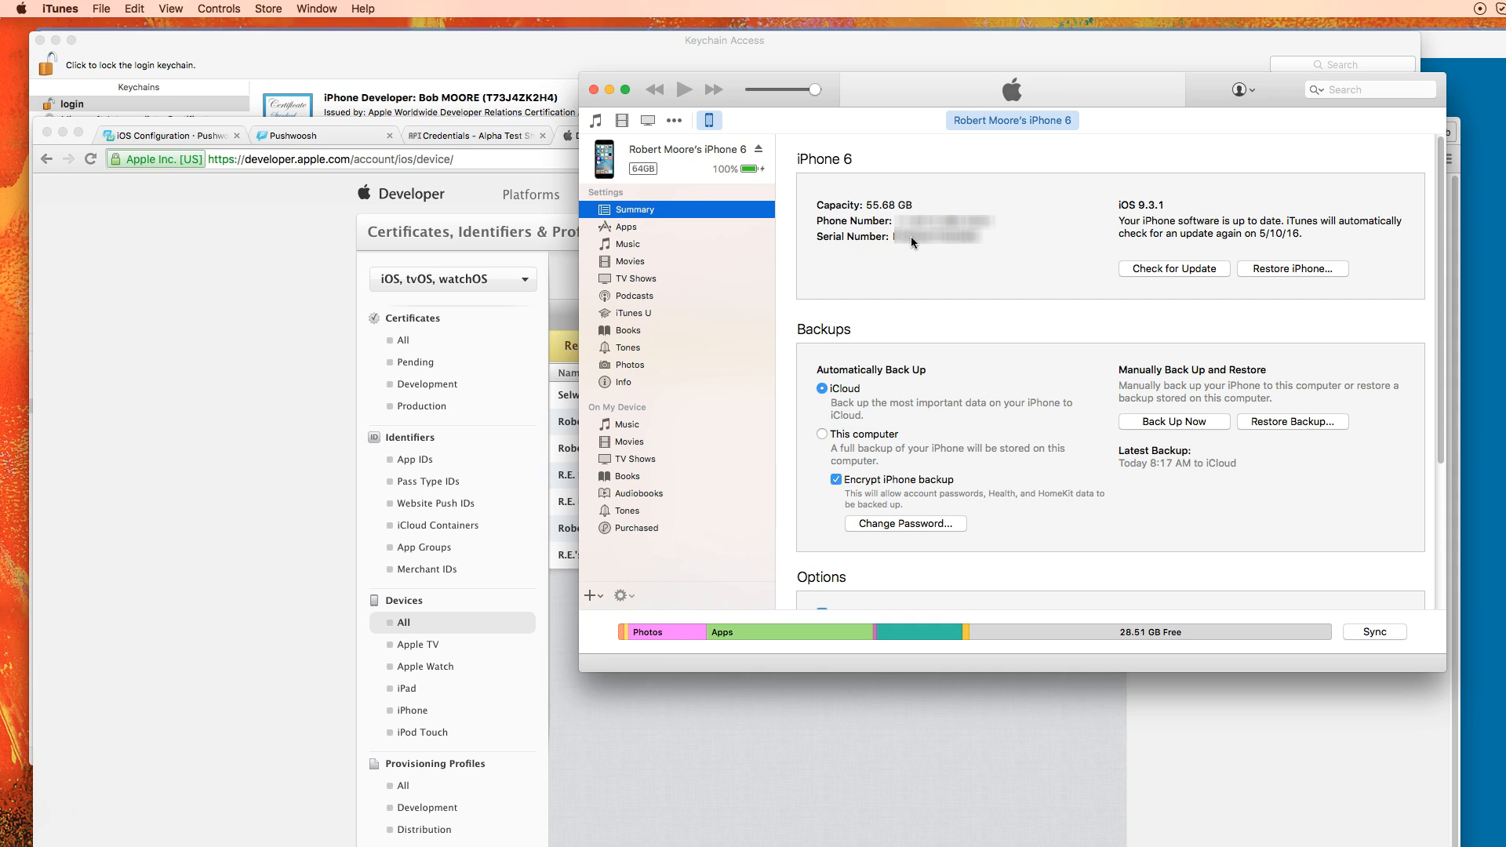
pyautogui.click(911, 237)
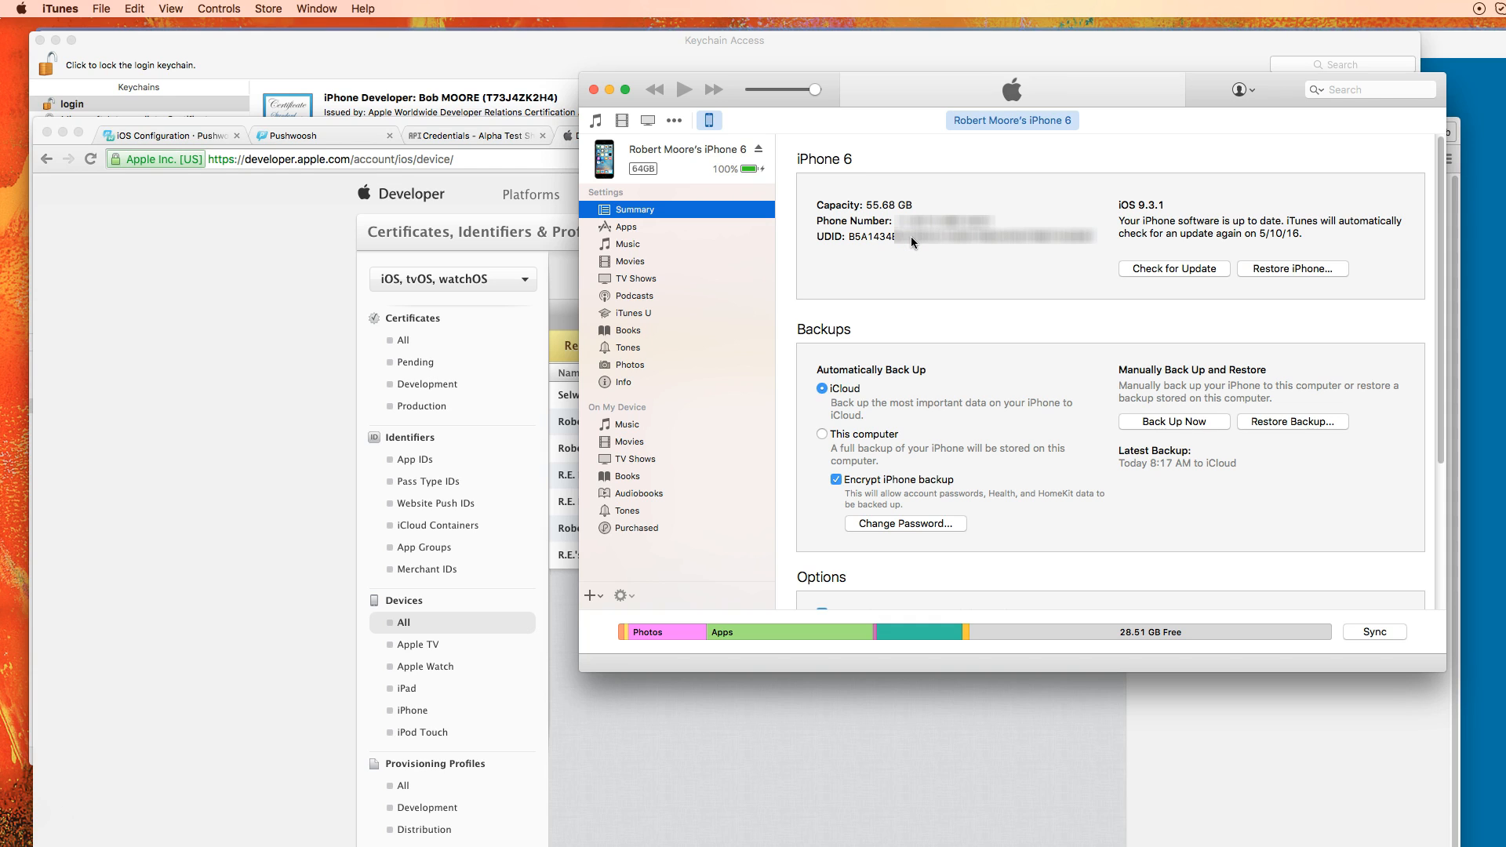
pyautogui.click(899, 769)
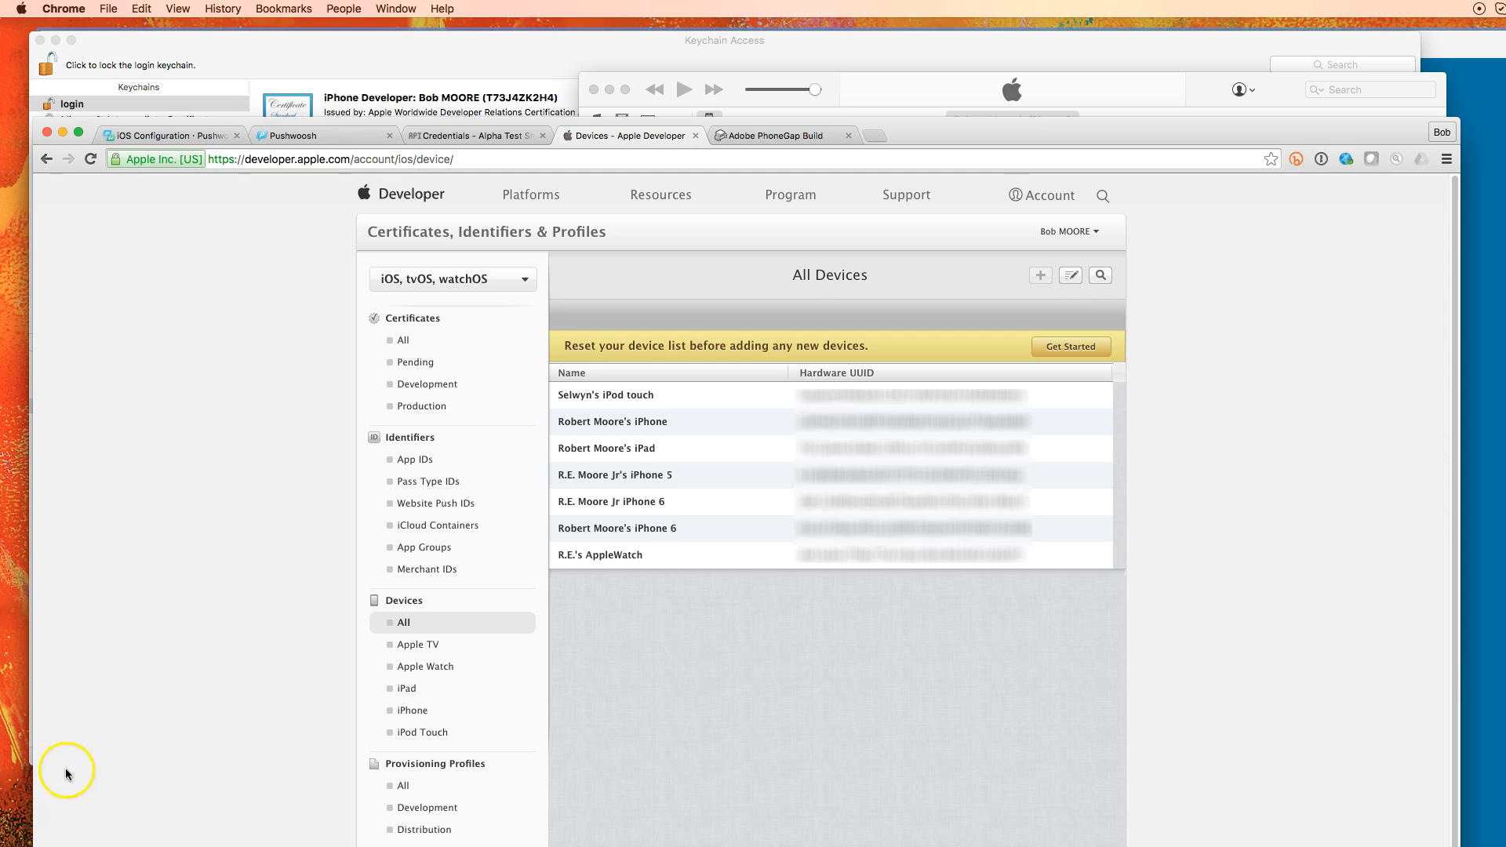
pyautogui.click(40, 818)
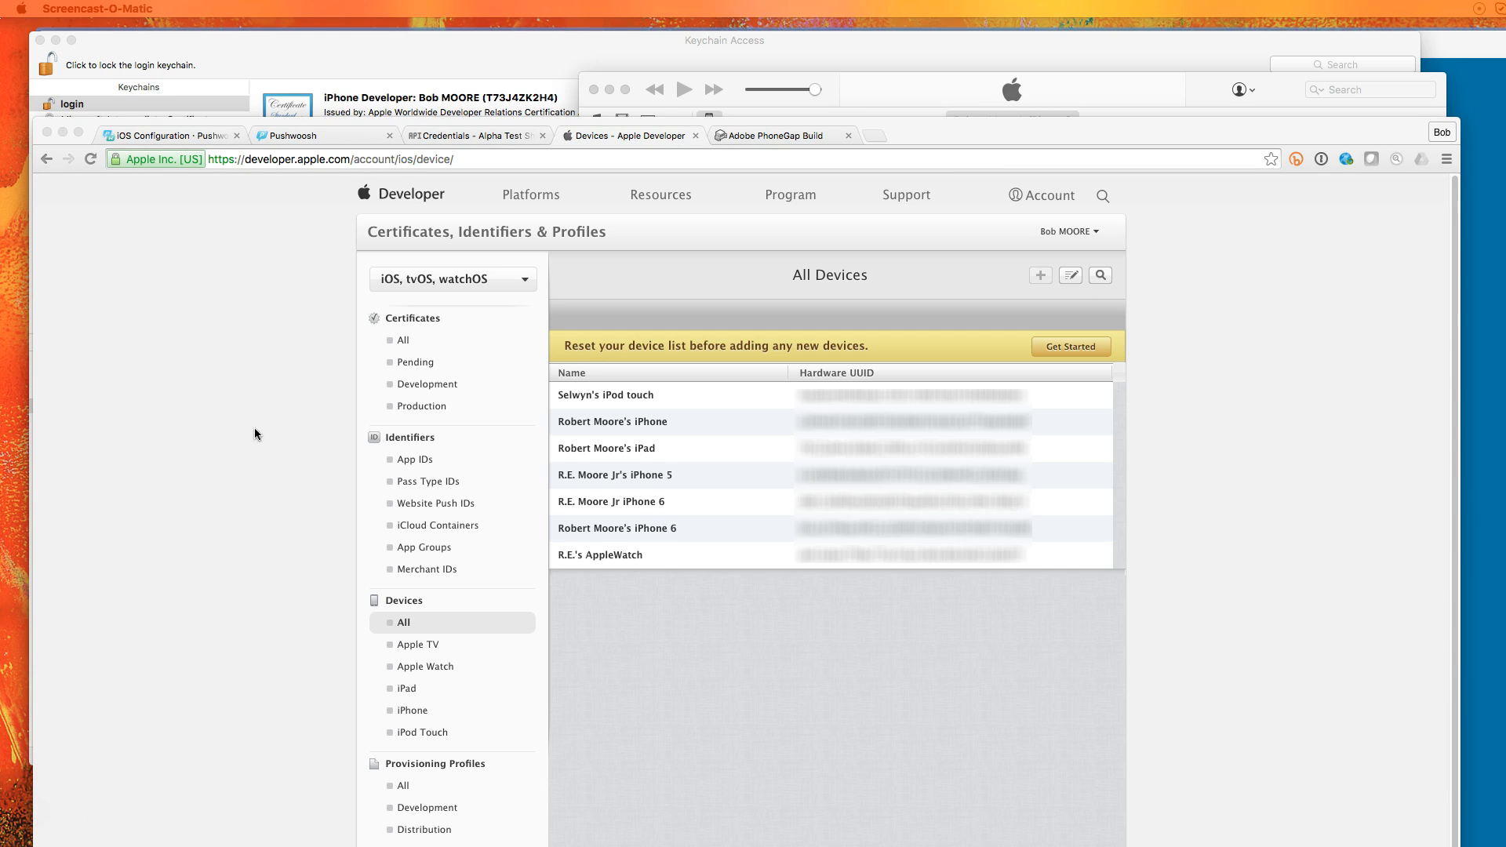
# Start a new iOS App Development provisioning profile from the Development profiles list
pyautogui.click(408, 788)
pyautogui.click(415, 808)
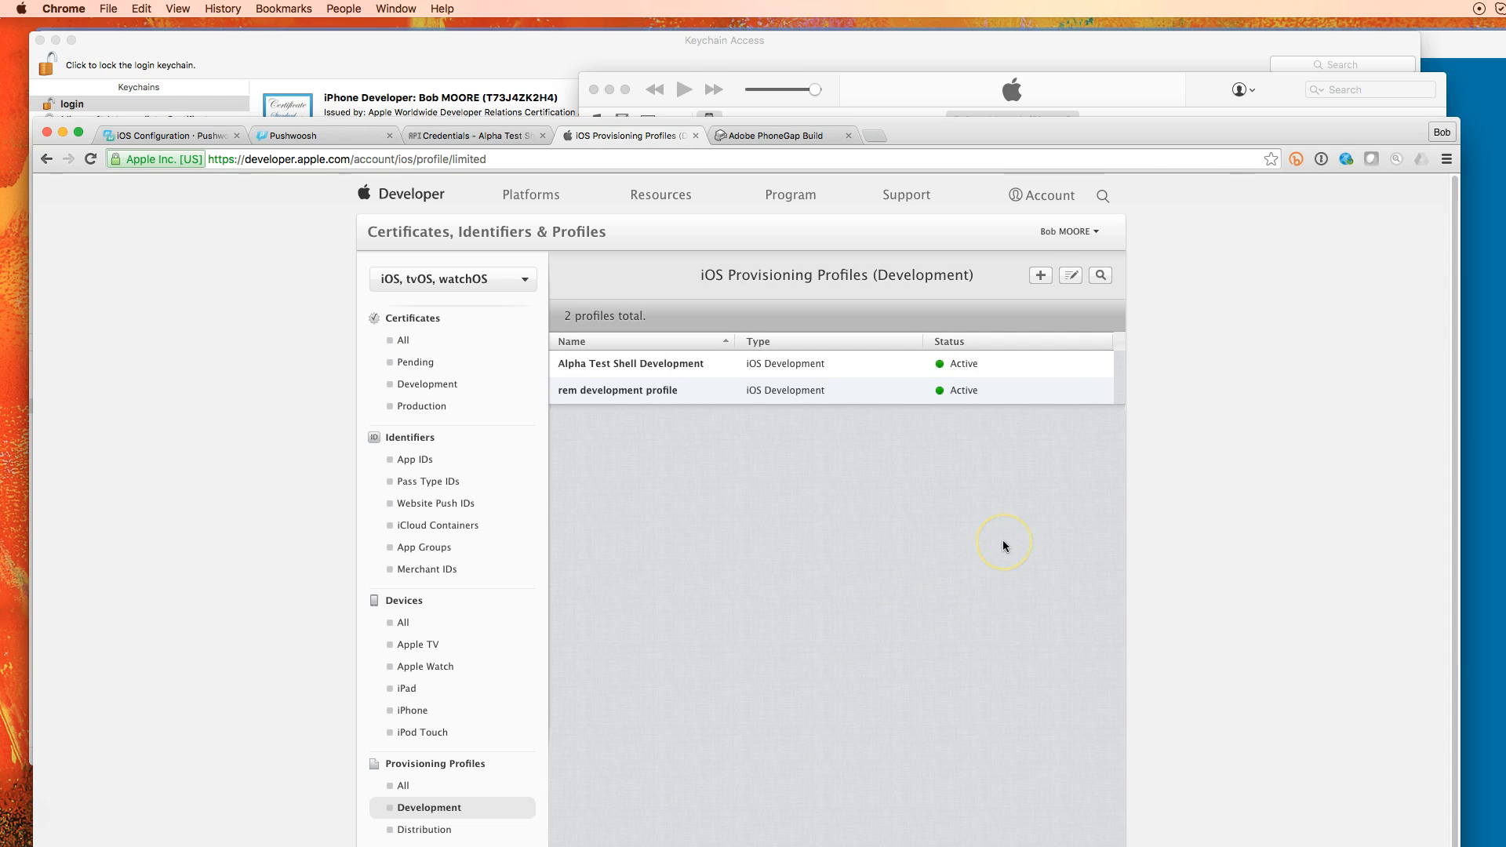
pyautogui.click(1042, 276)
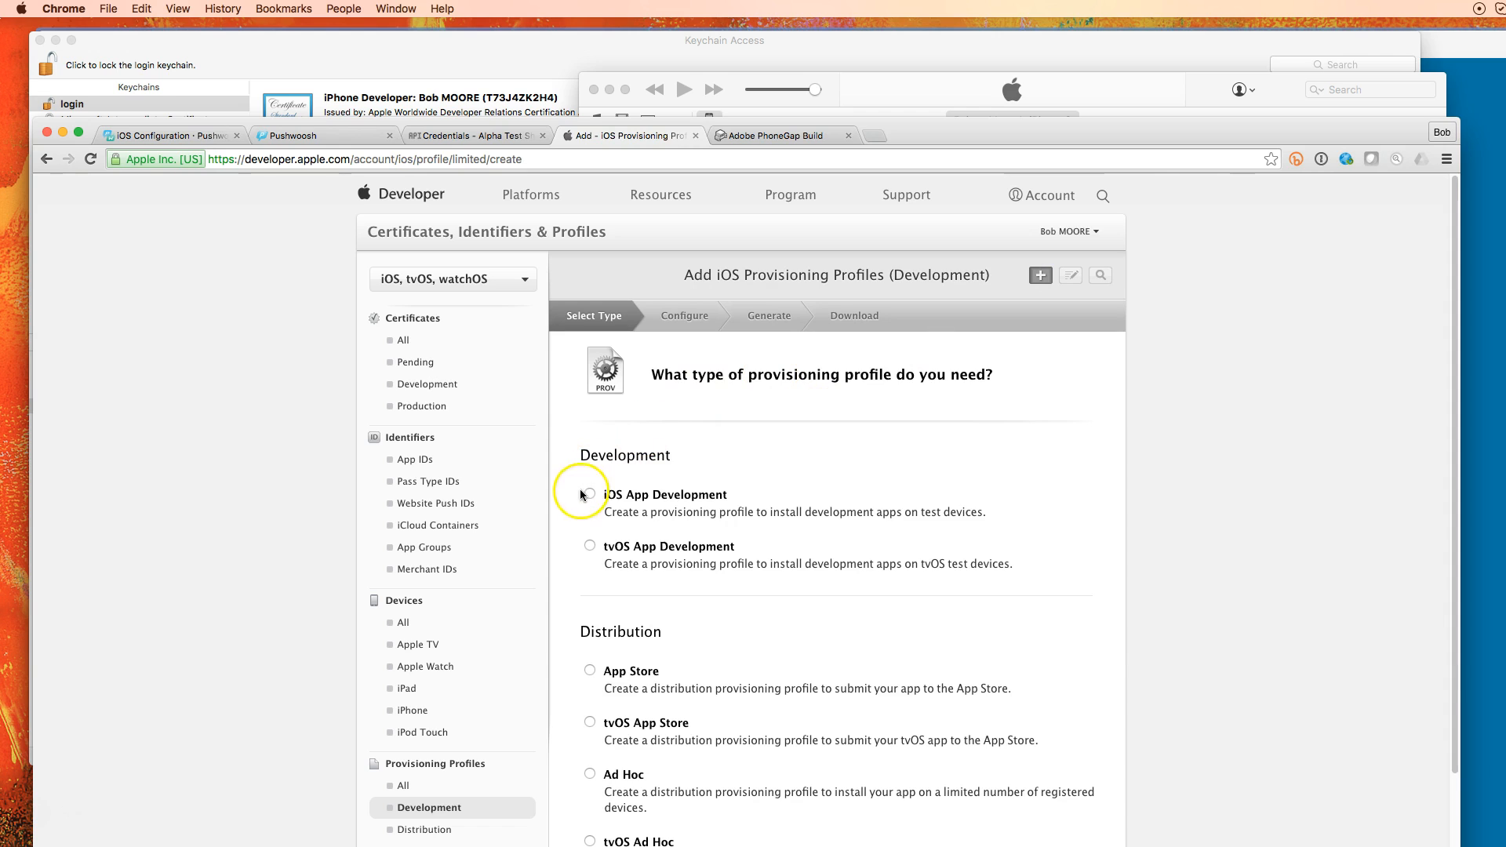
pyautogui.click(591, 492)
pyautogui.scroll(-1, 966, 507)
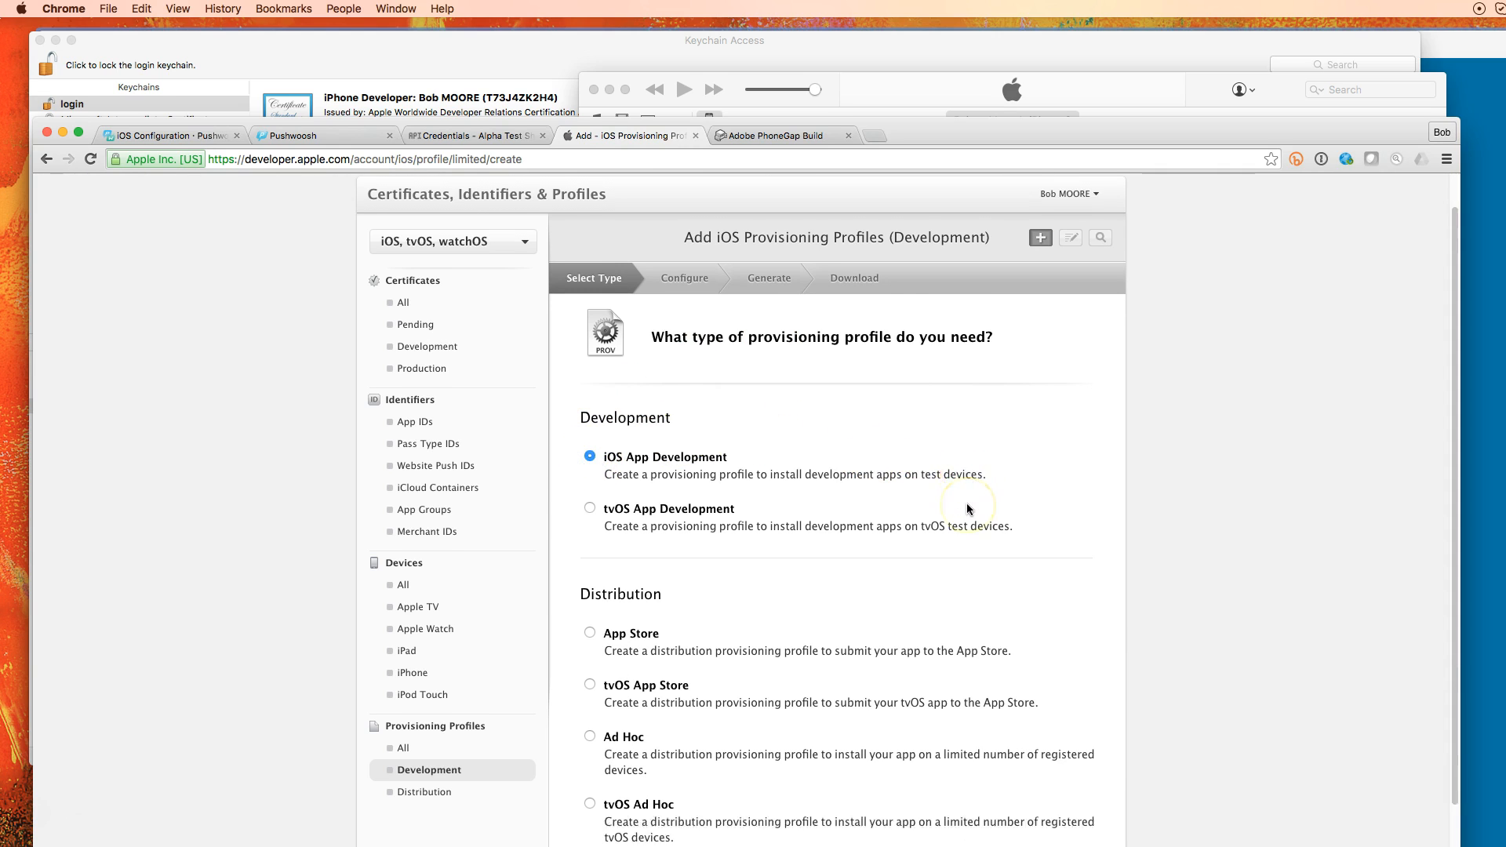
pyautogui.scroll(-3, 966, 509)
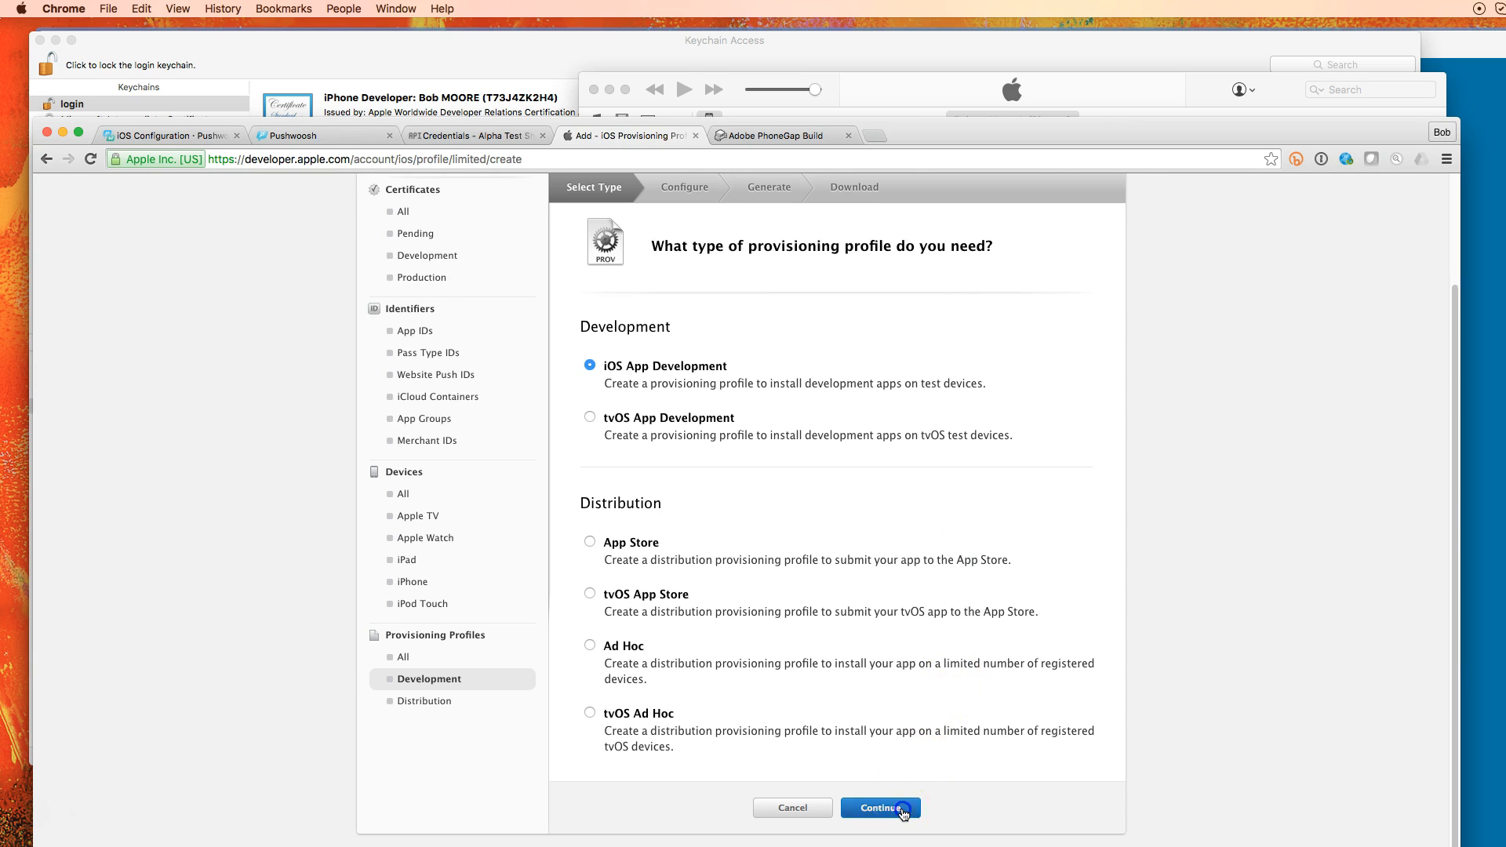
pyautogui.click(902, 809)
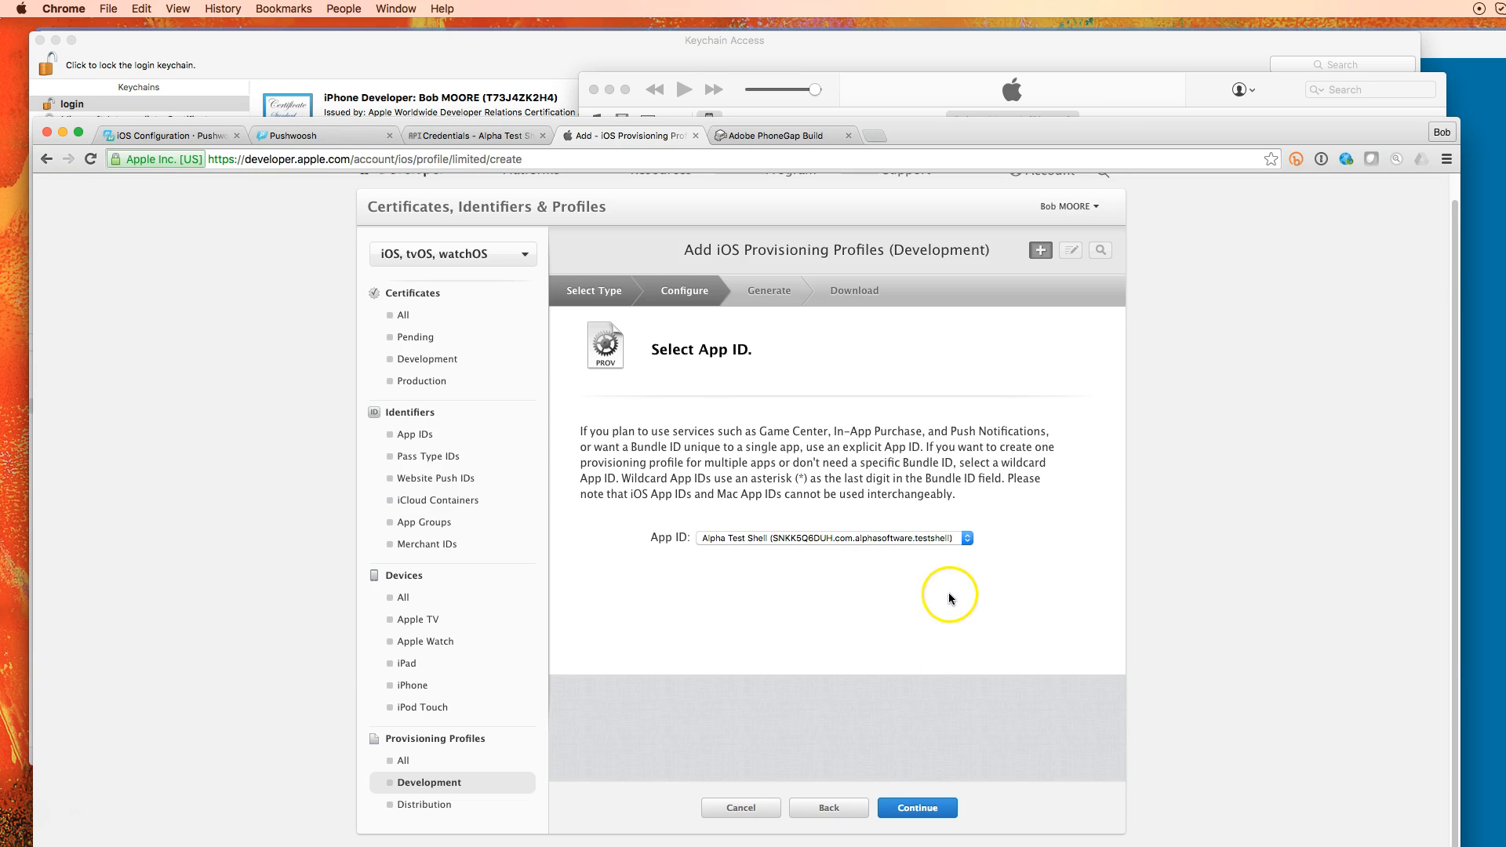
# Choose the My Push Test App ID and include both iOS Development certificates
pyautogui.click(967, 539)
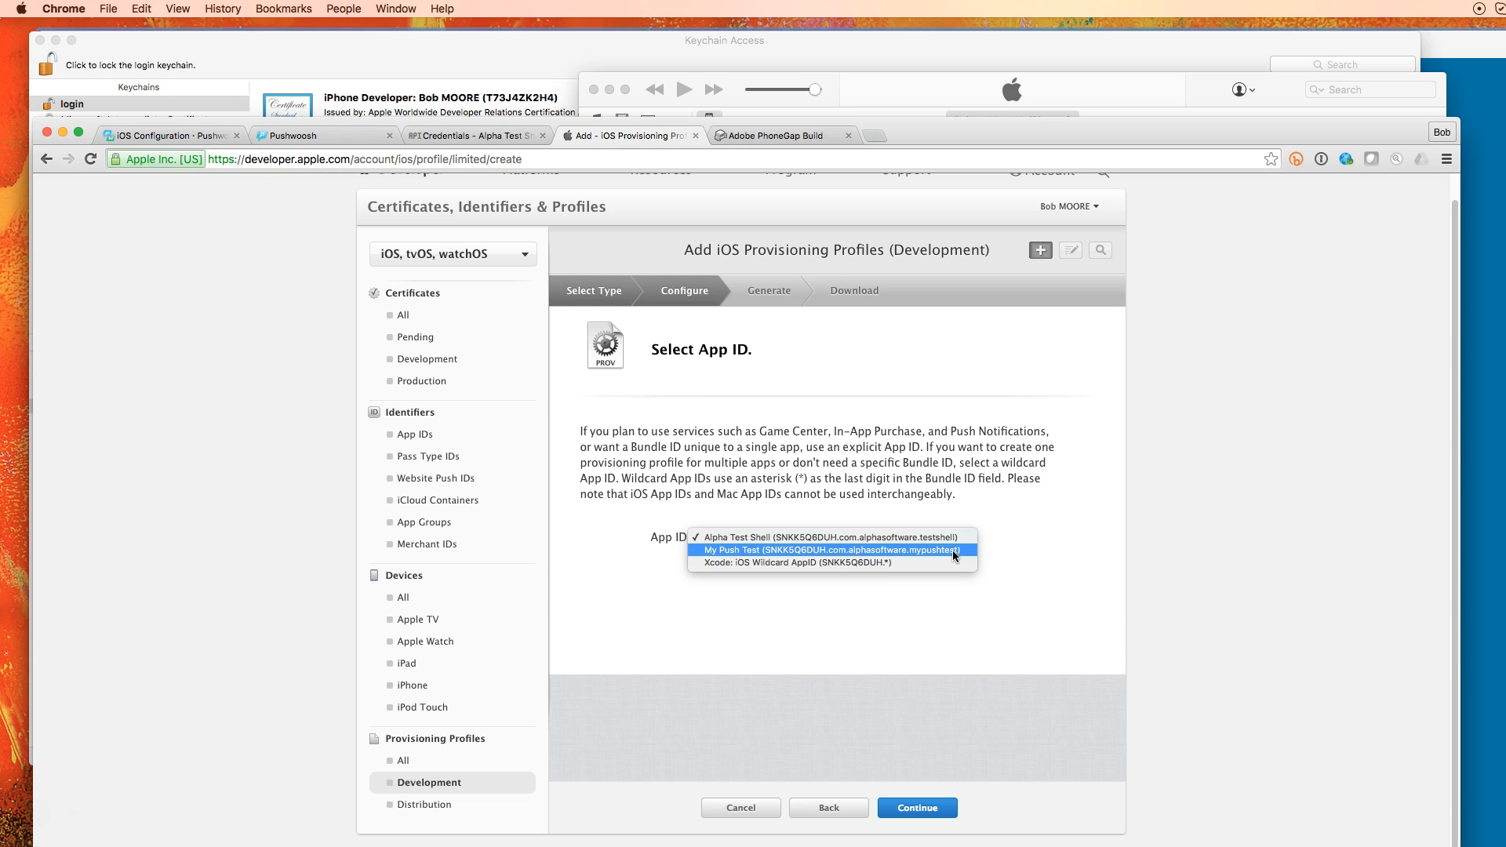
pyautogui.click(952, 551)
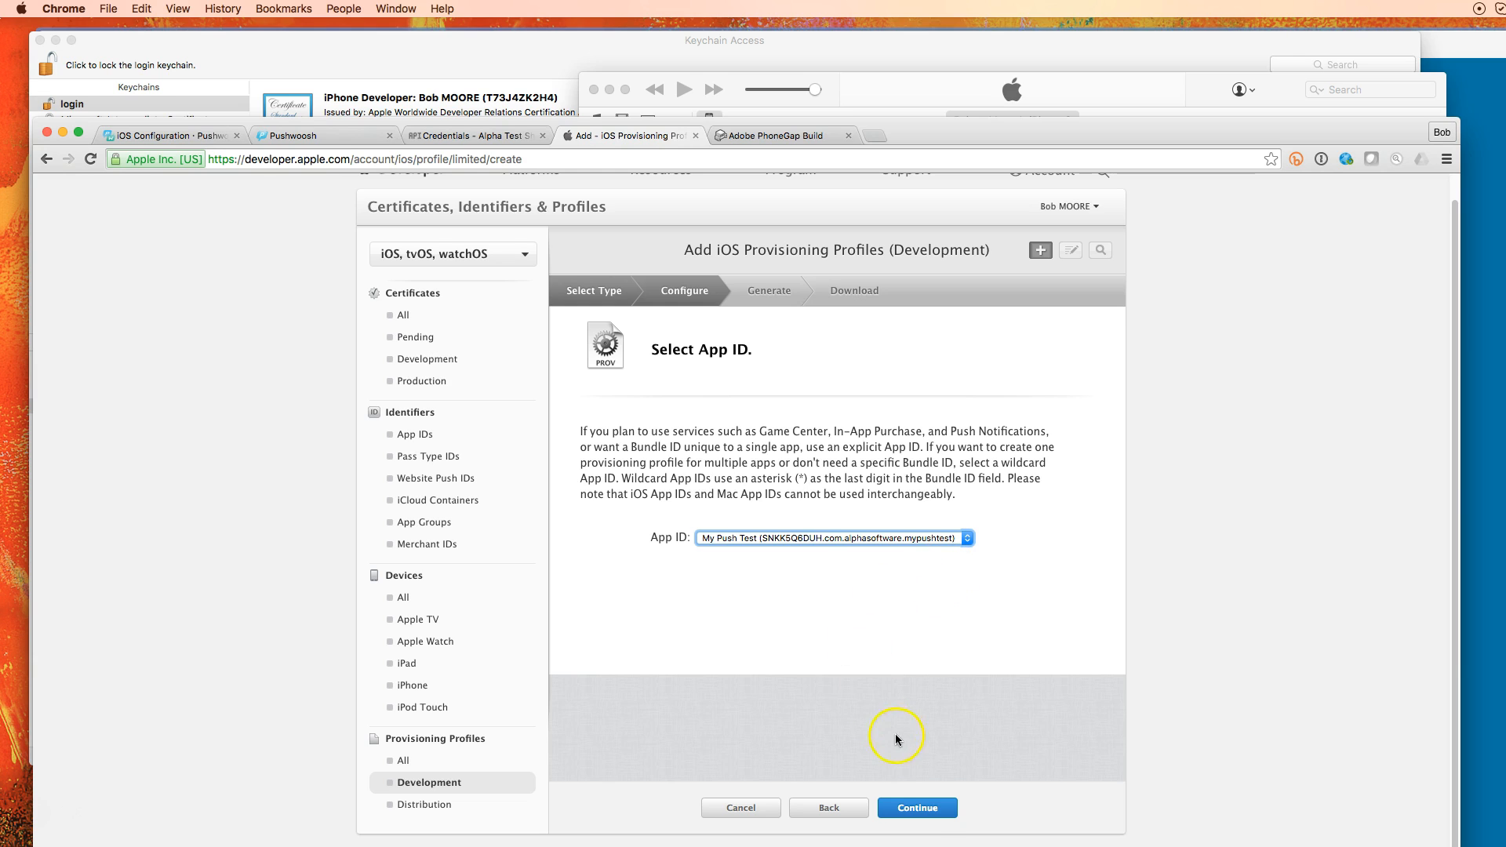
pyautogui.click(930, 805)
pyautogui.click(929, 811)
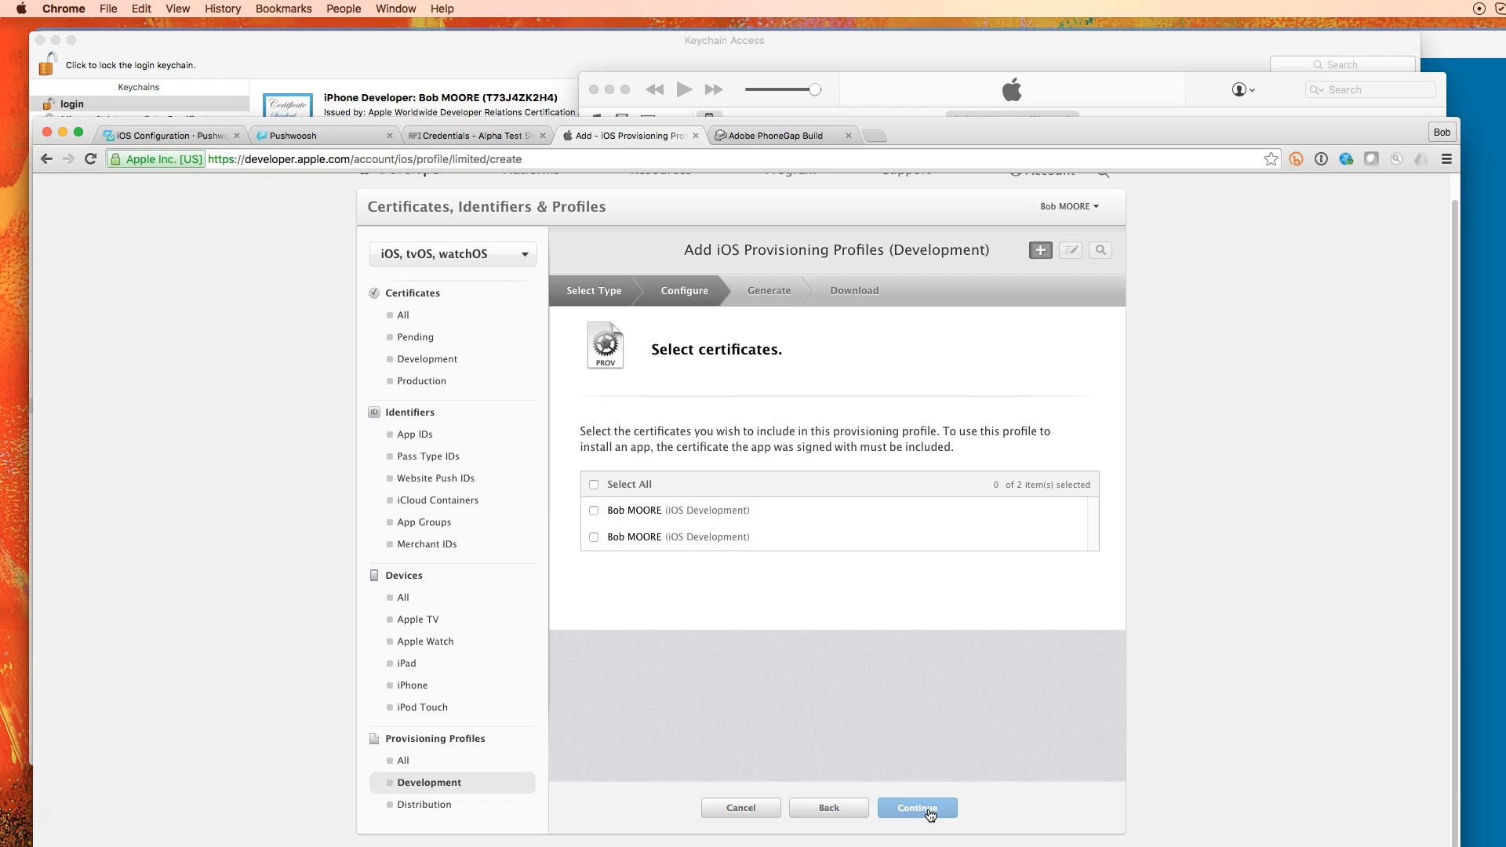
pyautogui.click(593, 484)
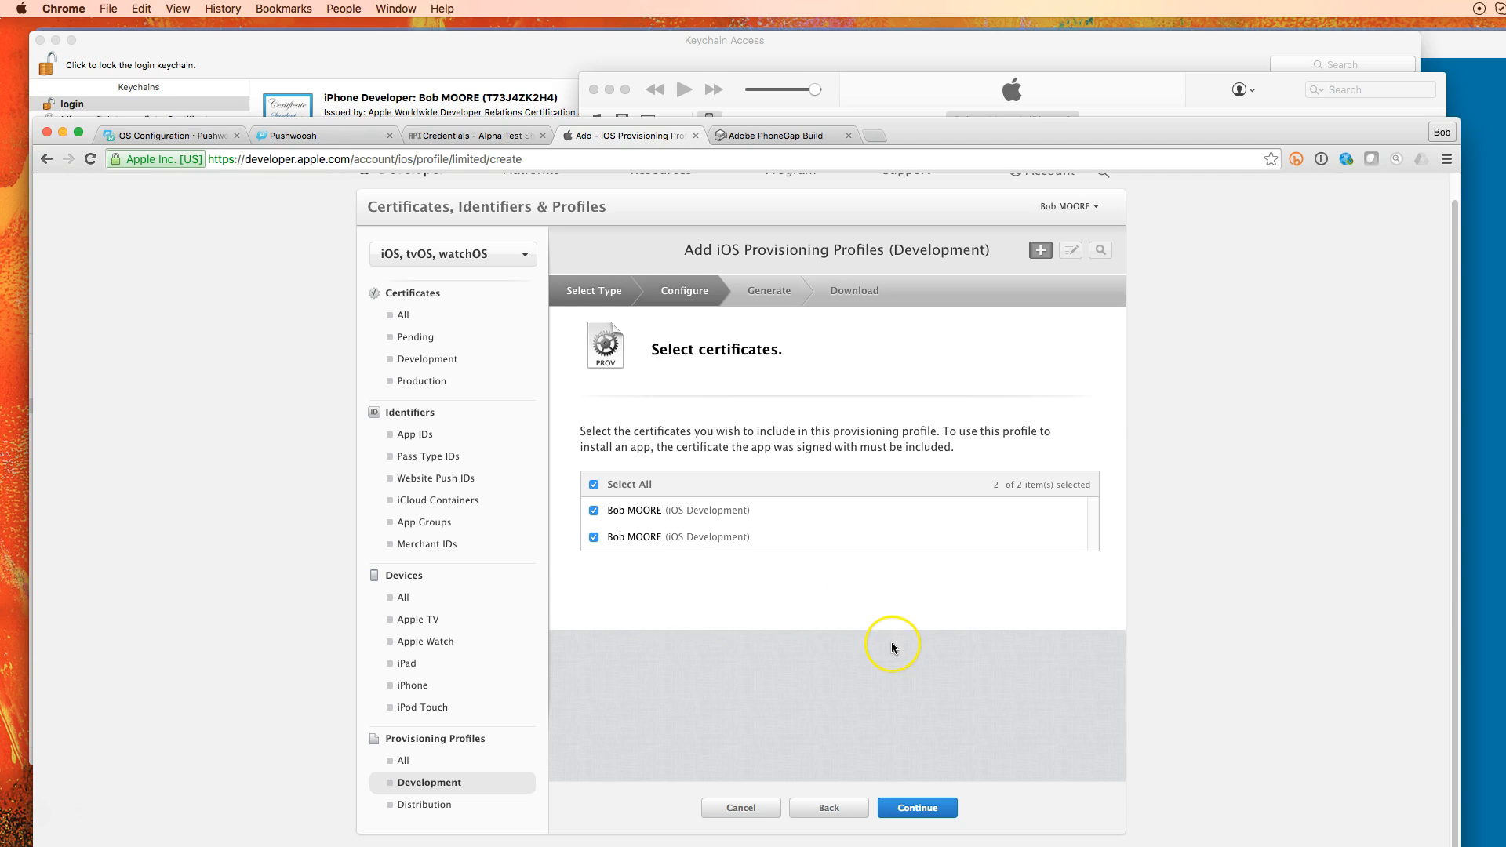
pyautogui.click(934, 808)
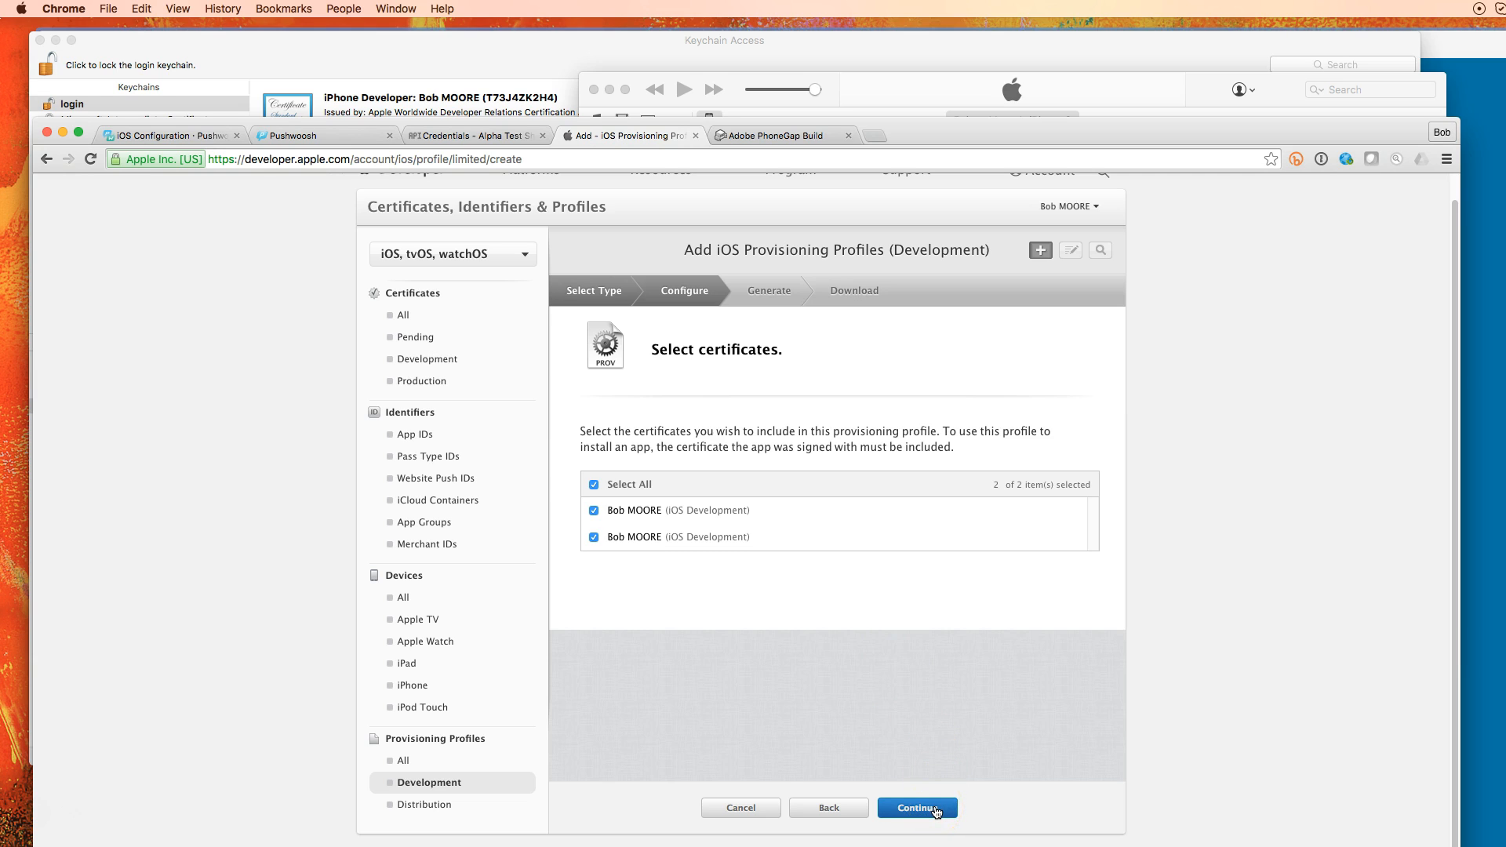
pyautogui.click(935, 809)
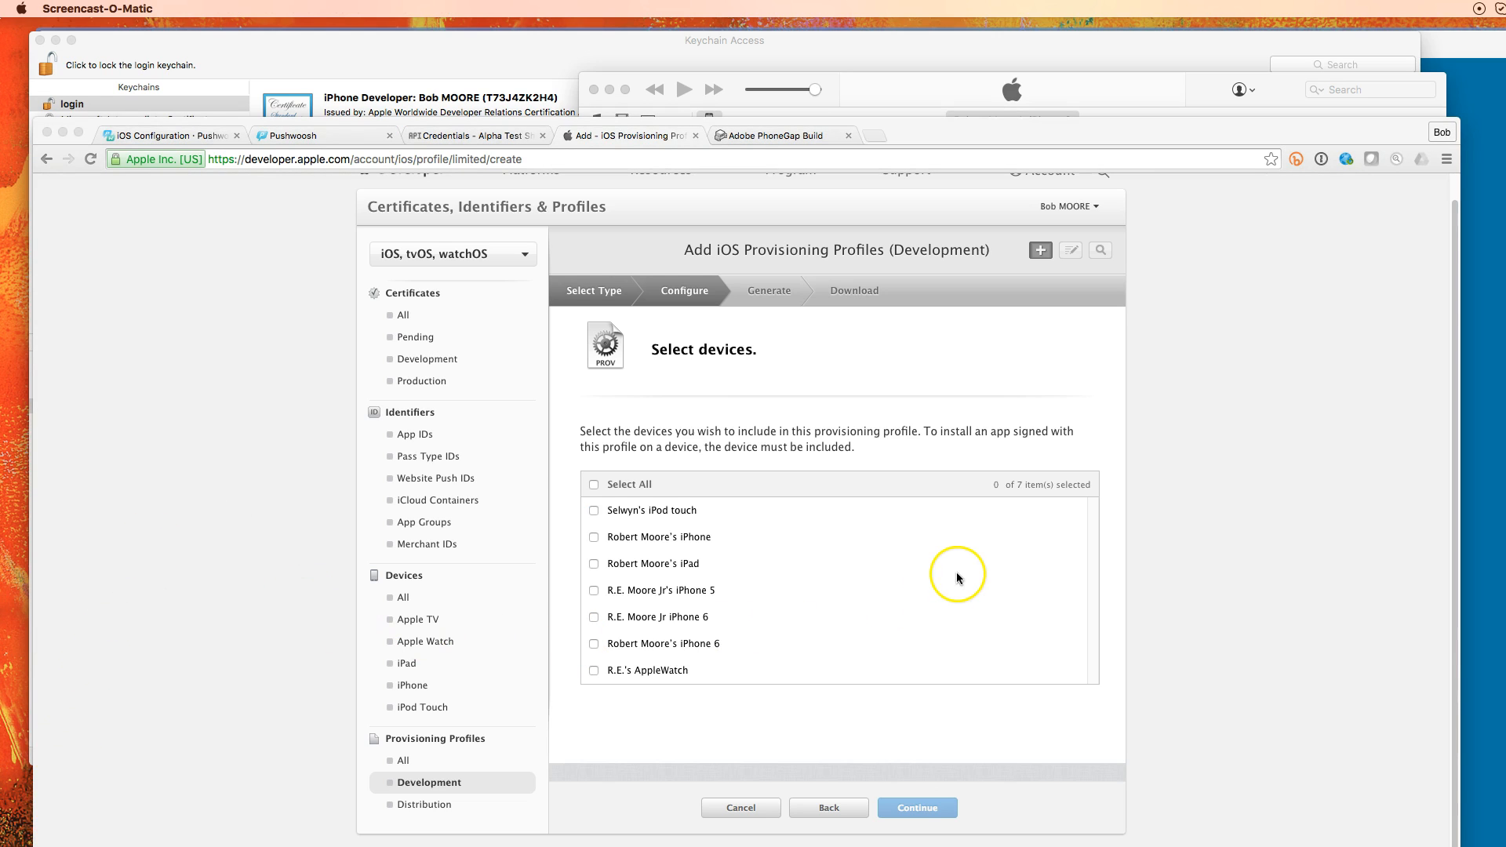
# Include all seven devices and generate the profile under the name provisioningProfile
pyautogui.click(595, 485)
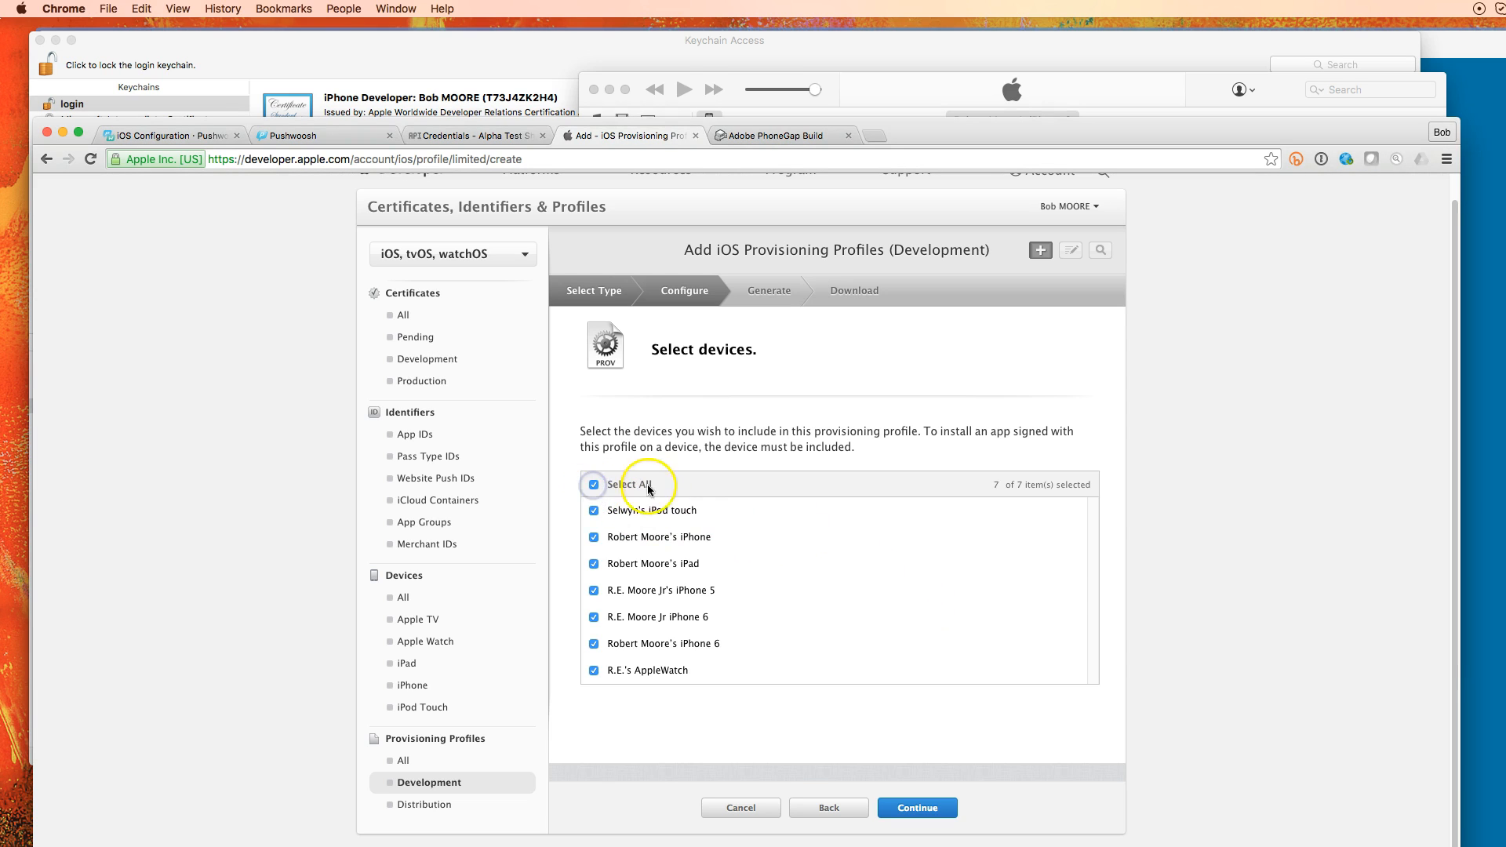
pyautogui.click(940, 809)
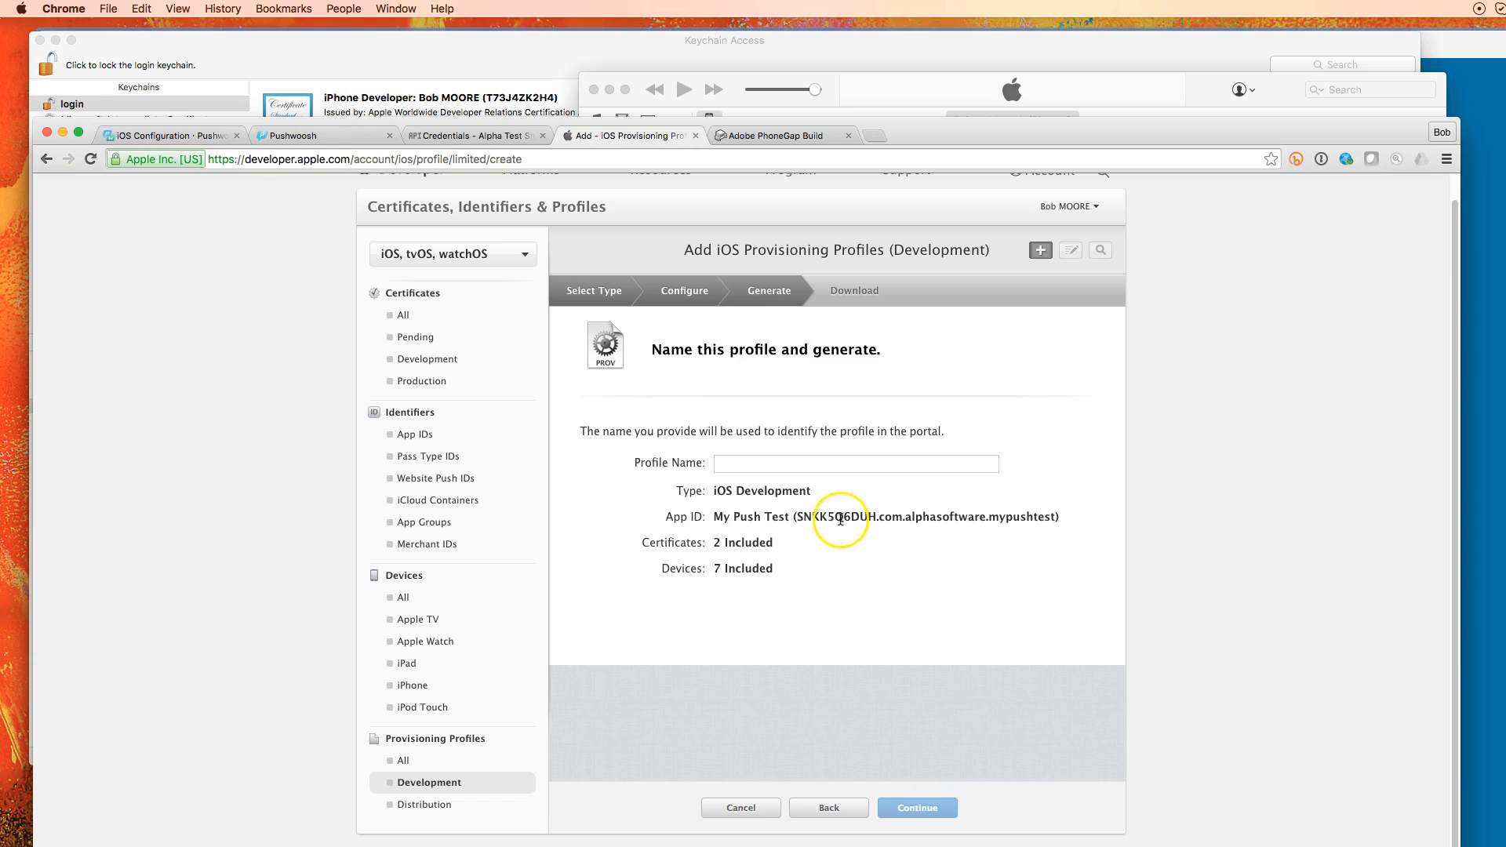
pyautogui.click(836, 464)
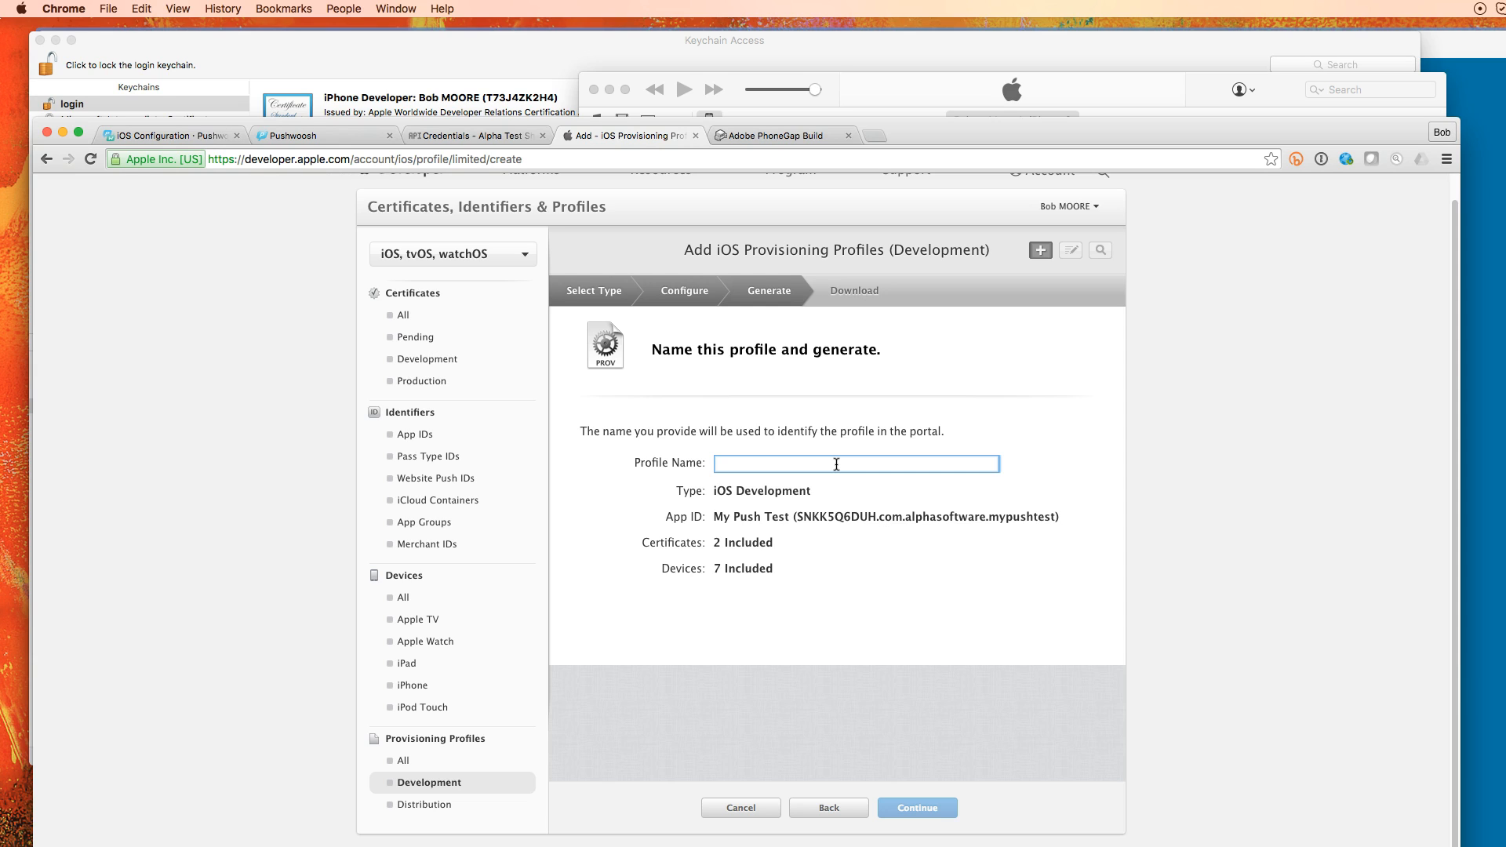
pyautogui.write('p')
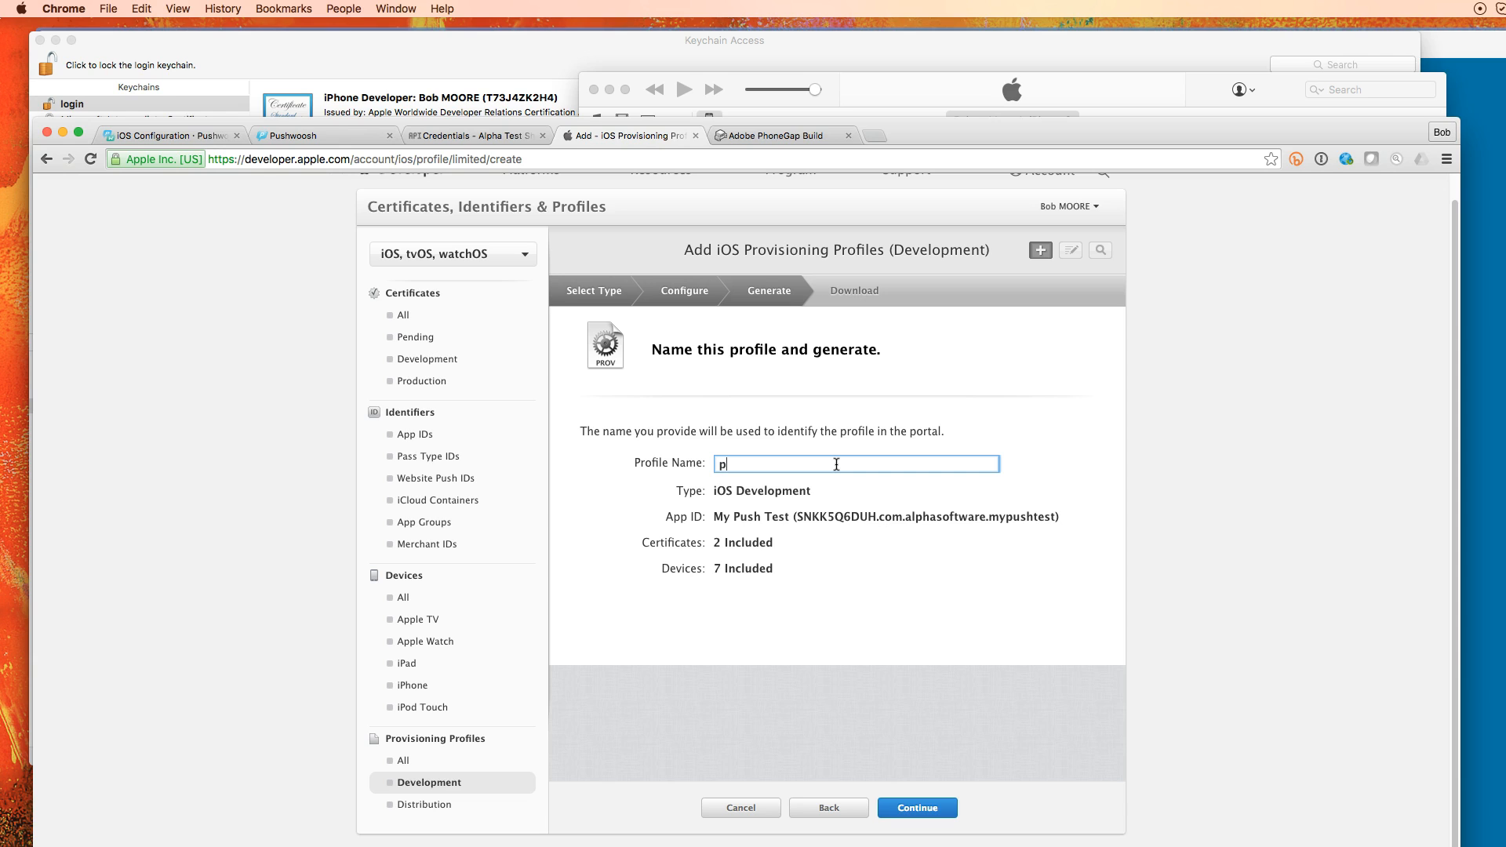
pyautogui.write('rovisioningProfile')
pyautogui.click(914, 807)
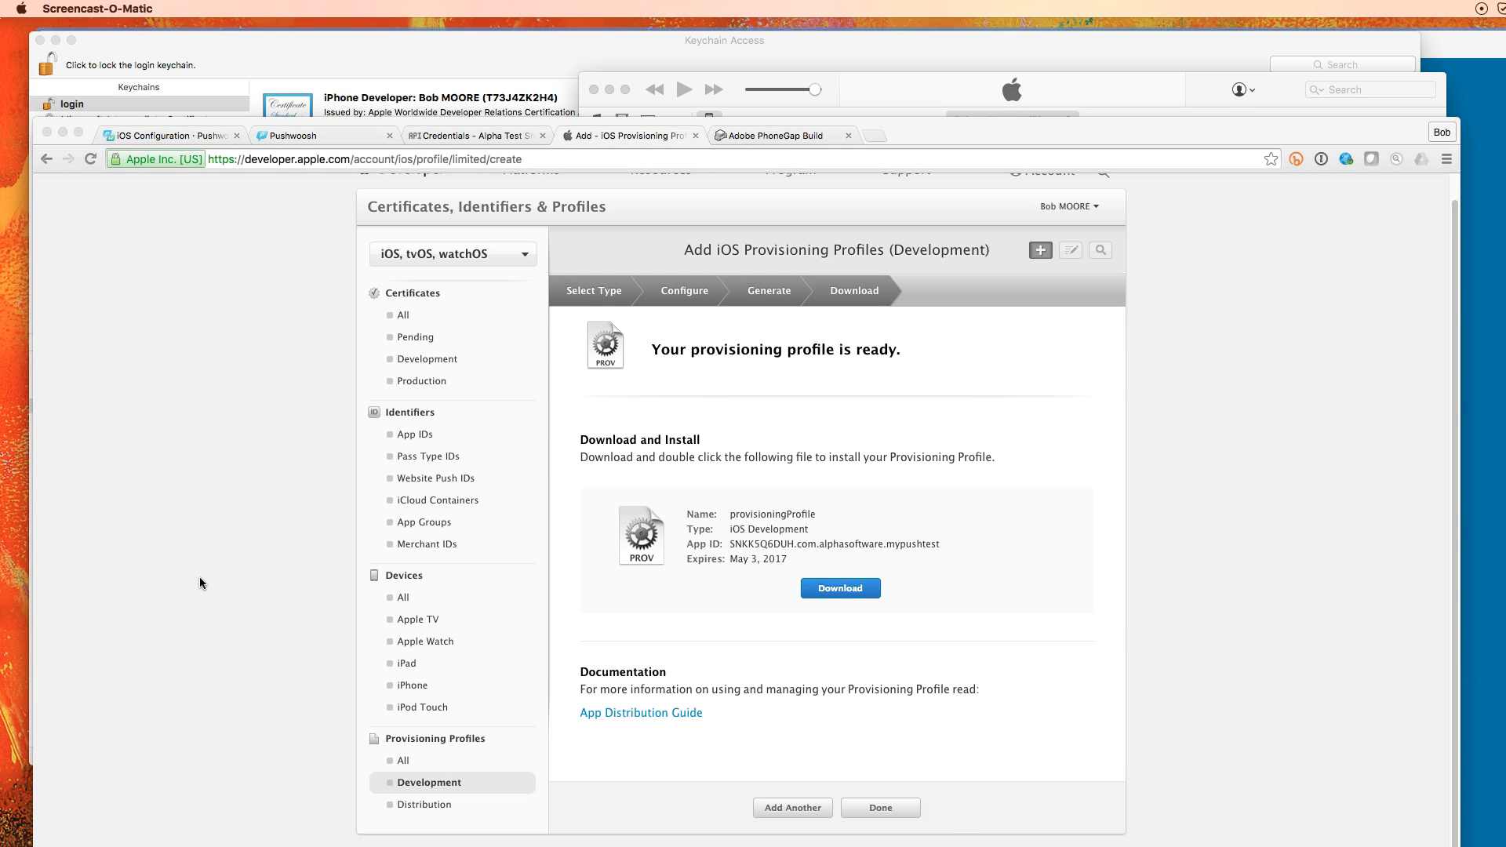
# Download provisioningProfile, close the downloads window, and return to the profiles list
pyautogui.click(863, 591)
pyautogui.click(865, 594)
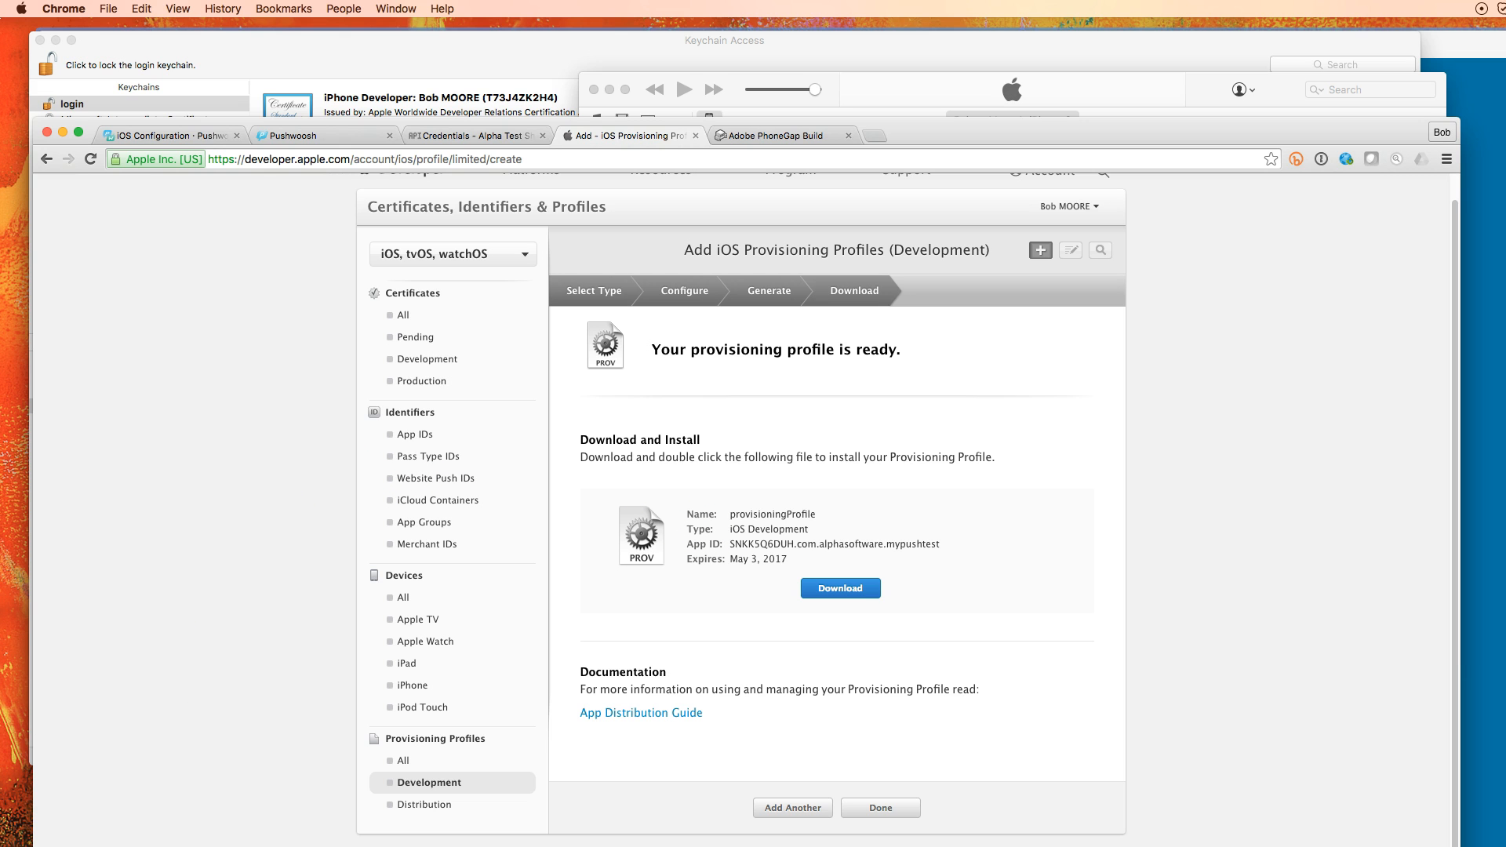
pyautogui.press('super+Tab')
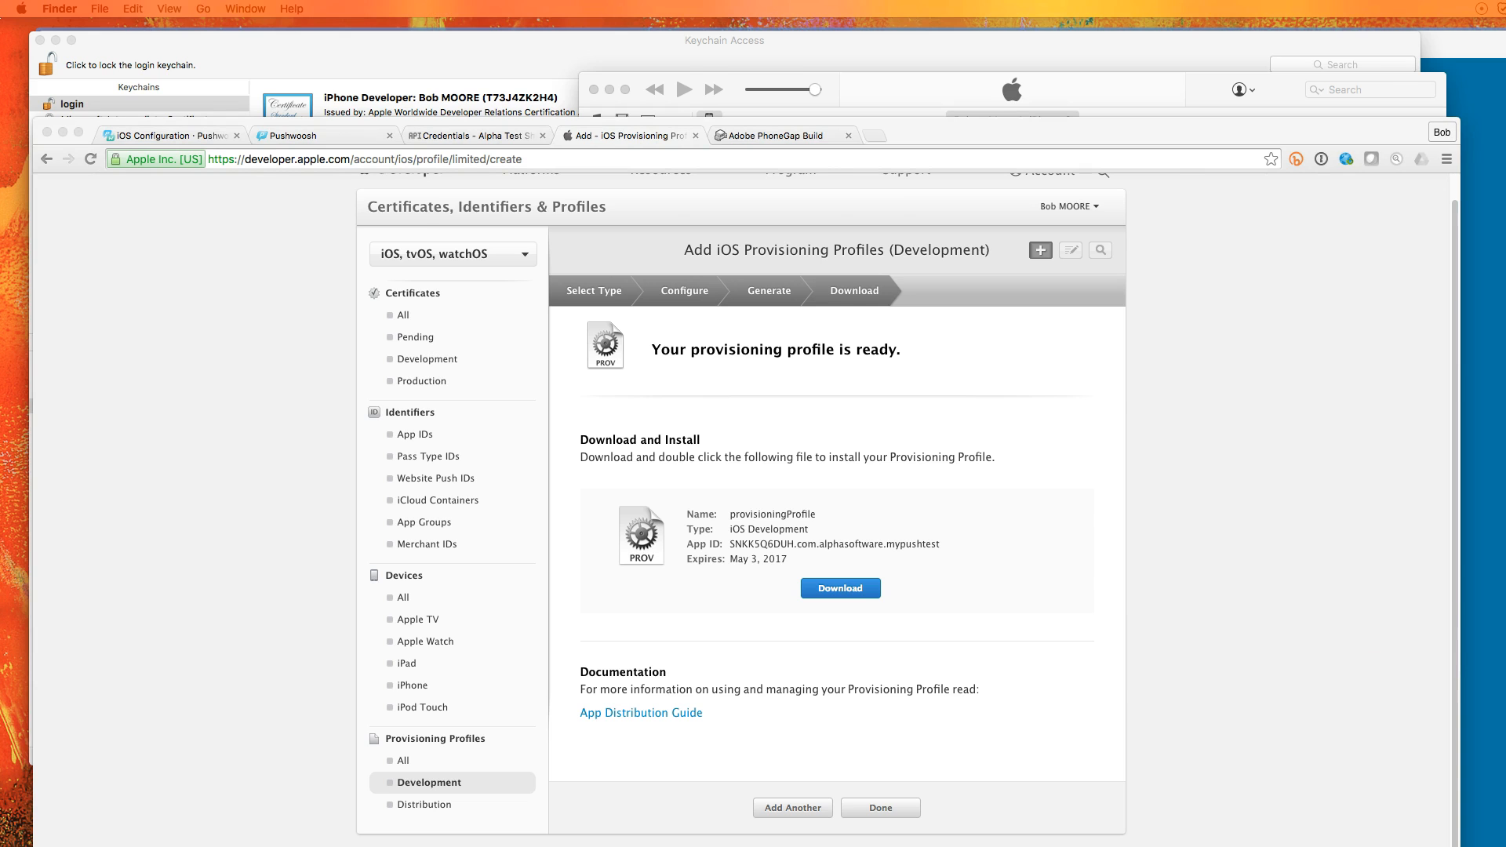
pyautogui.moveTo(1505, 110); pyautogui.dragTo(626, 207)
pyautogui.click(472, 195)
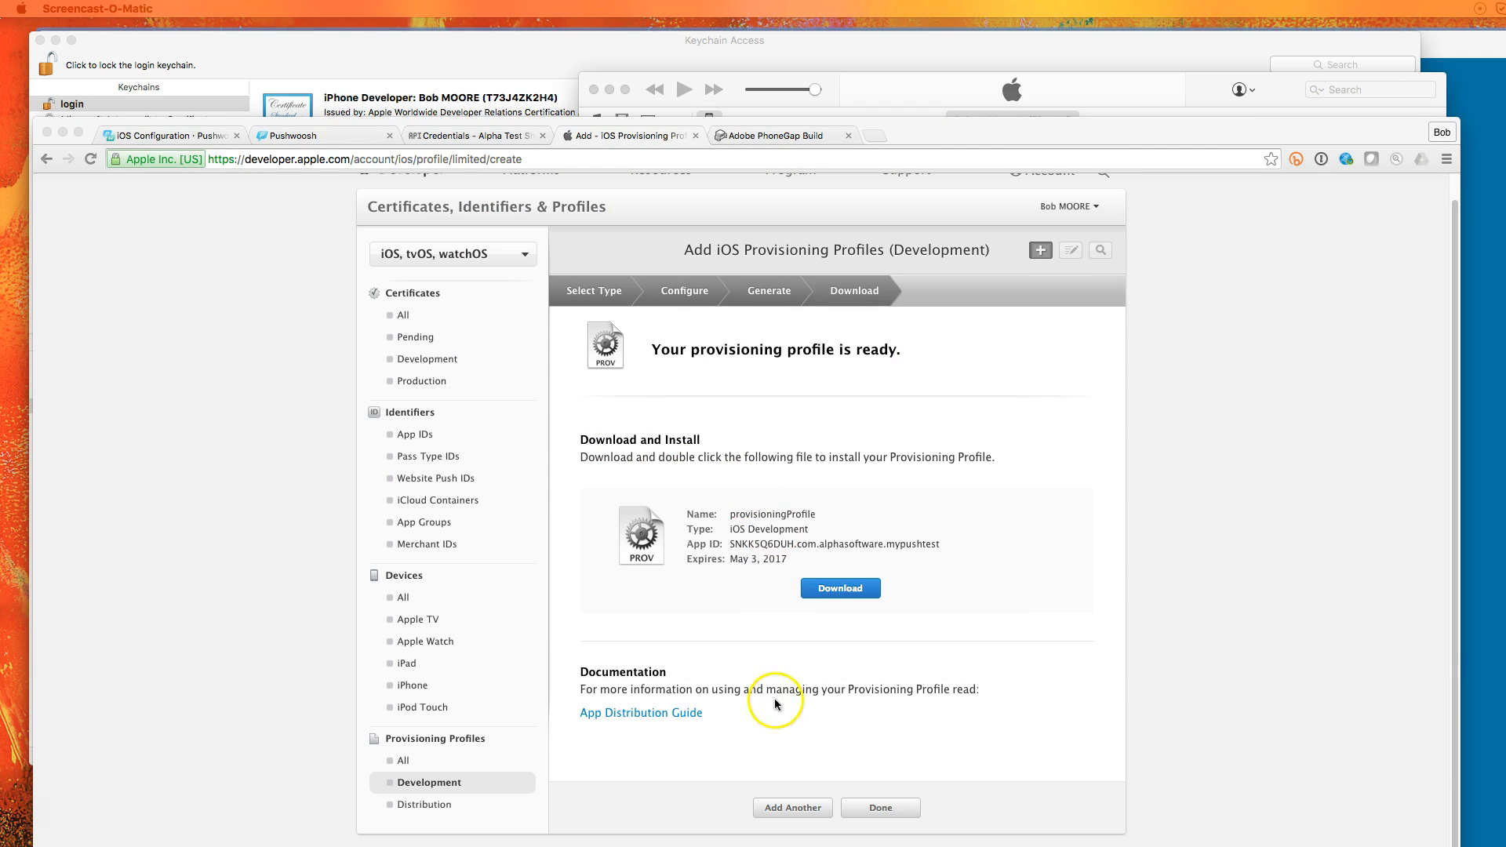
pyautogui.click(907, 808)
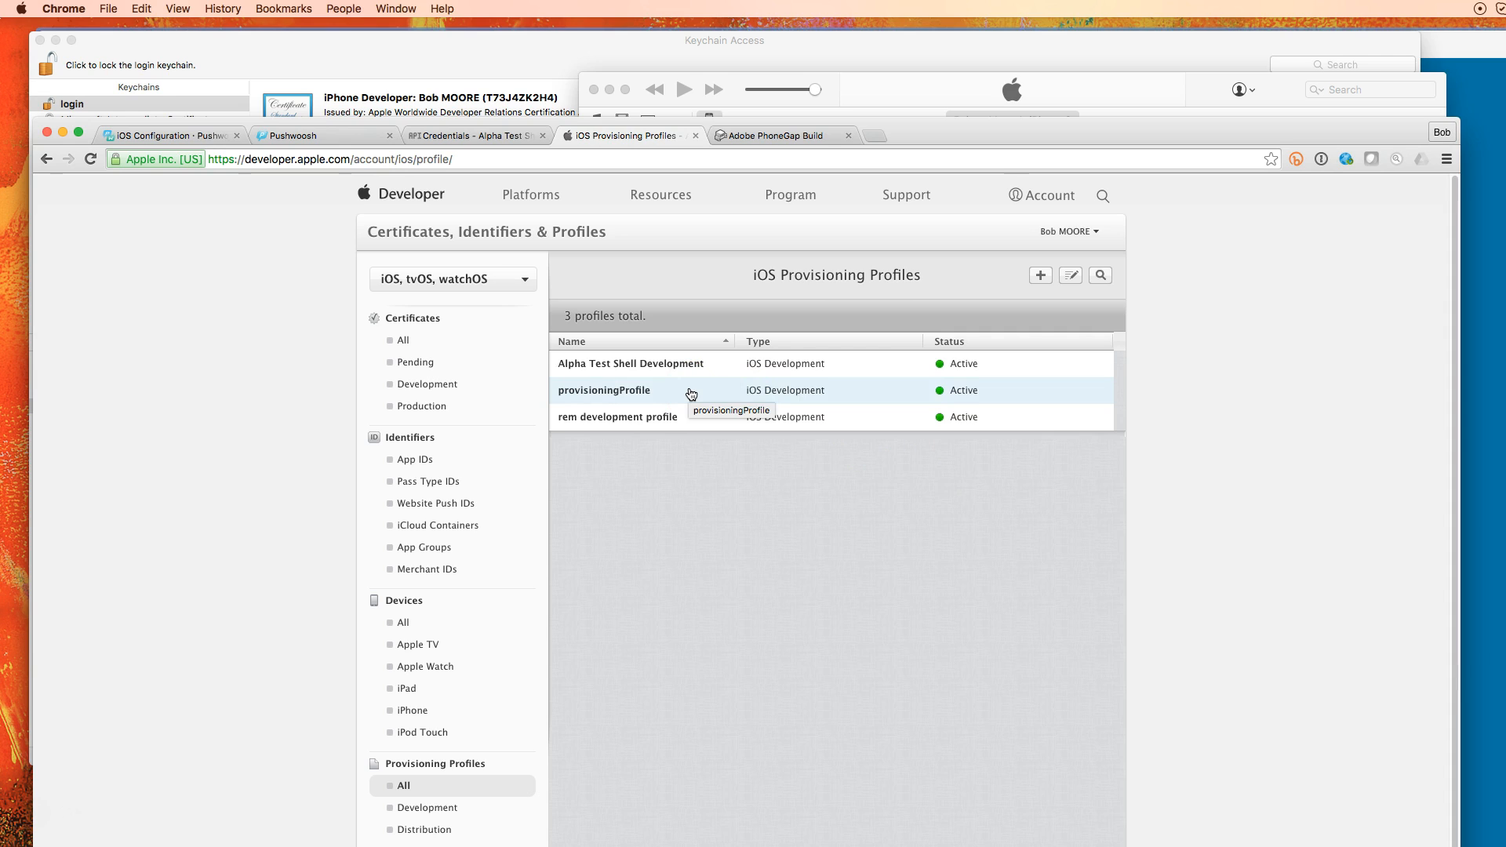
pyautogui.click(1256, 586)
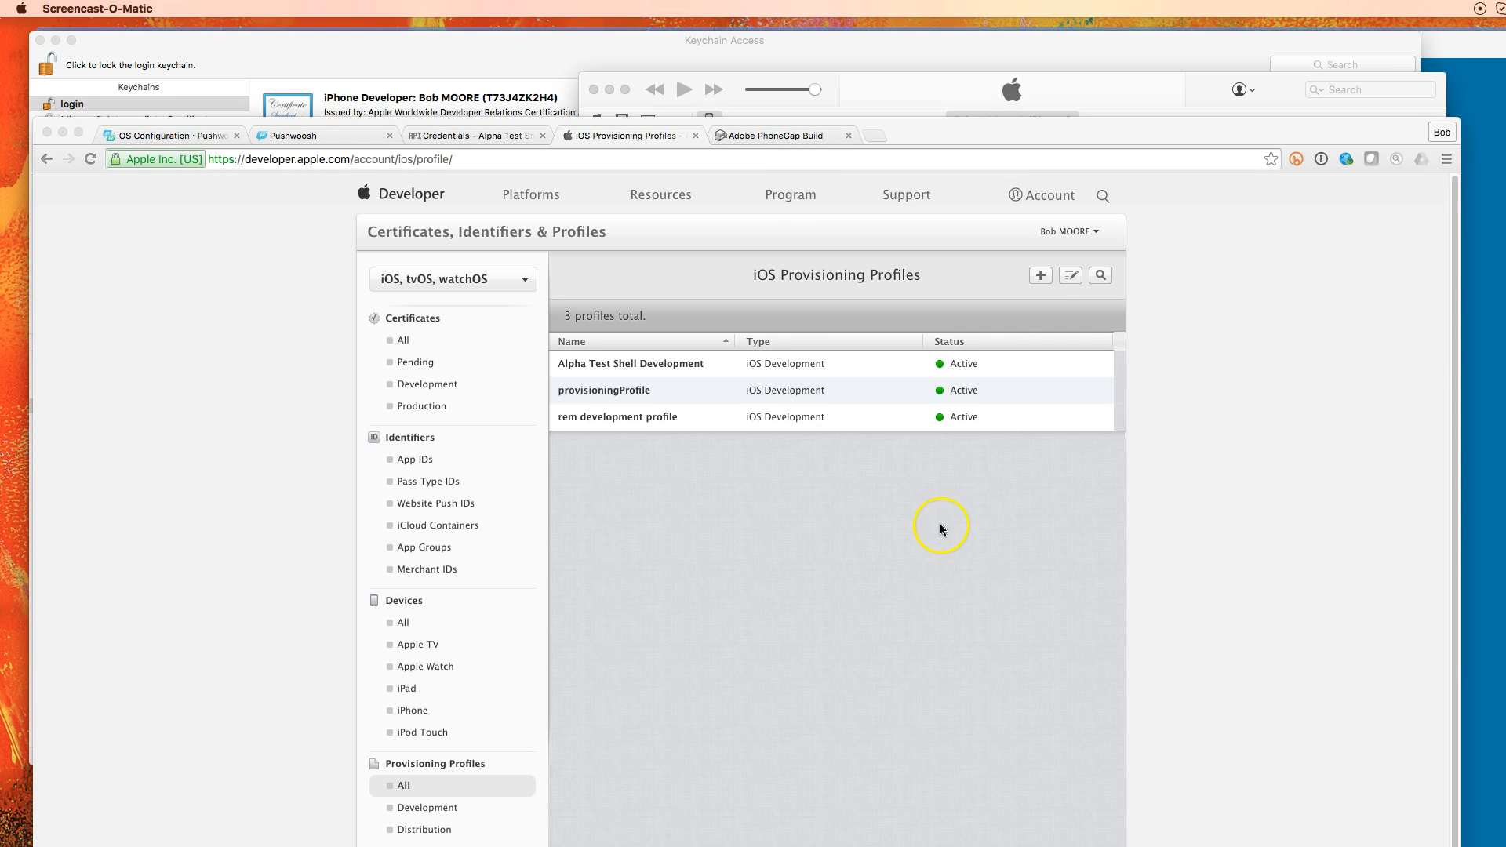
# Switch to PhoneGap Build and choose Edit account from the account menu
pyautogui.click(782, 140)
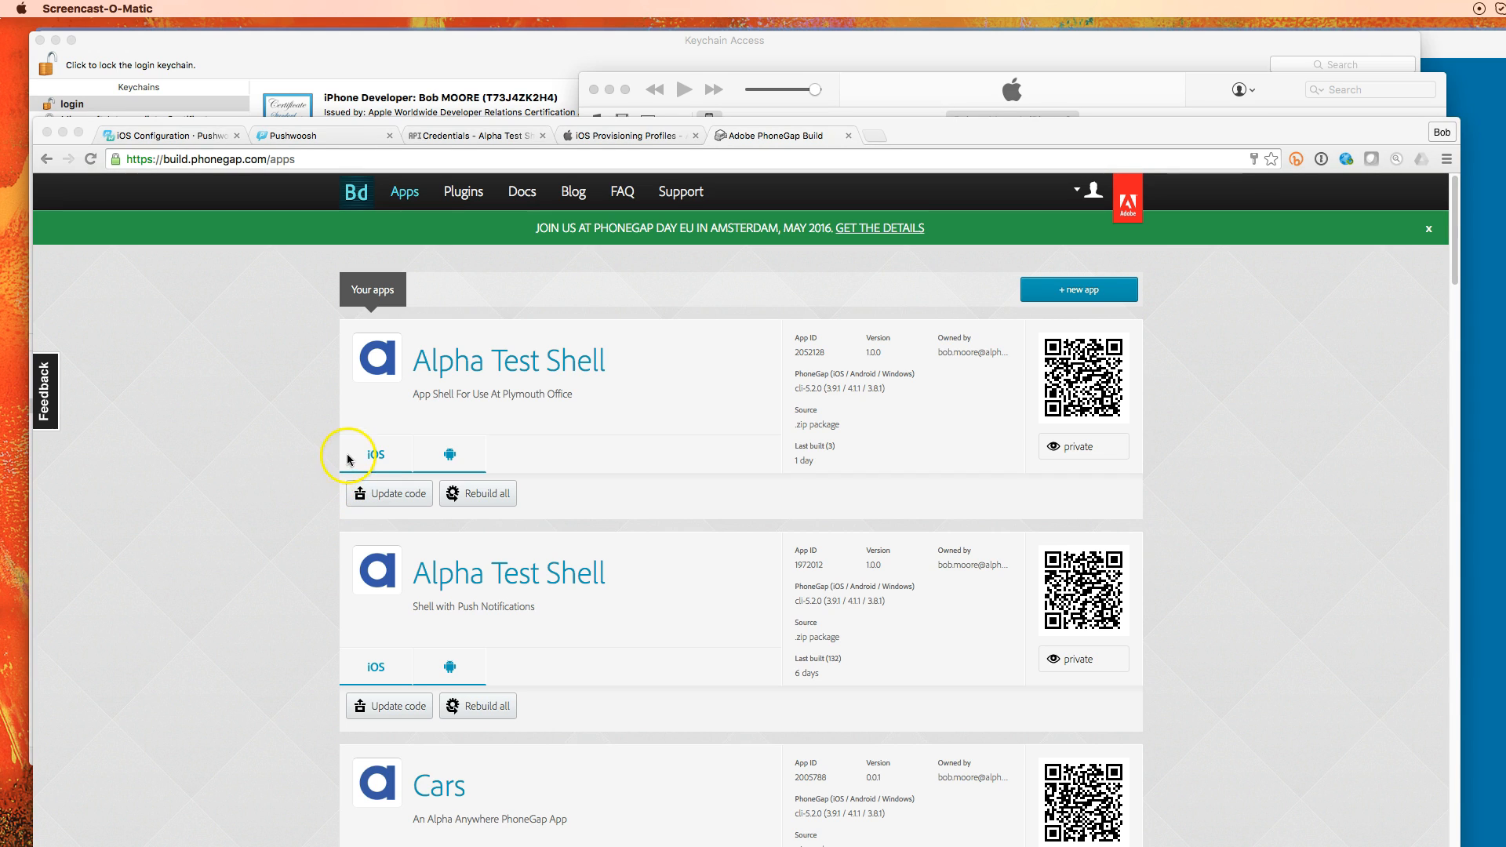
pyautogui.click(1081, 193)
pyautogui.click(1081, 193)
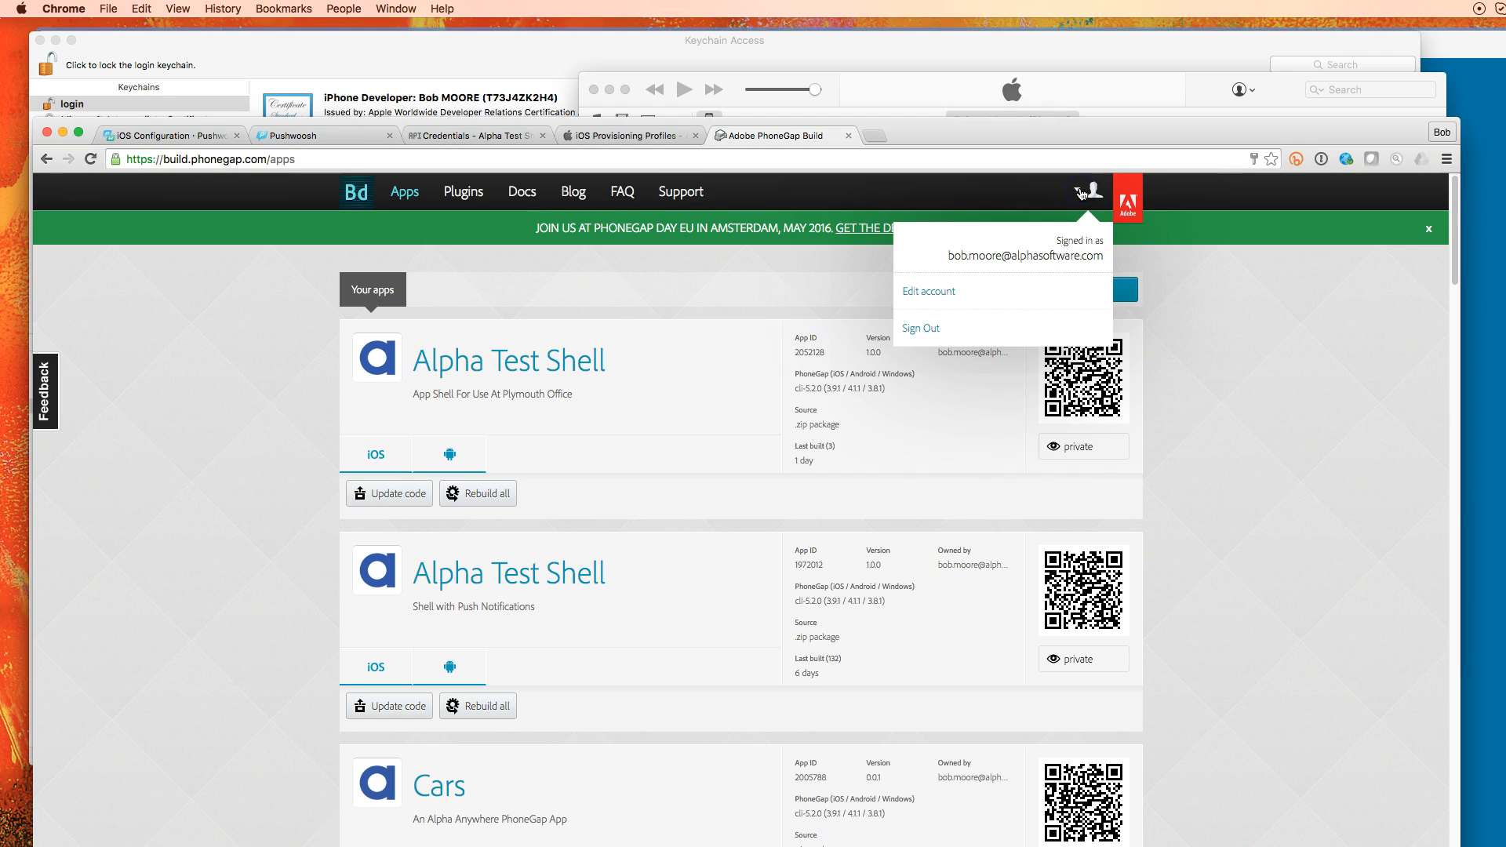
pyautogui.click(926, 296)
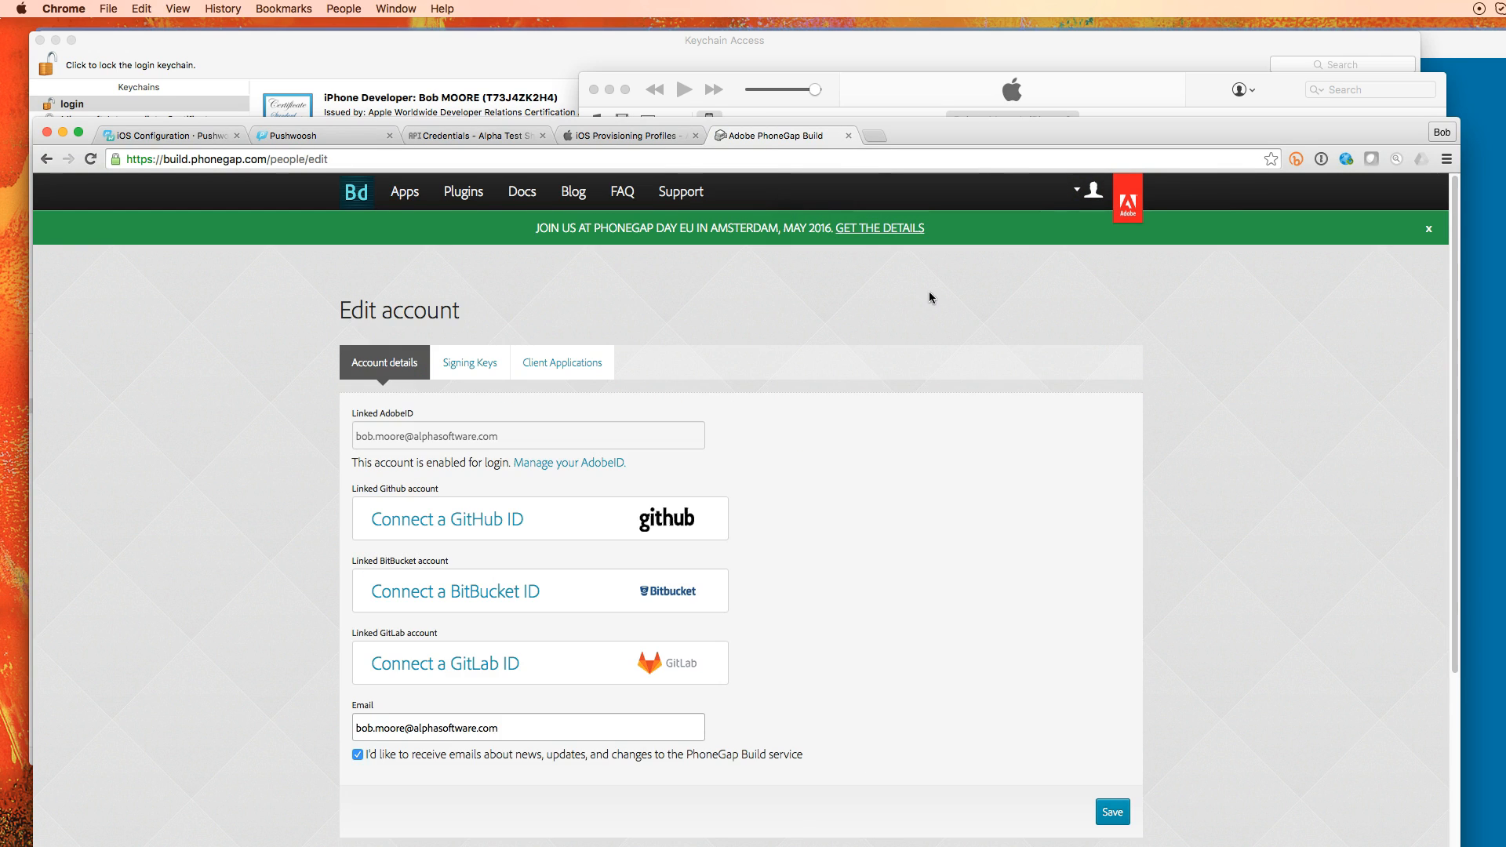
# Submit iOS signing key 'my push test' using Certificates.p12 and provisioningProfile.mobileprovision
pyautogui.click(469, 366)
pyautogui.click(382, 578)
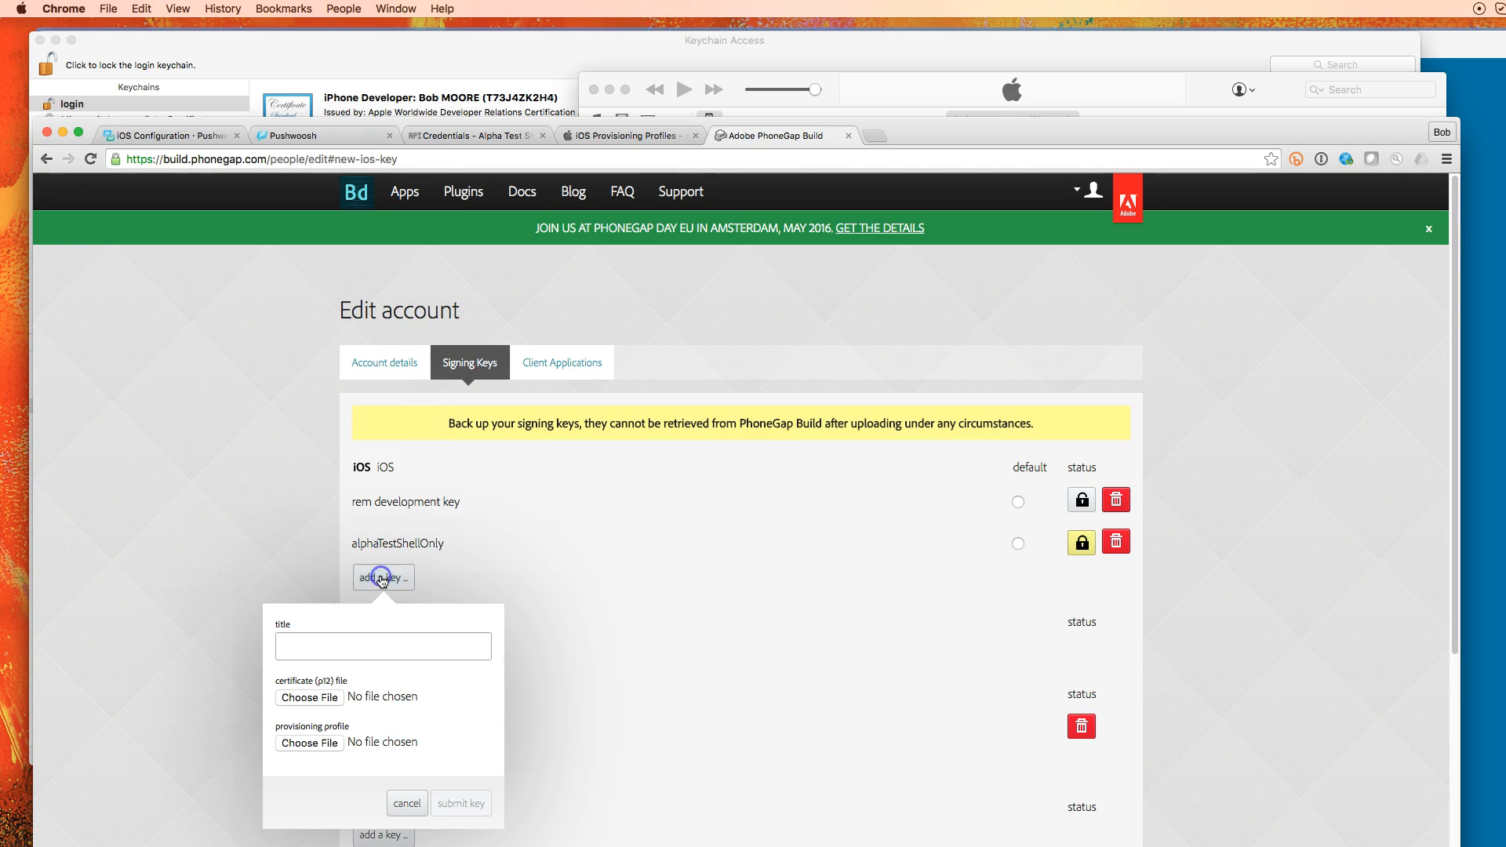
pyautogui.click(358, 648)
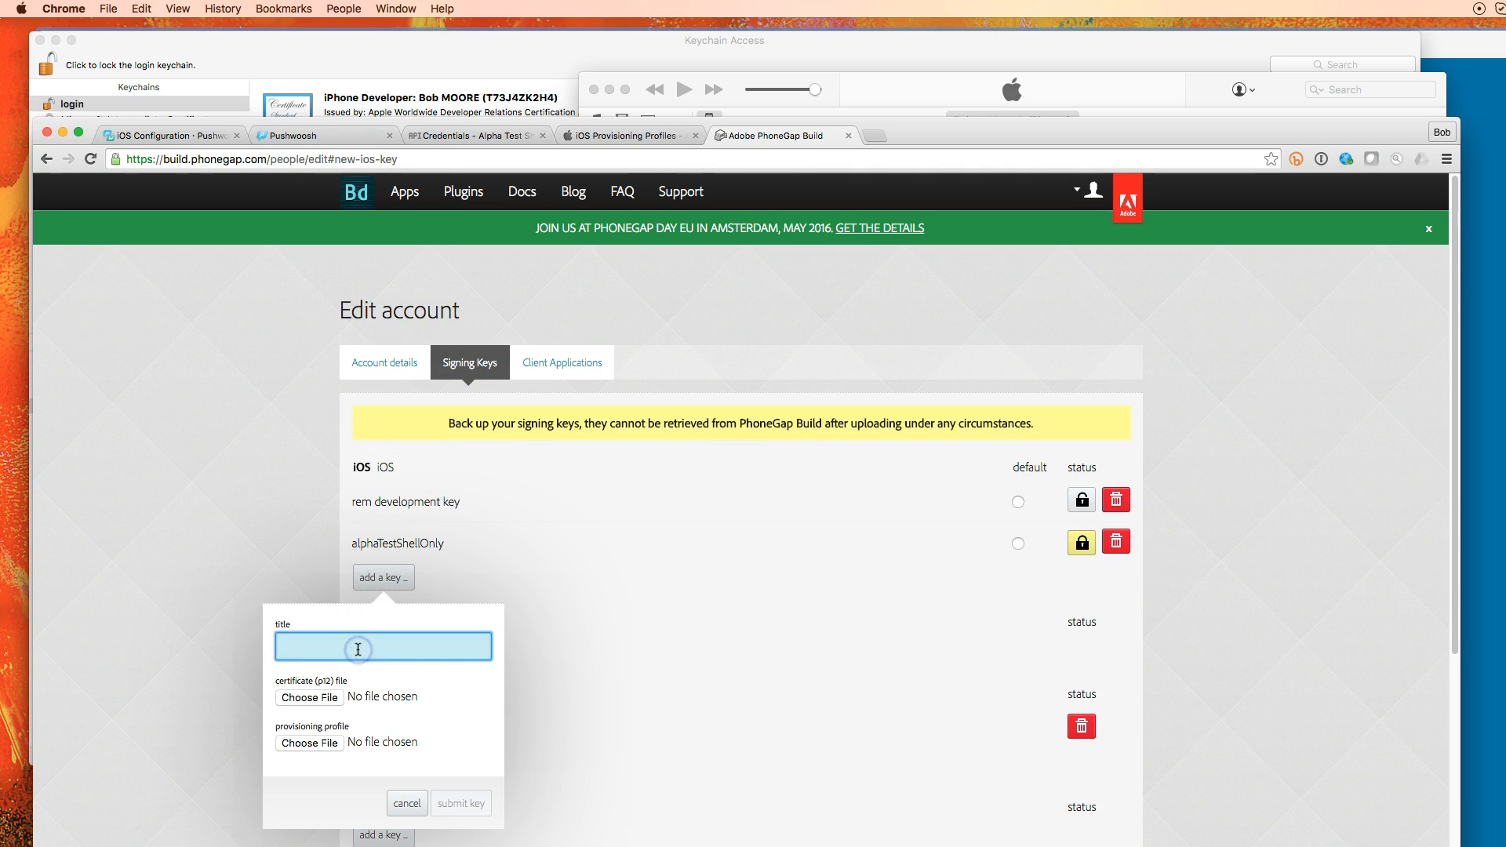
pyautogui.write('m')
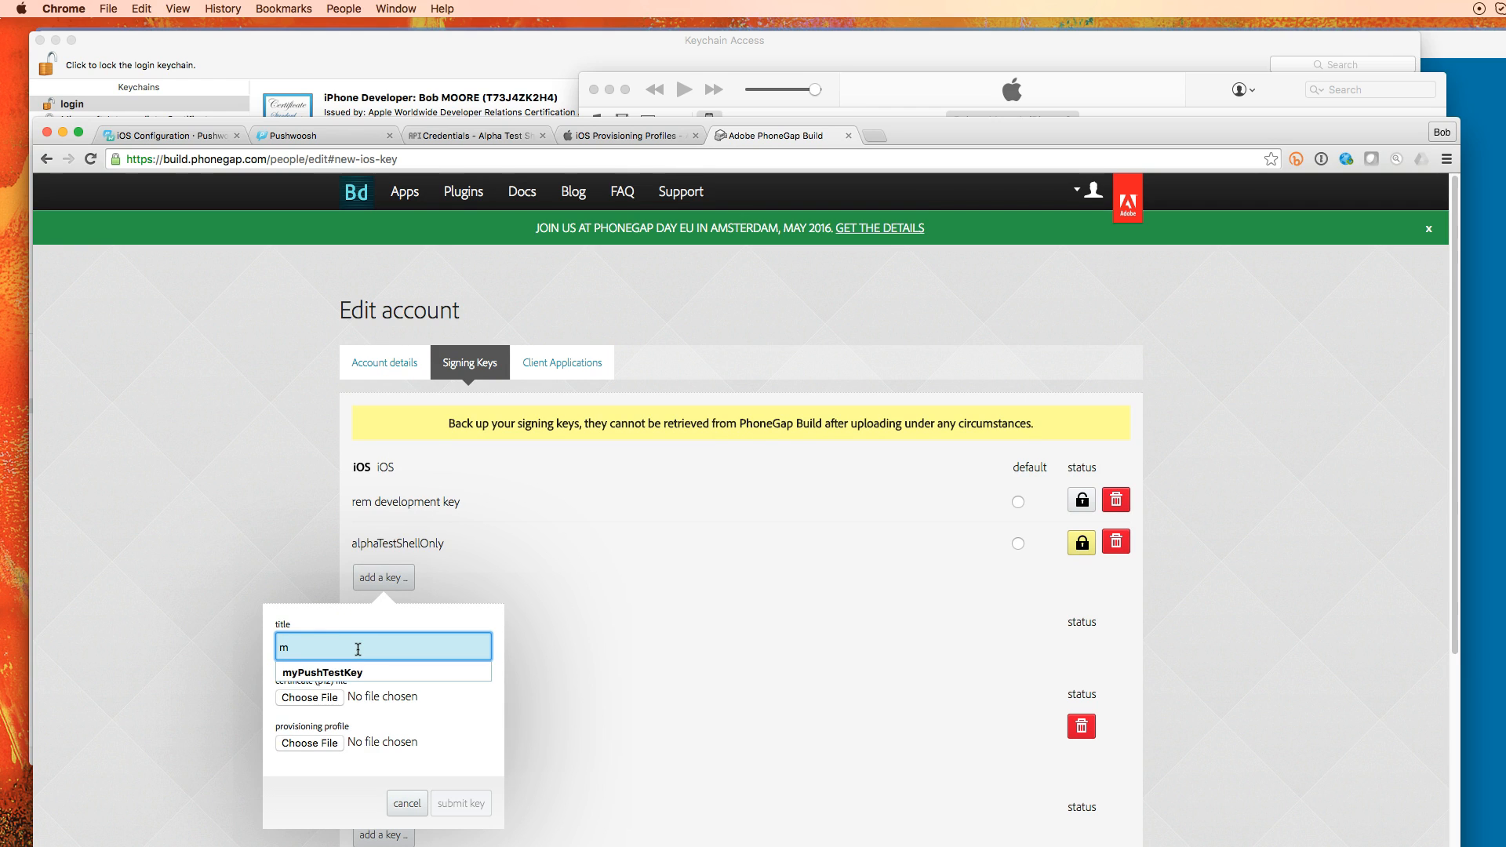
pyautogui.write('y pu')
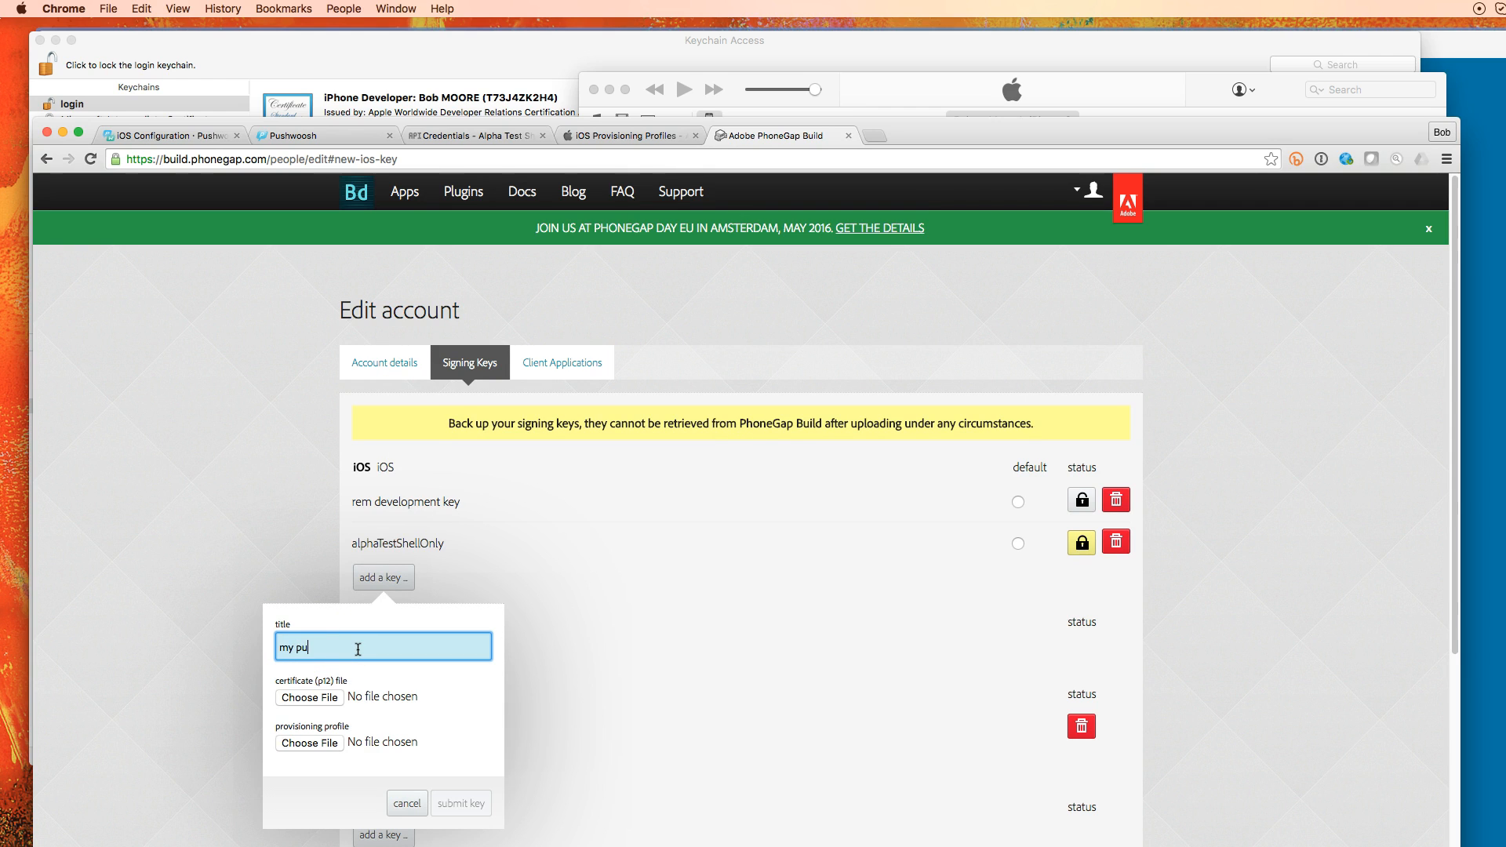
pyautogui.write('sh test')
pyautogui.click(322, 697)
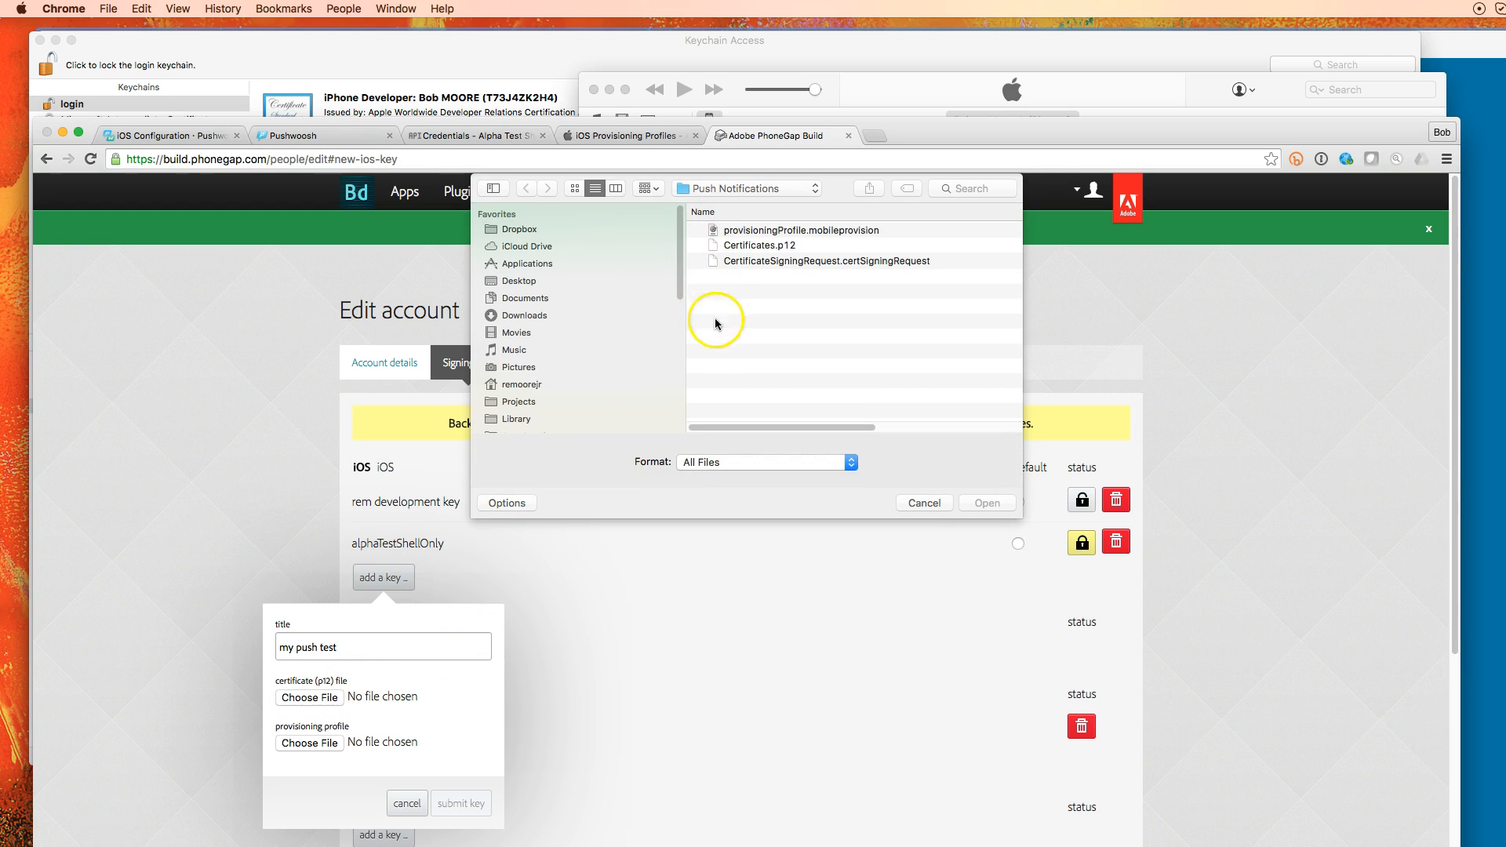
pyautogui.click(765, 245)
pyautogui.click(986, 503)
pyautogui.click(328, 745)
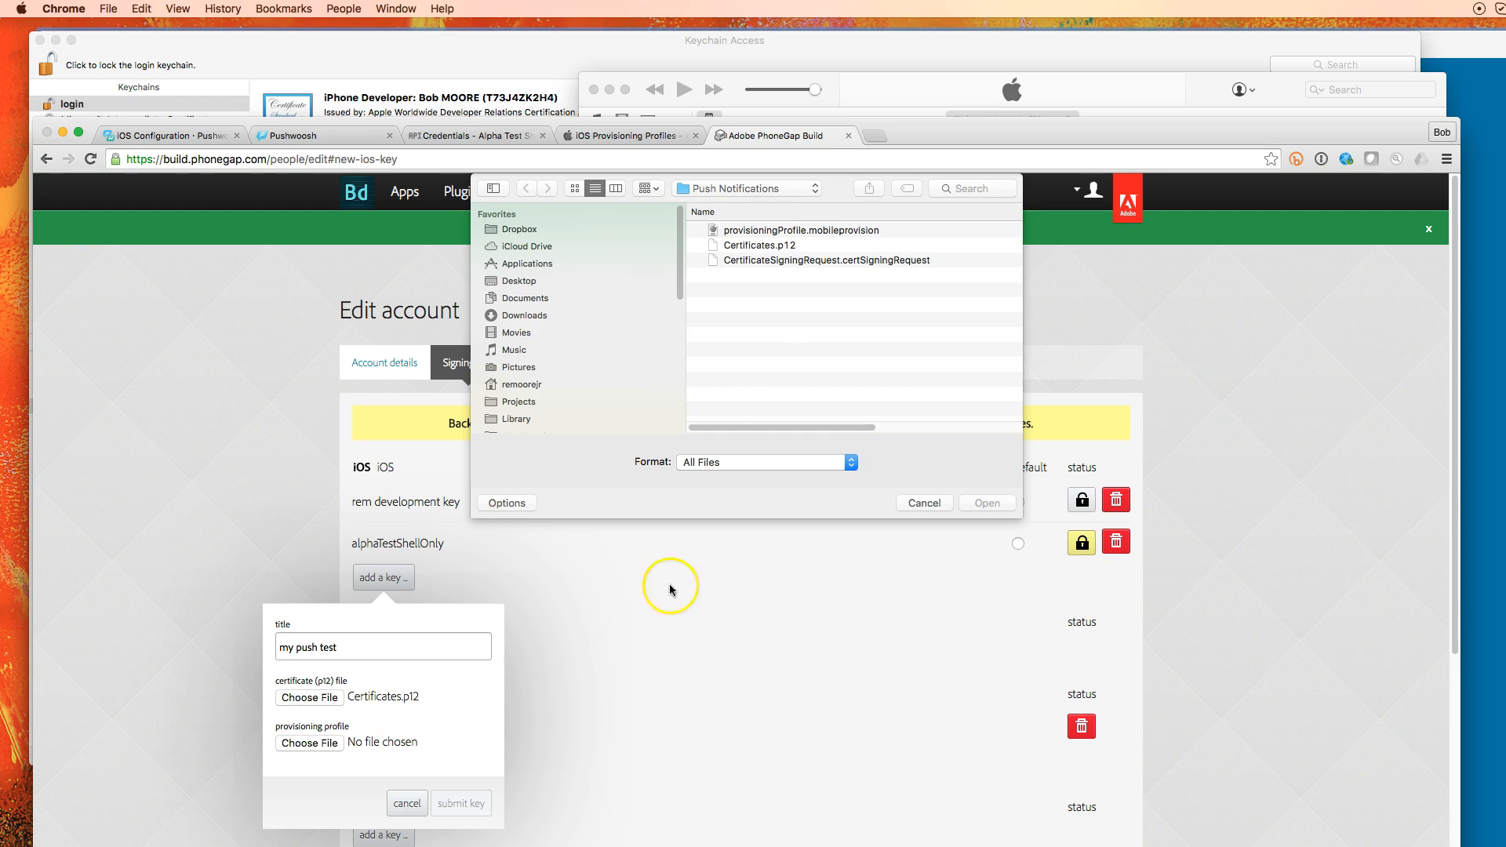
pyautogui.click(776, 230)
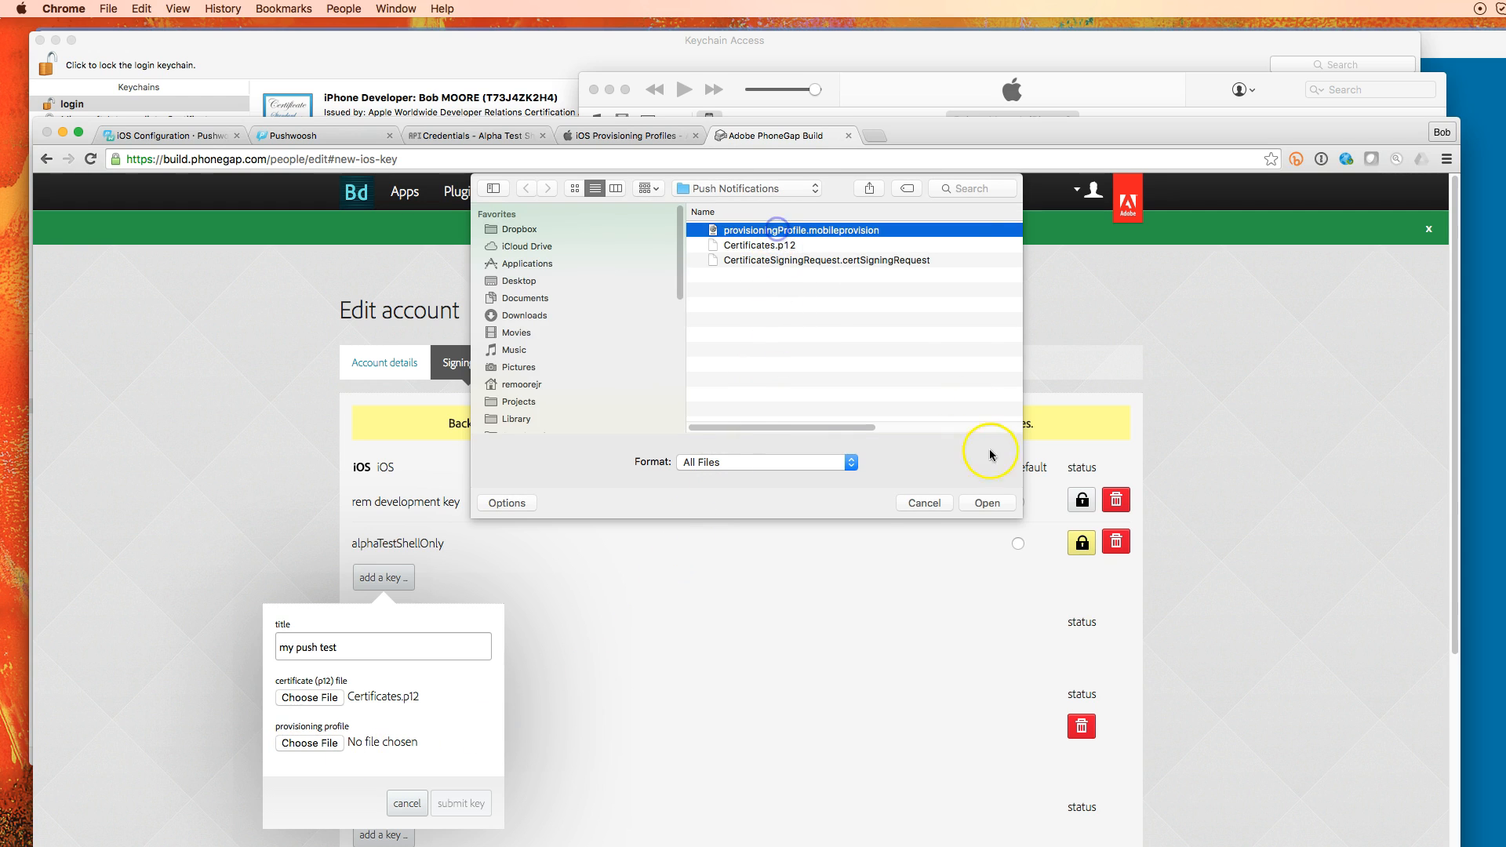
pyautogui.click(998, 503)
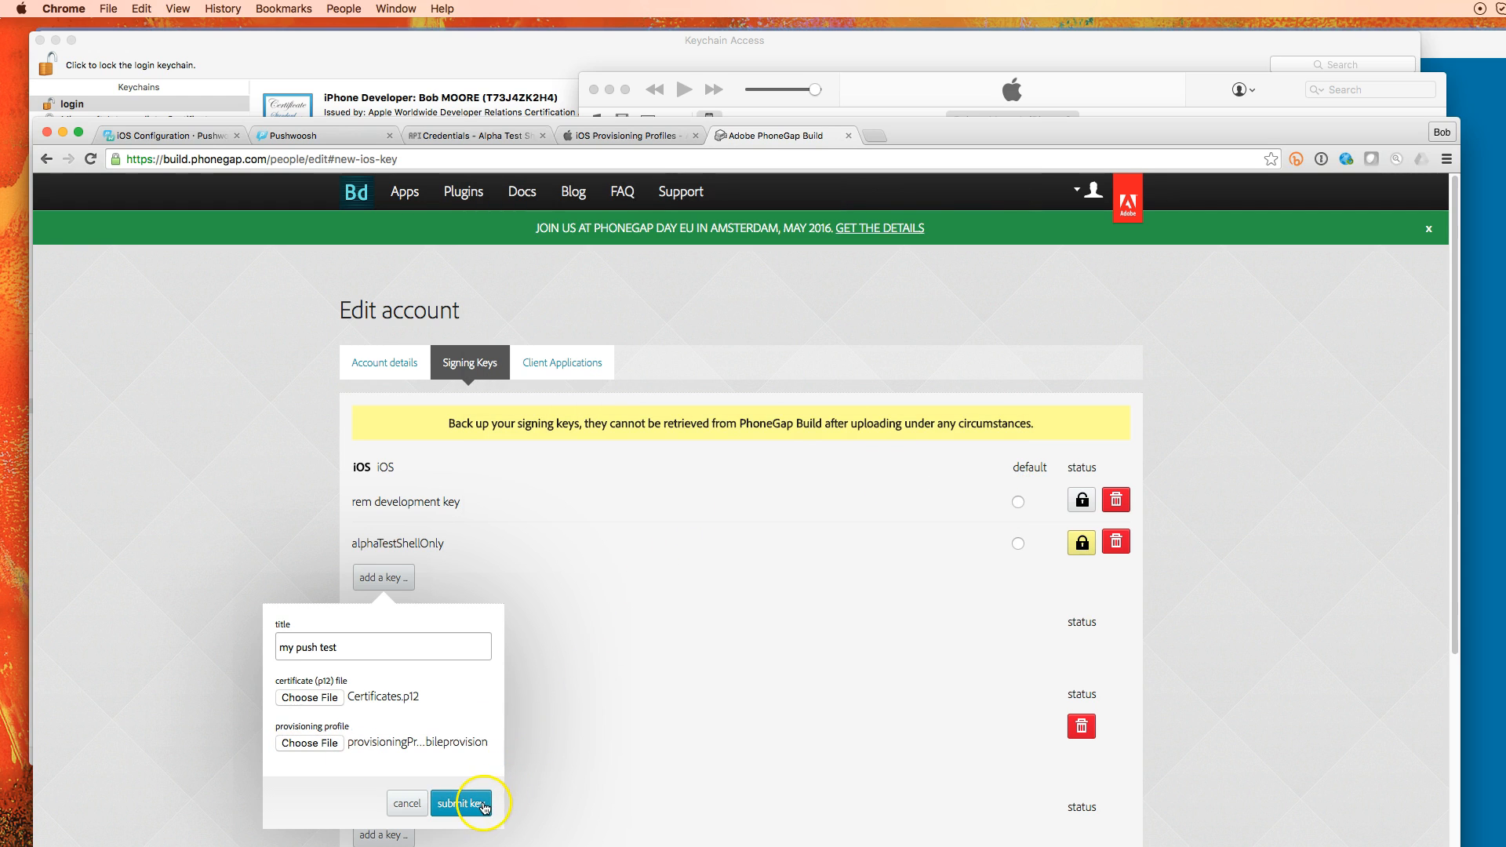
pyautogui.click(480, 804)
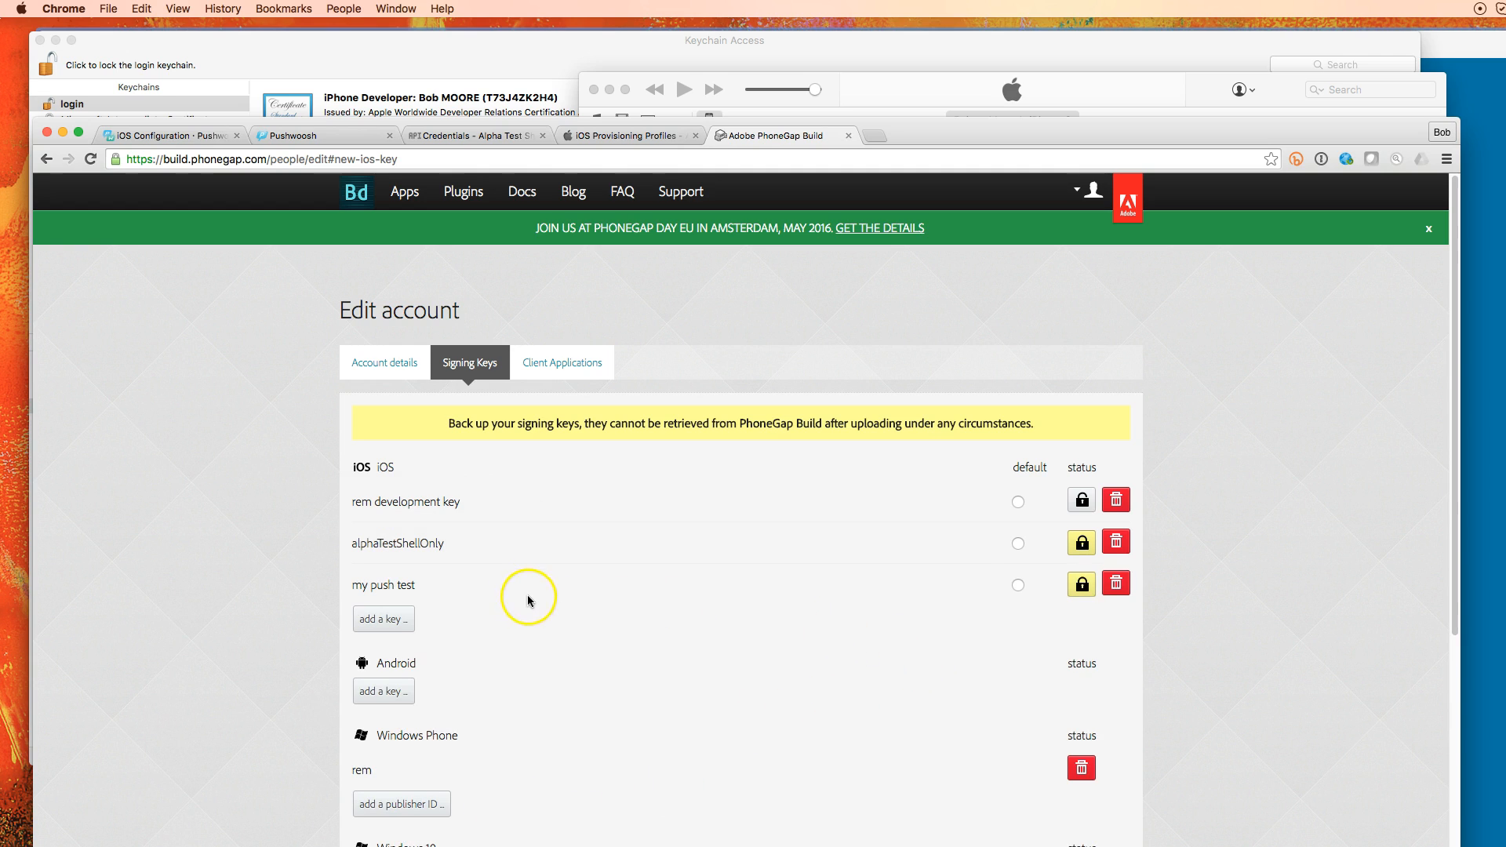
# Unlock the 'my push test' iOS key with the certificate password, set it as default, and decline saving the password
pyautogui.click(1018, 586)
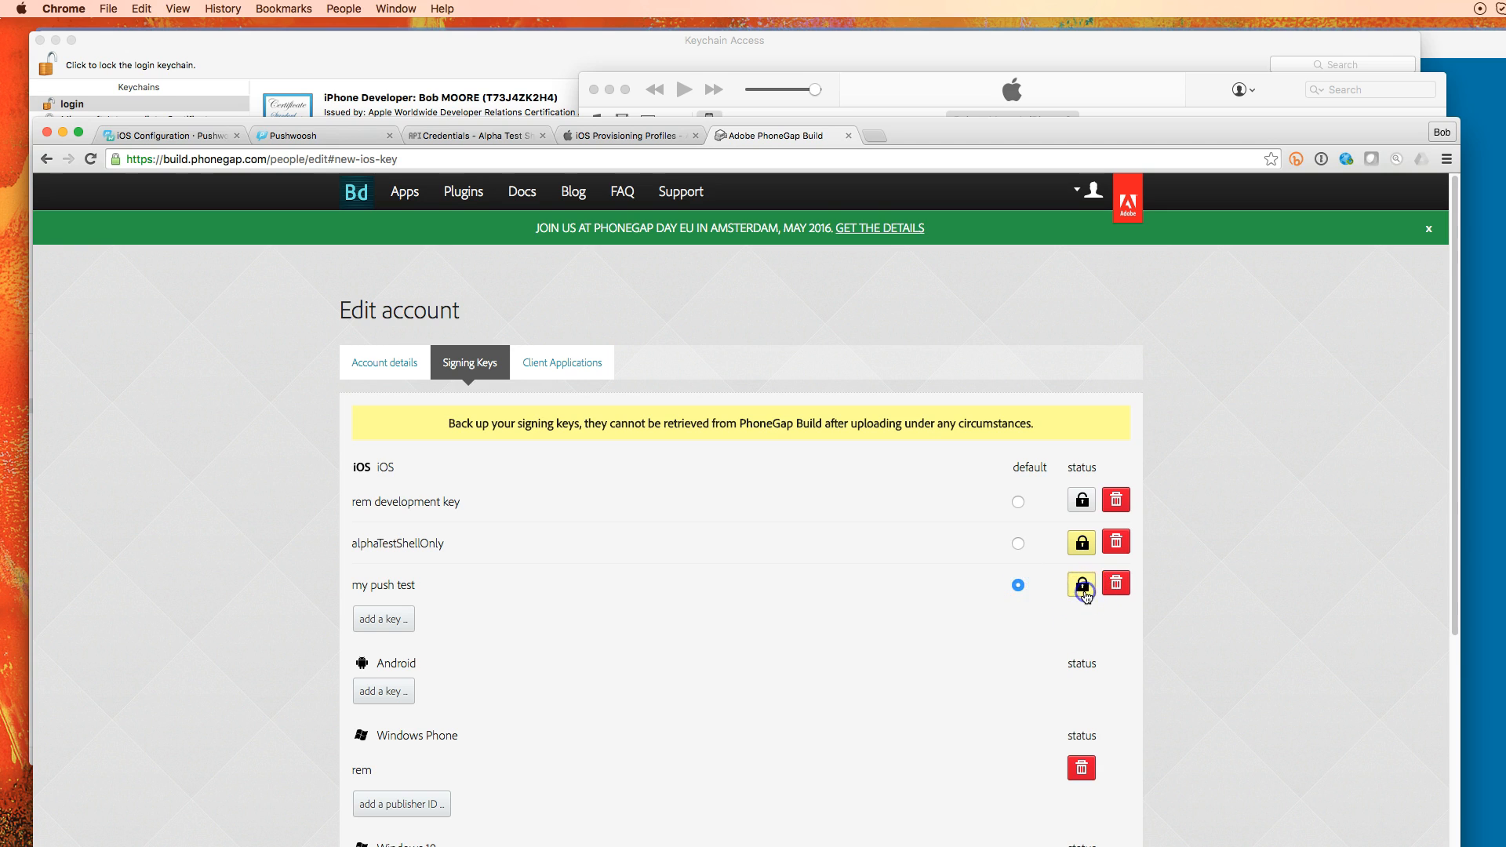
pyautogui.click(1082, 585)
pyautogui.click(1038, 712)
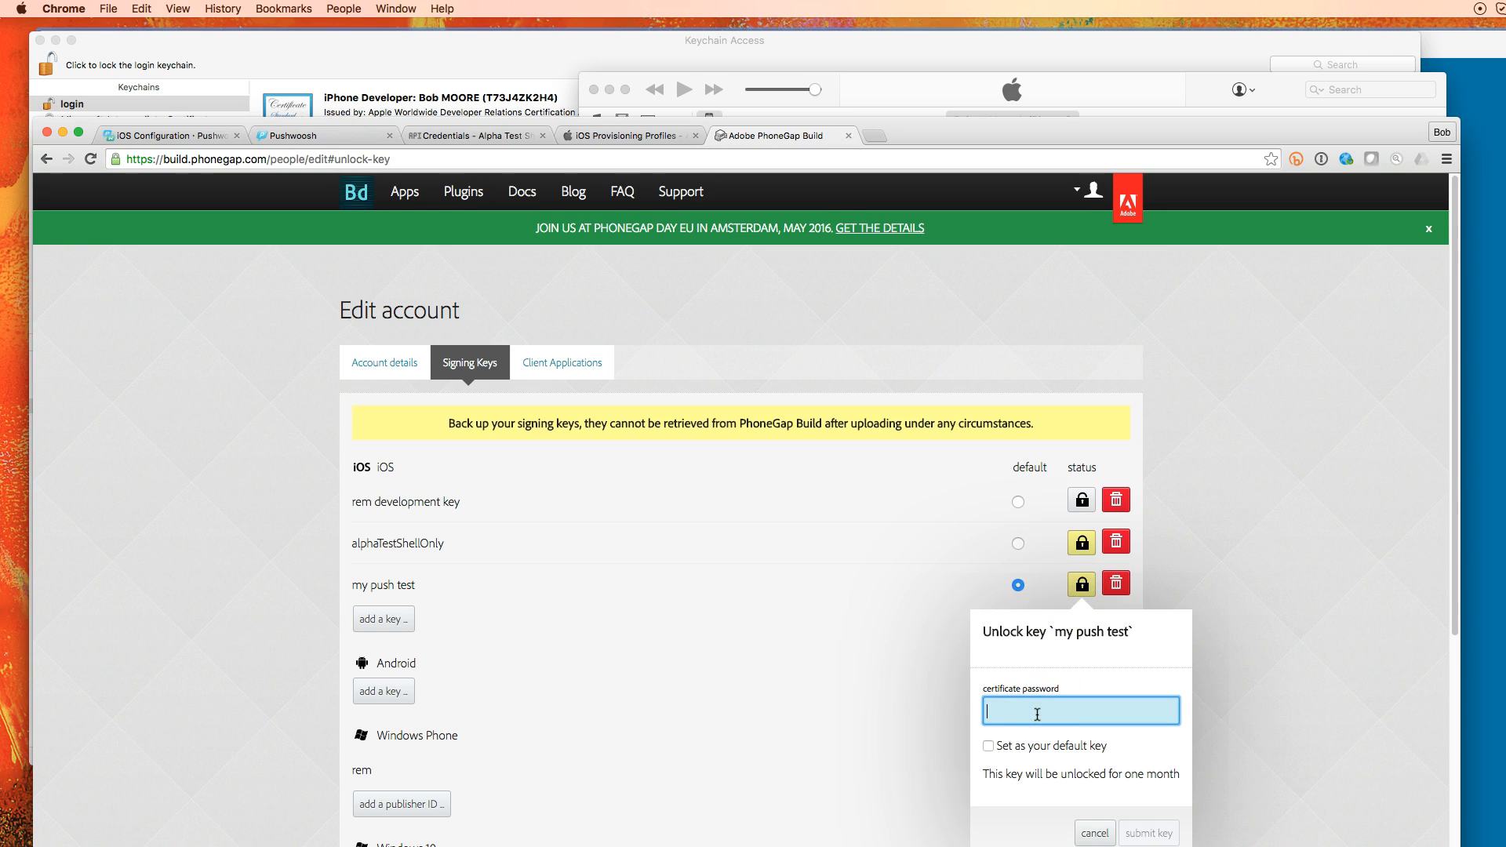
pyautogui.write('•••••••')
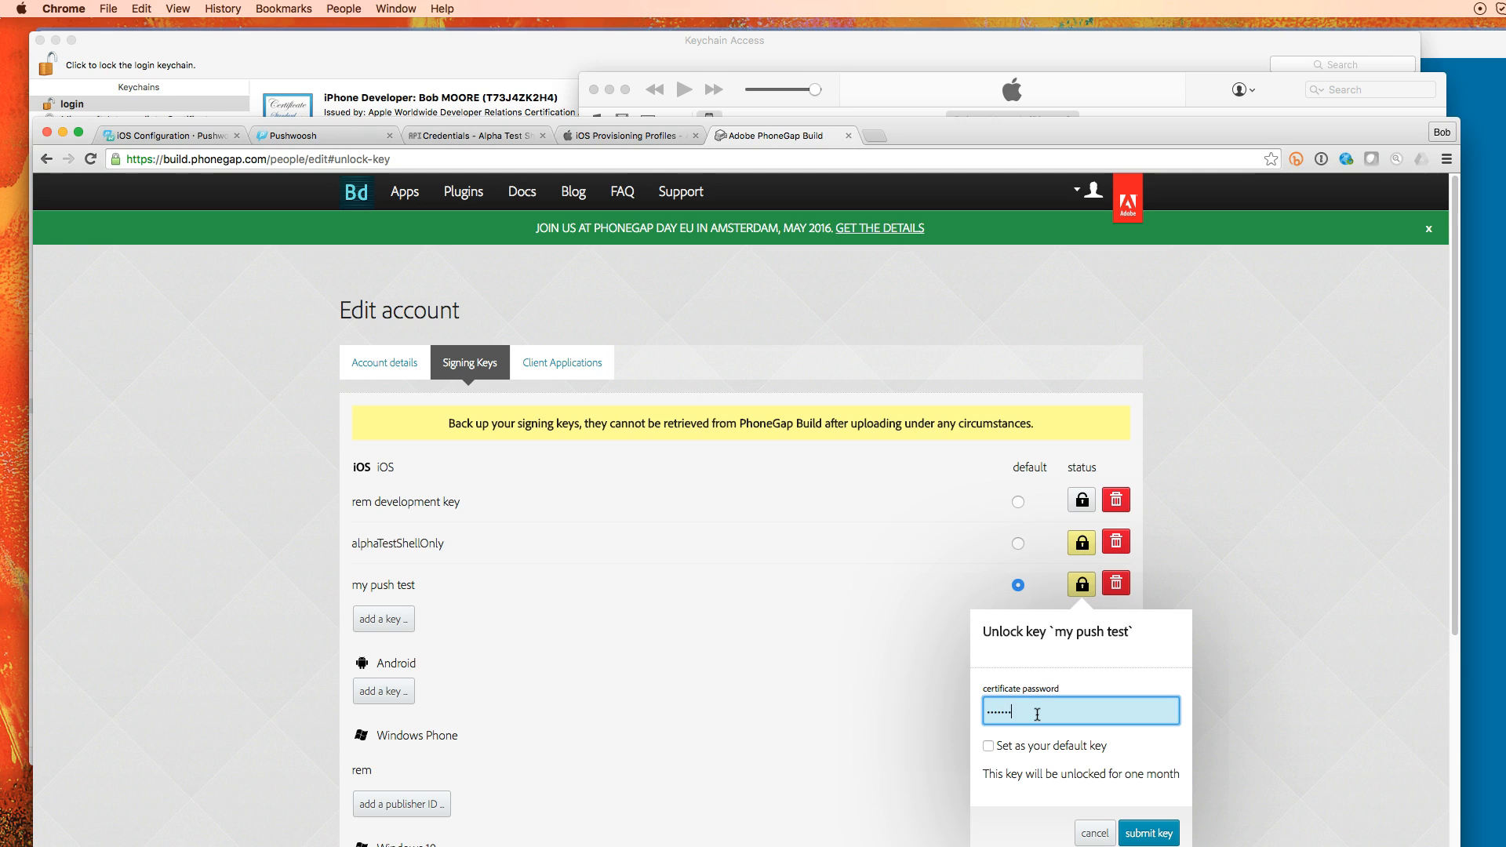
pyautogui.click(989, 746)
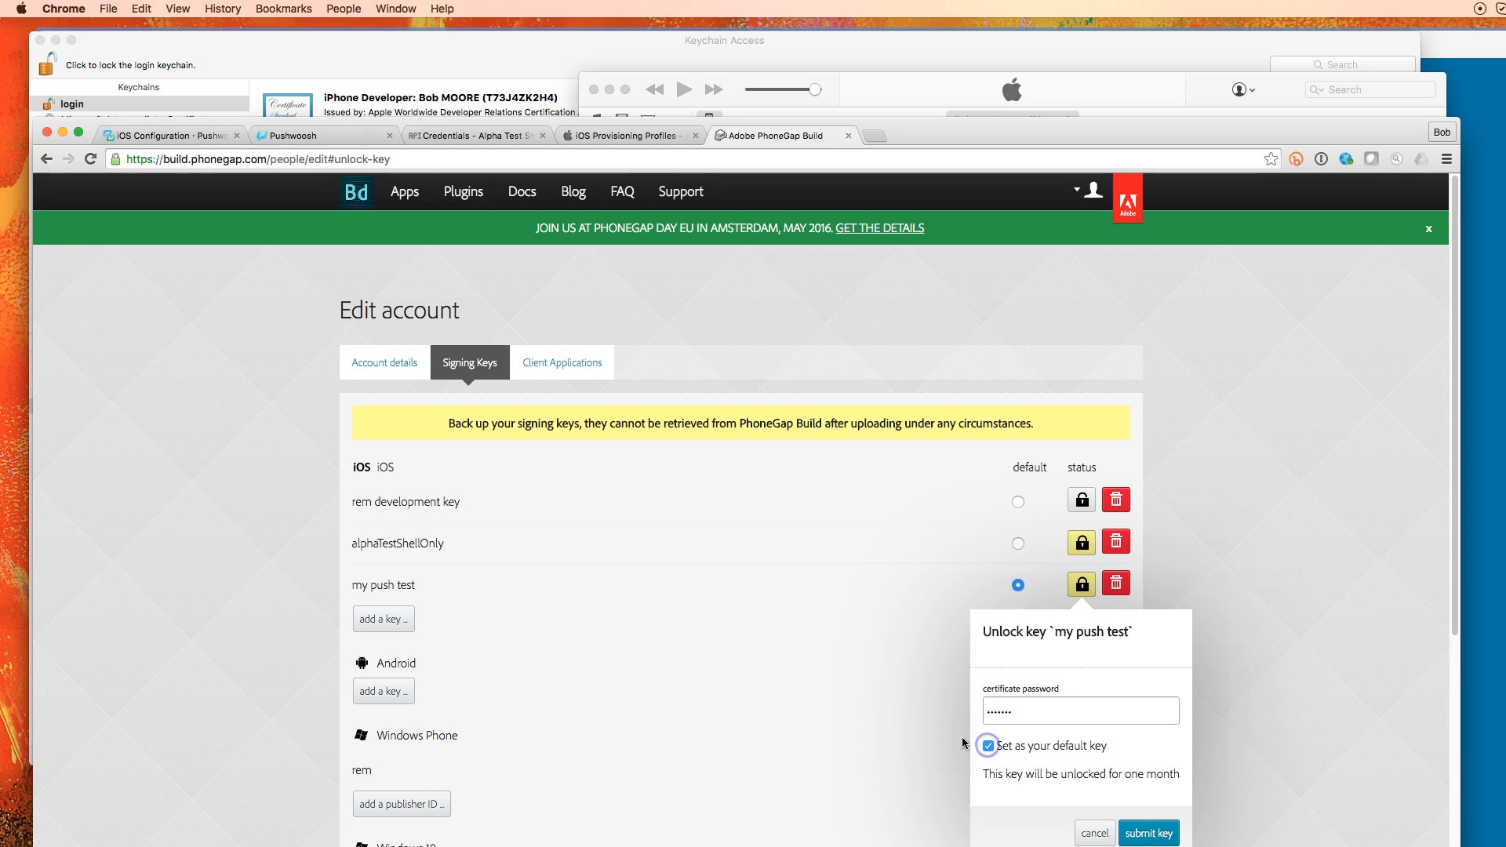
pyautogui.click(1147, 833)
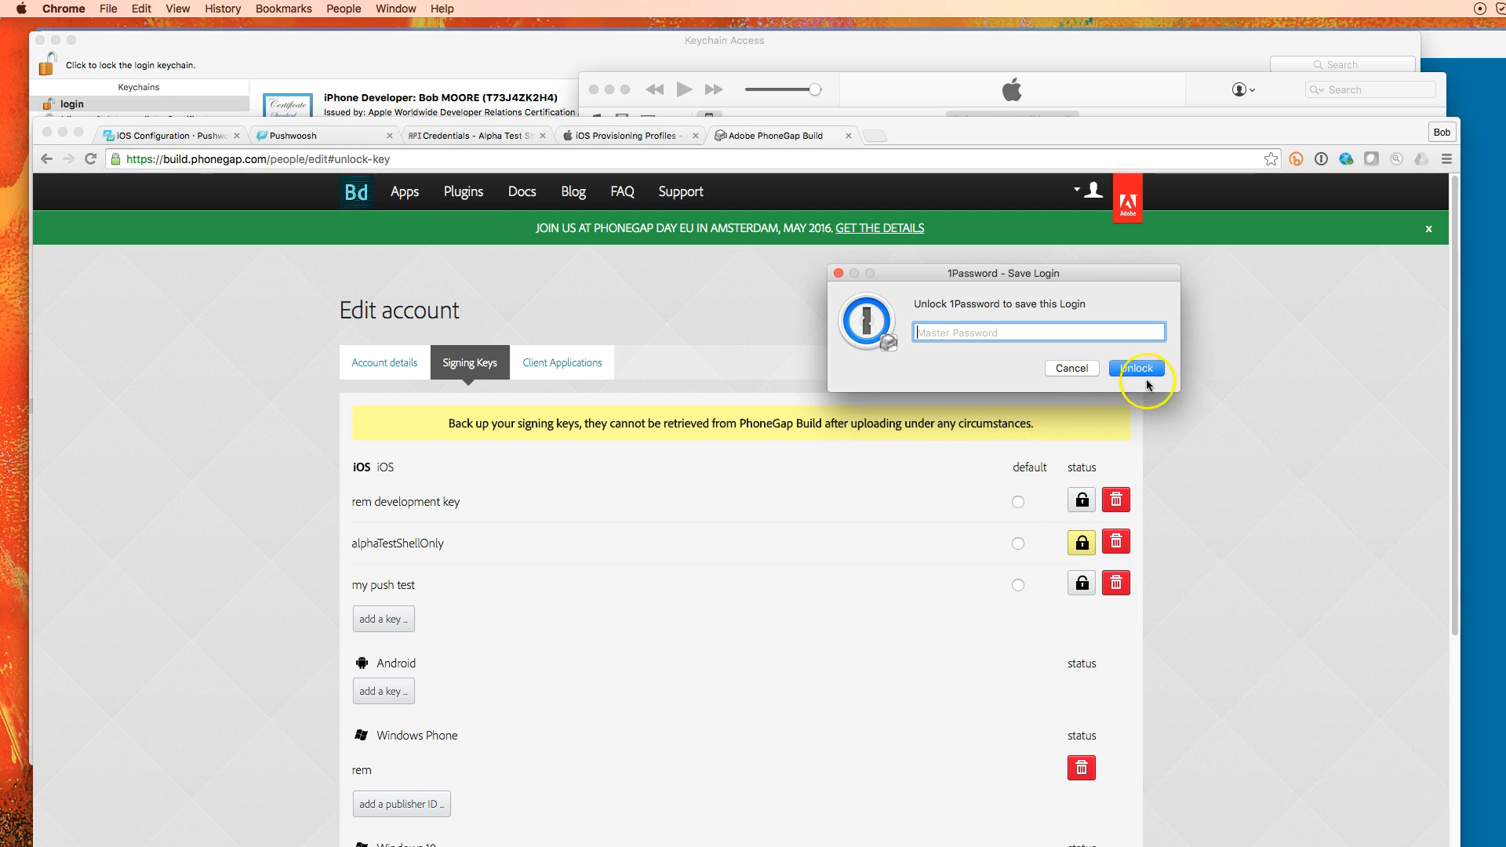
pyautogui.click(1080, 366)
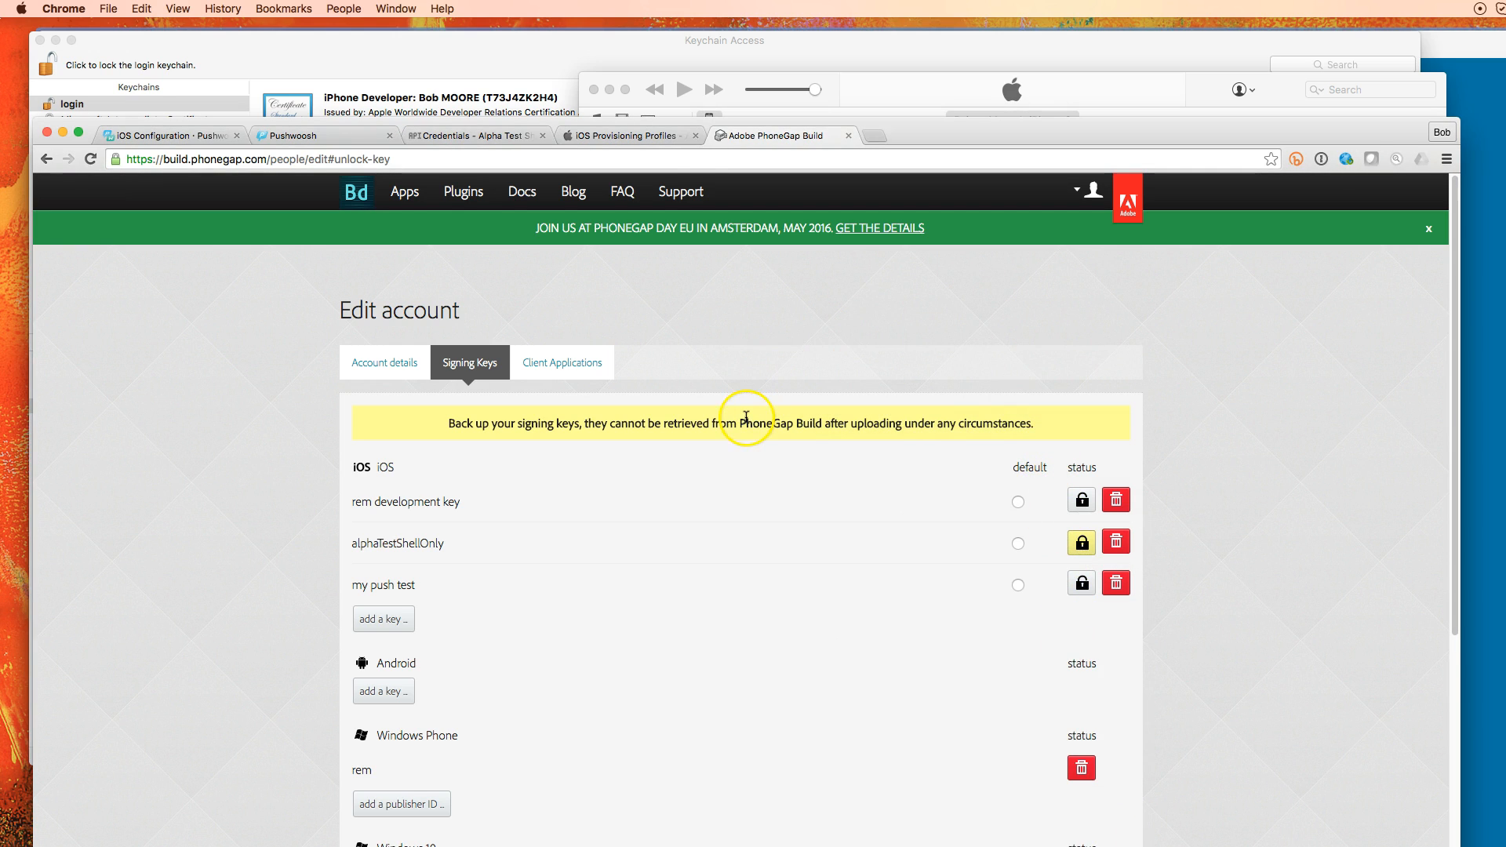